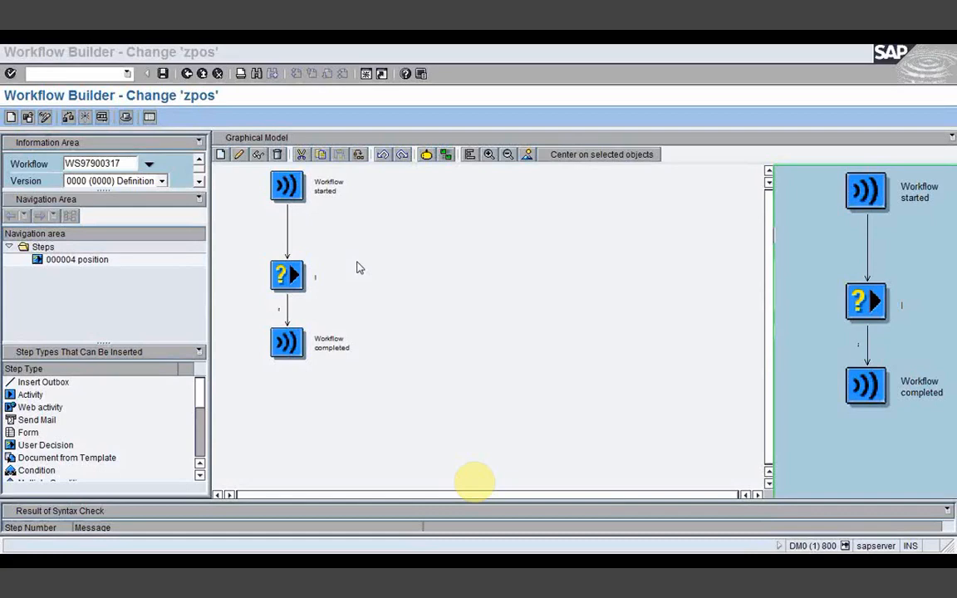
Step: Load workflow WS97900316 in place of the current position workflow
{"action": "left_click", "coordinate": [359, 267]}
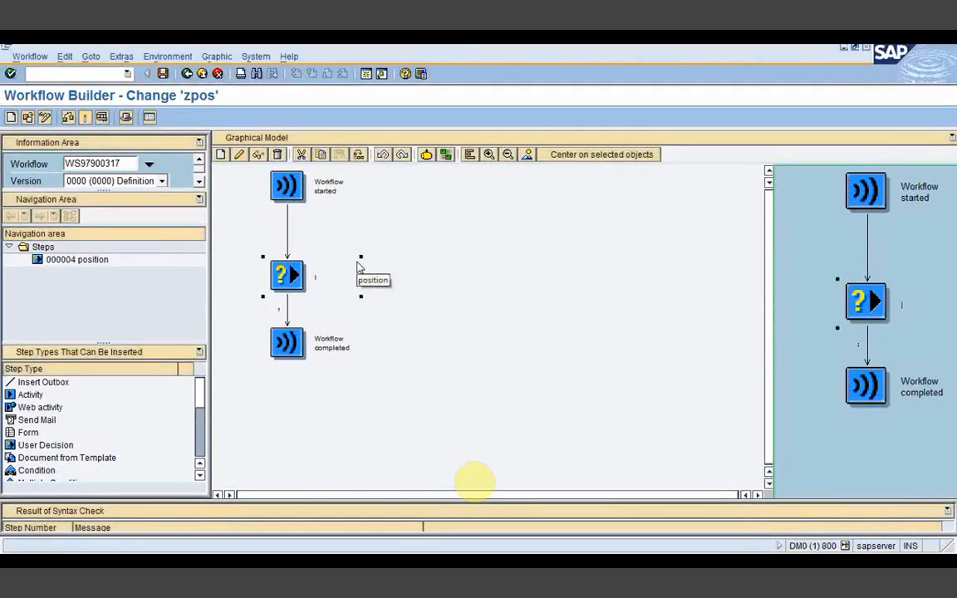
{"action": "key", "text": "BackSpace"}
{"action": "type", "text": "6"}
{"action": "key", "text": "Return"}
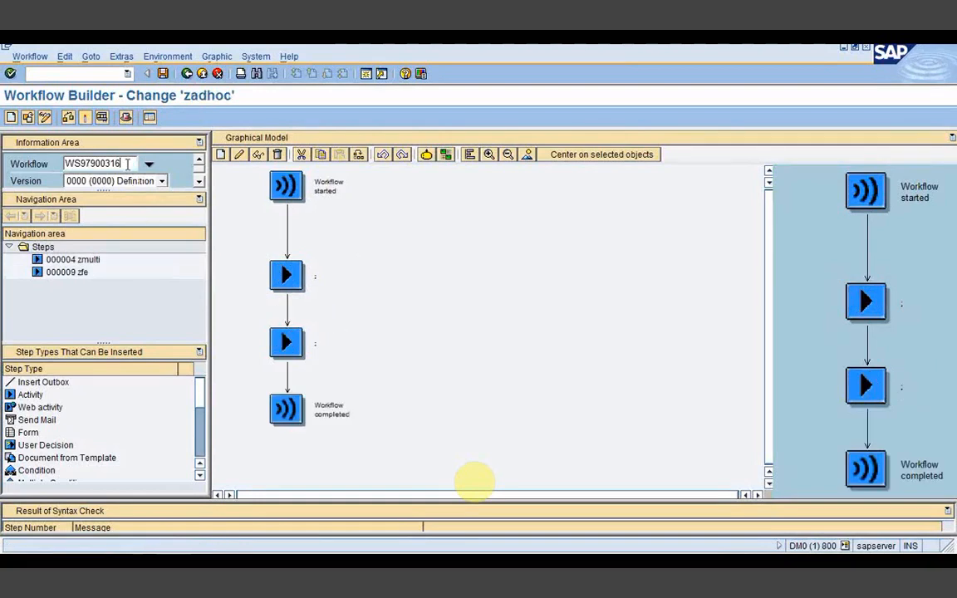
Step: Switch the Workflow field to WS97900315 and load it
{"action": "left_click", "coordinate": [270, 332]}
{"action": "left_click", "coordinate": [127, 164]}
{"action": "key", "text": "BackSpace"}
{"action": "type", "text": "5"}
{"action": "key", "text": "Return"}
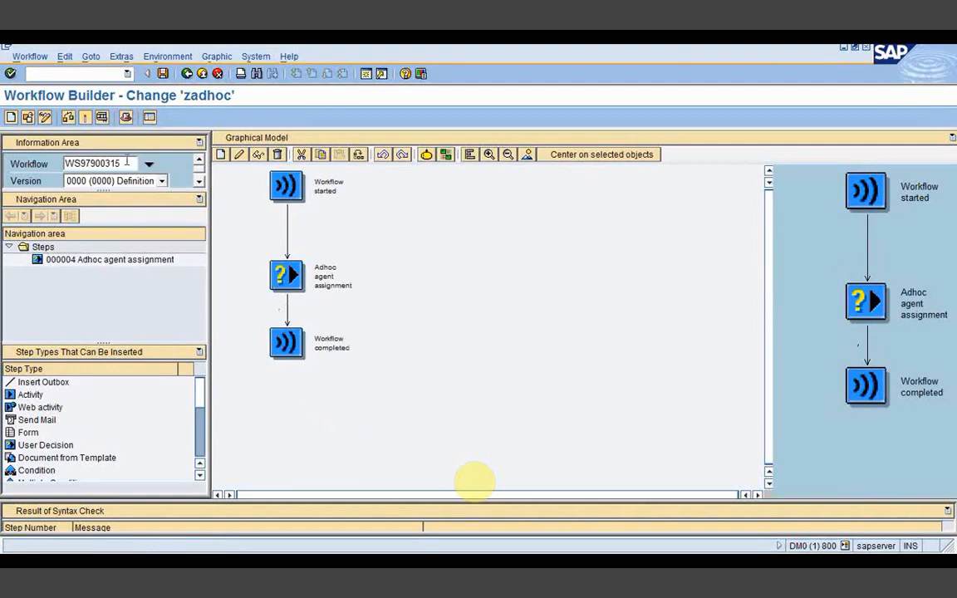
Step: Load workflow WS97900317 and inspect its position decision step's details
{"action": "left_click", "coordinate": [126, 164]}
{"action": "key", "text": "BackSpace"}
{"action": "type", "text": "7"}
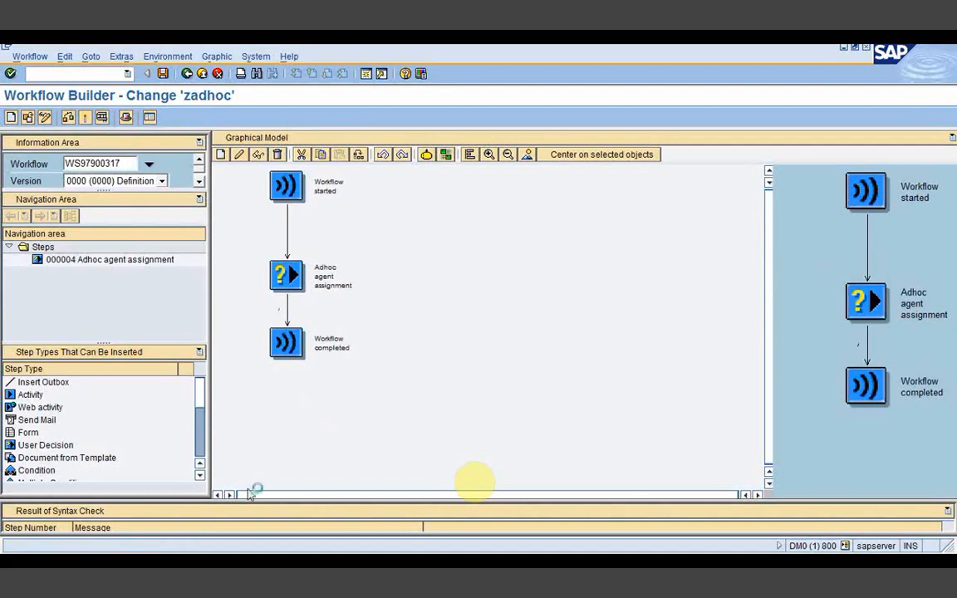
{"action": "key", "text": "Return"}
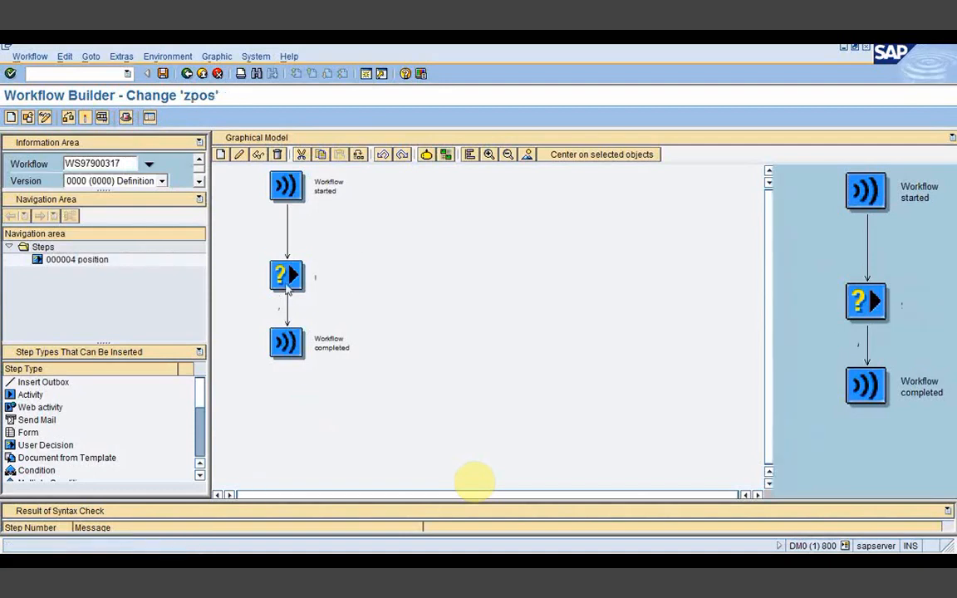
{"action": "left_click", "coordinate": [287, 283]}
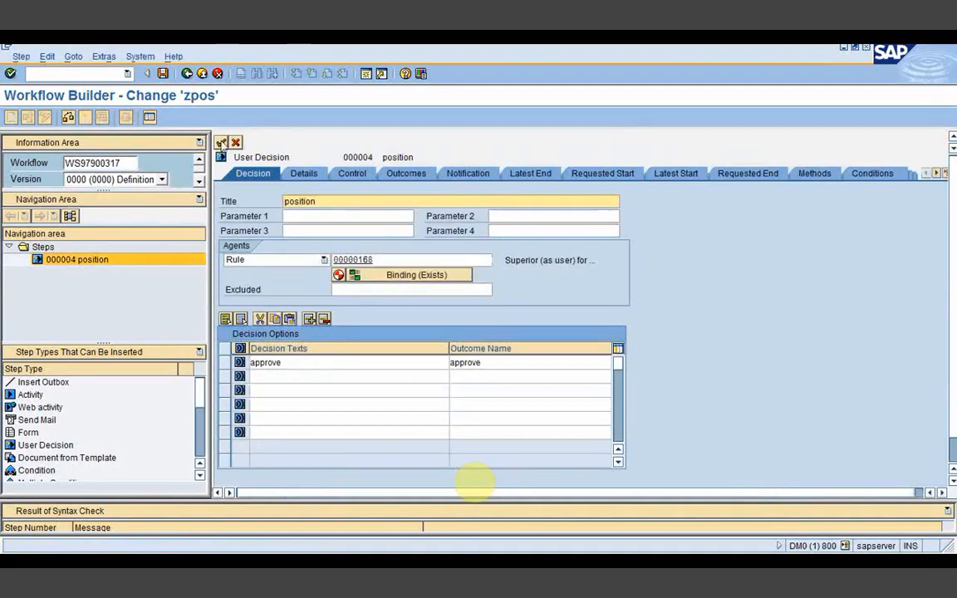
{"action": "left_click", "coordinate": [222, 143]}
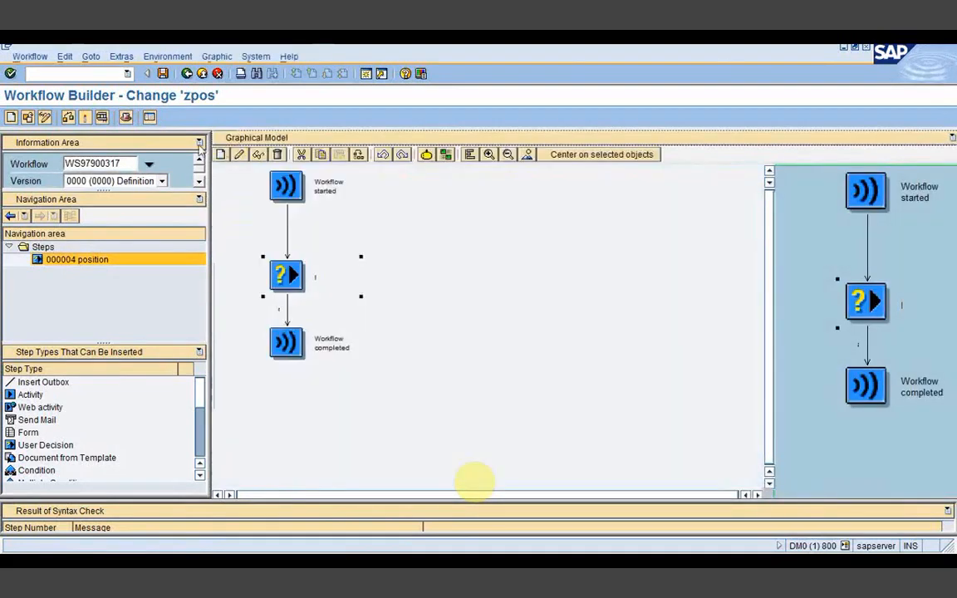
Step: Reload WS97900315, then change the Workflow number to WS97900318
{"action": "left_click", "coordinate": [125, 163]}
{"action": "key", "text": "BackSpace"}
{"action": "type", "text": "5"}
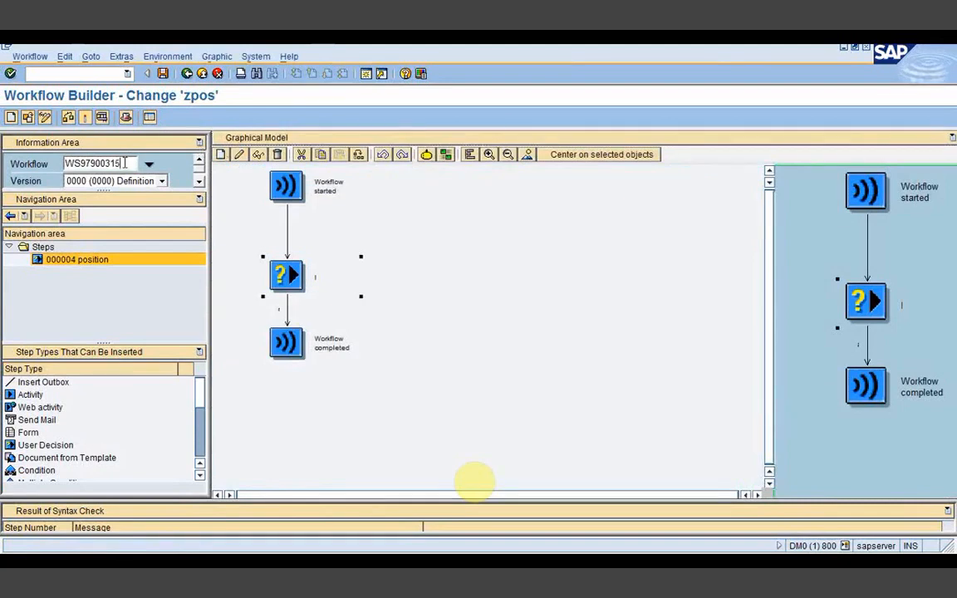
{"action": "key", "text": "Return"}
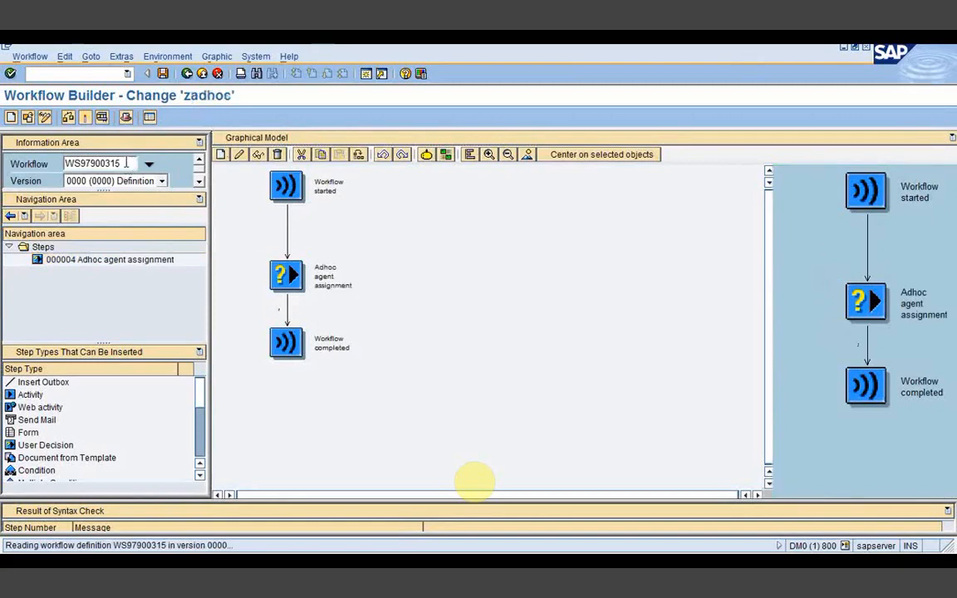
{"action": "key", "text": "BackSpace"}
{"action": "type", "text": "8"}
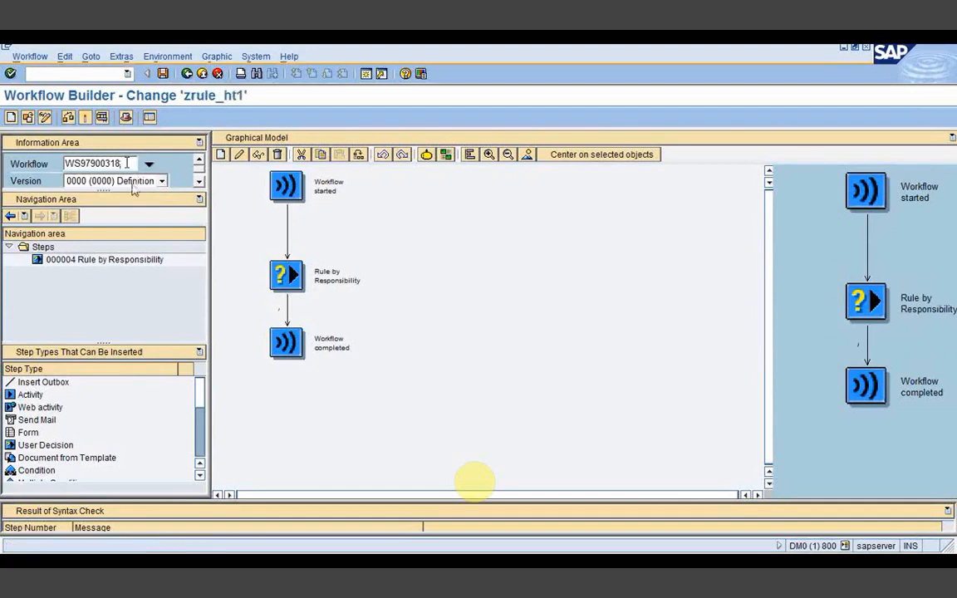
Step: Load workflow WS97900319 and look at its Rule dynamic step's details
{"action": "key", "text": "BackSpace"}
{"action": "type", "text": "9"}
{"action": "key", "text": "Return"}
{"action": "left_click", "coordinate": [306, 281]}
{"action": "double_click", "coordinate": [299, 279]}
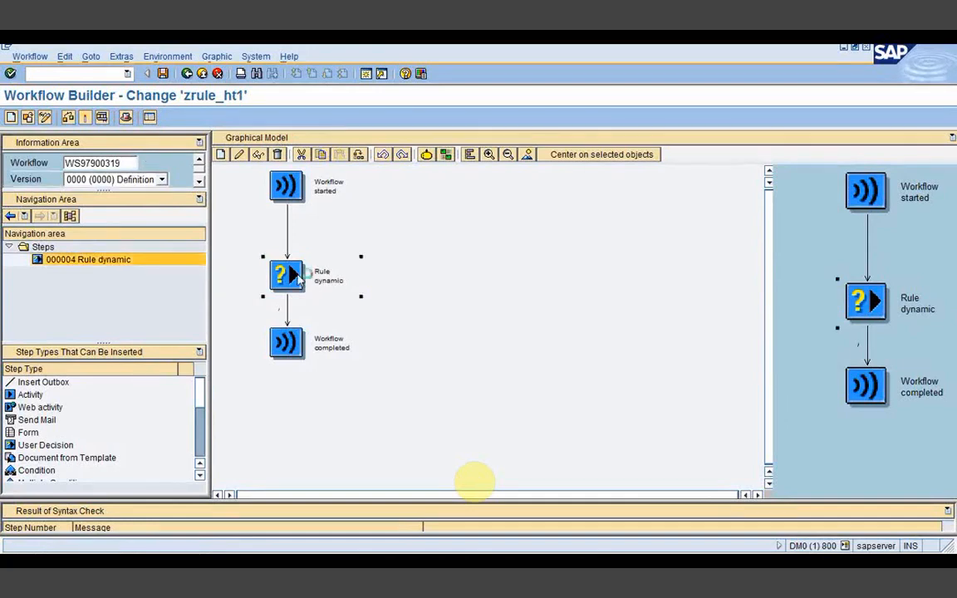
{"action": "left_click", "coordinate": [221, 143]}
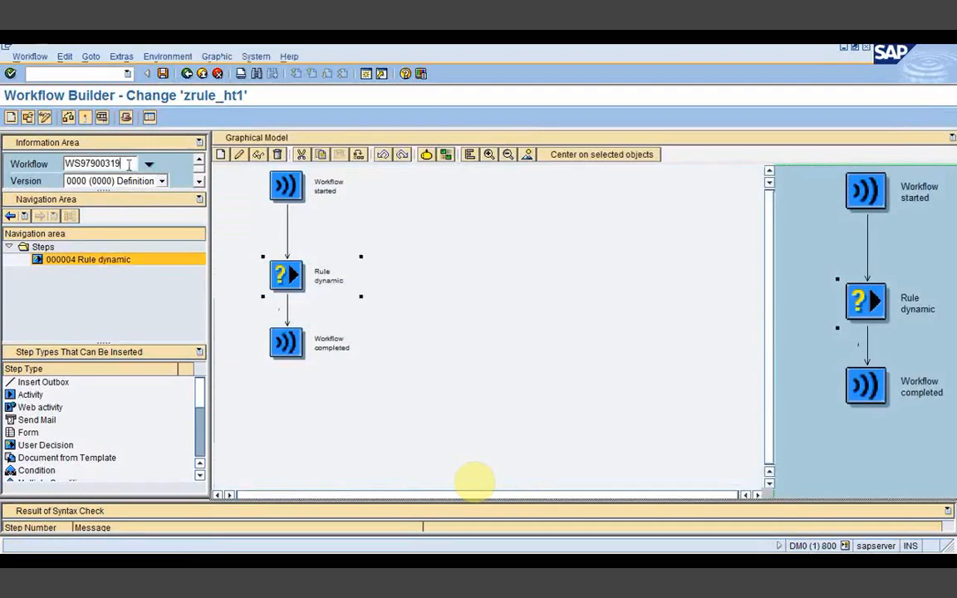
Step: Load workflow WS97900321, then return to WS97900316 (zadhoc)
{"action": "key", "text": "BackSpace"}
{"action": "key", "text": "BackSpace"}
{"action": "type", "text": "20"}
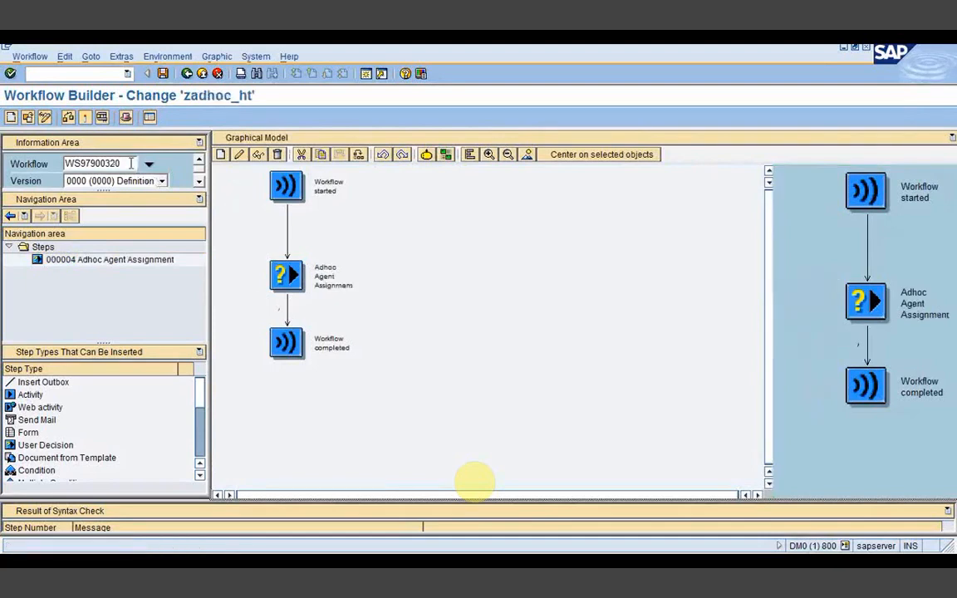
{"action": "key", "text": "BackSpace"}
{"action": "type", "text": "1"}
{"action": "key", "text": "Return"}
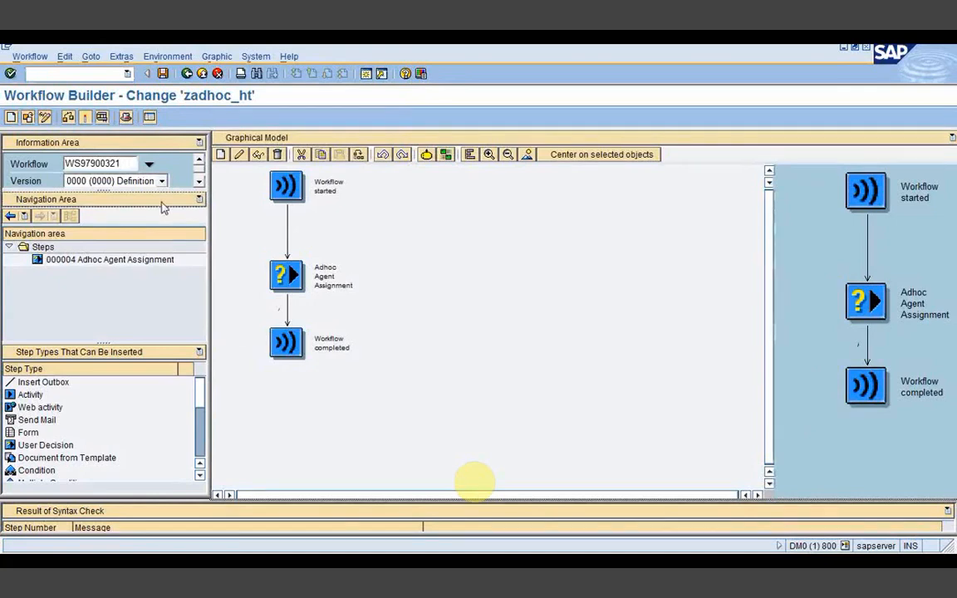
{"action": "key", "text": "BackSpace"}
{"action": "key", "text": "BackSpace"}
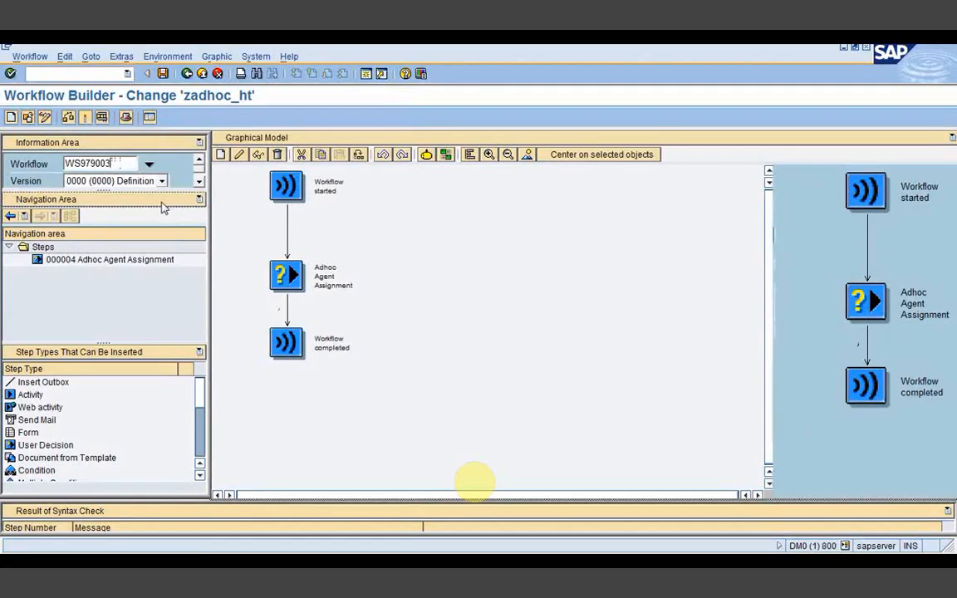
{"action": "type", "text": "16"}
{"action": "key", "text": "Return"}
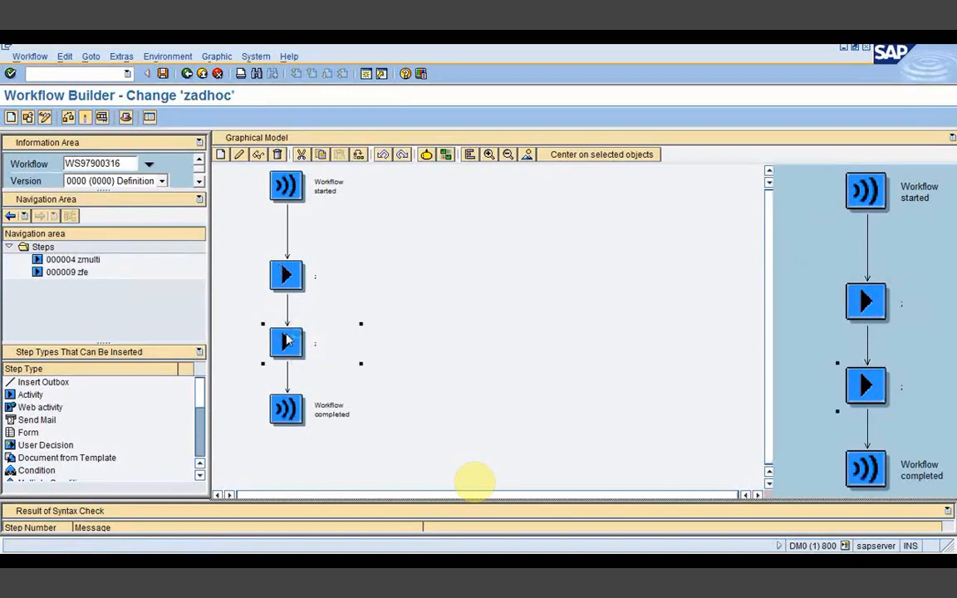
Step: Open task TS97900221 behind the zfe step
{"action": "double_click", "coordinate": [286, 340]}
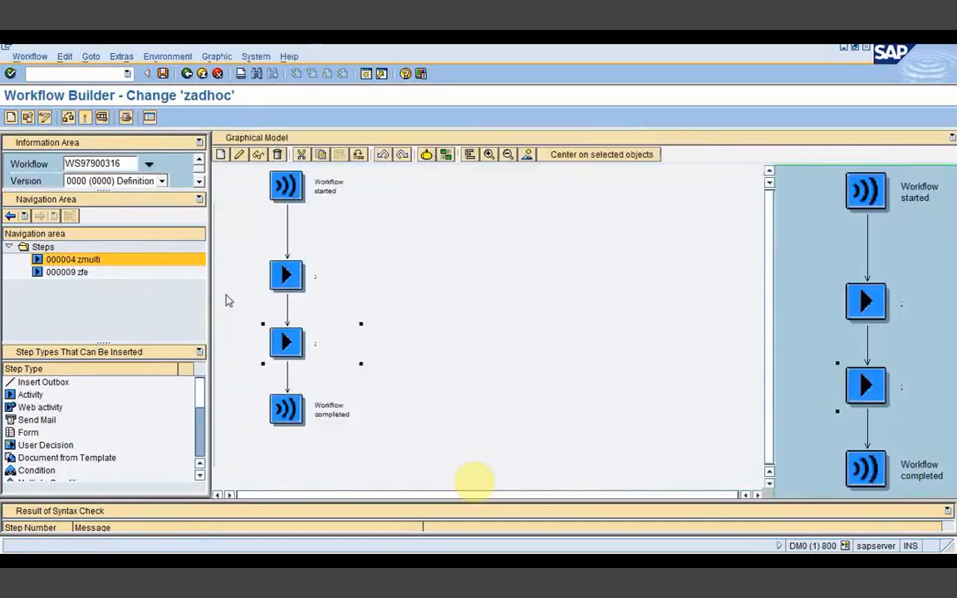
{"action": "left_click", "coordinate": [282, 280]}
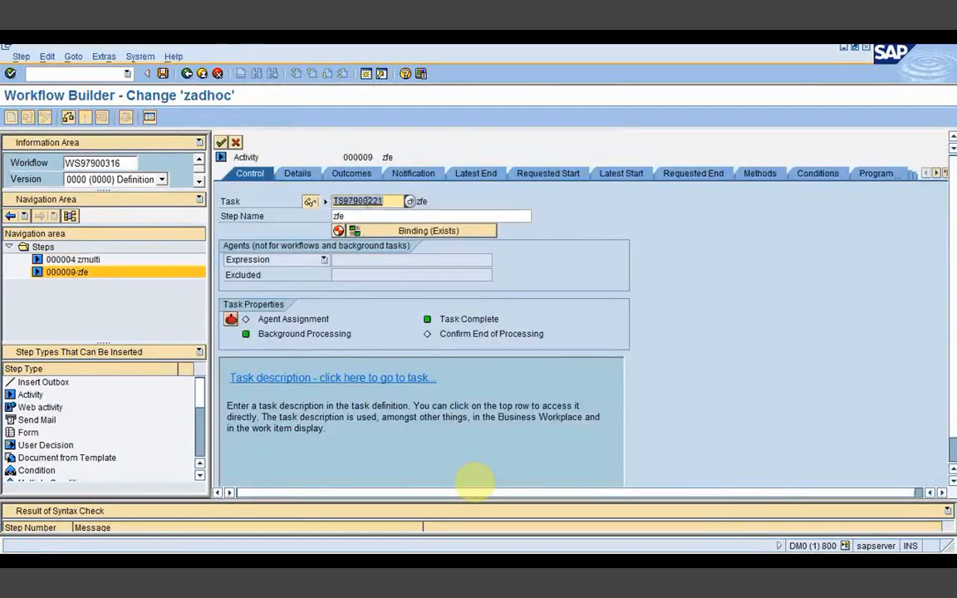
{"action": "double_click", "coordinate": [366, 201]}
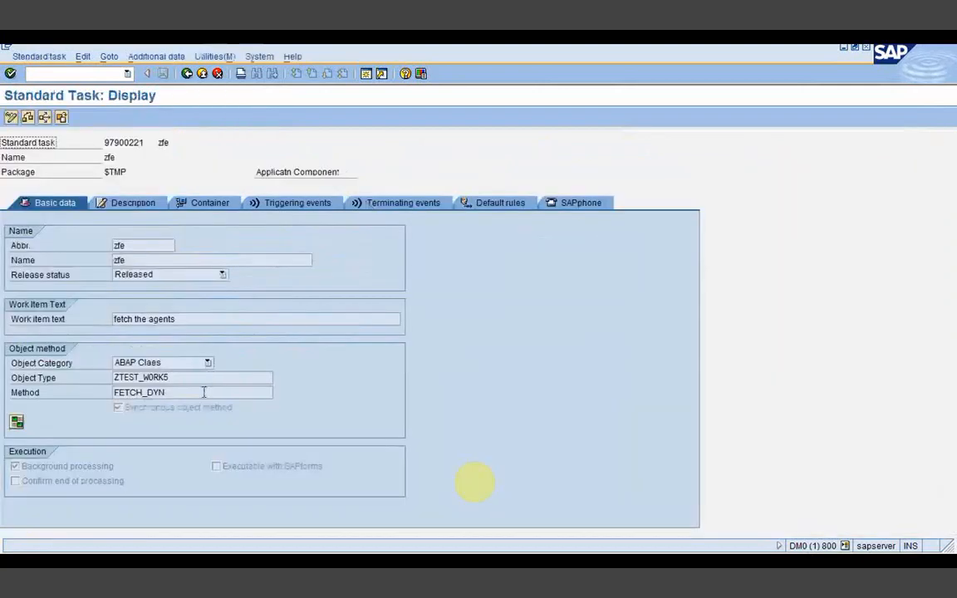
Step: Review the task's binding to method FETCH_DYN of ZTEST_WORK5, then go back to the zfe step
{"action": "left_click_drag", "start_coordinate": [170, 377], "coordinate": [108, 376]}
{"action": "left_click_drag", "start_coordinate": [169, 392], "coordinate": [121, 390]}
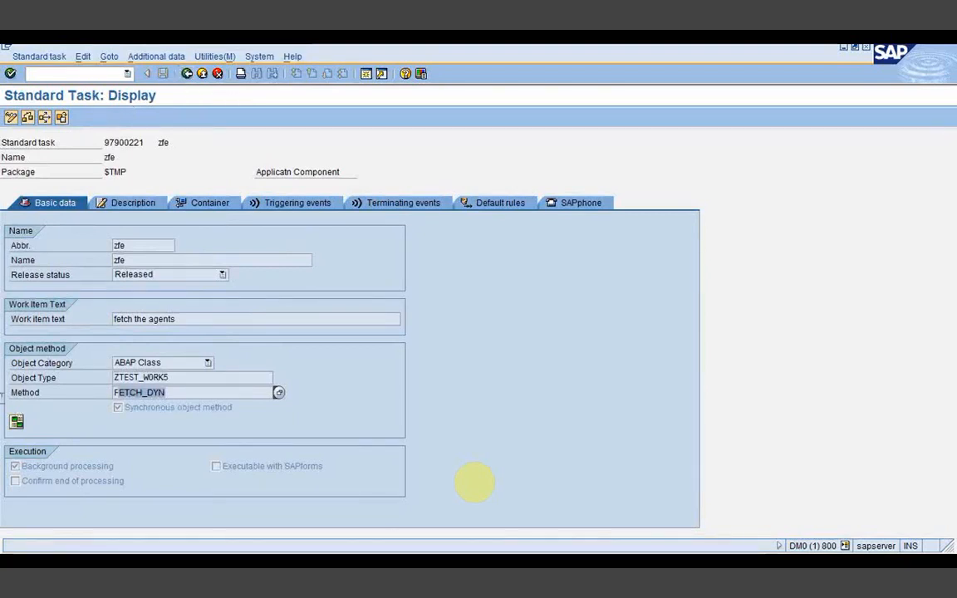
{"action": "left_click", "coordinate": [17, 423]}
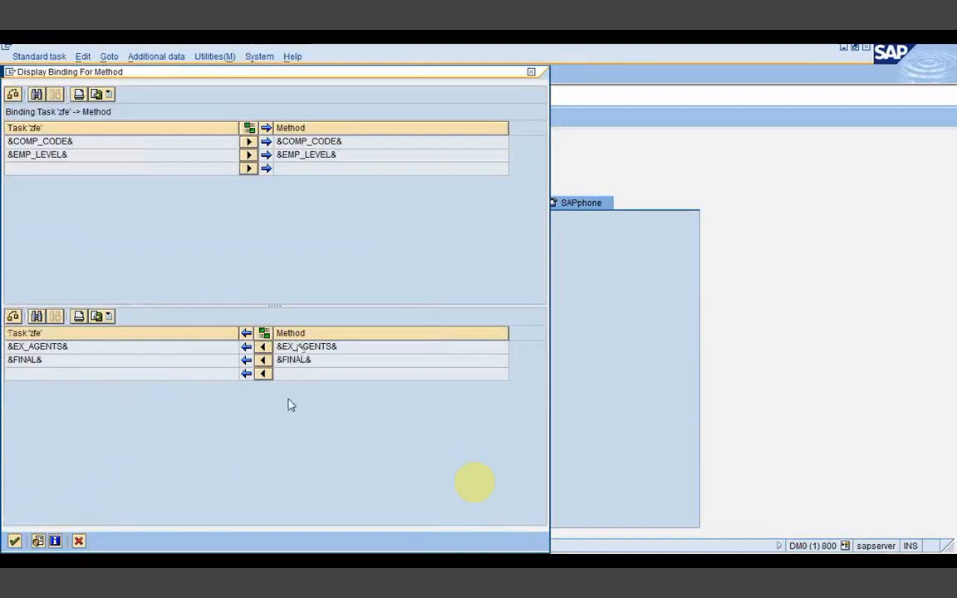
{"action": "left_click", "coordinate": [15, 542]}
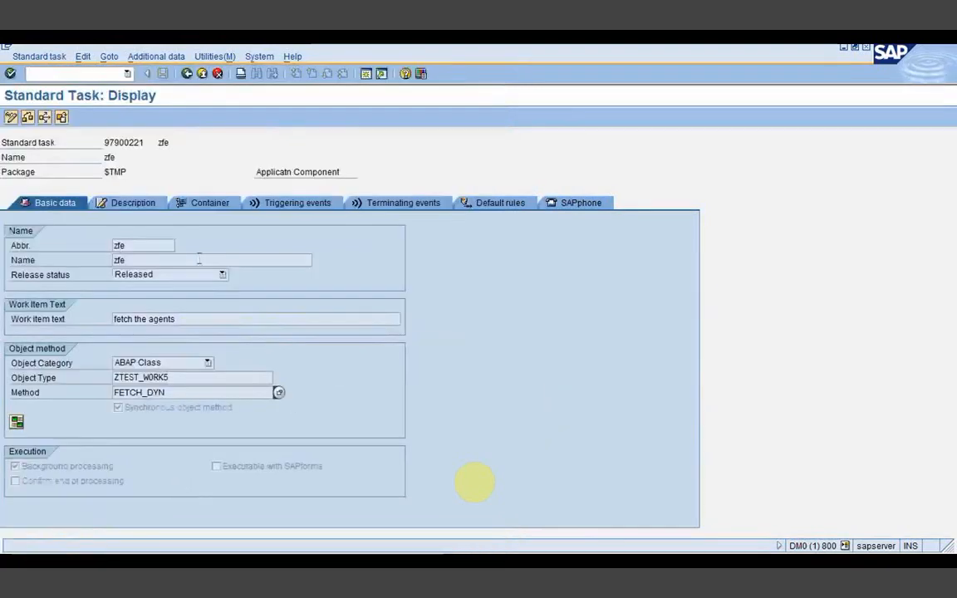
{"action": "left_click", "coordinate": [187, 74]}
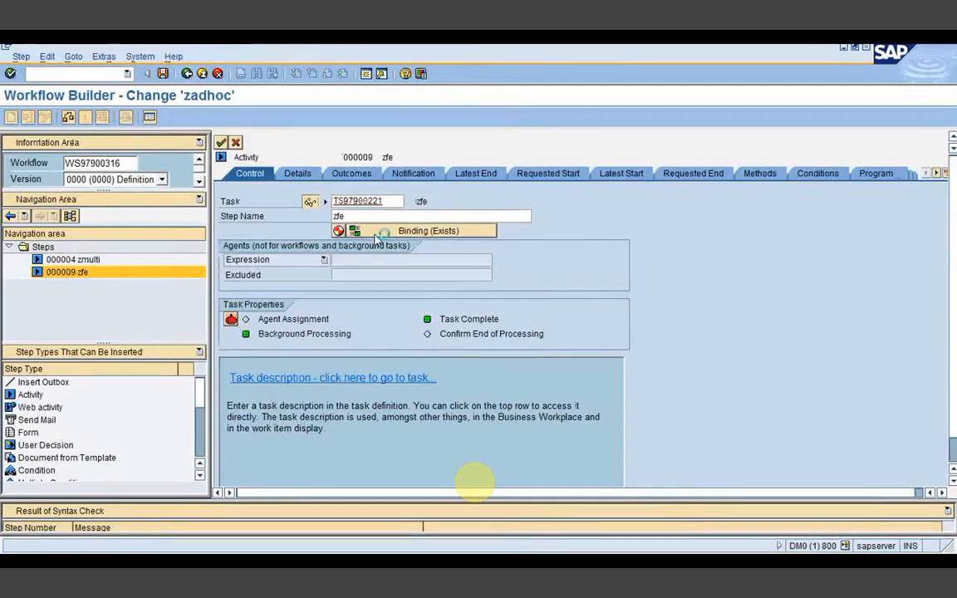
Step: Check the zfe step's existing workflow binding, accept the step, and open step zmulti
{"action": "left_click", "coordinate": [375, 238]}
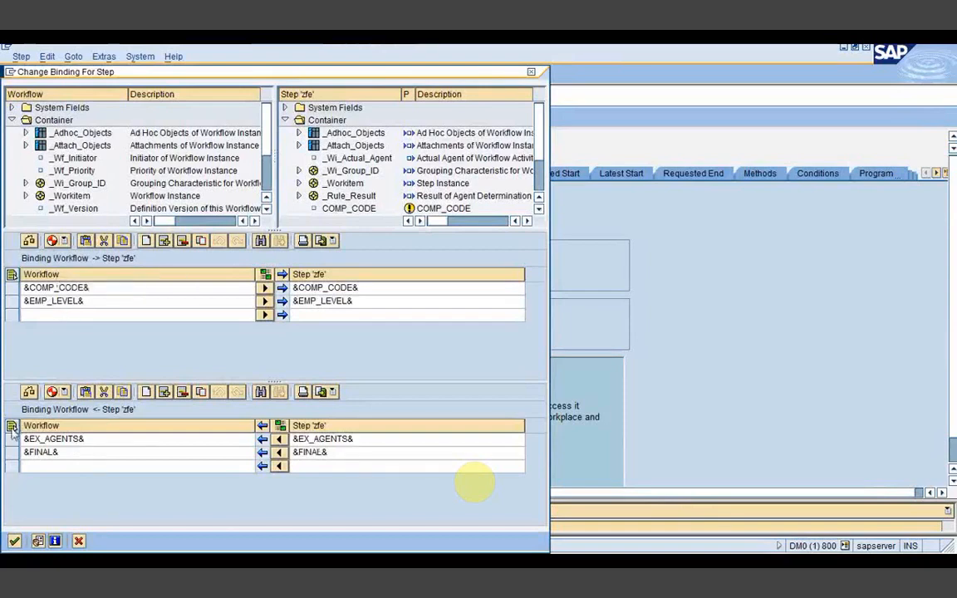
{"action": "left_click", "coordinate": [14, 542]}
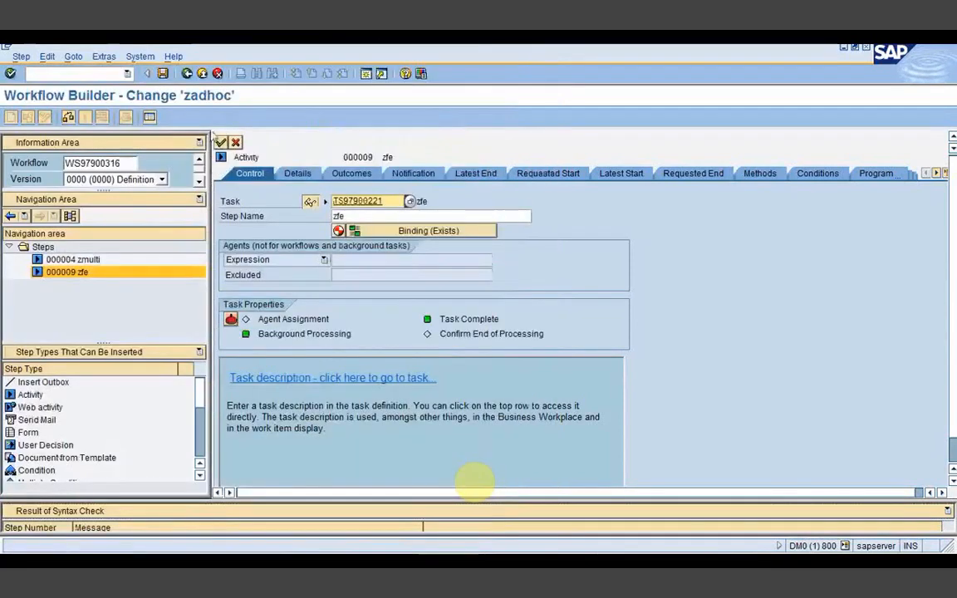
{"action": "left_click", "coordinate": [221, 144]}
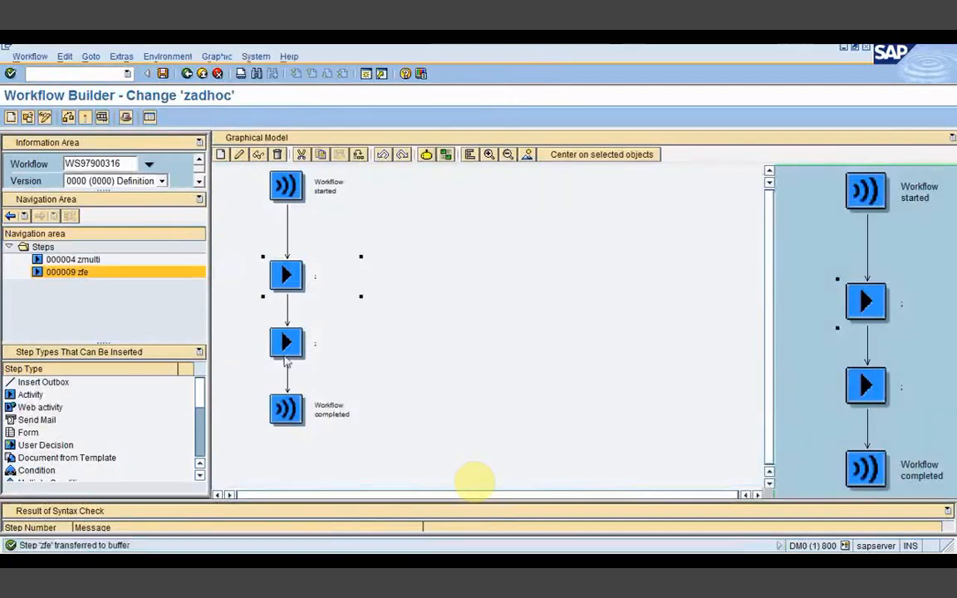
{"action": "double_click", "coordinate": [286, 356]}
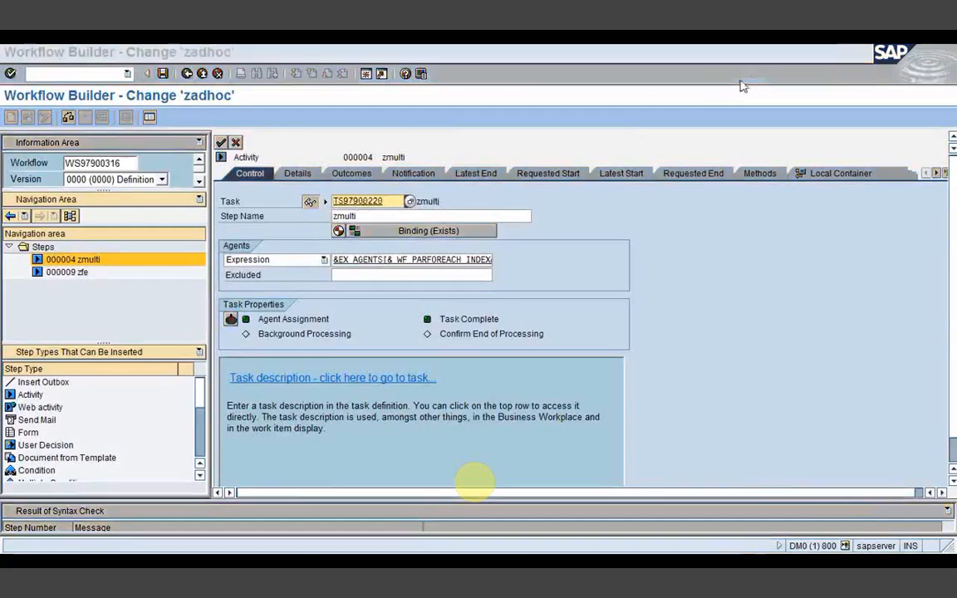
Step: Scroll to the zmulti step's Miscellaneous tab and mark the ex_agents multiline element
{"action": "left_click", "coordinate": [935, 173]}
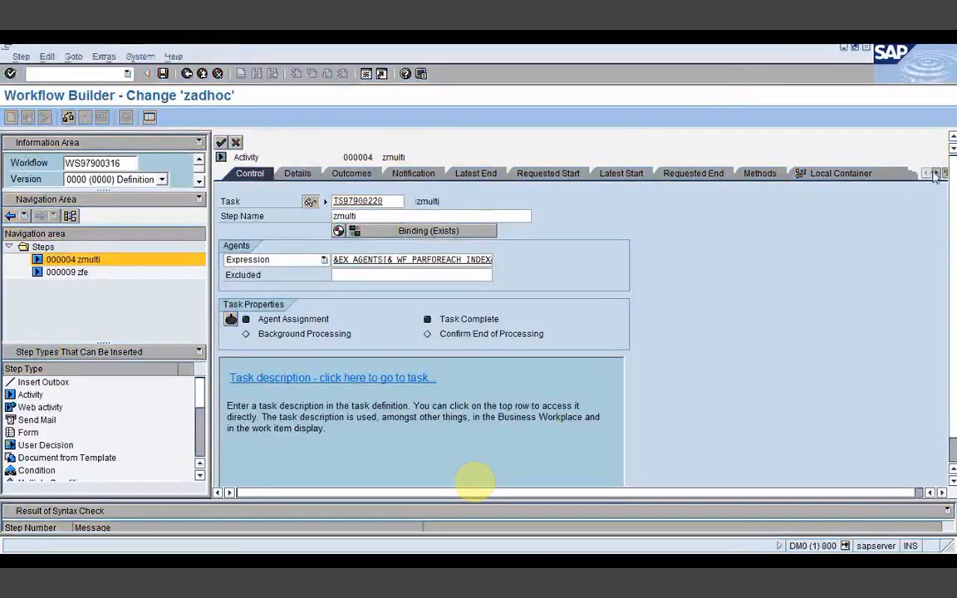
{"action": "left_click", "coordinate": [935, 173]}
{"action": "left_click", "coordinate": [936, 173]}
{"action": "left_click", "coordinate": [935, 173]}
{"action": "left_click", "coordinate": [935, 172]}
{"action": "left_click", "coordinate": [935, 173]}
{"action": "left_click", "coordinate": [935, 172]}
{"action": "left_click", "coordinate": [856, 176]}
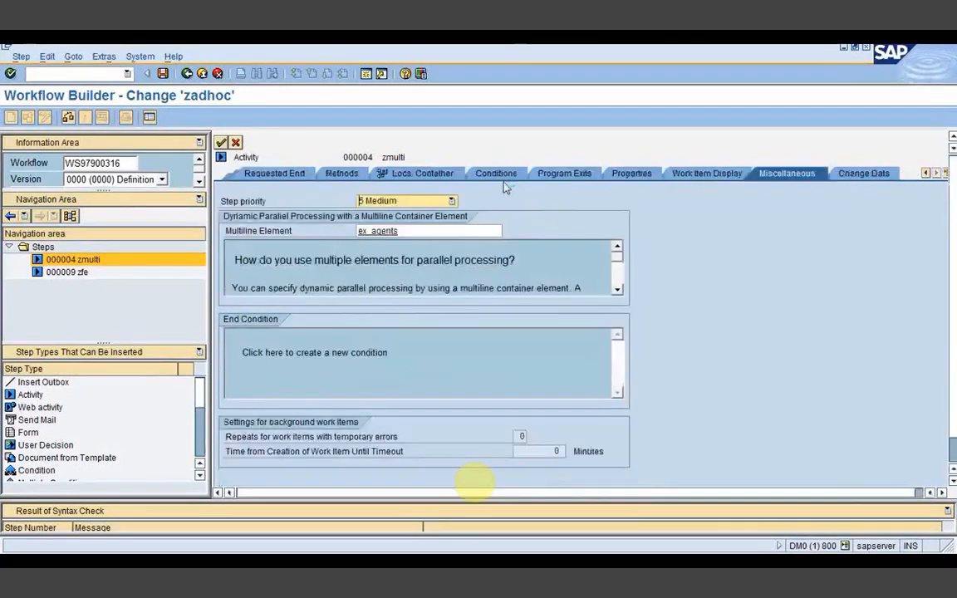
{"action": "left_click_drag", "start_coordinate": [421, 232], "coordinate": [352, 230]}
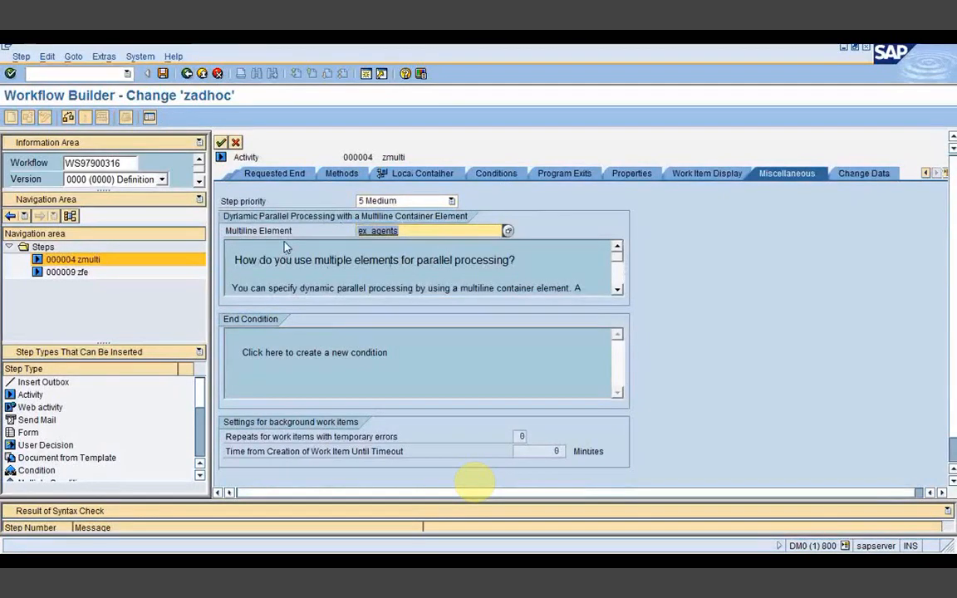
Step: Scroll back and show the Control tab with the step's agent settings
{"action": "left_click", "coordinate": [925, 174]}
{"action": "left_click", "coordinate": [925, 175]}
{"action": "left_click", "coordinate": [926, 175]}
{"action": "left_click", "coordinate": [925, 175]}
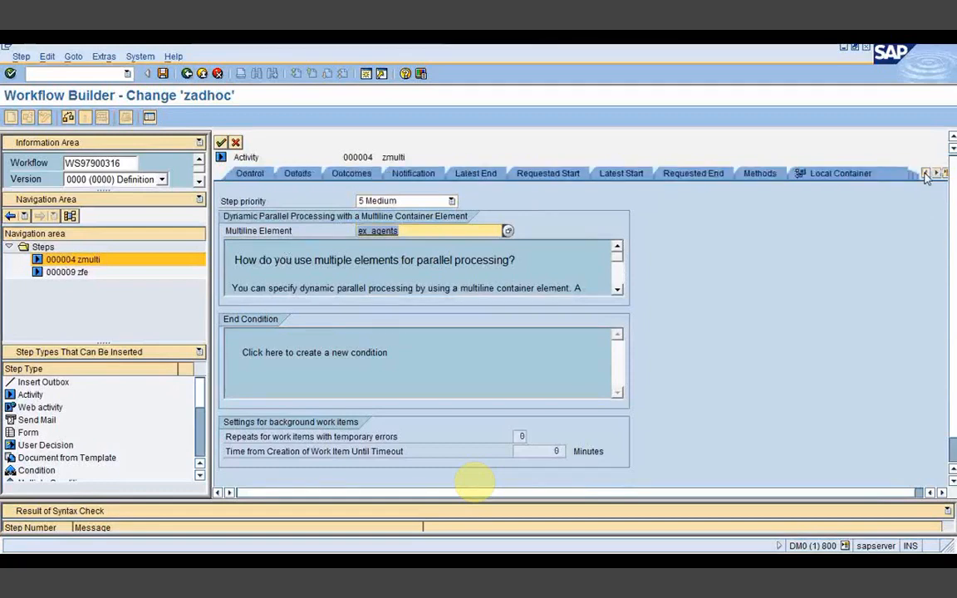
{"action": "left_click", "coordinate": [253, 174]}
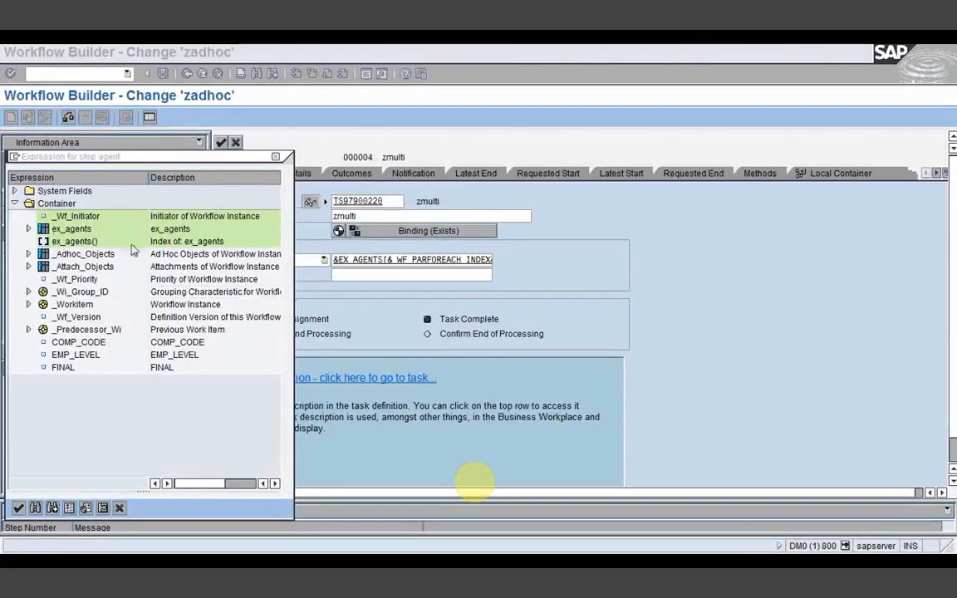
Step: Choose ex_agents() as the zmulti step's Agents Expression and move focus to Excluded
{"action": "left_click", "coordinate": [83, 241]}
{"action": "double_click", "coordinate": [83, 242]}
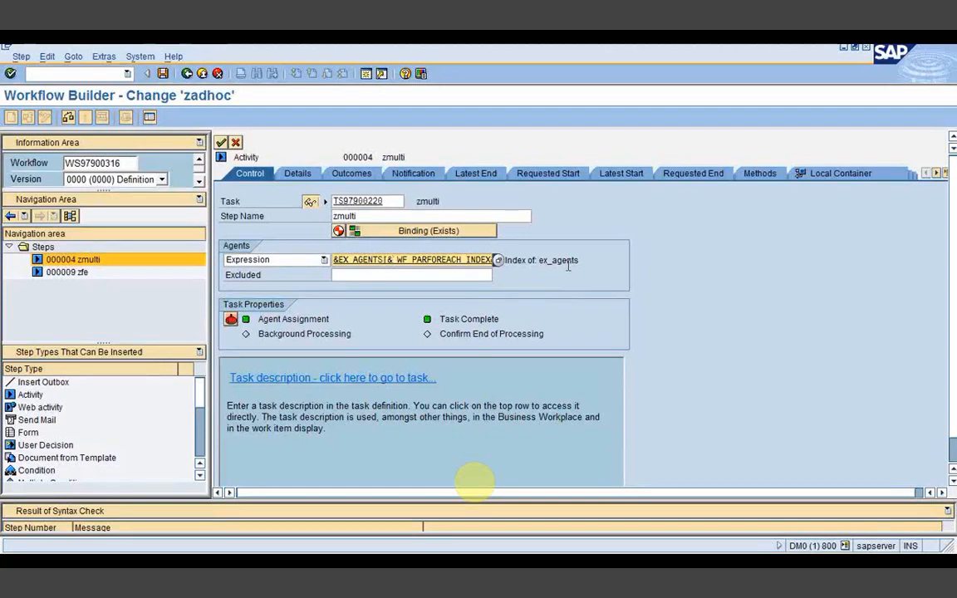
{"action": "left_click", "coordinate": [428, 274]}
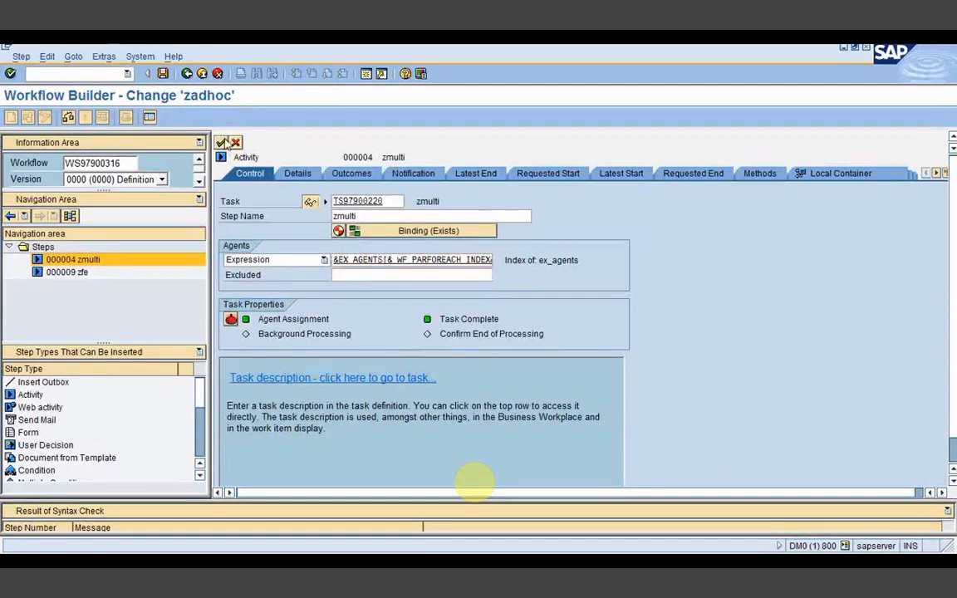
Step: Transfer the zmulti step, activate workflow zadhoc, and launch /ose11 in a new session
{"action": "key", "text": "Return"}
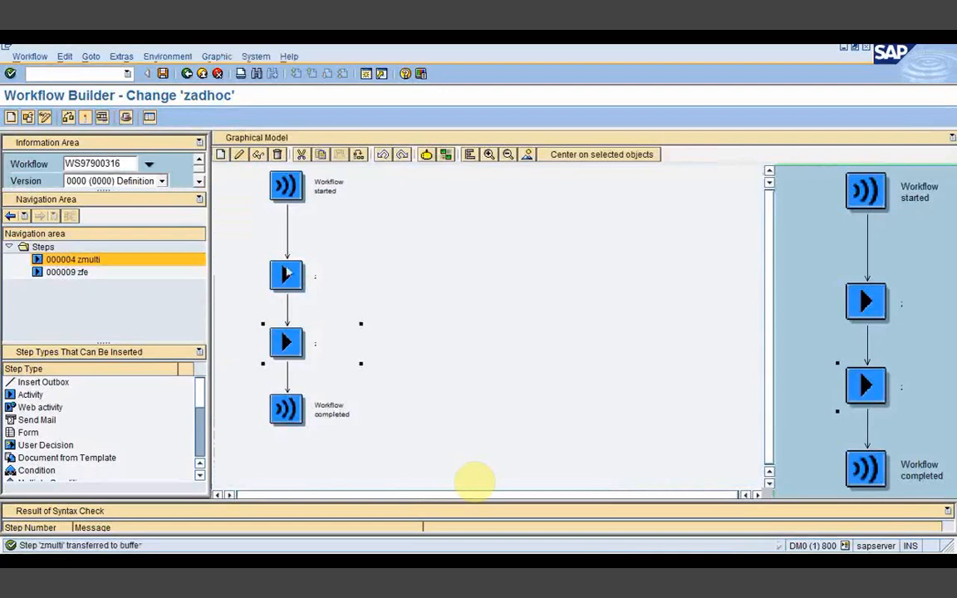
{"action": "left_click", "coordinate": [85, 120]}
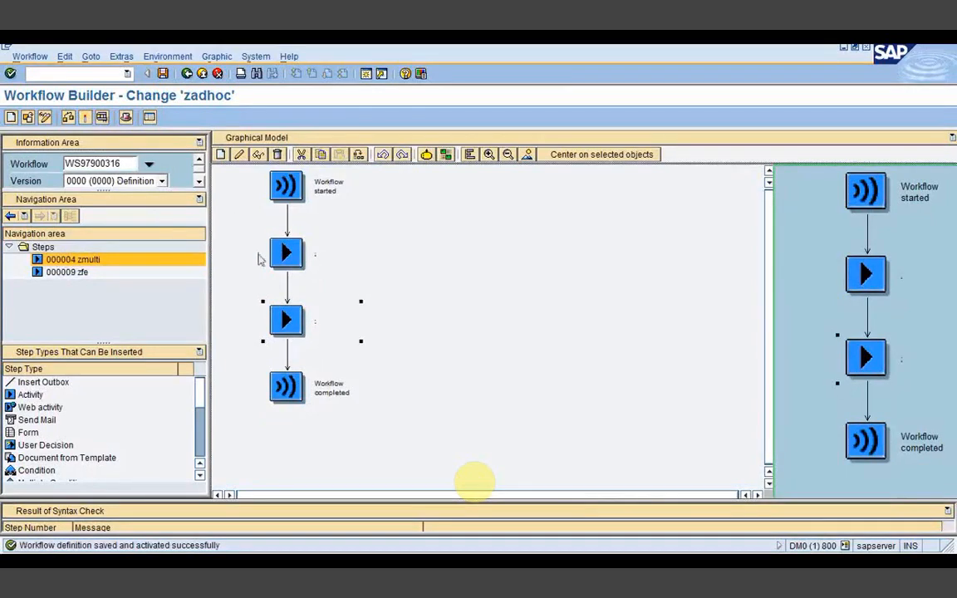
{"action": "left_click", "coordinate": [65, 78]}
{"action": "type", "text": "/o"}
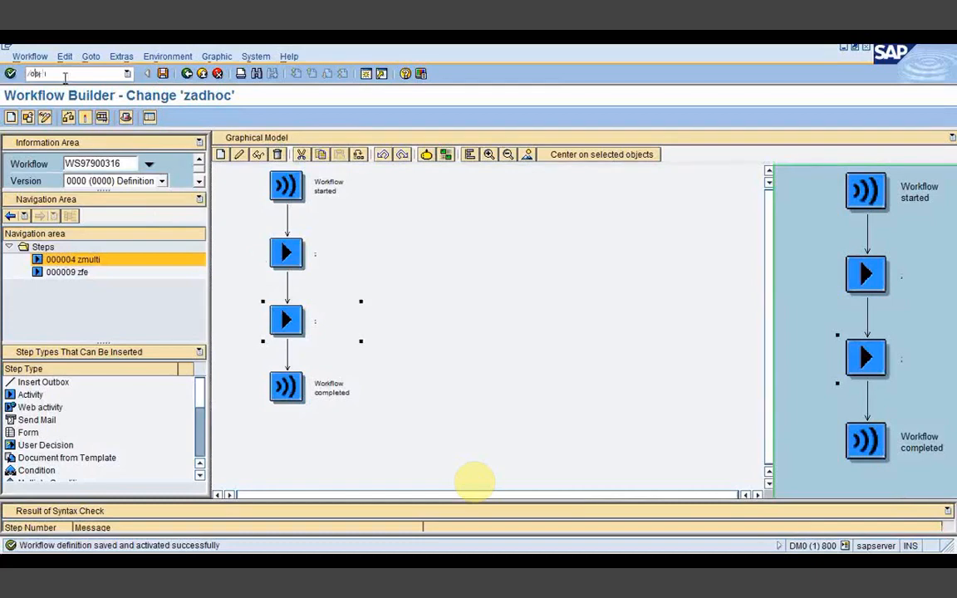
{"action": "type", "text": "se11"}
{"action": "key", "text": "Return"}
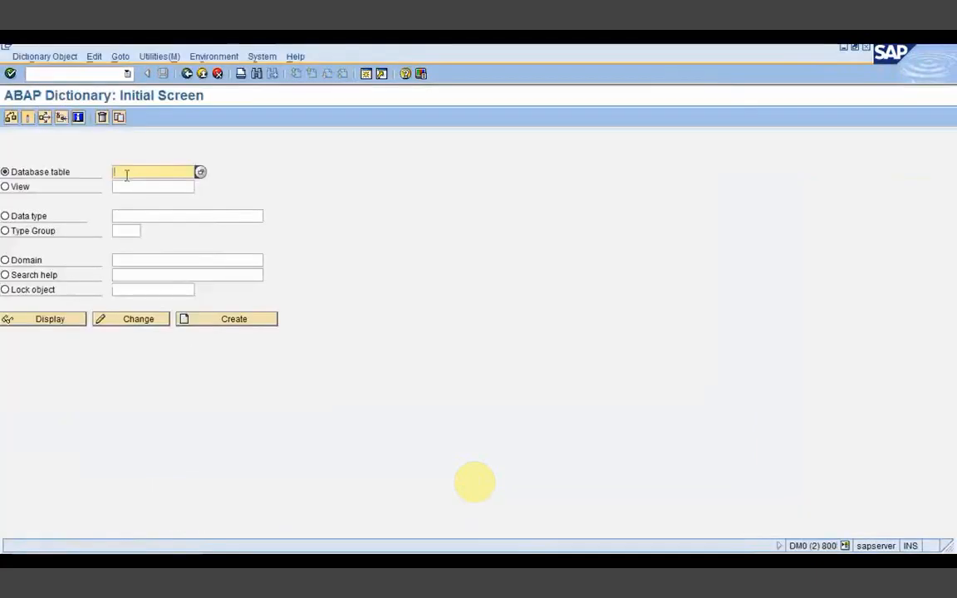
{"action": "left_click", "coordinate": [127, 175]}
{"action": "left_click", "coordinate": [127, 168]}
{"action": "left_click", "coordinate": [409, 561]}
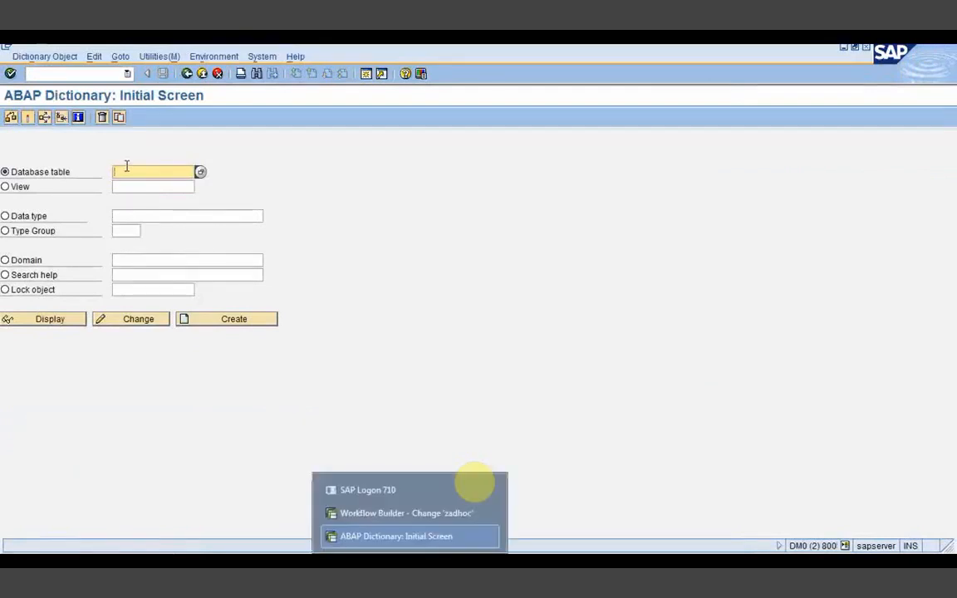
{"action": "left_click", "coordinate": [147, 171]}
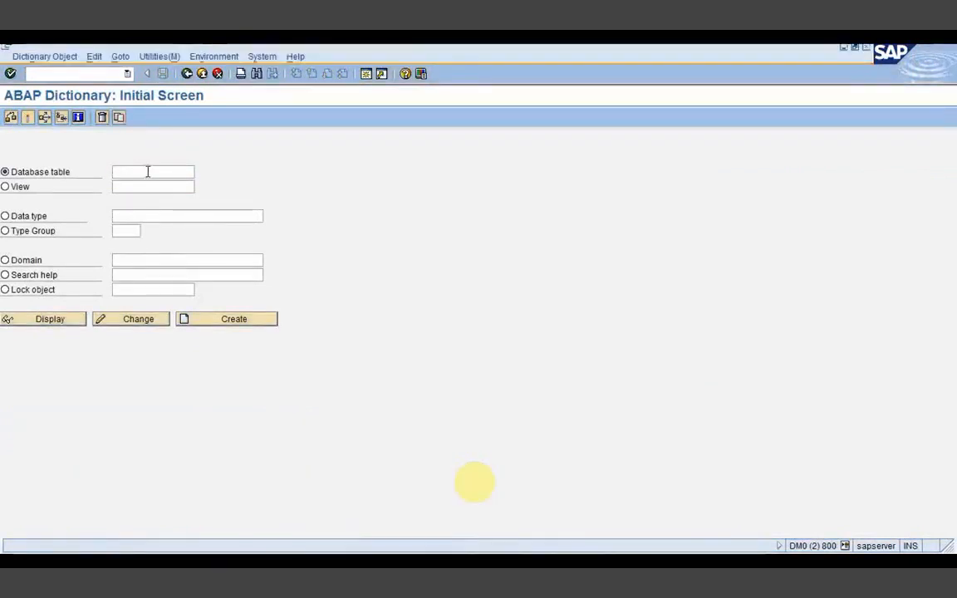
{"action": "left_click", "coordinate": [135, 217]}
{"action": "key", "text": "F7"}
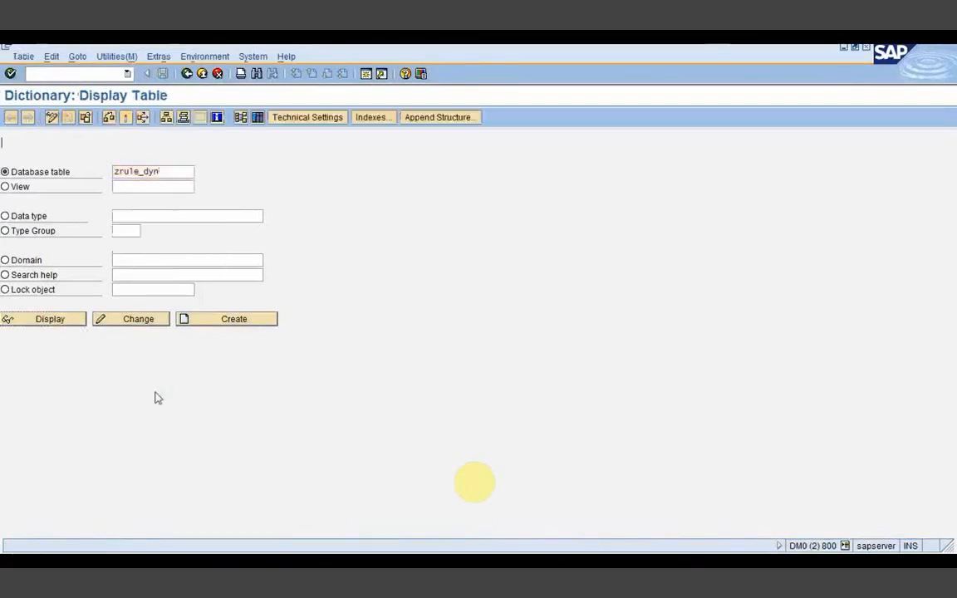
{"action": "left_click", "coordinate": [187, 74]}
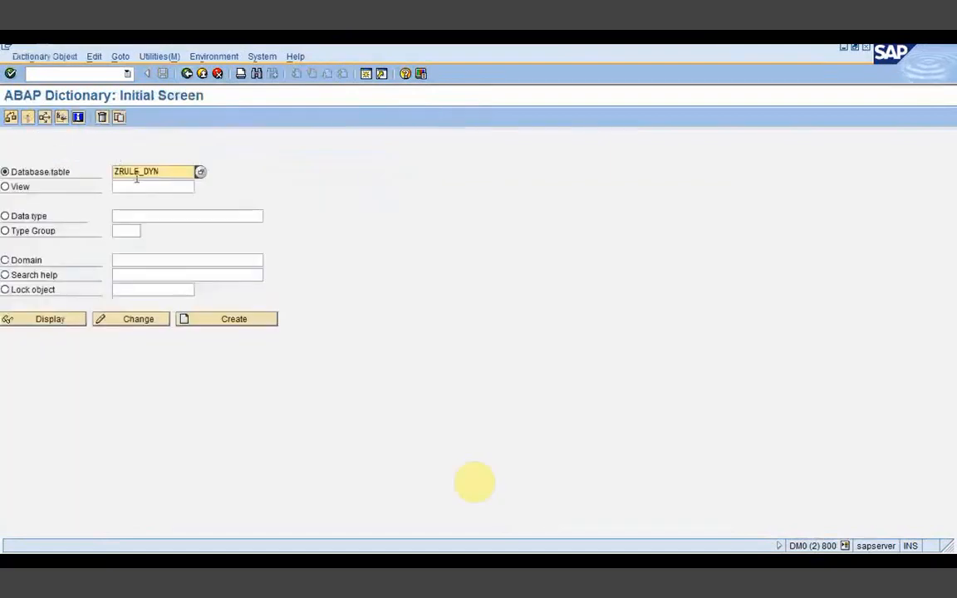
{"action": "left_click_drag", "start_coordinate": [114, 172], "coordinate": [175, 173]}
{"action": "type", "text": "Za"}
{"action": "type", "text": "h"}
{"action": "key", "text": "BackSpace"}
{"action": "type", "text": "gent"}
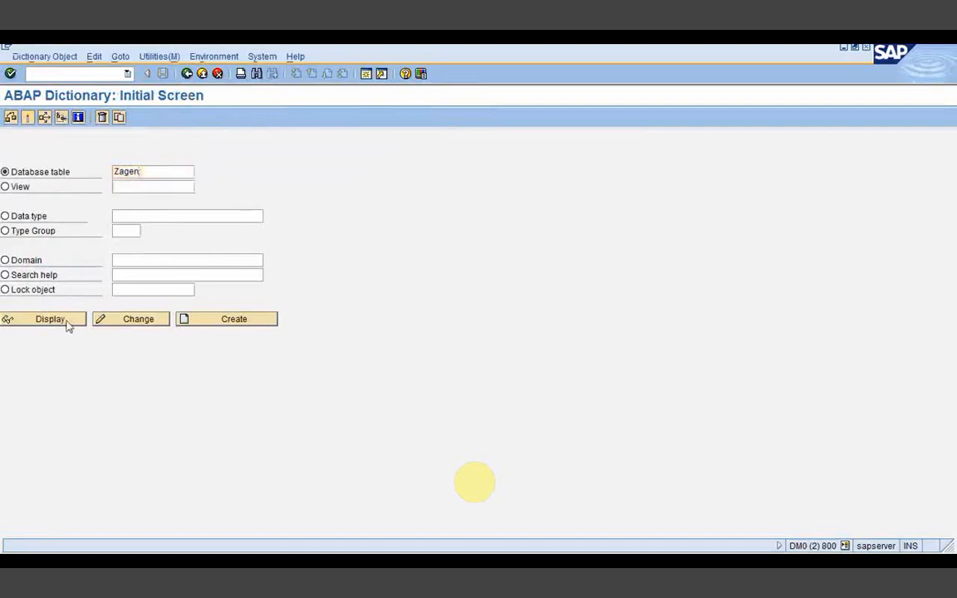
{"action": "left_click", "coordinate": [66, 323]}
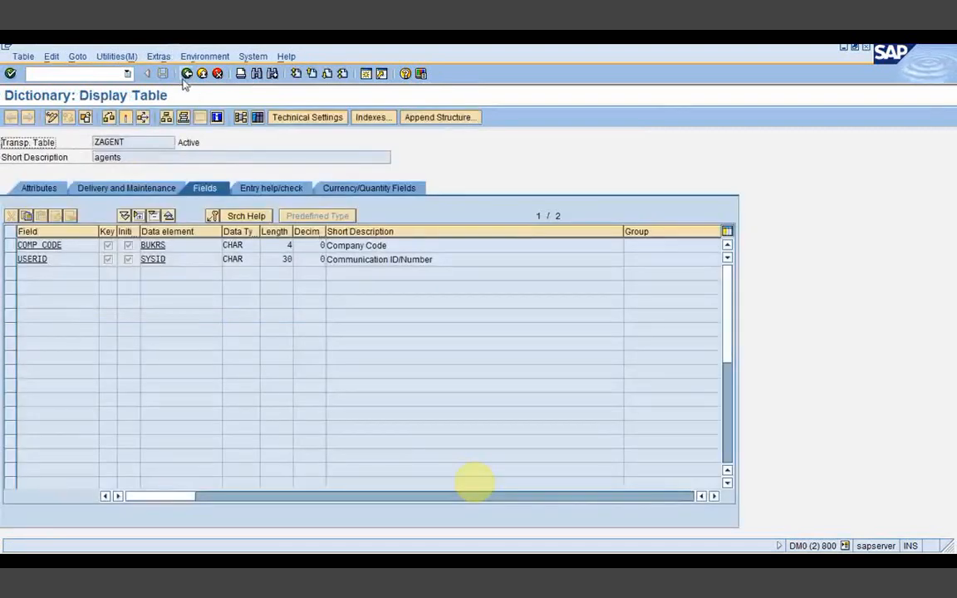
{"action": "left_click", "coordinate": [187, 73]}
{"action": "left_click_drag", "start_coordinate": [108, 171], "coordinate": [149, 171]}
{"action": "type", "text": "Z"}
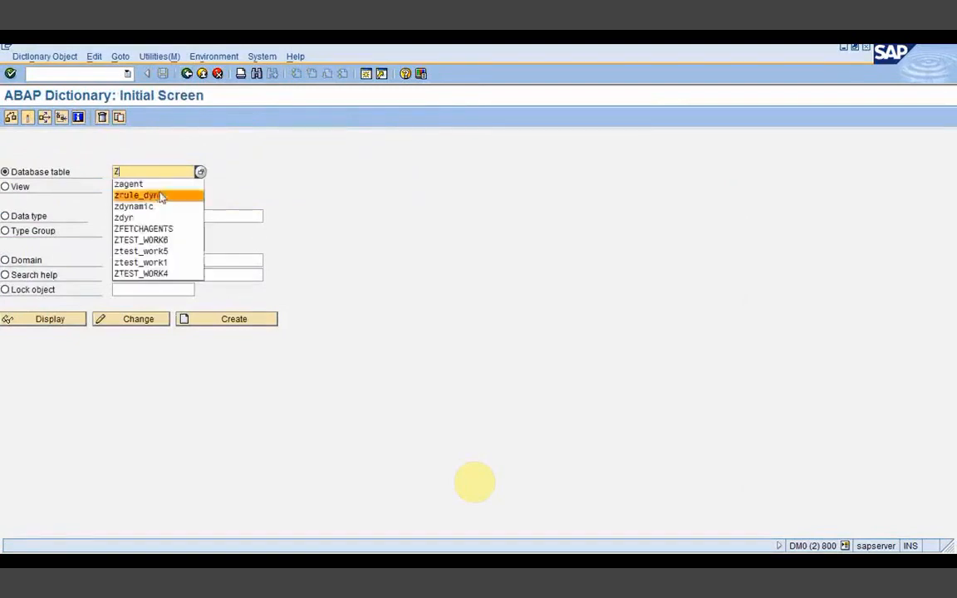
{"action": "left_click", "coordinate": [154, 228]}
{"action": "left_click", "coordinate": [66, 321]}
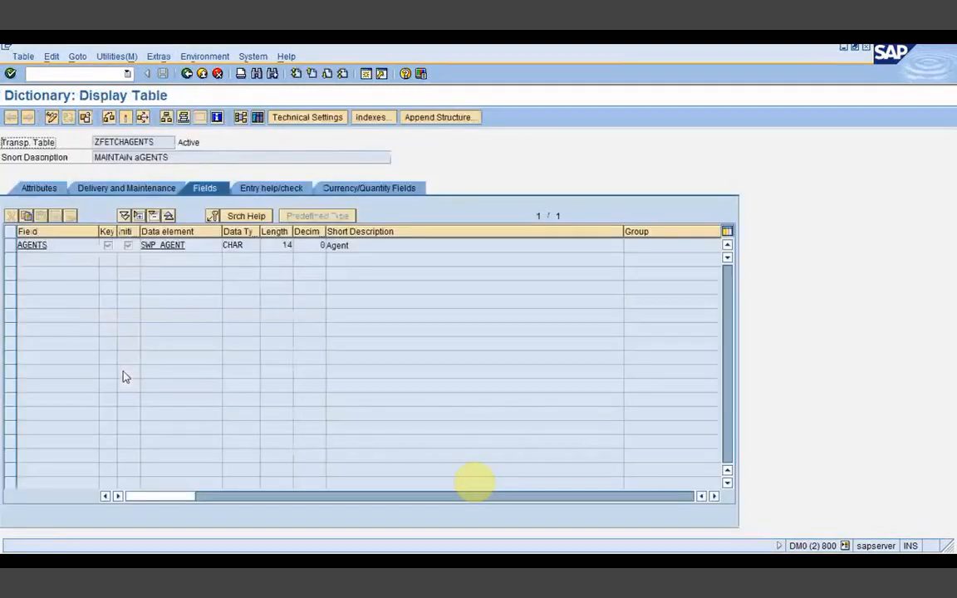
{"action": "left_click", "coordinate": [187, 73]}
{"action": "left_click", "coordinate": [382, 562]}
{"action": "left_click", "coordinate": [403, 534]}
{"action": "left_click", "coordinate": [106, 72]}
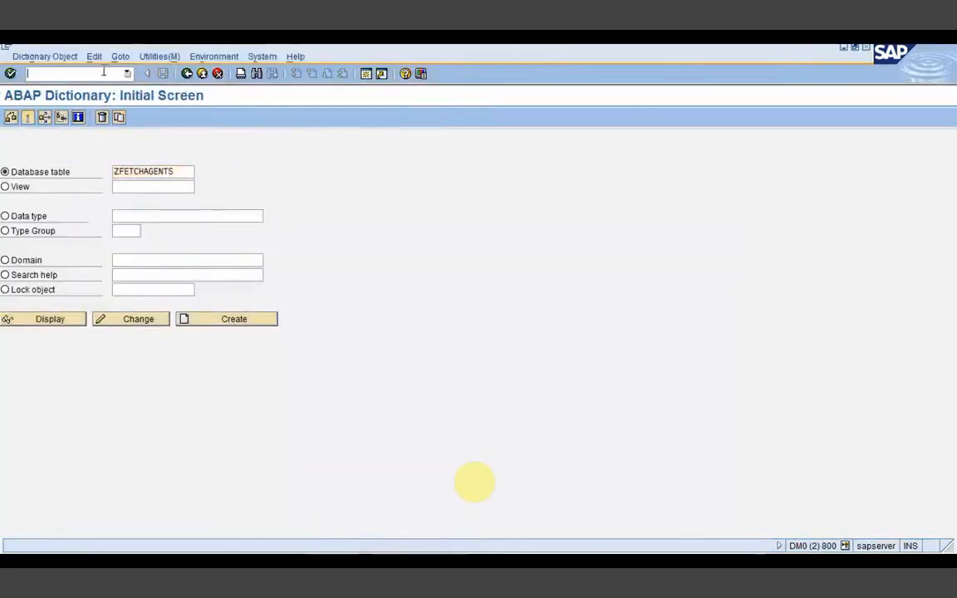
{"action": "type", "text": "se24"}
{"action": "key", "text": "Return"}
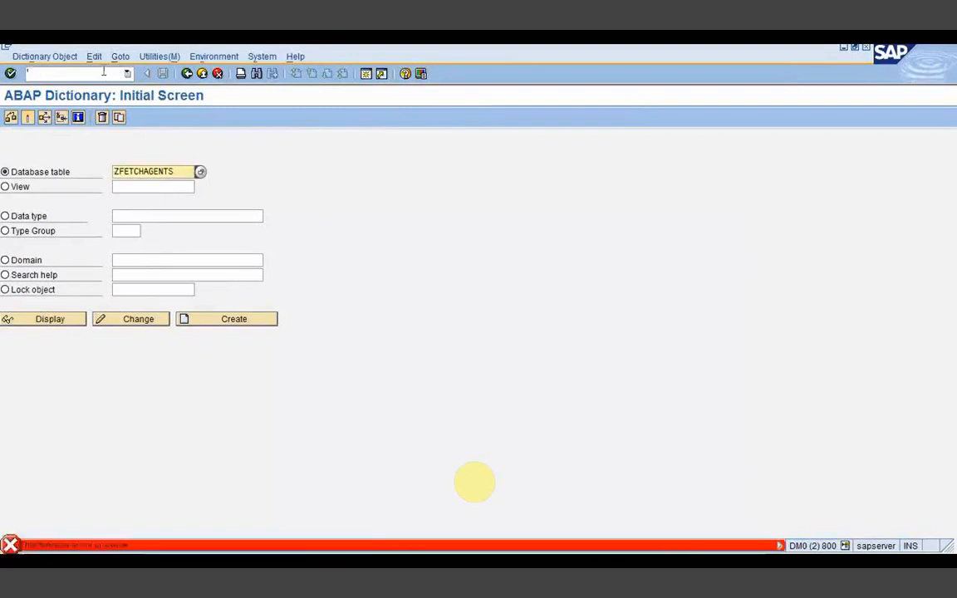
{"action": "type", "text": "se24"}
Step: Display class ZTEST_WORK5, open method FETCH_DYN, and jump to its zdynamic table
{"action": "key", "text": "Return"}
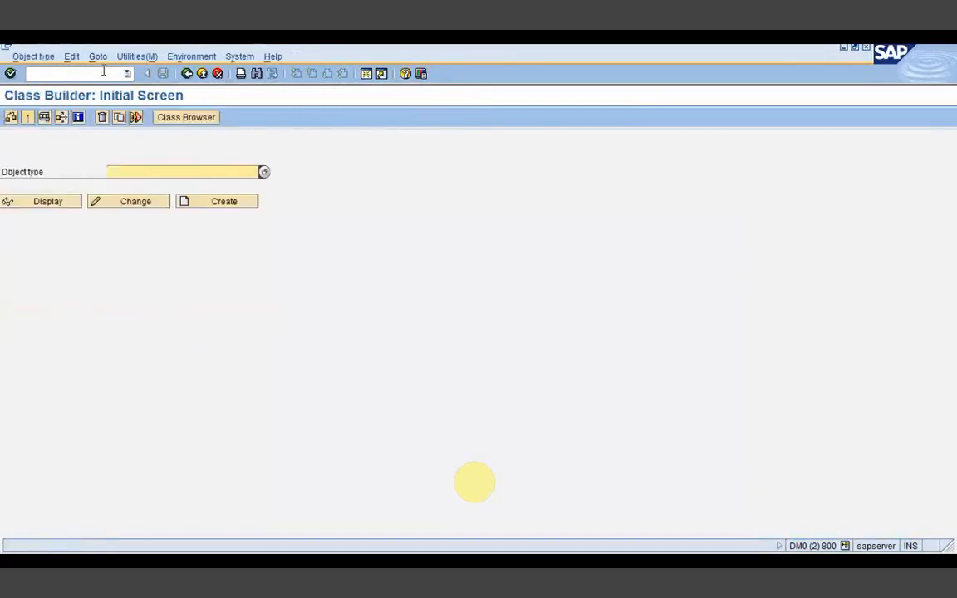
{"action": "left_click", "coordinate": [111, 172]}
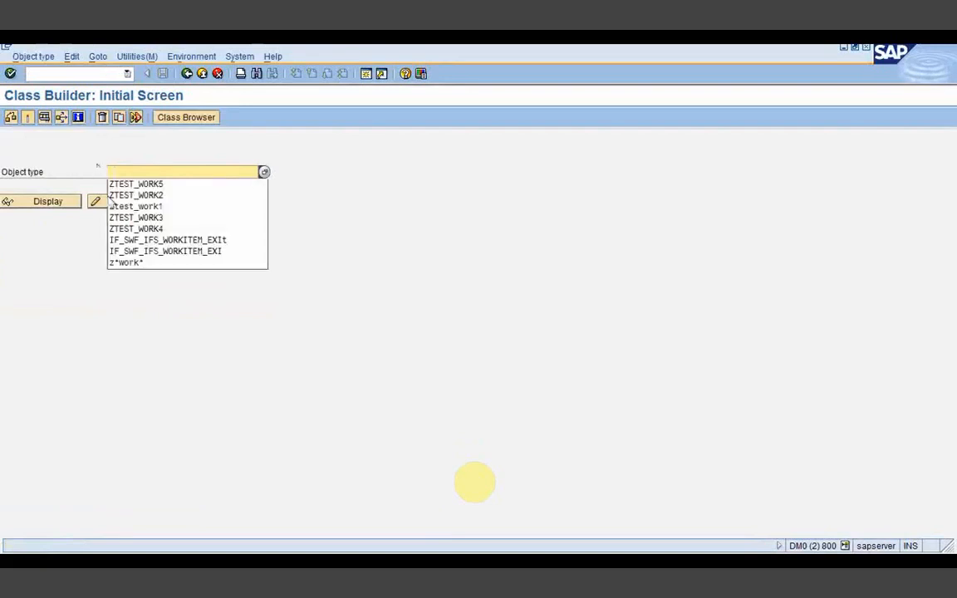
{"action": "left_click", "coordinate": [123, 184]}
{"action": "left_click", "coordinate": [71, 201]}
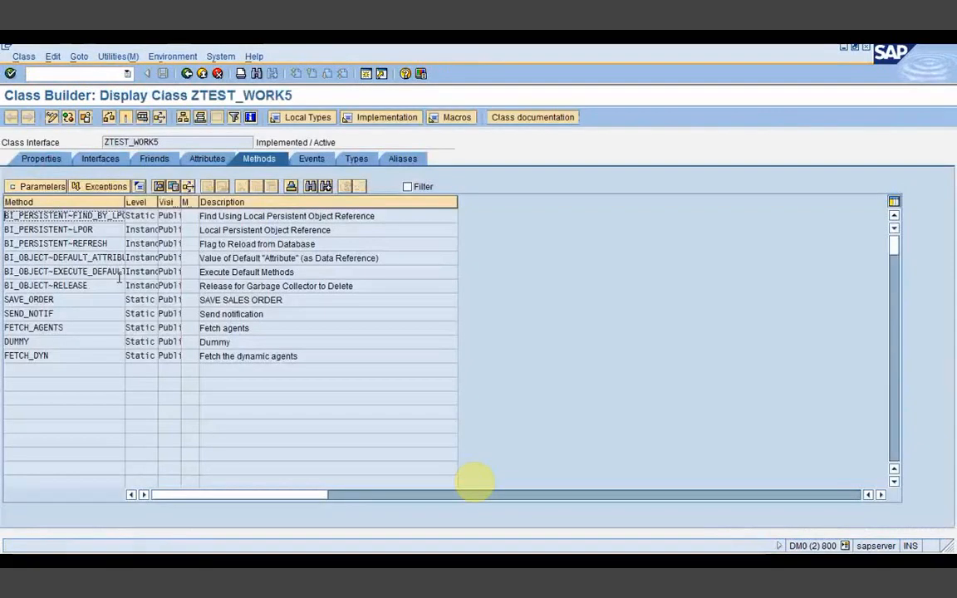
{"action": "double_click", "coordinate": [50, 355]}
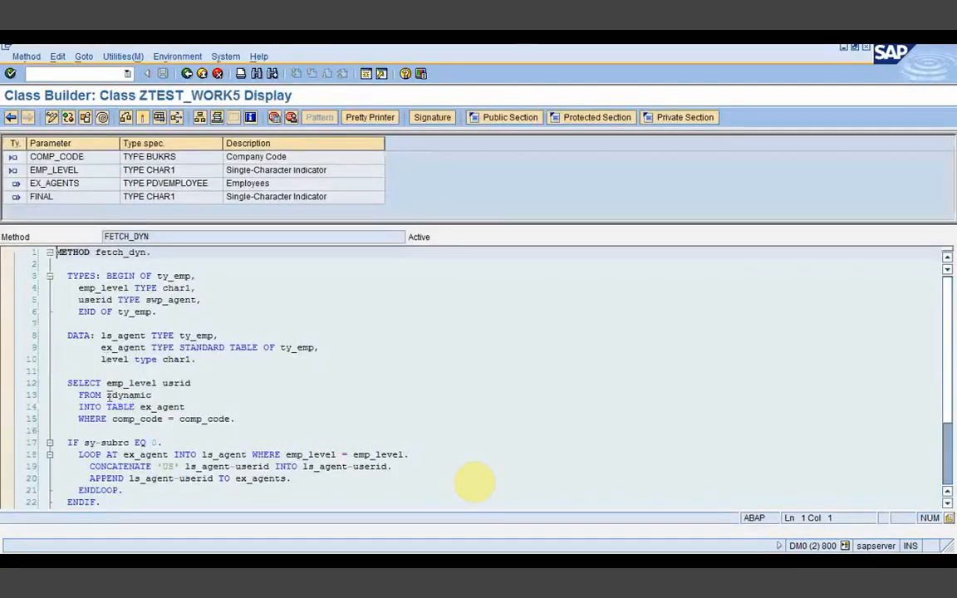
{"action": "double_click", "coordinate": [124, 394]}
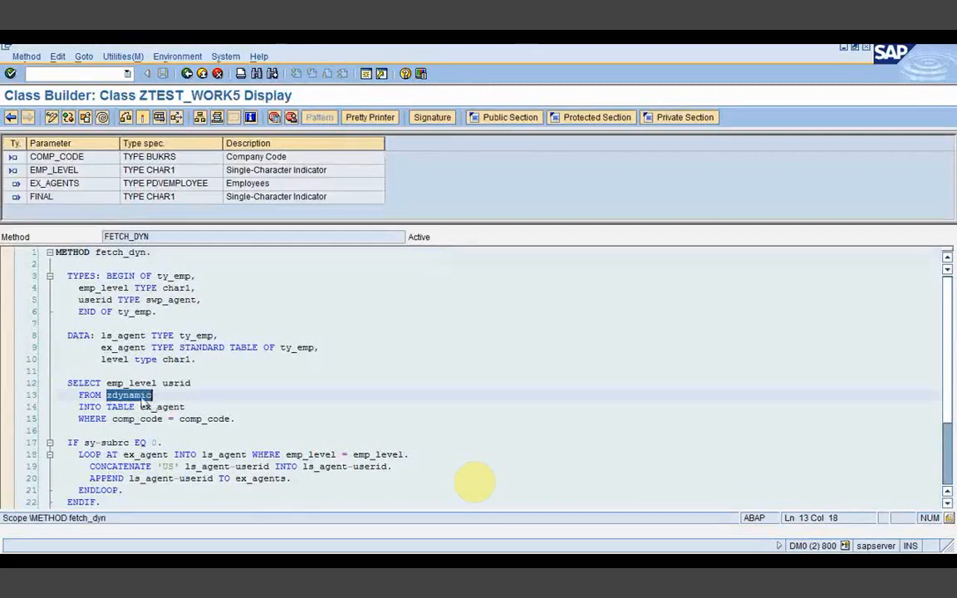
{"action": "double_click", "coordinate": [141, 396]}
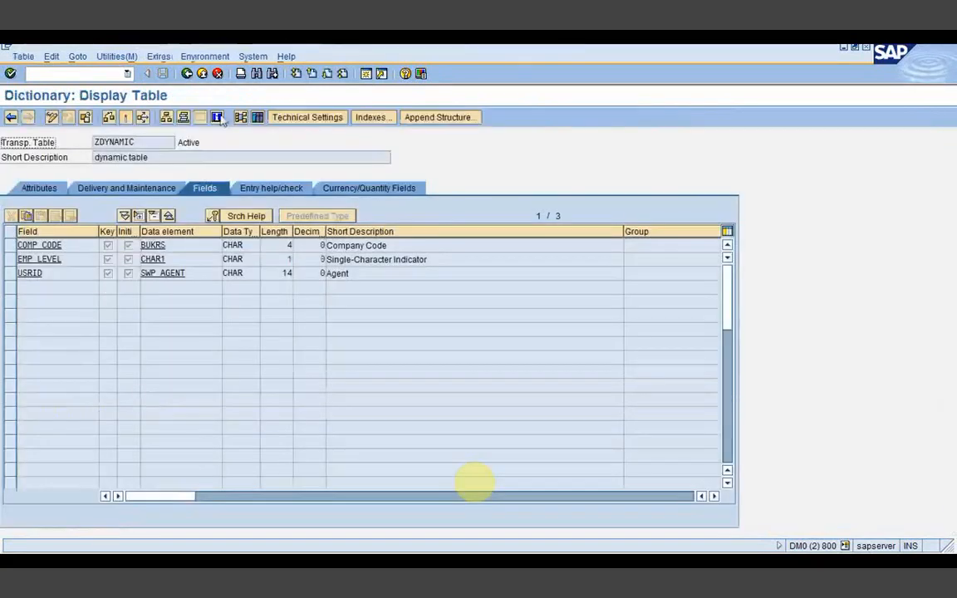
Step: Show the contents of table ZDYNAMIC and execute the selection to list all 5 rows
{"action": "left_click", "coordinate": [258, 118]}
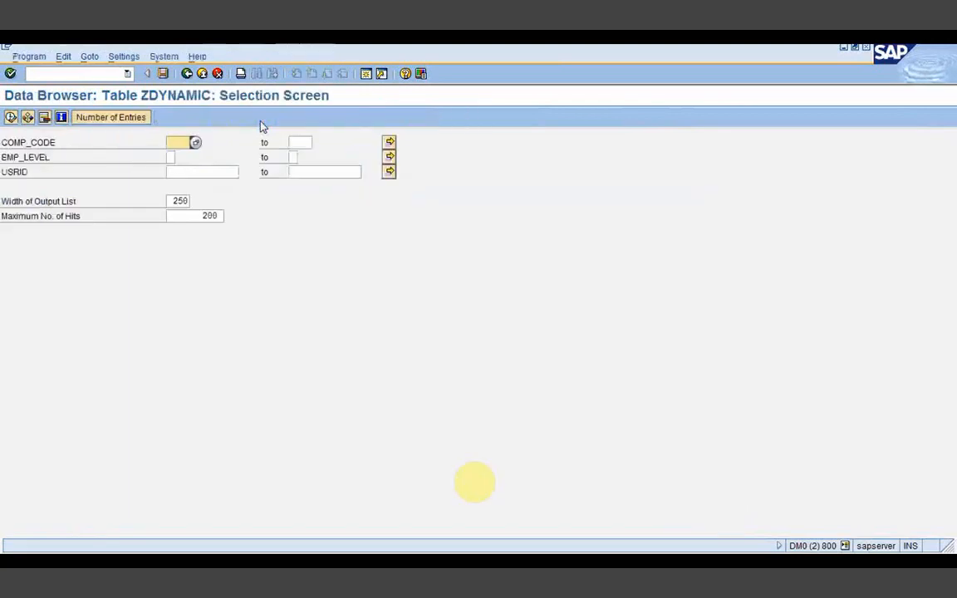
{"action": "left_click", "coordinate": [10, 117]}
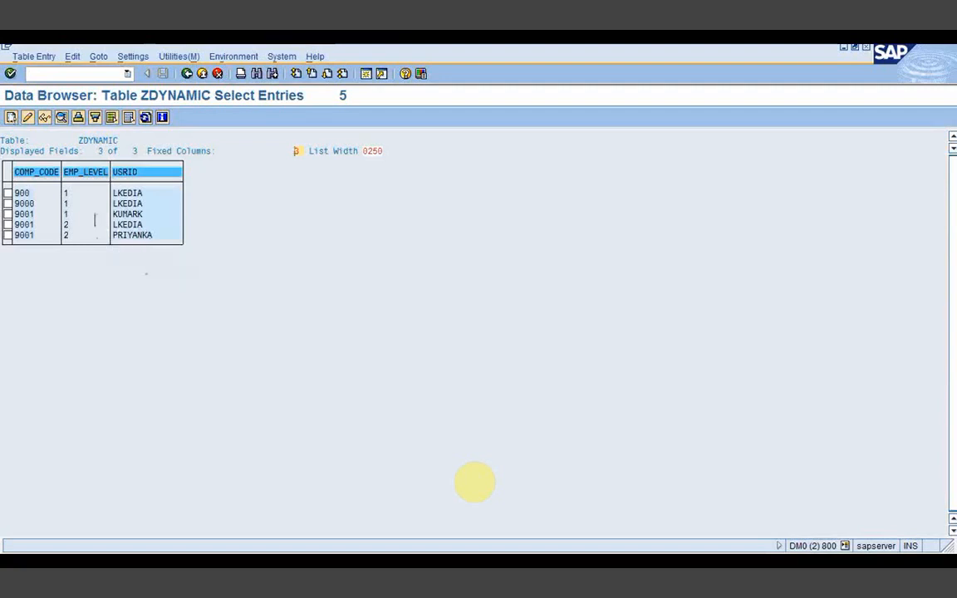
Step: Create a ZDYNAMIC row with COMP_CODE 9001, EMP_LEVEL 2 and a suggested user ID, save, and return
{"action": "left_click", "coordinate": [11, 117]}
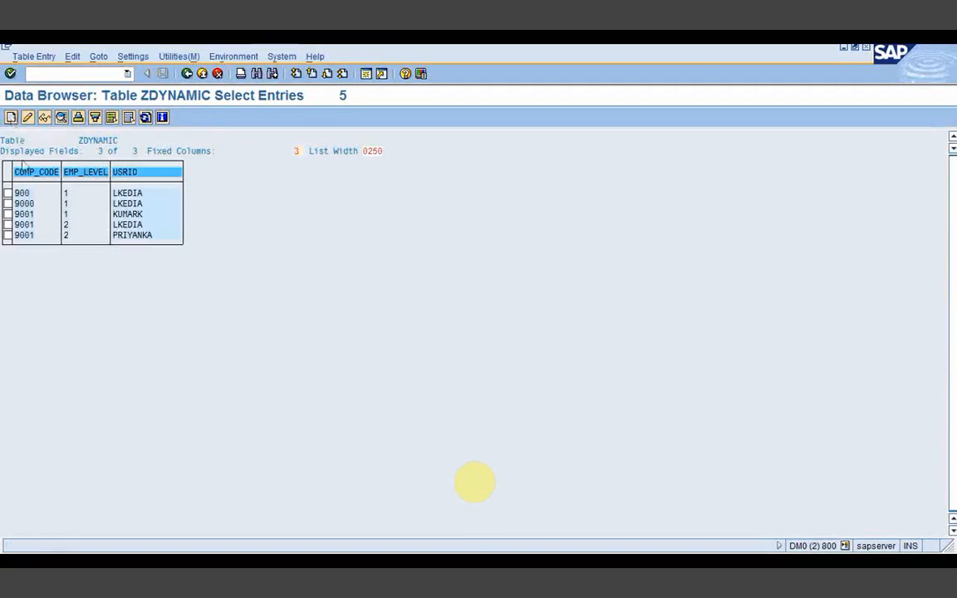
{"action": "type", "text": "9001"}
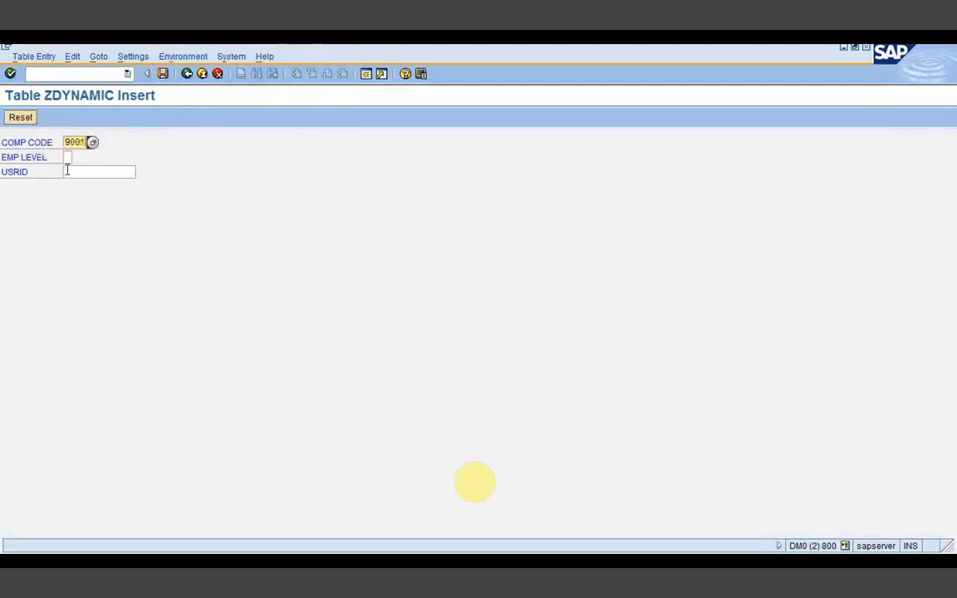
{"action": "key", "text": "Tab"}
{"action": "type", "text": "2"}
{"action": "key", "text": "Tab"}
{"action": "type", "text": "k"}
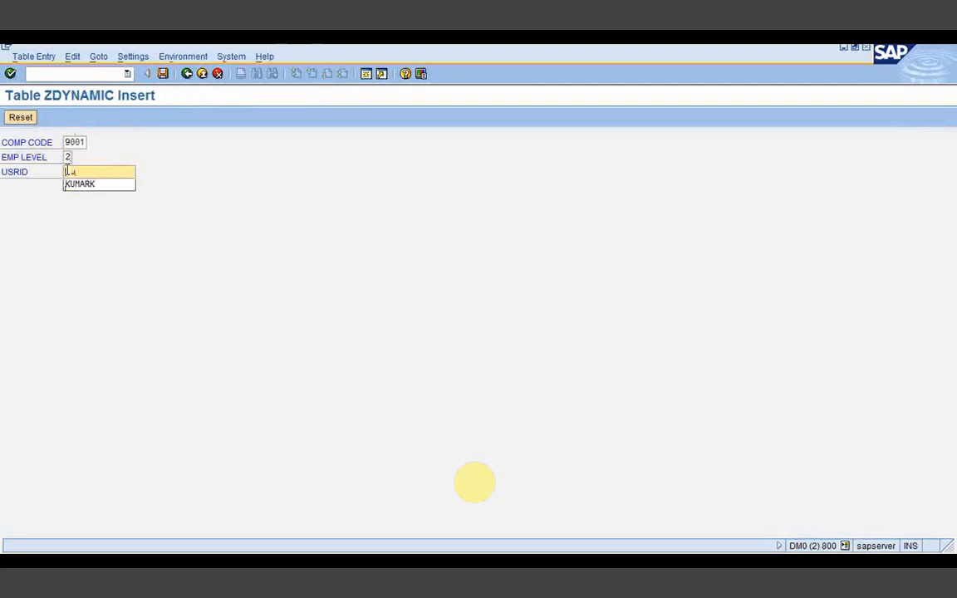
{"action": "left_click", "coordinate": [80, 183]}
{"action": "key", "text": "ctrl+s"}
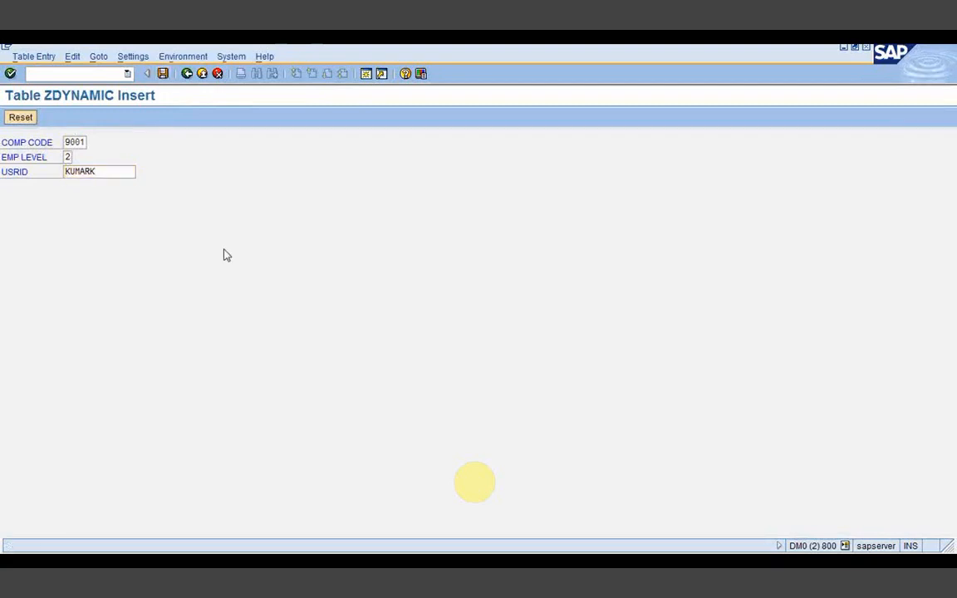
{"action": "left_click", "coordinate": [187, 73]}
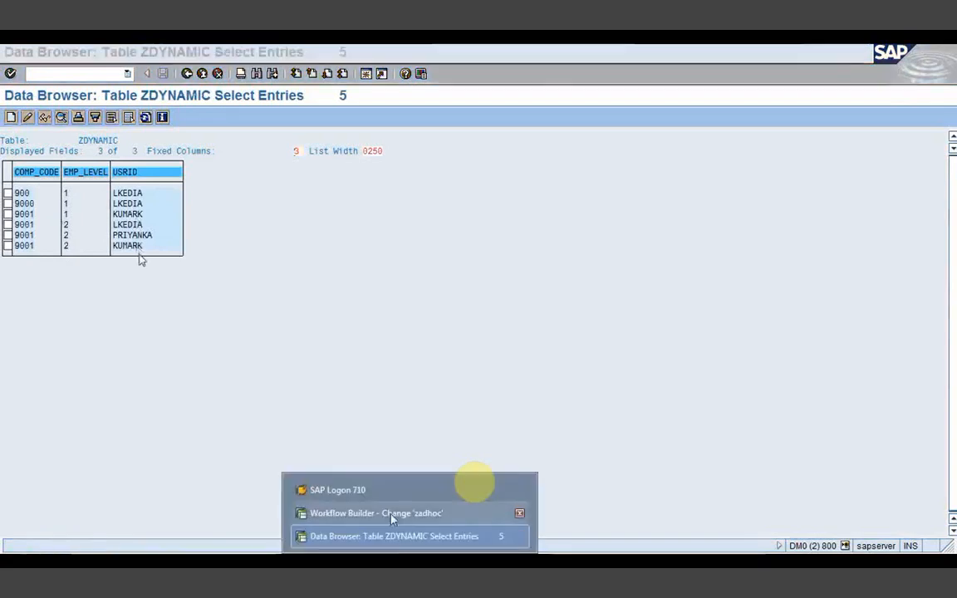
Step: Test-run workflow zadhoc with COMP_CODE 9001 and EMP_LEVEL 2, then open its Workflow Log
{"action": "left_click", "coordinate": [391, 515]}
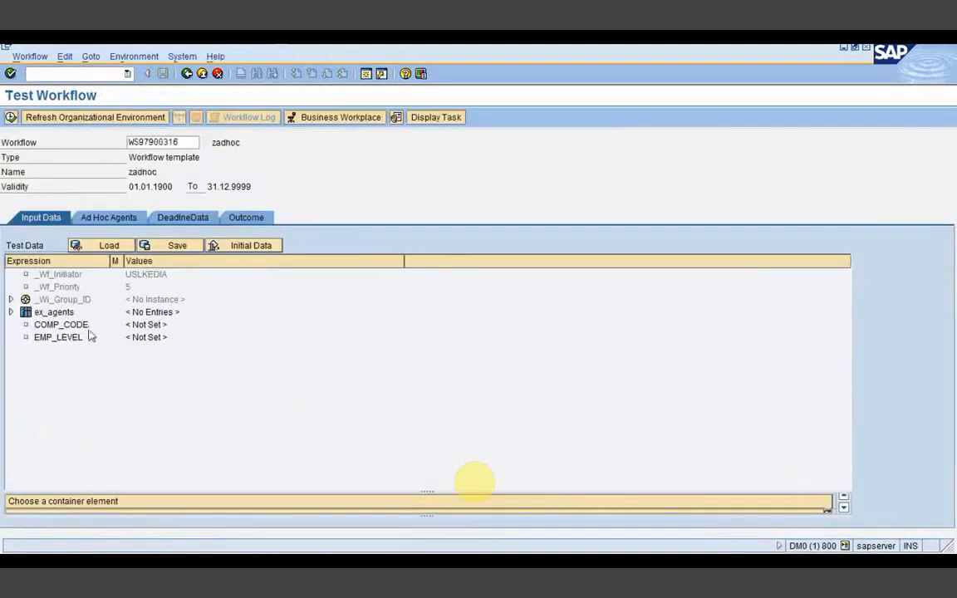
{"action": "left_click", "coordinate": [83, 327]}
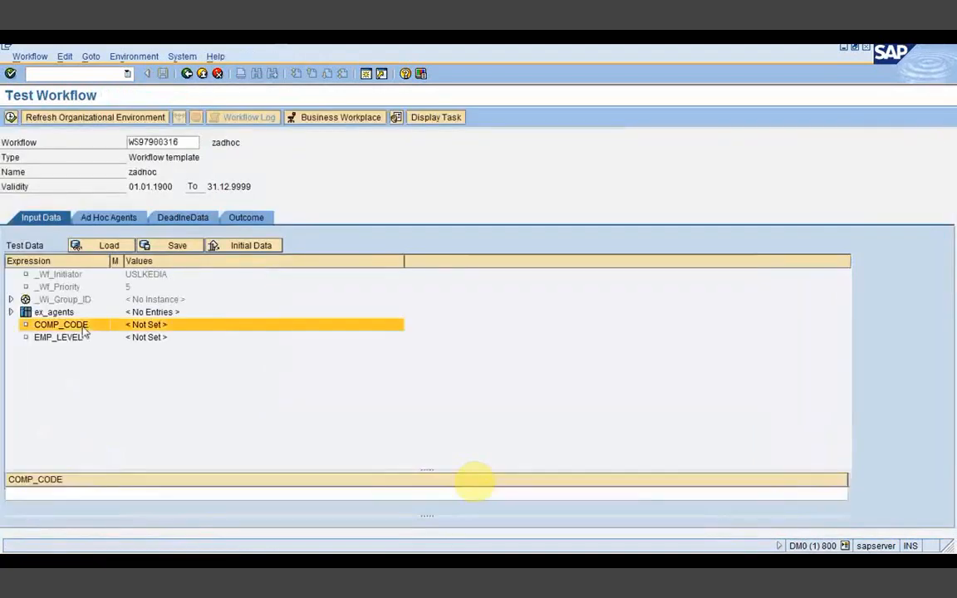
{"action": "type", "text": "9001"}
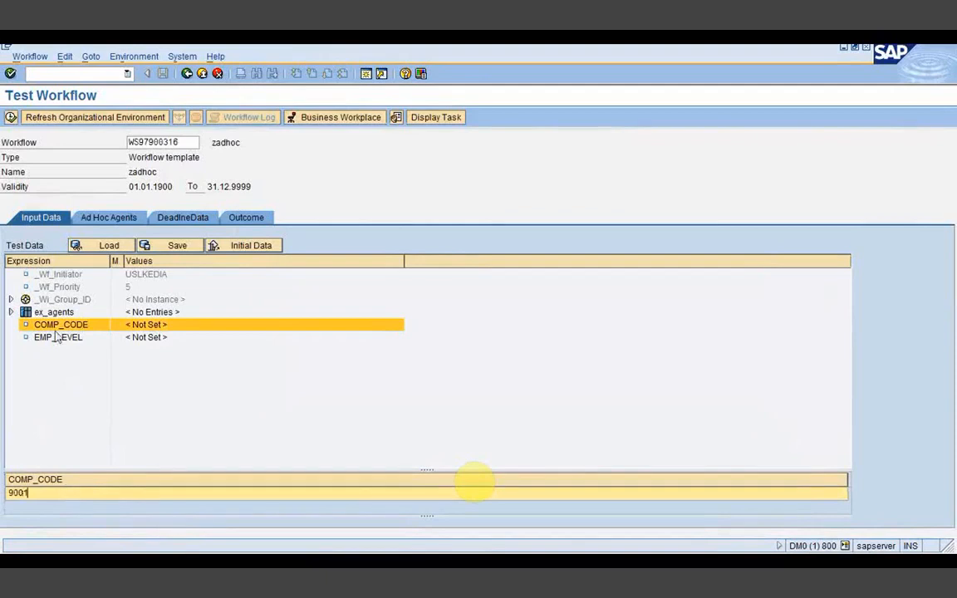
{"action": "left_click", "coordinate": [57, 336]}
{"action": "type", "text": "2"}
{"action": "left_click", "coordinate": [11, 117]}
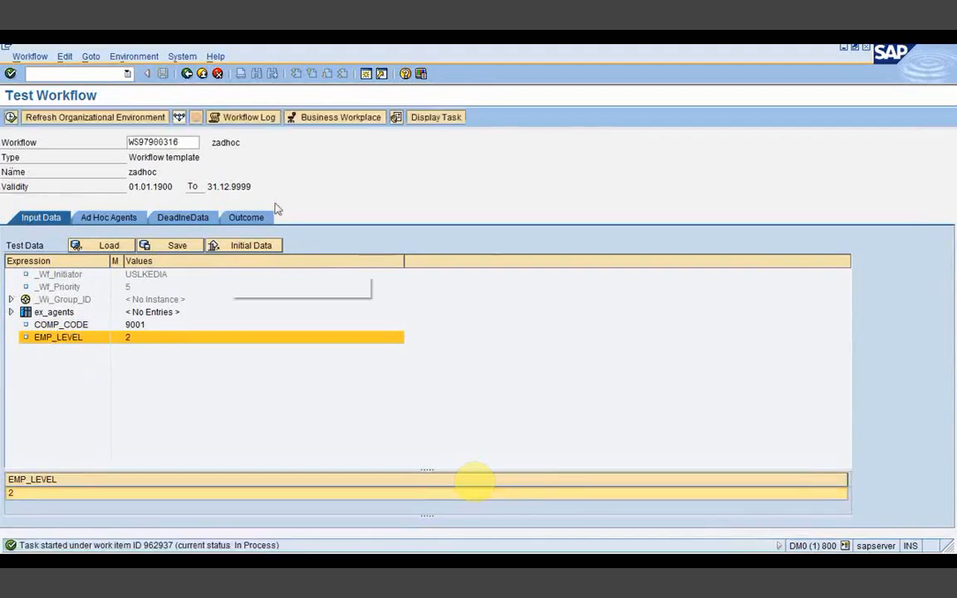
{"action": "left_click", "coordinate": [251, 118]}
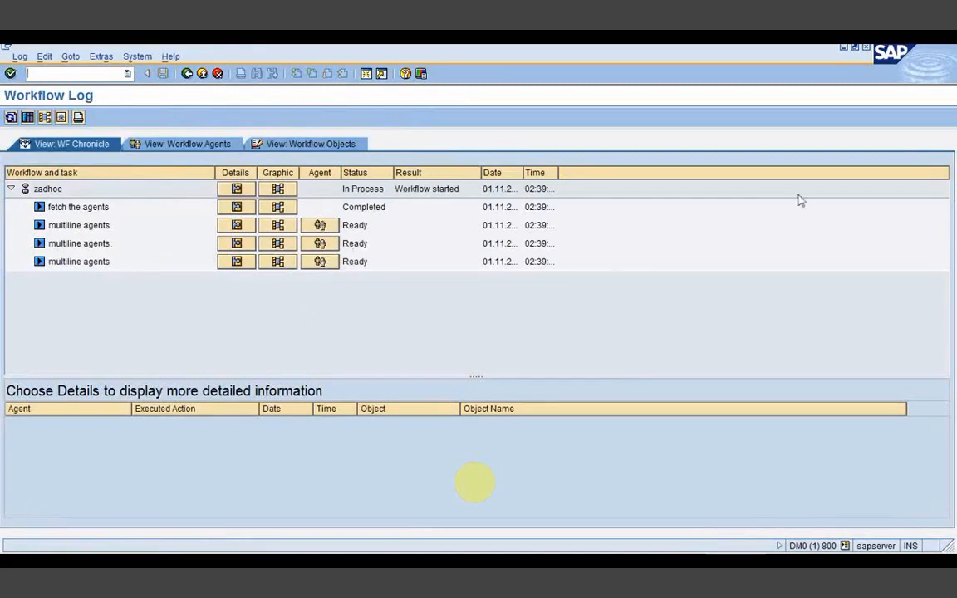
{"action": "key", "text": "alt+Tab"}
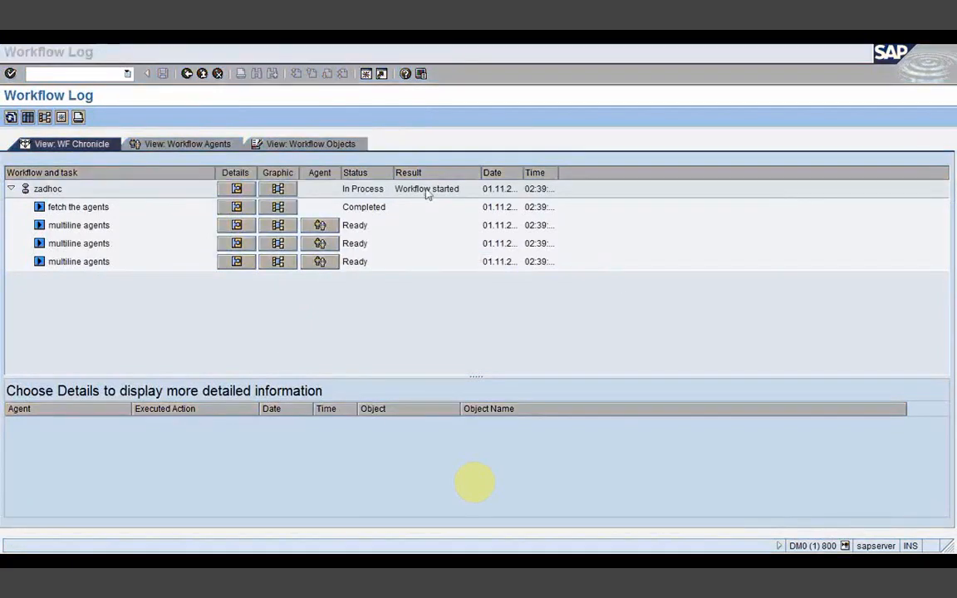
{"action": "left_click", "coordinate": [322, 319]}
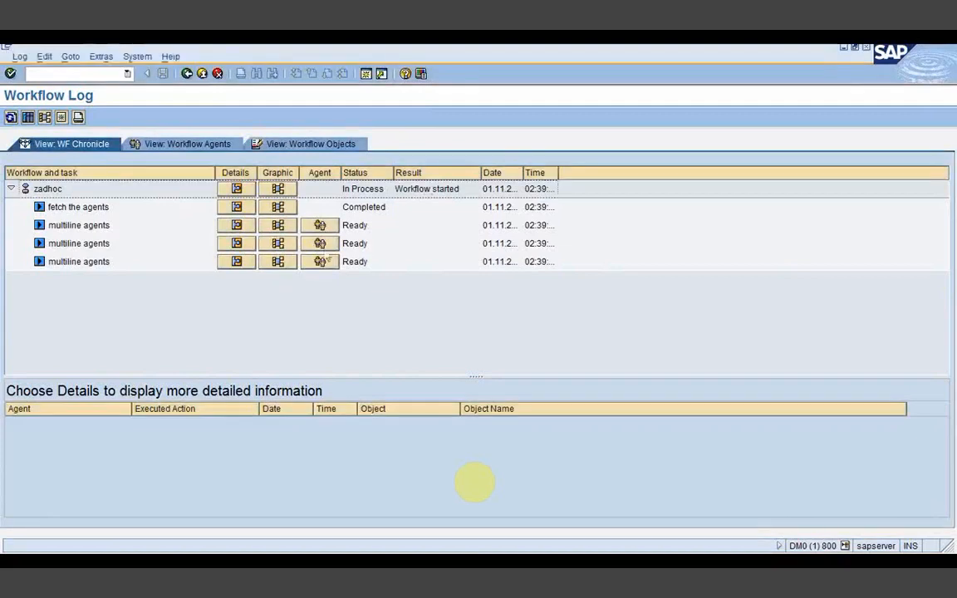
{"action": "left_click", "coordinate": [320, 226]}
{"action": "left_click", "coordinate": [200, 294]}
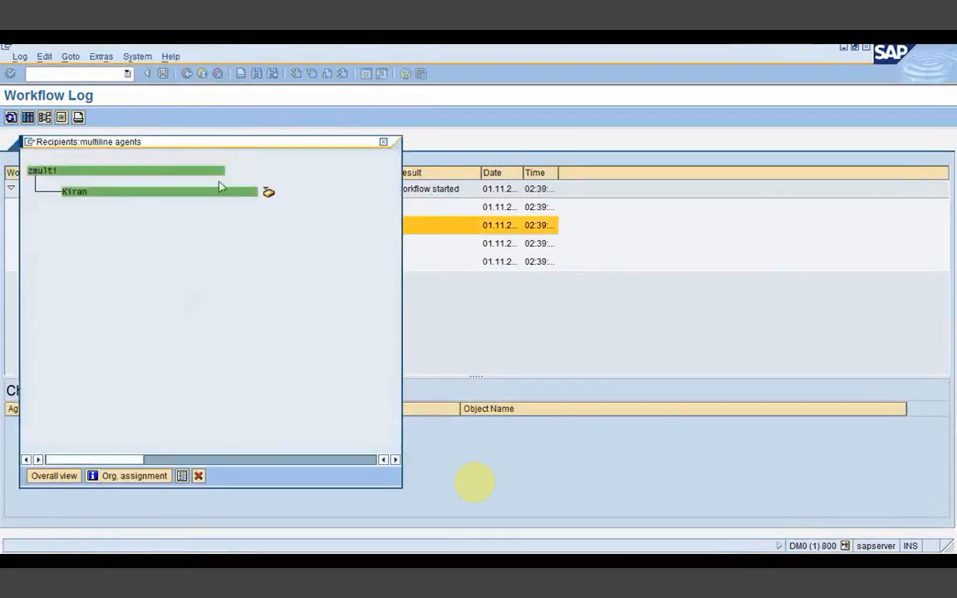
{"action": "left_click", "coordinate": [383, 142]}
{"action": "left_click", "coordinate": [320, 243]}
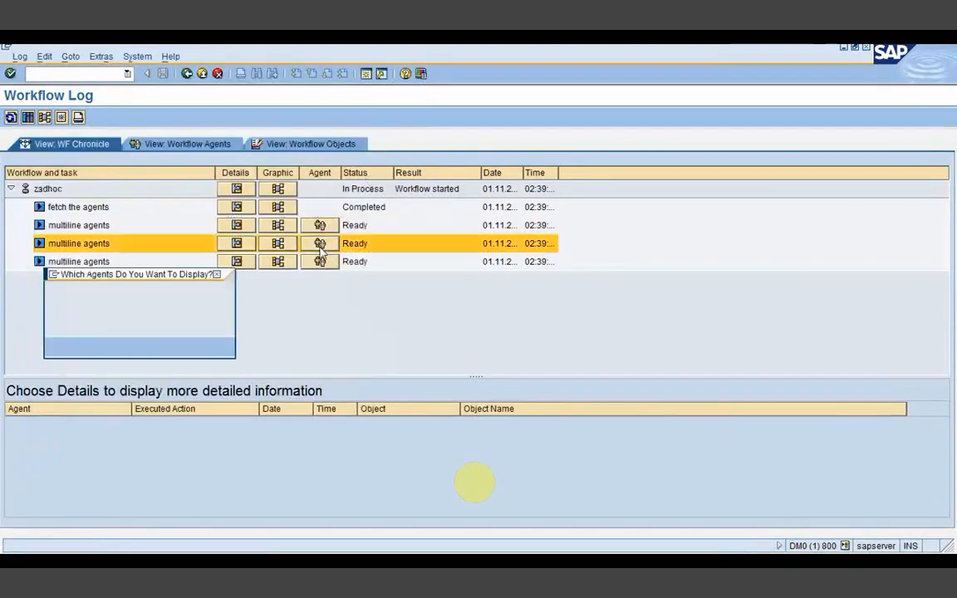
{"action": "left_click", "coordinate": [203, 298]}
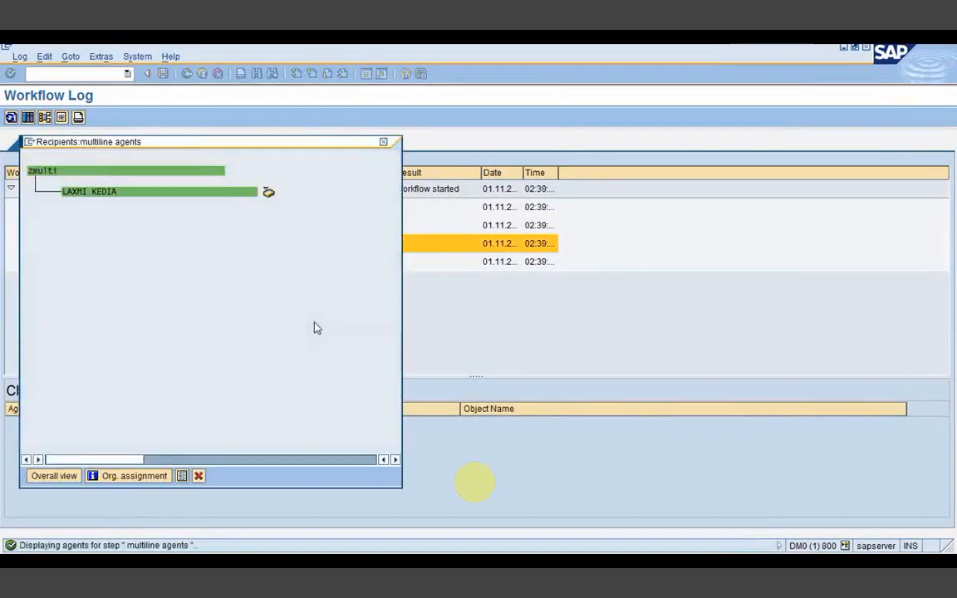
{"action": "left_click", "coordinate": [383, 144]}
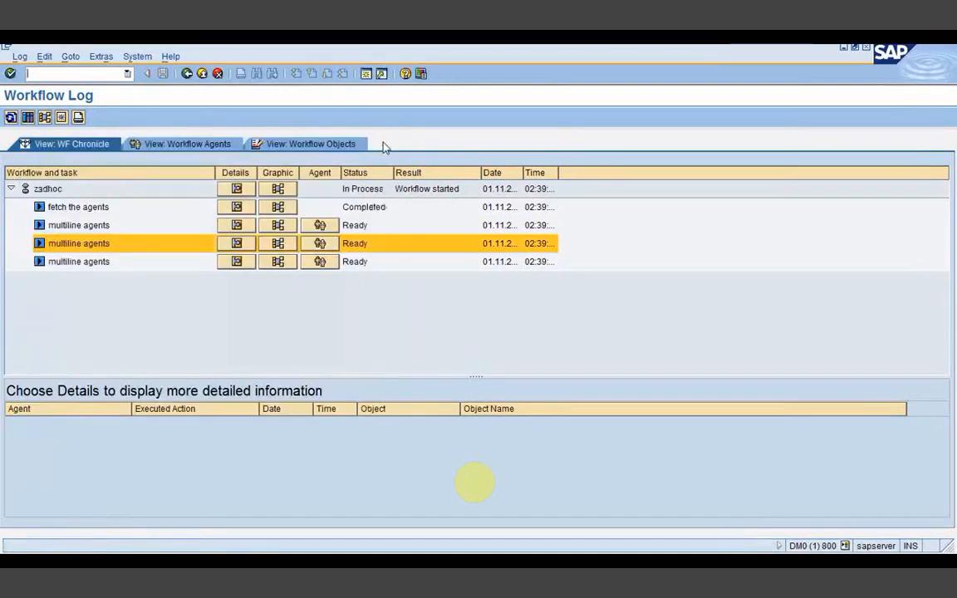
{"action": "left_click", "coordinate": [320, 262]}
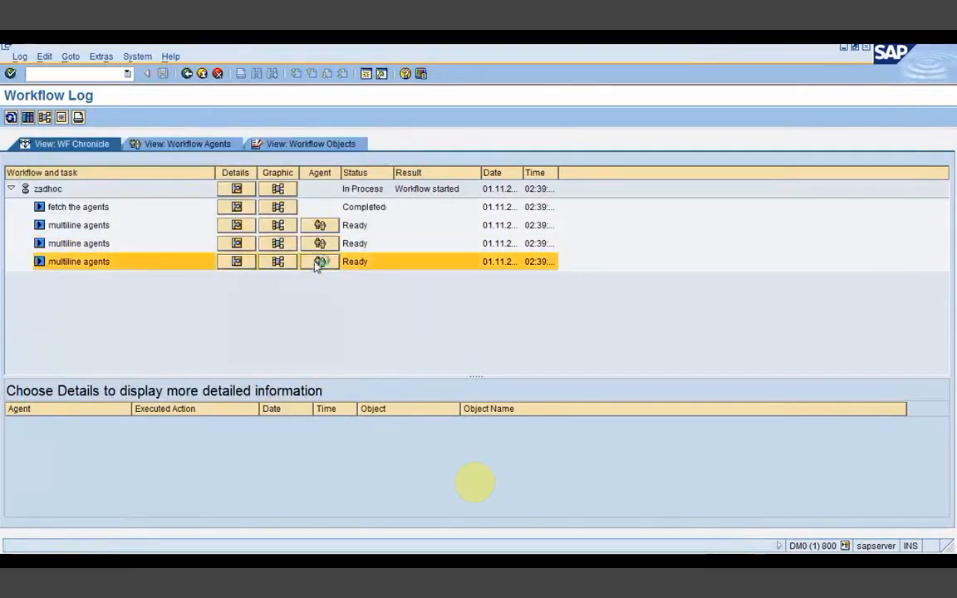
{"action": "left_click", "coordinate": [187, 297]}
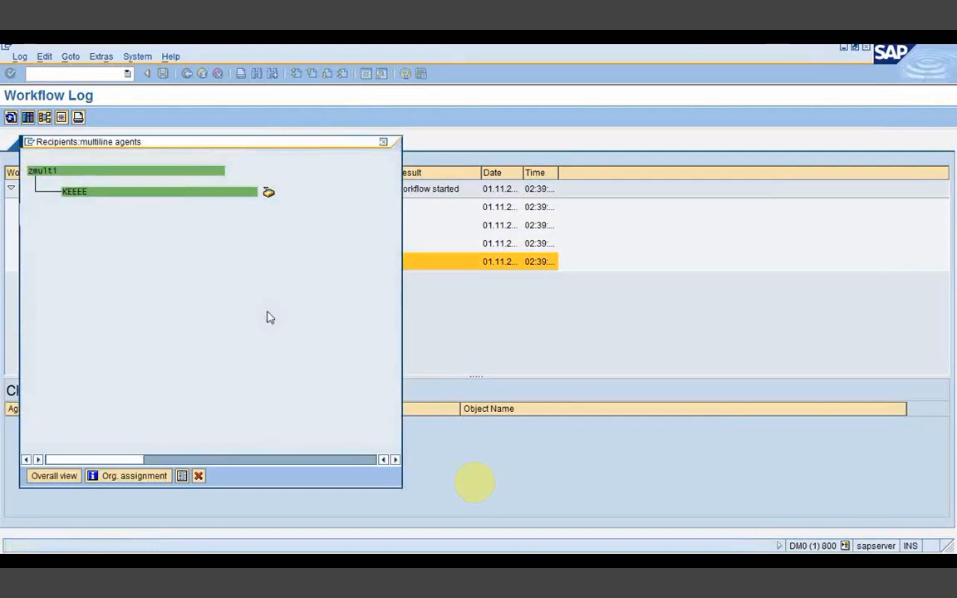
{"action": "left_click", "coordinate": [384, 145]}
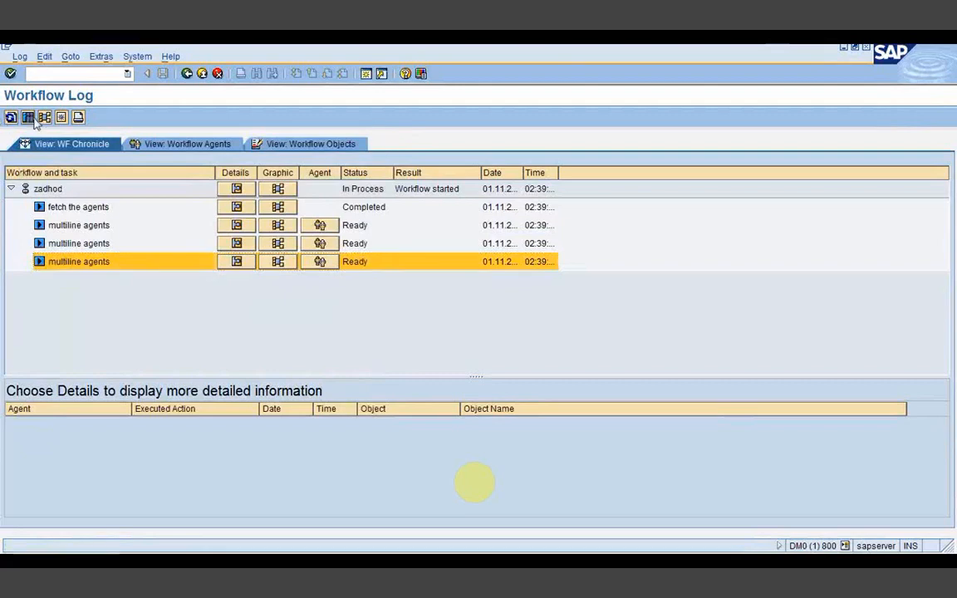
Step: Switch the zadhoc log to the technical-details view and check the actual agents of a multiline agents step
{"action": "double_click", "coordinate": [87, 265]}
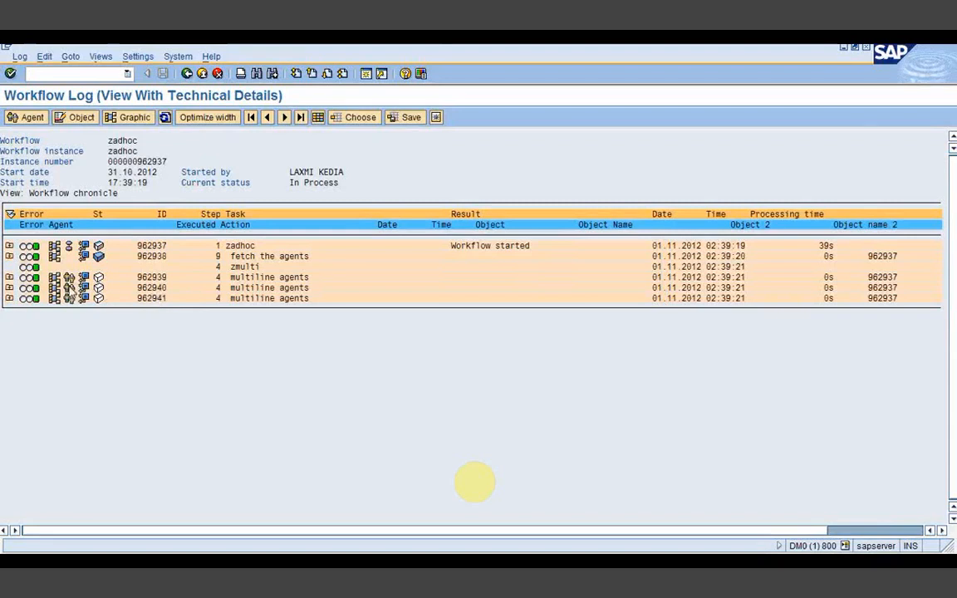
{"action": "left_click", "coordinate": [70, 289]}
{"action": "left_click", "coordinate": [96, 257]}
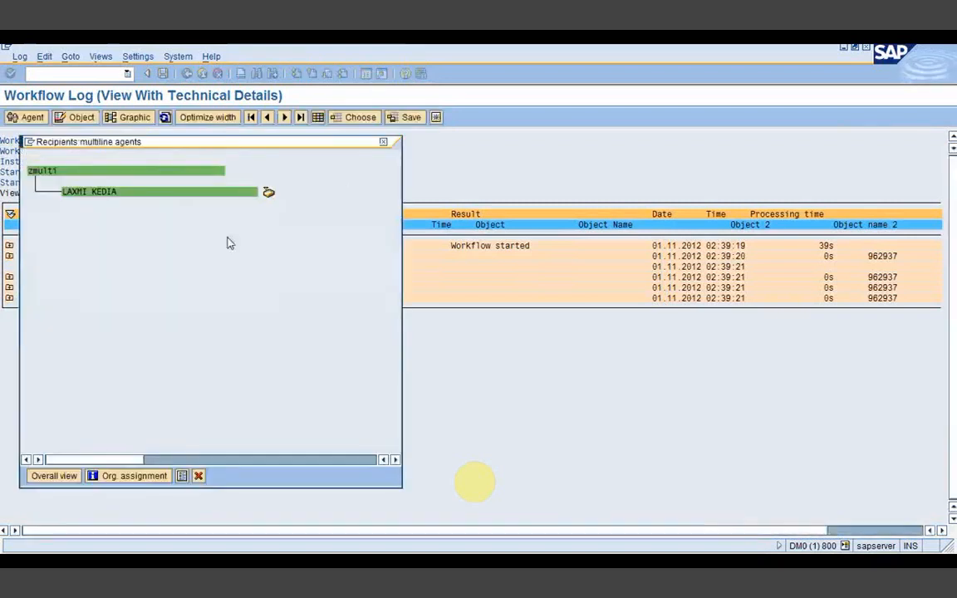
{"action": "left_click", "coordinate": [383, 141]}
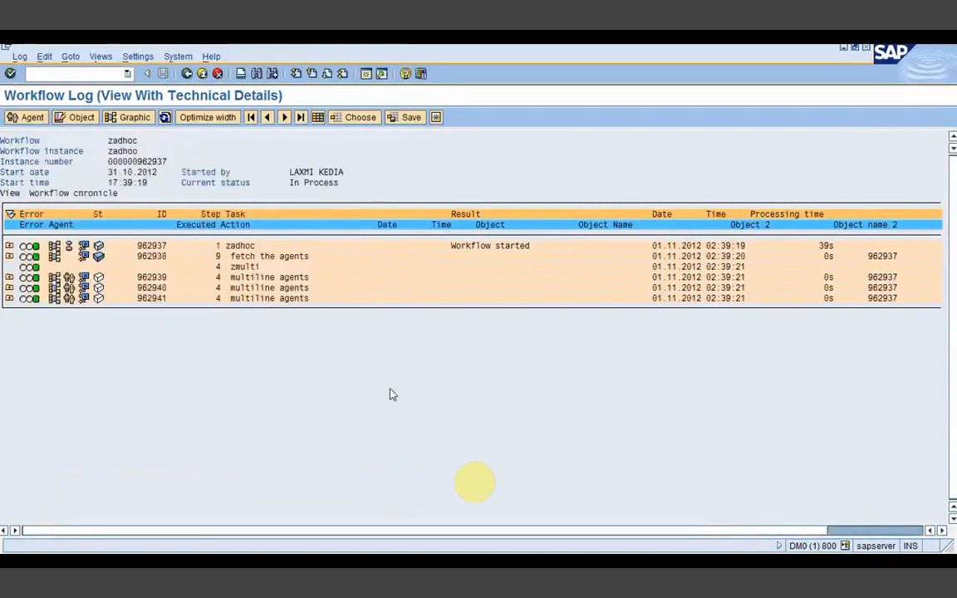
{"action": "left_click", "coordinate": [410, 563]}
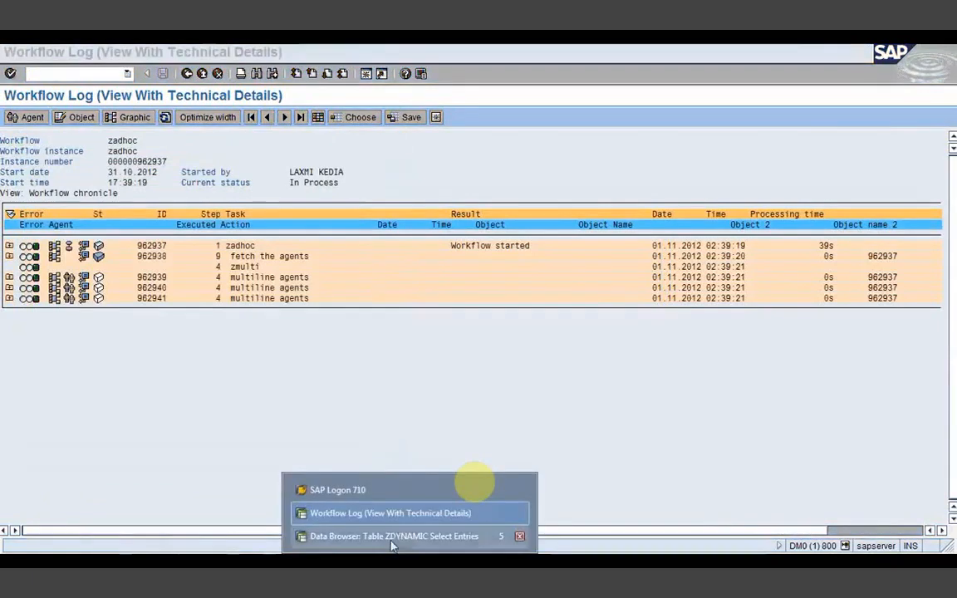
{"action": "left_click", "coordinate": [368, 405]}
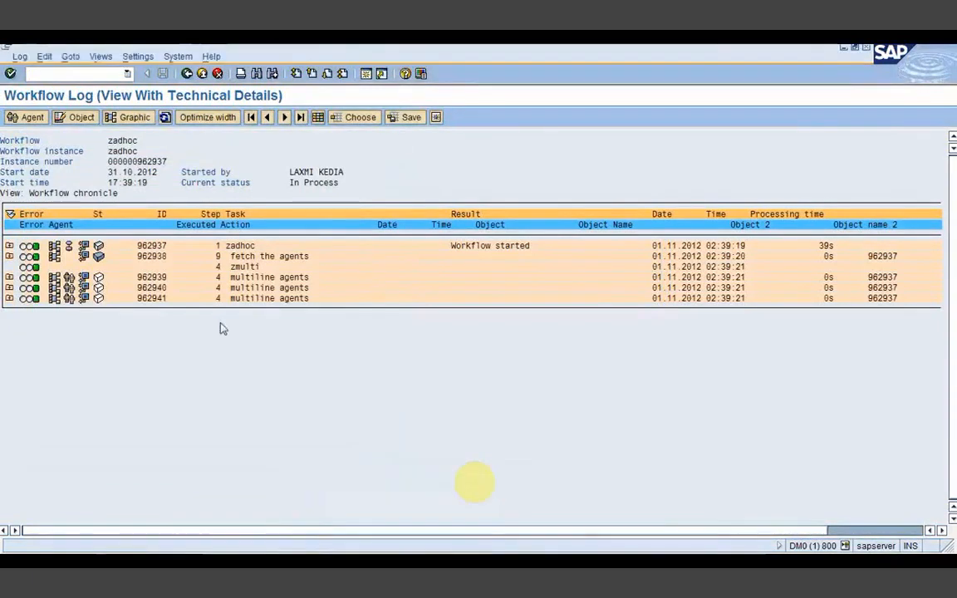
Step: Start /nsbwp and open the Inbox's Workflow folder showing the multiline agents items
{"action": "left_click", "coordinate": [86, 74]}
{"action": "type", "text": "/nsbwp"}
{"action": "key", "text": "Return"}
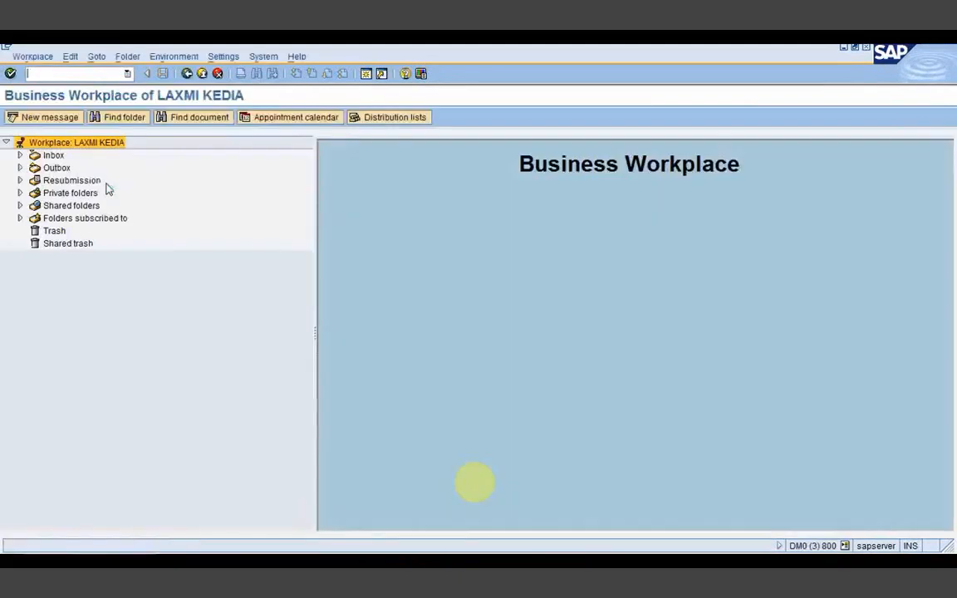
{"action": "left_click", "coordinate": [20, 156]}
{"action": "left_click", "coordinate": [81, 193]}
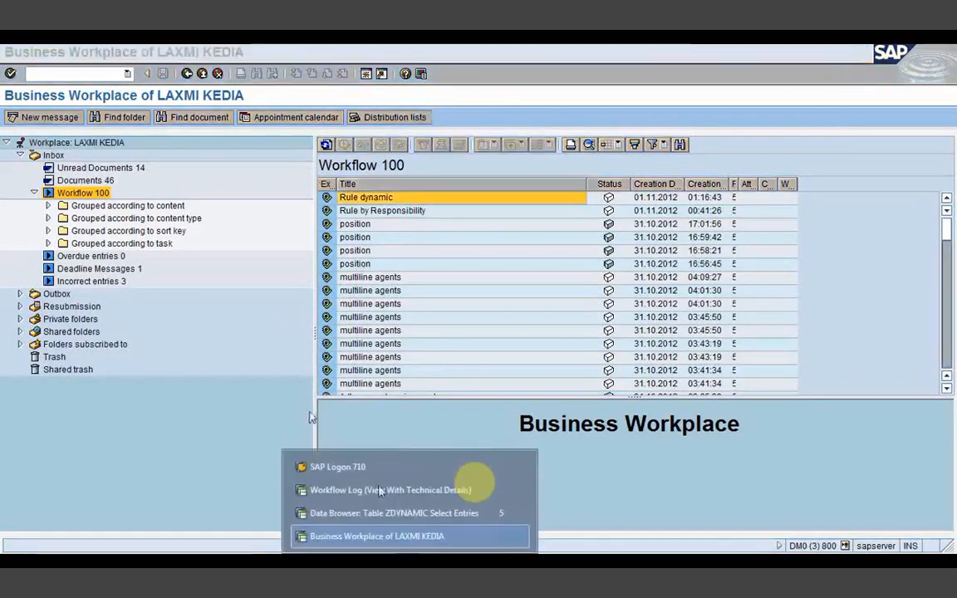
Step: Refresh the zadhoc technical workflow log, then bring up the SAP Logon window
{"action": "left_click", "coordinate": [339, 442]}
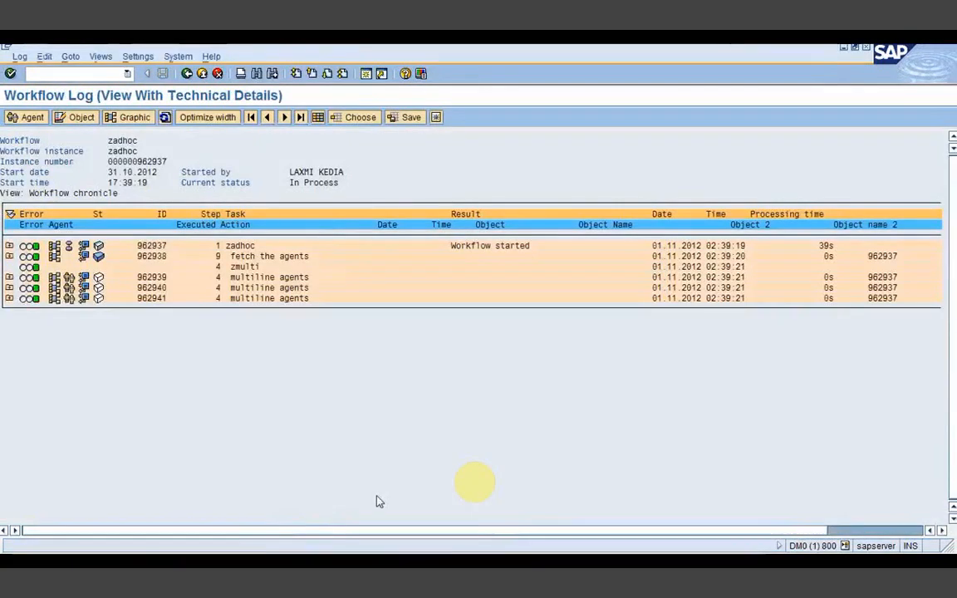
{"action": "left_click", "coordinate": [164, 117]}
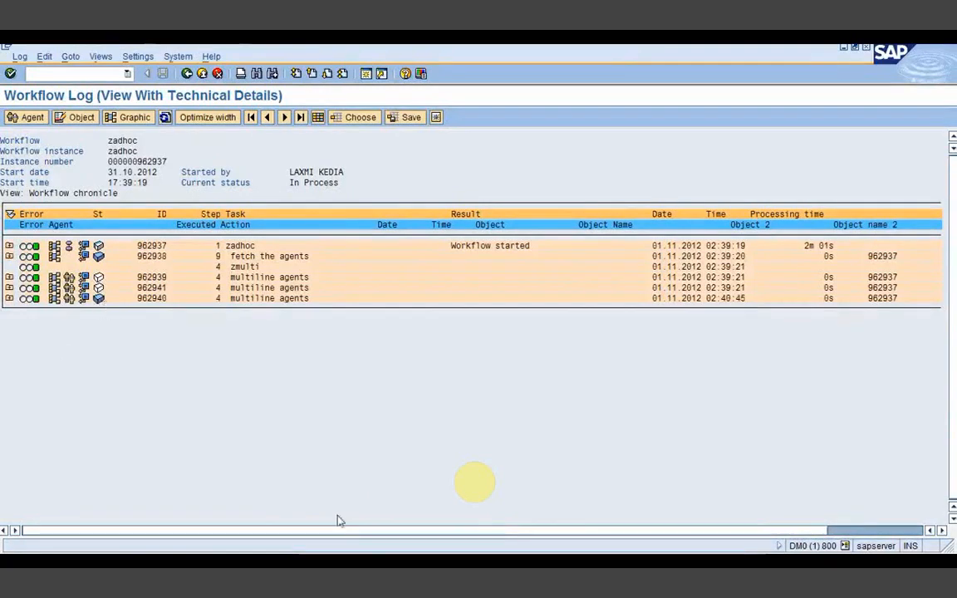
{"action": "left_click", "coordinate": [409, 567]}
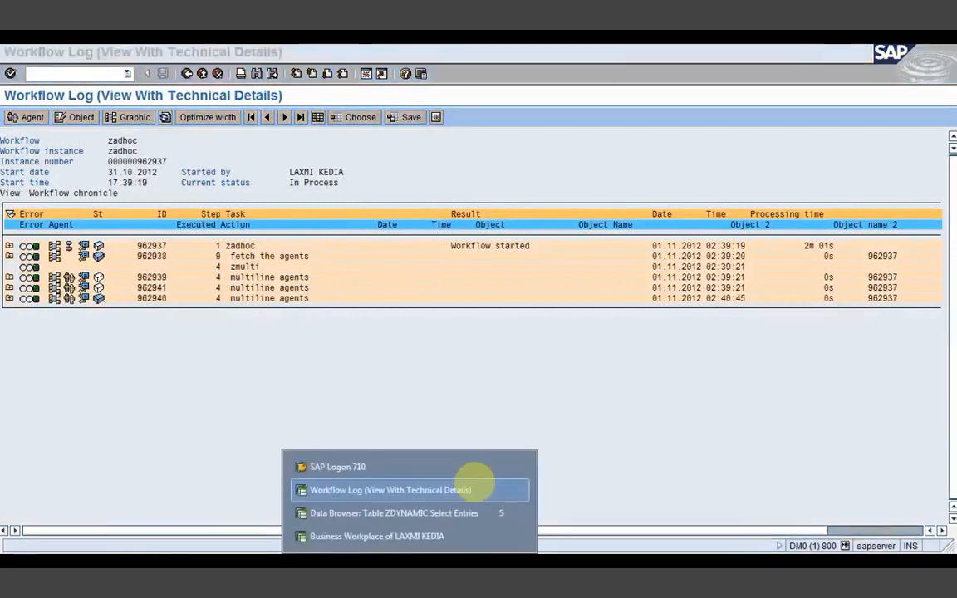
{"action": "left_click", "coordinate": [377, 467]}
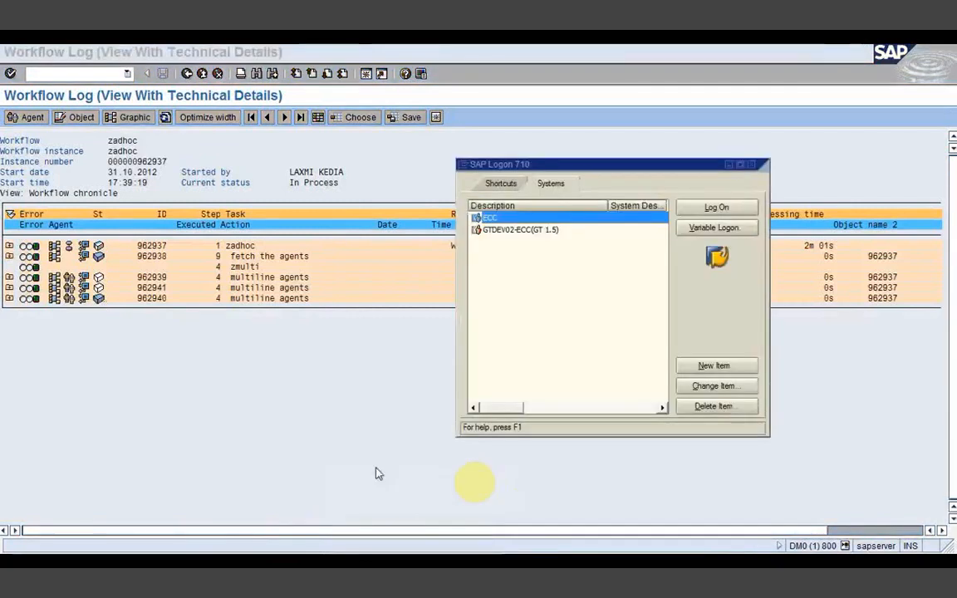
Step: Log on to the ECC system with the second user's ID and password
{"action": "left_click", "coordinate": [698, 206]}
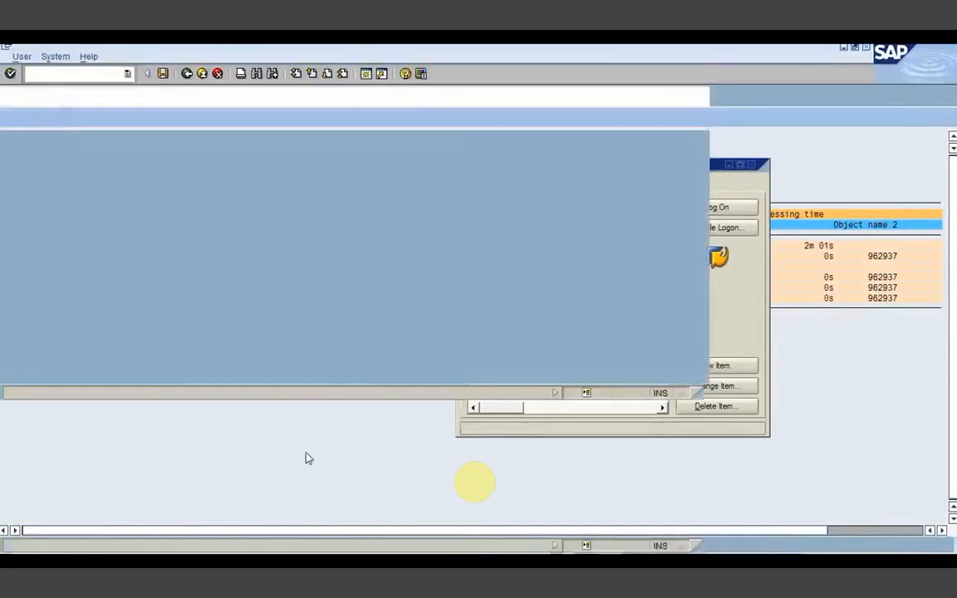
{"action": "type", "text": "kumar"}
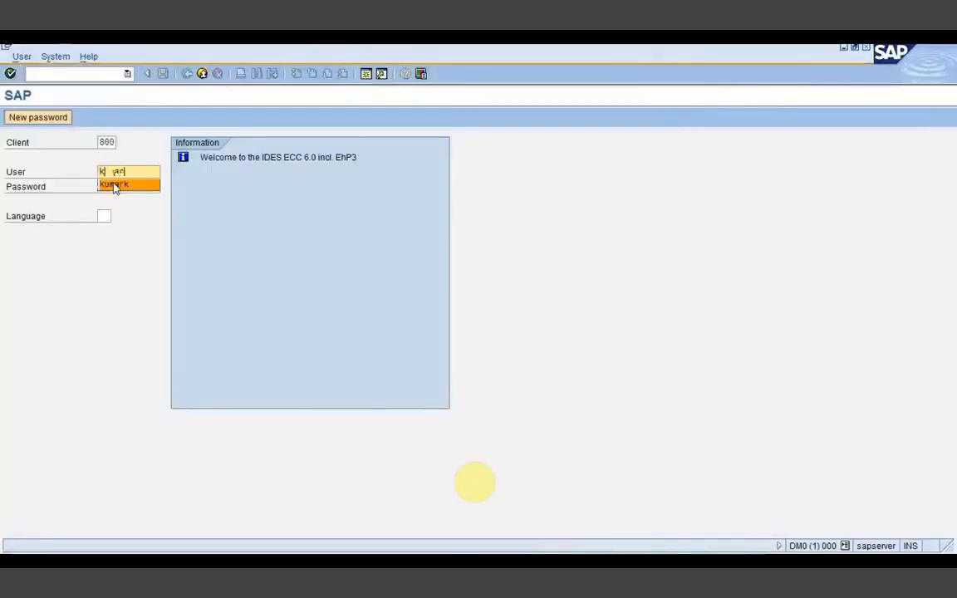
{"action": "left_click", "coordinate": [115, 186]}
{"action": "left_click", "coordinate": [114, 185]}
{"action": "type", "text": "************"}
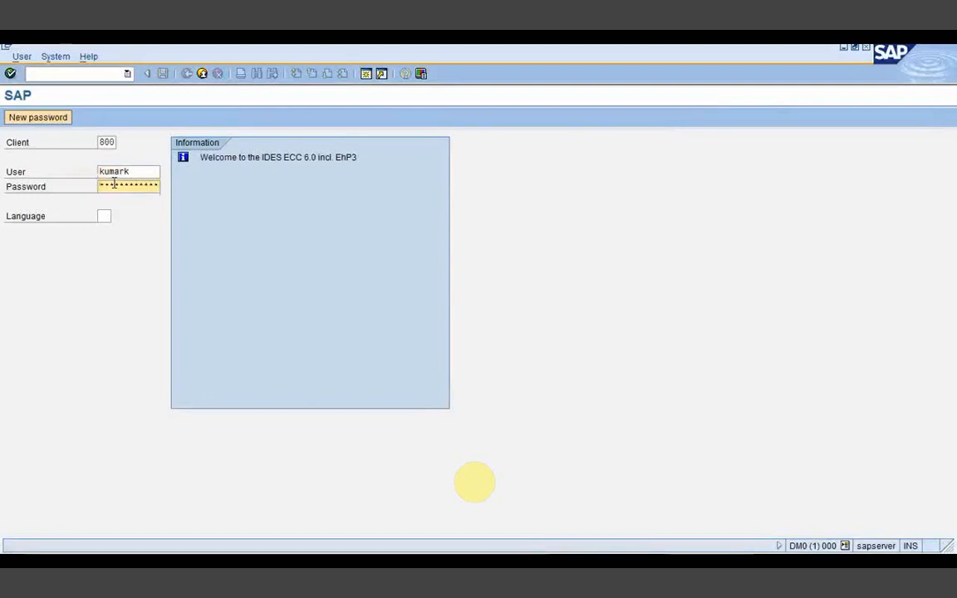
{"action": "key", "text": "Return"}
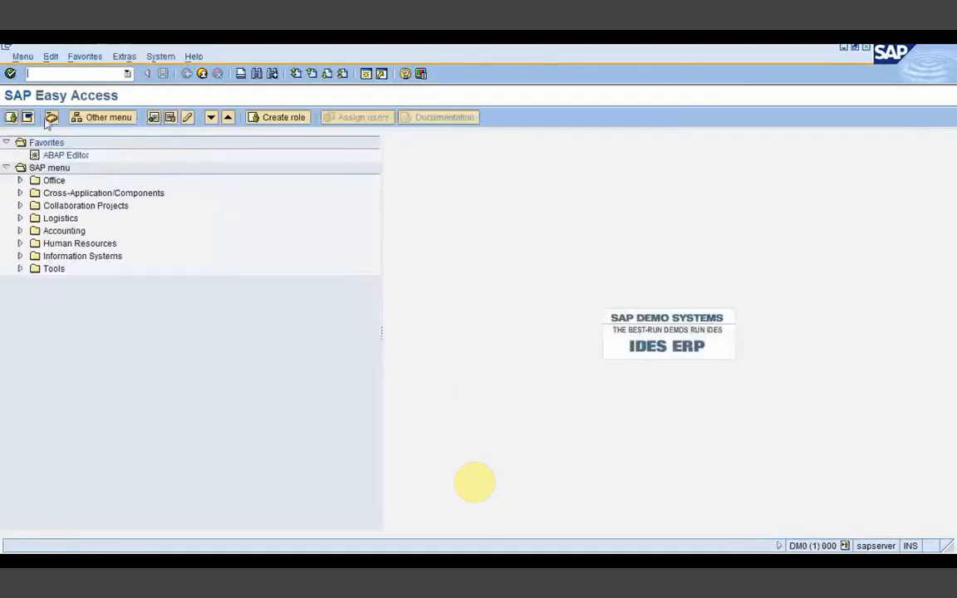
Step: Execute the newest multiline agents work item from the Inbox's Workflow folder and return to the zadhoc log
{"action": "left_click", "coordinate": [51, 117]}
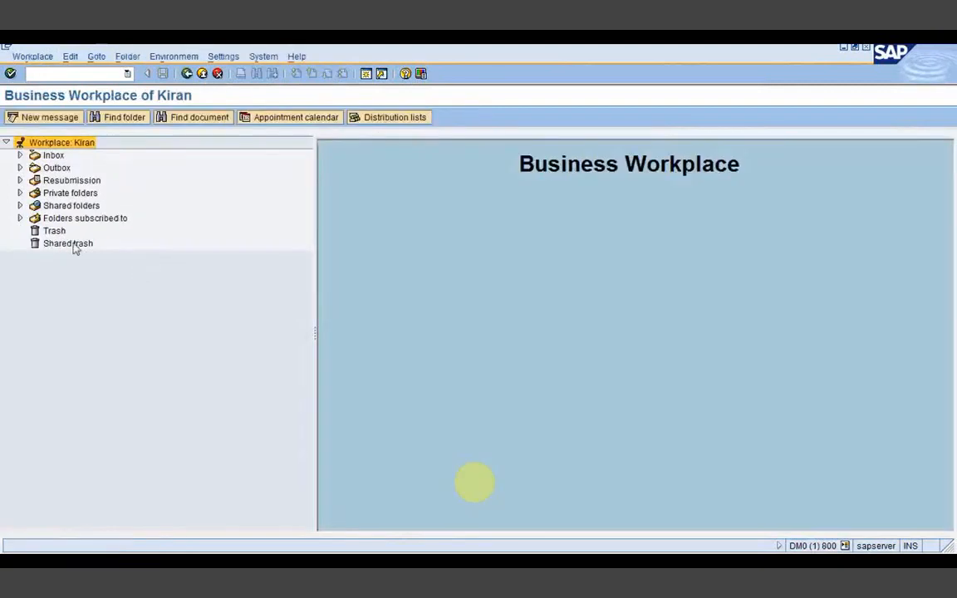
{"action": "left_click", "coordinate": [20, 155]}
{"action": "left_click", "coordinate": [79, 194]}
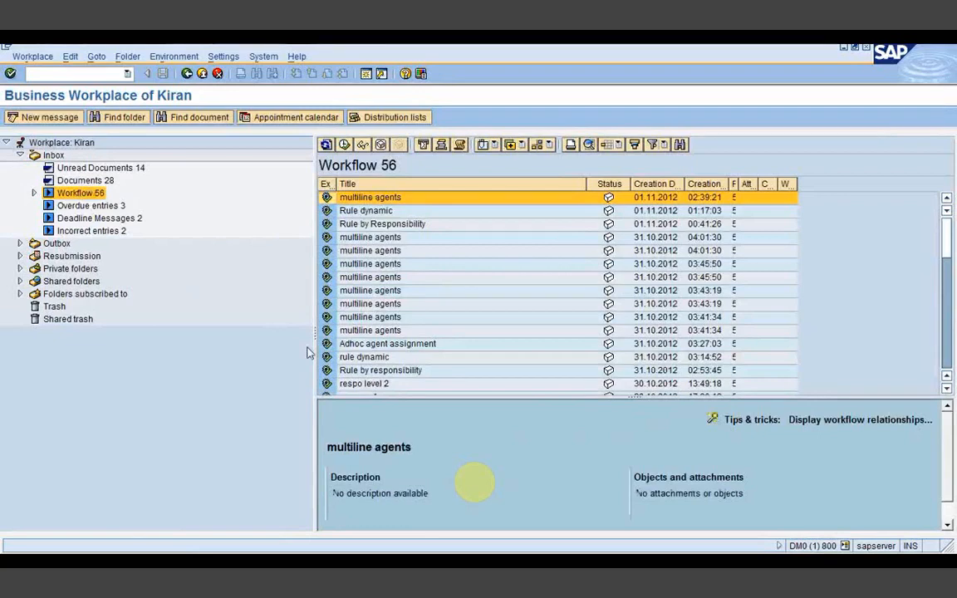
{"action": "double_click", "coordinate": [391, 197]}
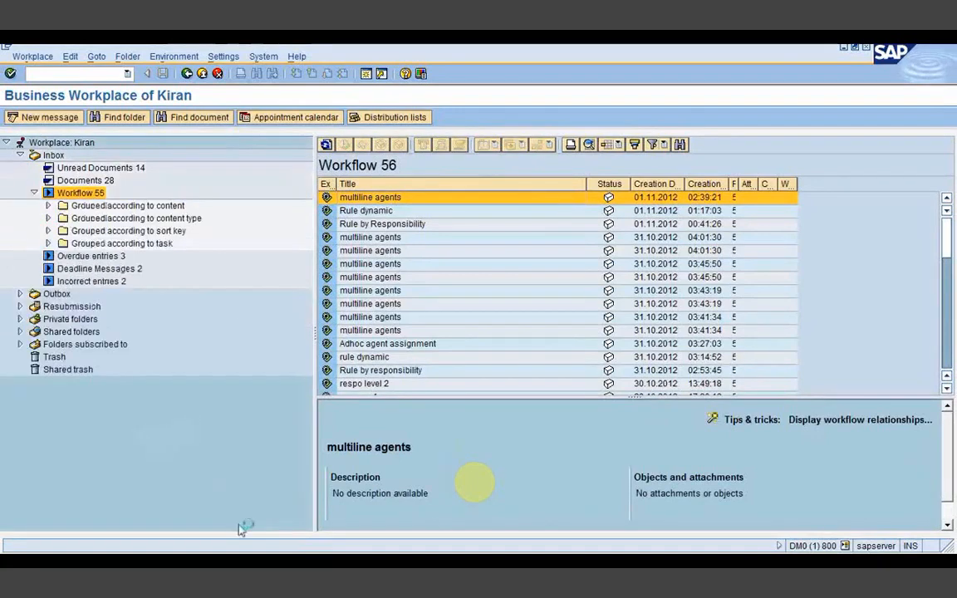
{"action": "left_click", "coordinate": [365, 562]}
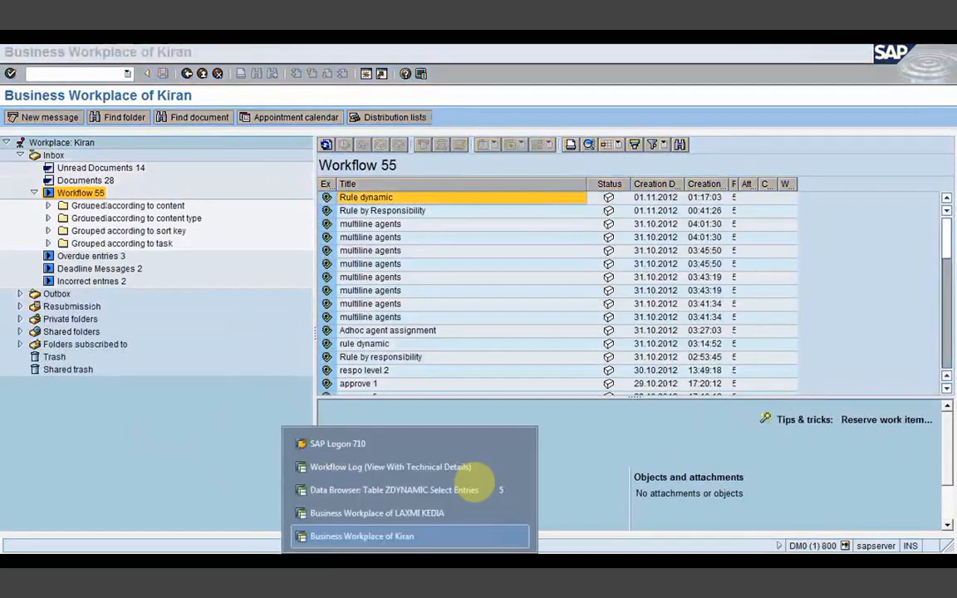
{"action": "left_click", "coordinate": [362, 467]}
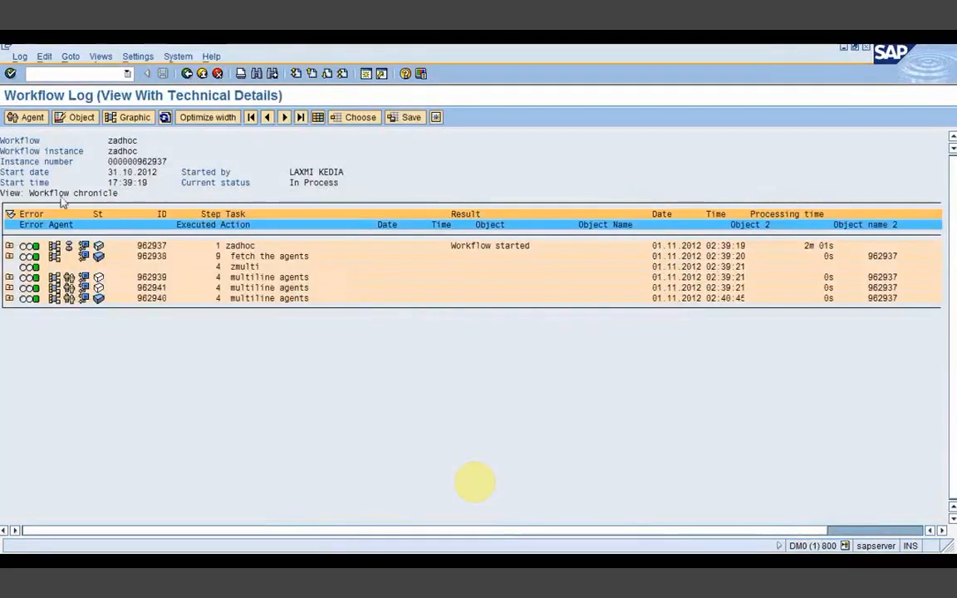
Step: Refresh the zadhoc log so item 962939 shows 02:42:11 and the run reads 3m 00s
{"action": "left_click", "coordinate": [165, 117]}
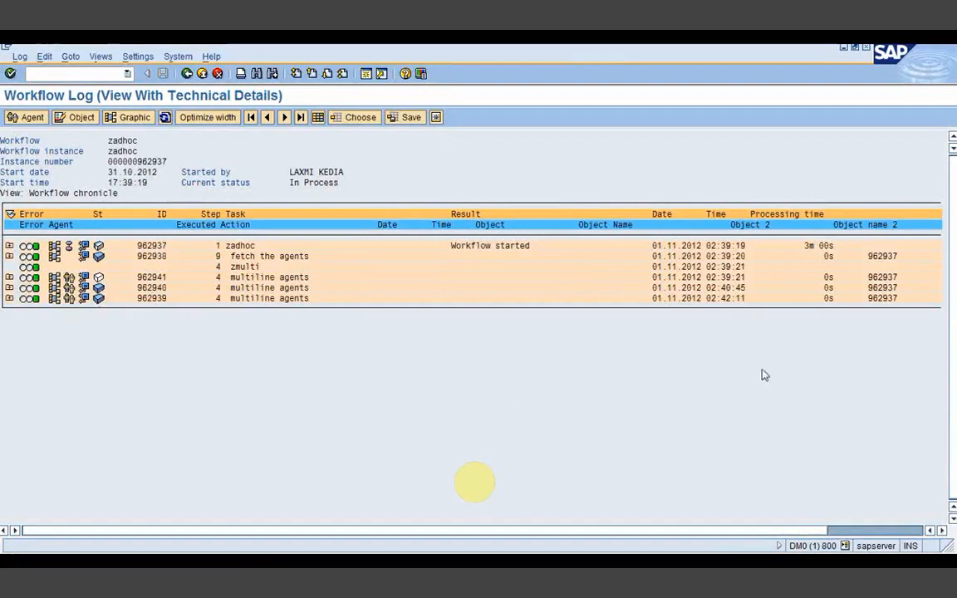
{"action": "key", "text": "alt+Tab"}
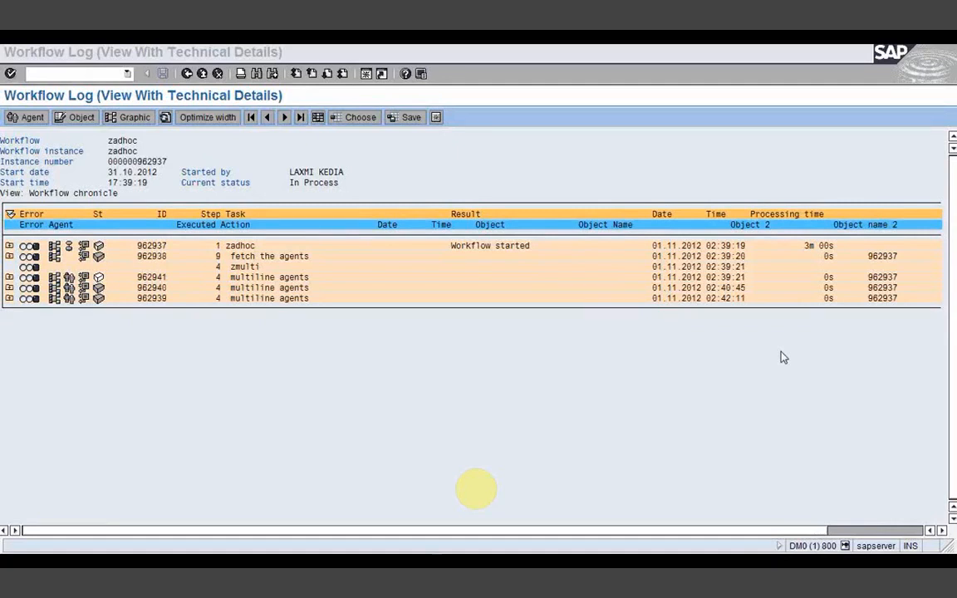
{"action": "mouse_move", "coordinate": [411, 559]}
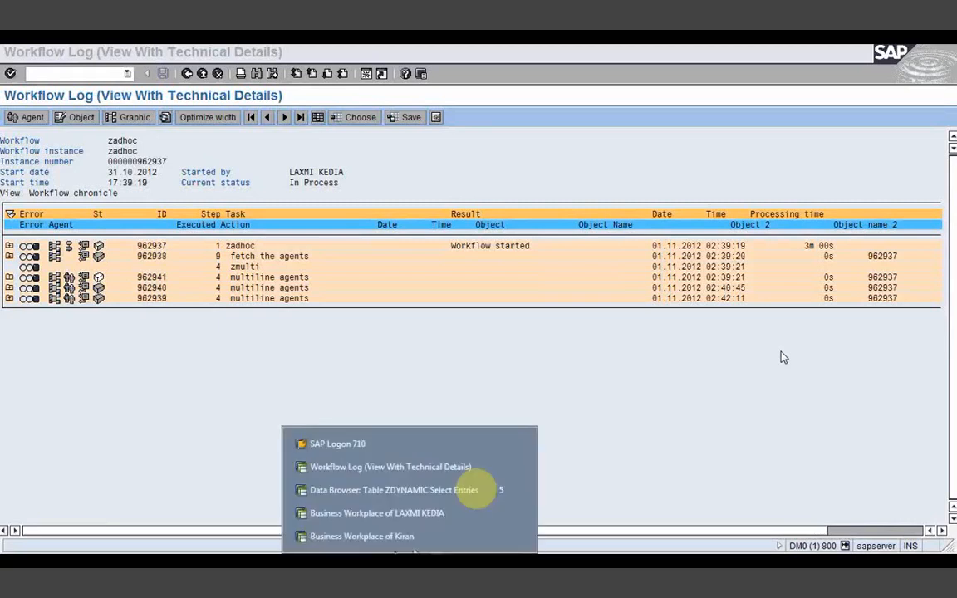
Step: Leave the second Business Workplace and start the Workflow Builder with /nswdd
{"action": "left_click", "coordinate": [376, 515]}
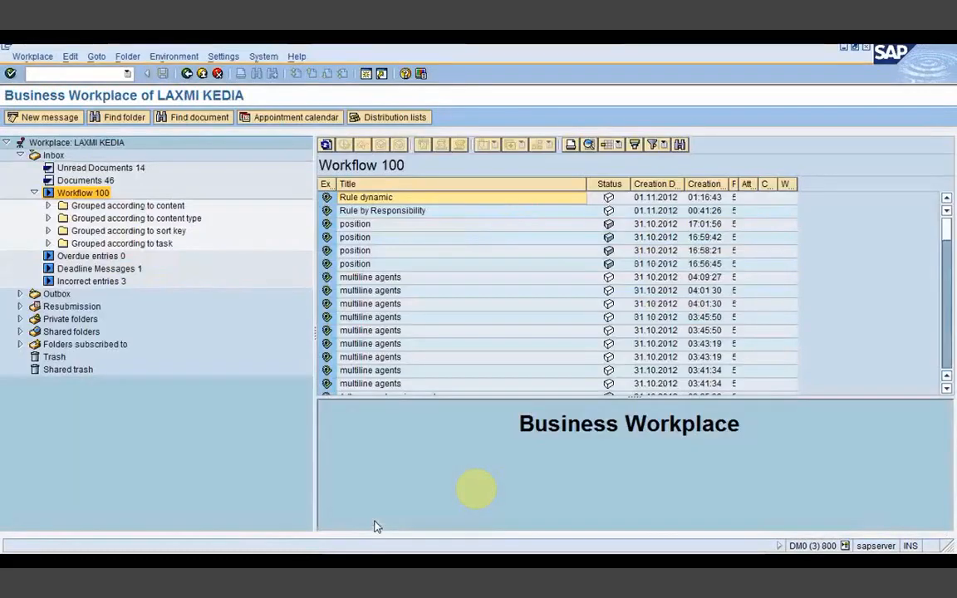
{"action": "left_click", "coordinate": [188, 74]}
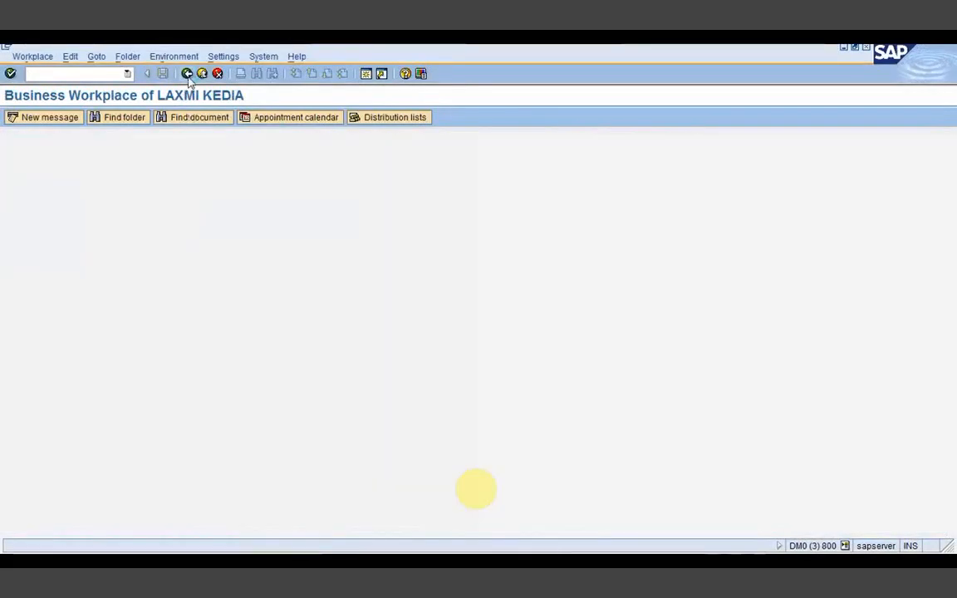
{"action": "type", "text": "/nswdd"}
{"action": "key", "text": "Return"}
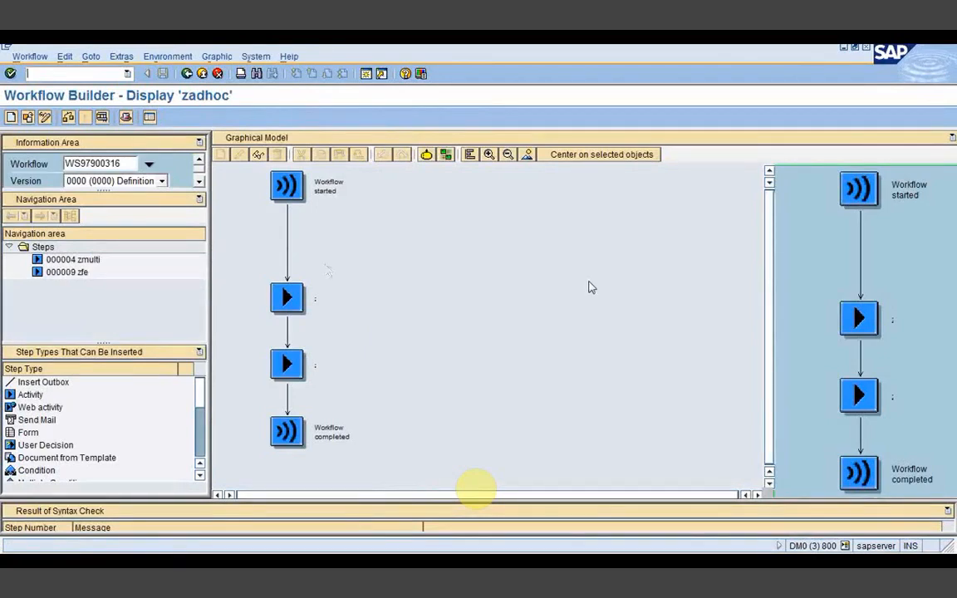
Step: Open the details of activity step 000009 zfe in zadhoc's graphical model
{"action": "left_click", "coordinate": [288, 304]}
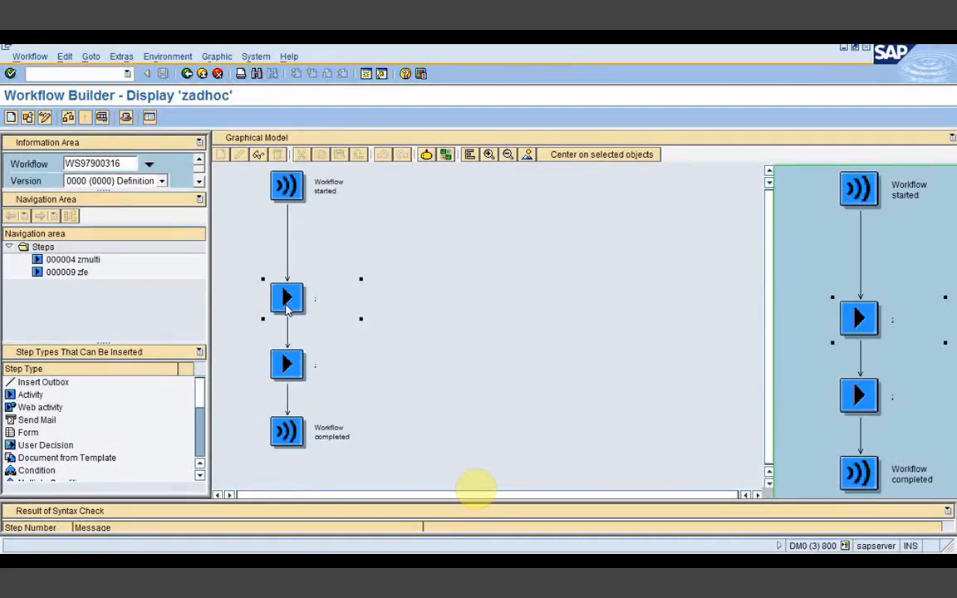
{"action": "left_click", "coordinate": [288, 376]}
{"action": "left_click", "coordinate": [290, 306]}
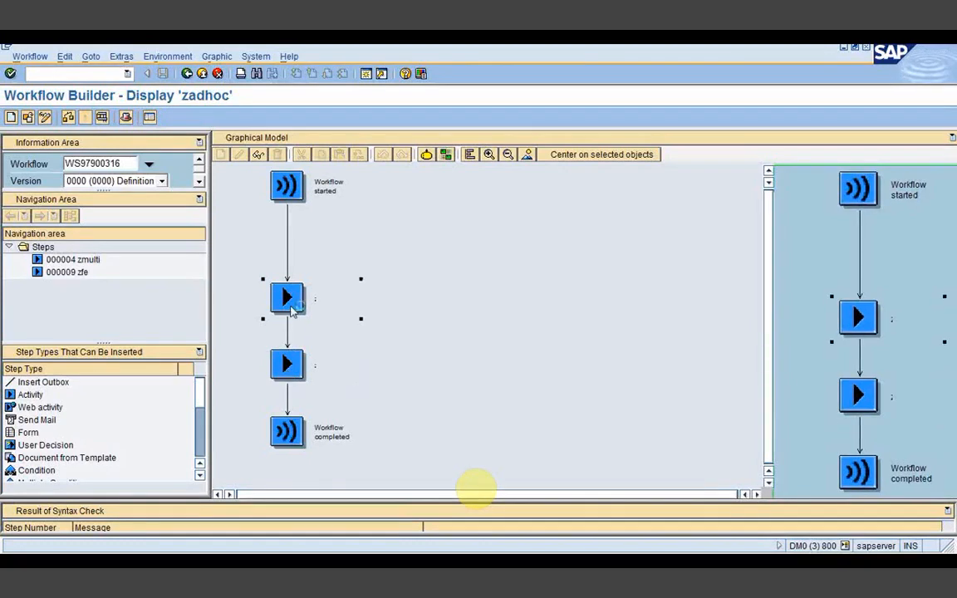
{"action": "double_click", "coordinate": [291, 306]}
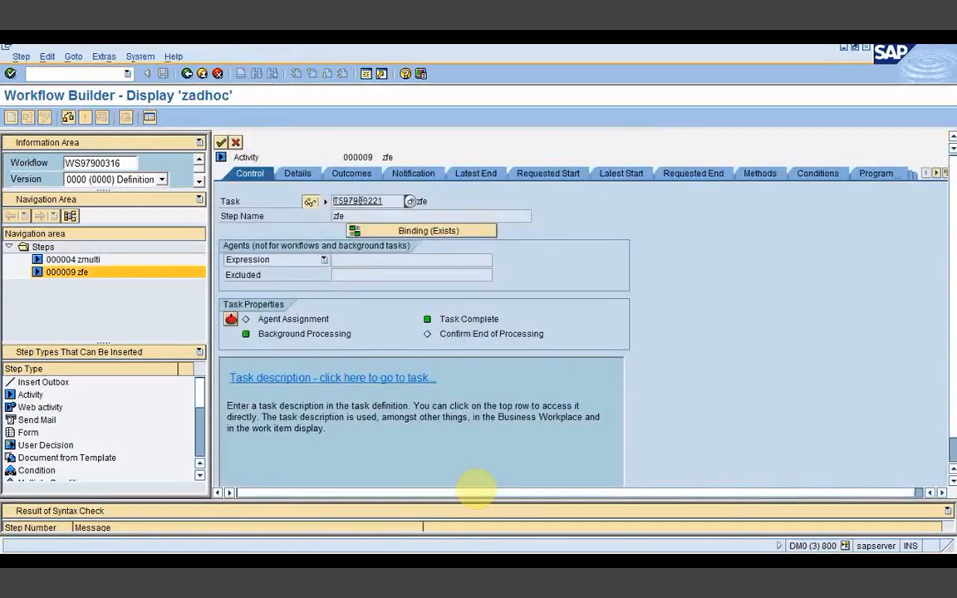
Step: Open task TS97900221 behind the zfe step and follow object type ZTEST_WORK5 into Class Builder
{"action": "double_click", "coordinate": [362, 201]}
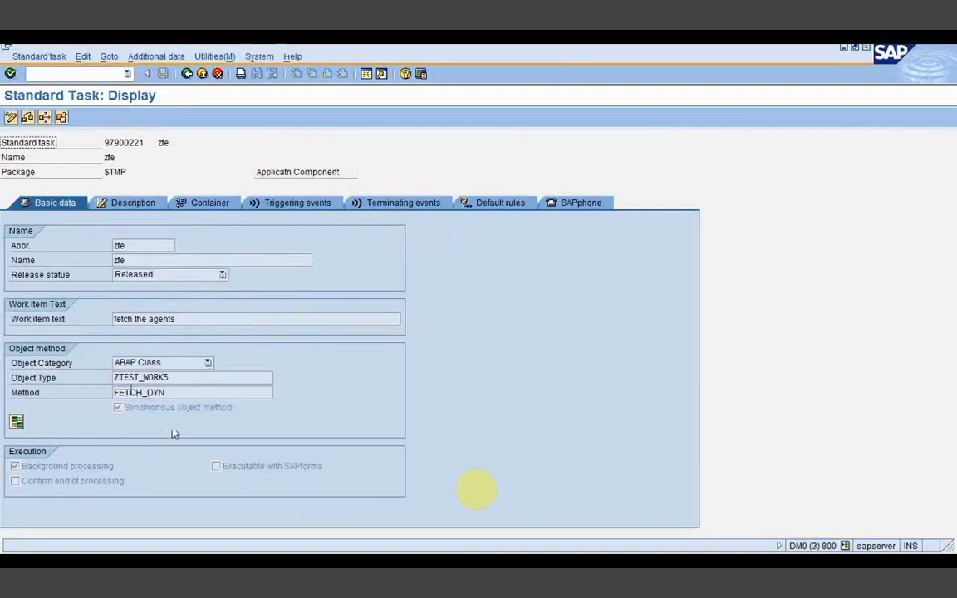
{"action": "left_click_drag", "start_coordinate": [184, 380], "coordinate": [109, 378]}
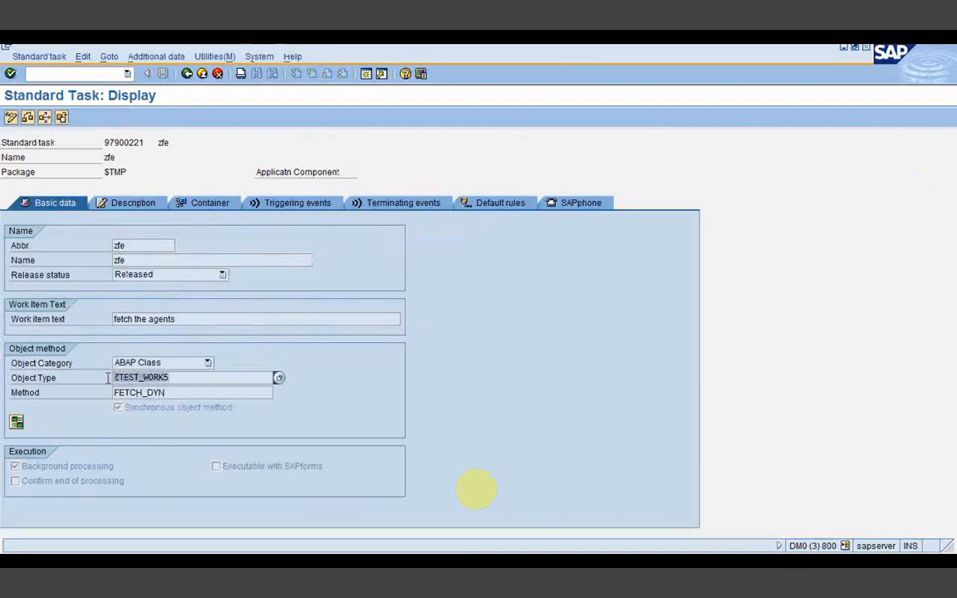
{"action": "left_click_drag", "start_coordinate": [166, 393], "coordinate": [109, 396]}
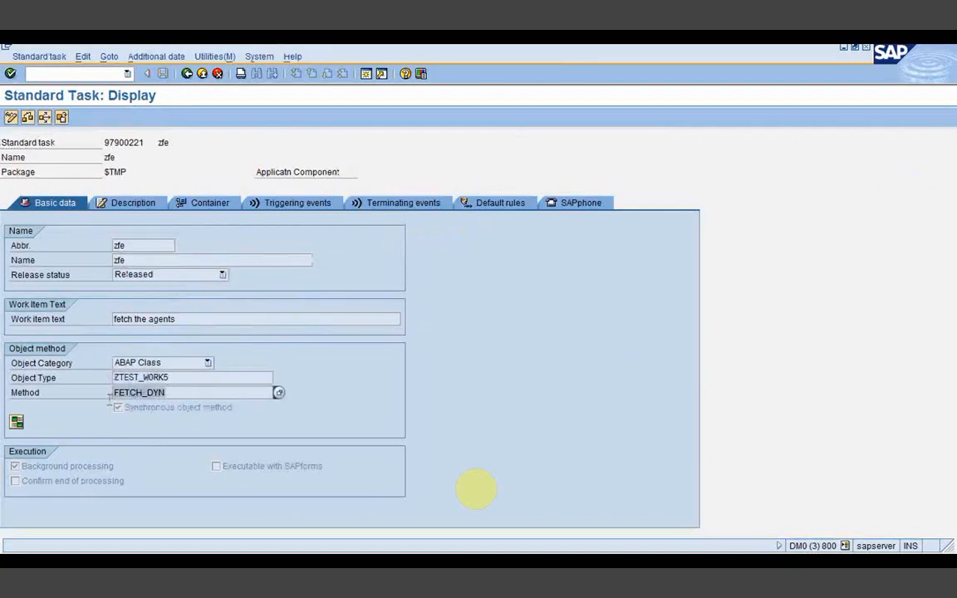
{"action": "double_click", "coordinate": [152, 379]}
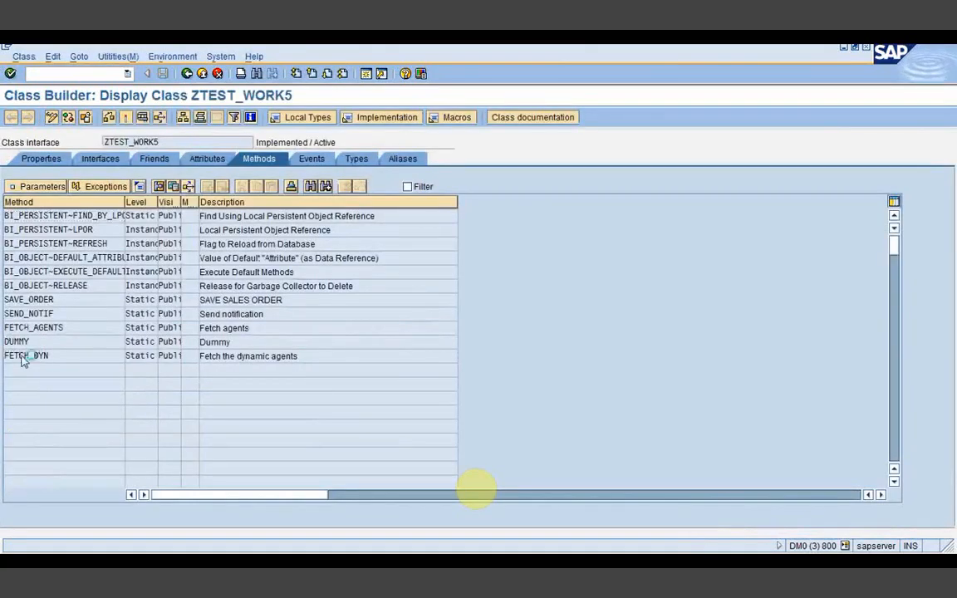
Step: Open FETCH_DYN's source and review the SELECT statement and its comp_code condition
{"action": "double_click", "coordinate": [23, 357]}
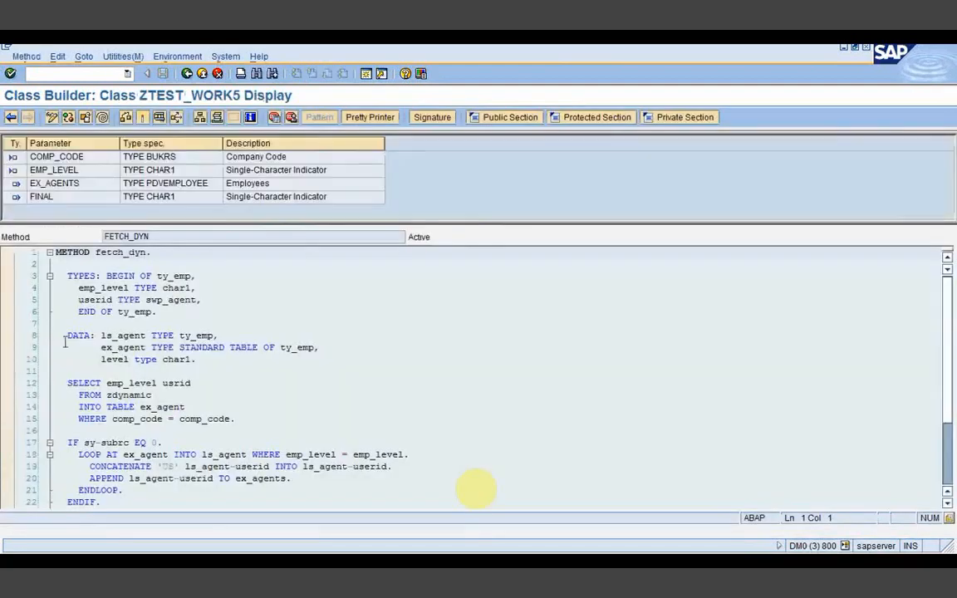
{"action": "left_click_drag", "start_coordinate": [66, 383], "coordinate": [229, 419]}
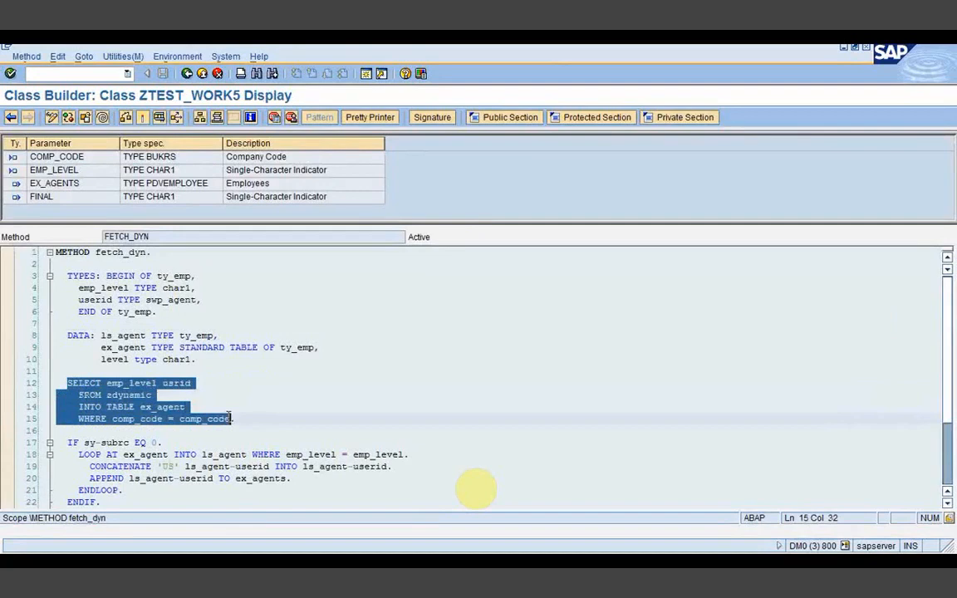
{"action": "left_click", "coordinate": [235, 418]}
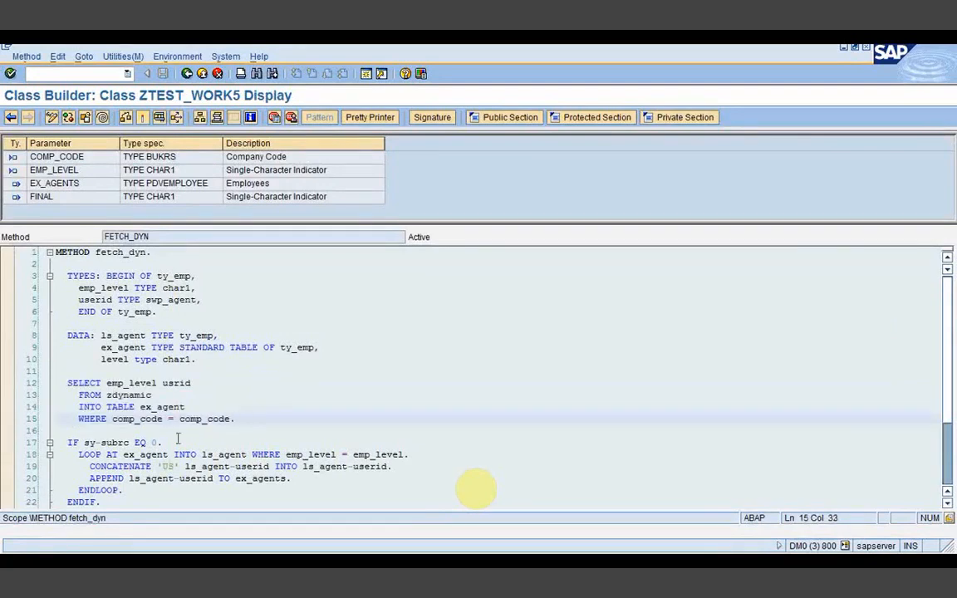
{"action": "left_click_drag", "start_coordinate": [112, 419], "coordinate": [242, 429]}
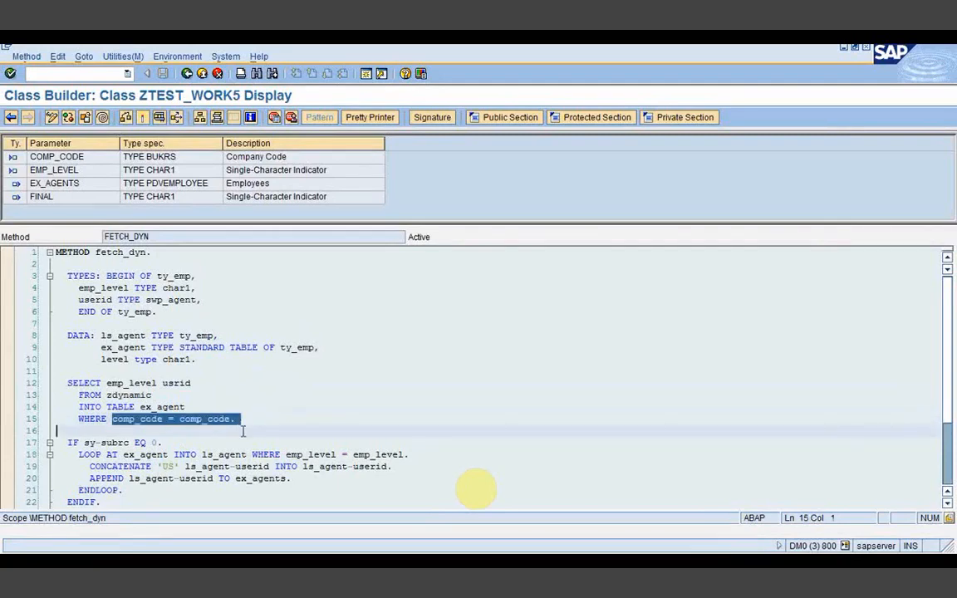
{"action": "left_click", "coordinate": [242, 431]}
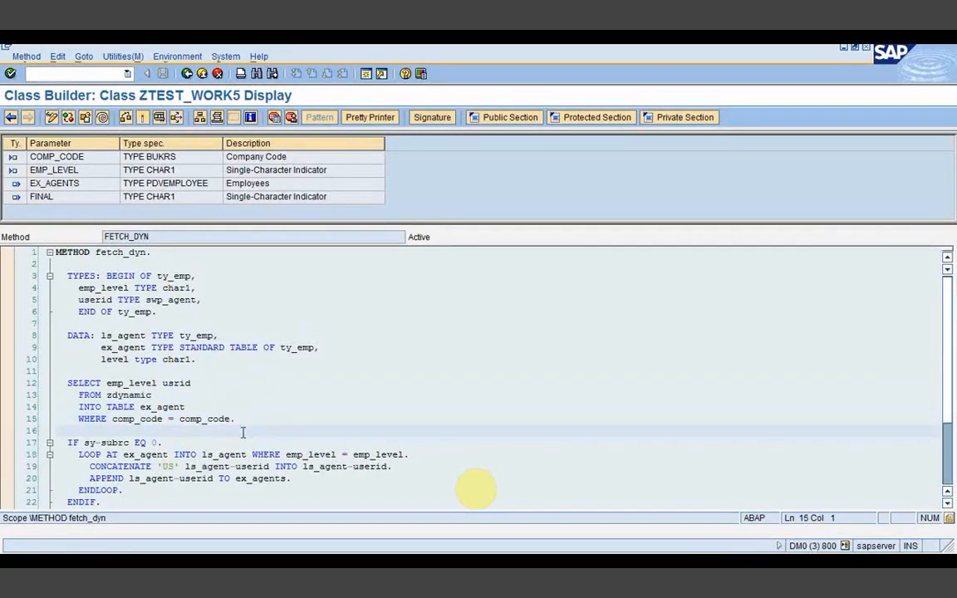
{"action": "left_click_drag", "start_coordinate": [240, 422], "coordinate": [118, 423]}
{"action": "left_click", "coordinate": [152, 453]}
Step: Review the LOOP and APPEND to ex_agents, then open table ZDYNAMIC from line 13
{"action": "left_click", "coordinate": [164, 478]}
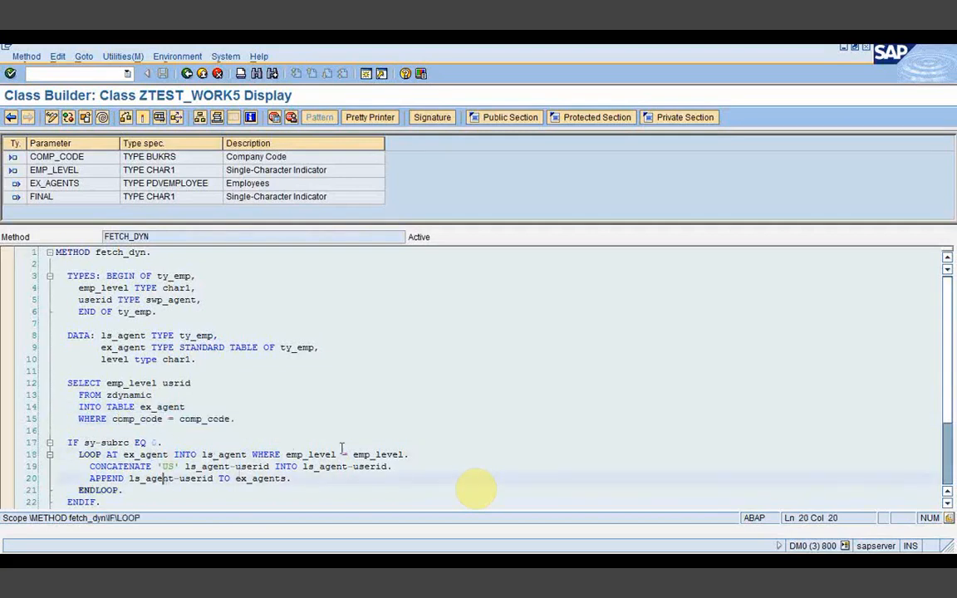
{"action": "left_click_drag", "start_coordinate": [298, 454], "coordinate": [397, 452]}
{"action": "left_click", "coordinate": [304, 494]}
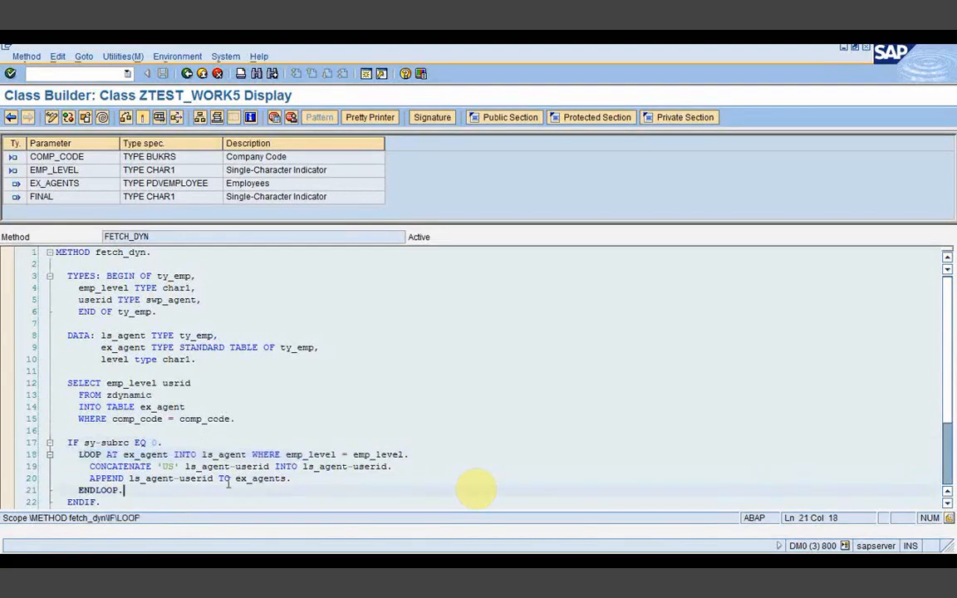
{"action": "left_click_drag", "start_coordinate": [235, 479], "coordinate": [288, 477]}
{"action": "left_click", "coordinate": [288, 478]}
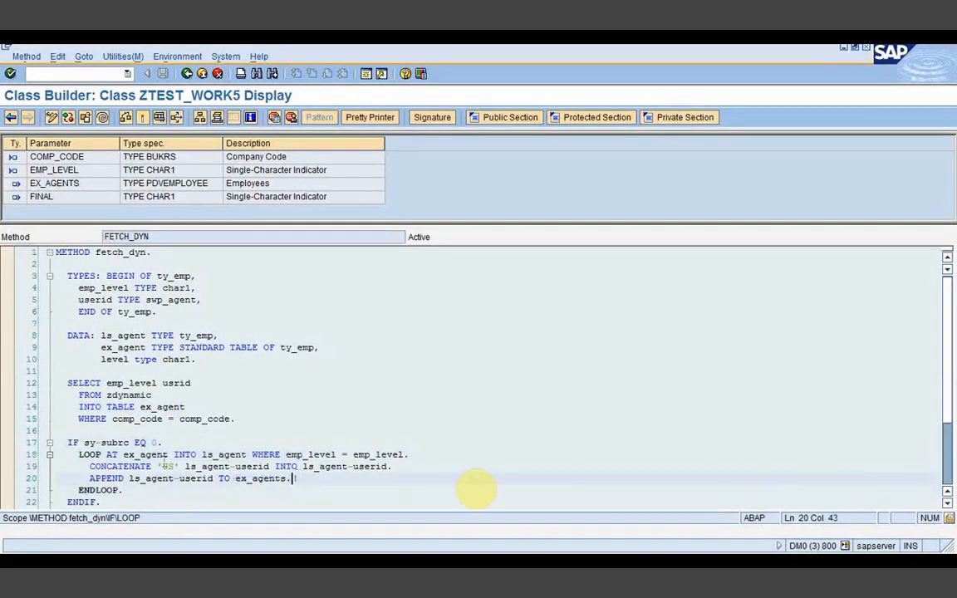
{"action": "left_click_drag", "start_coordinate": [157, 467], "coordinate": [283, 481]}
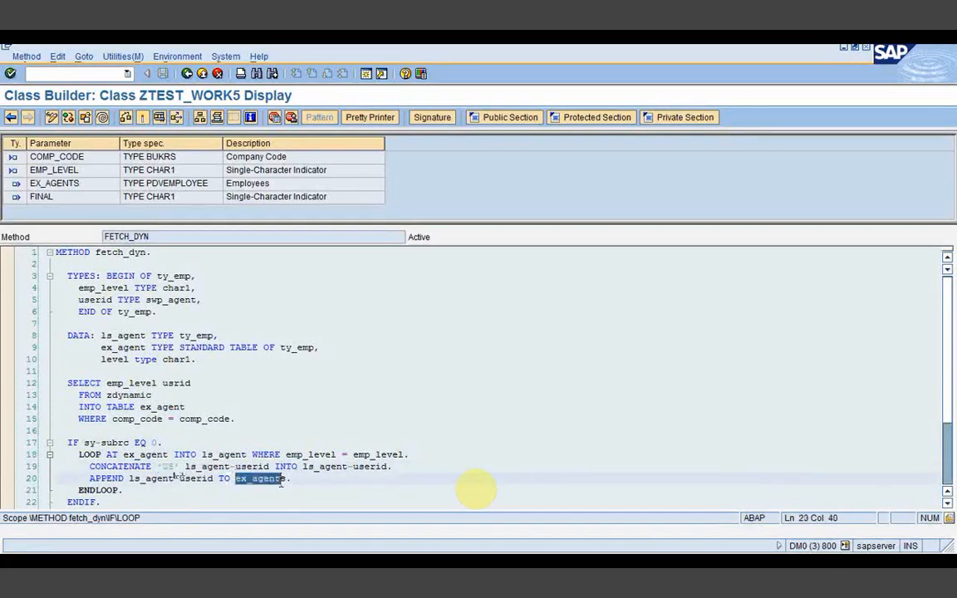
{"action": "left_click", "coordinate": [309, 468]}
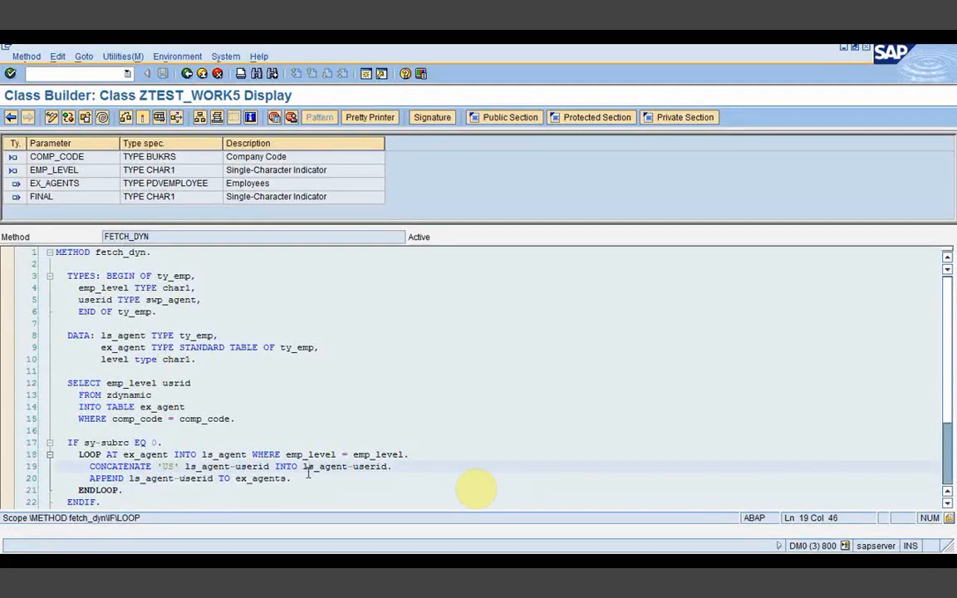
{"action": "left_click", "coordinate": [292, 478]}
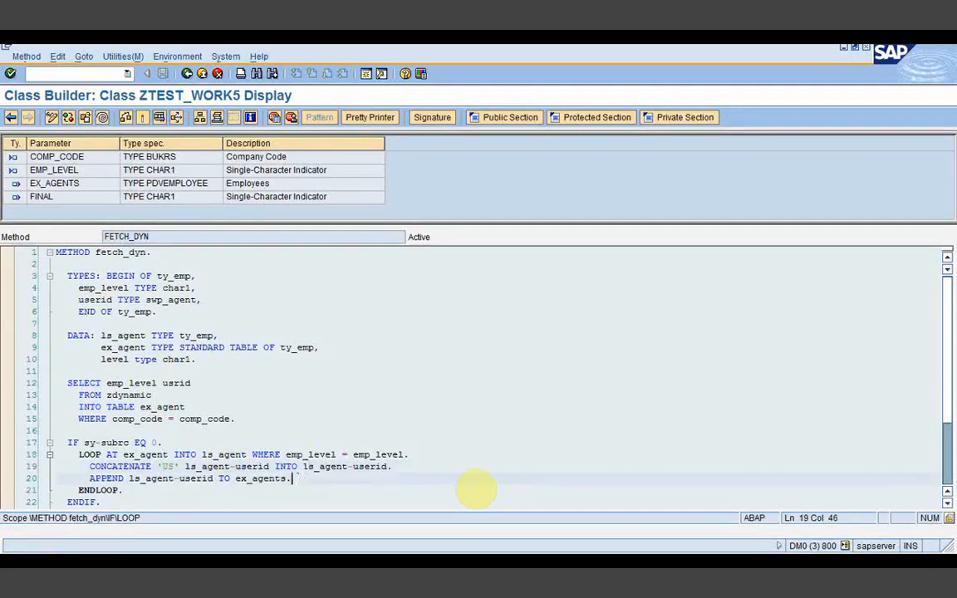
{"action": "double_click", "coordinate": [137, 395]}
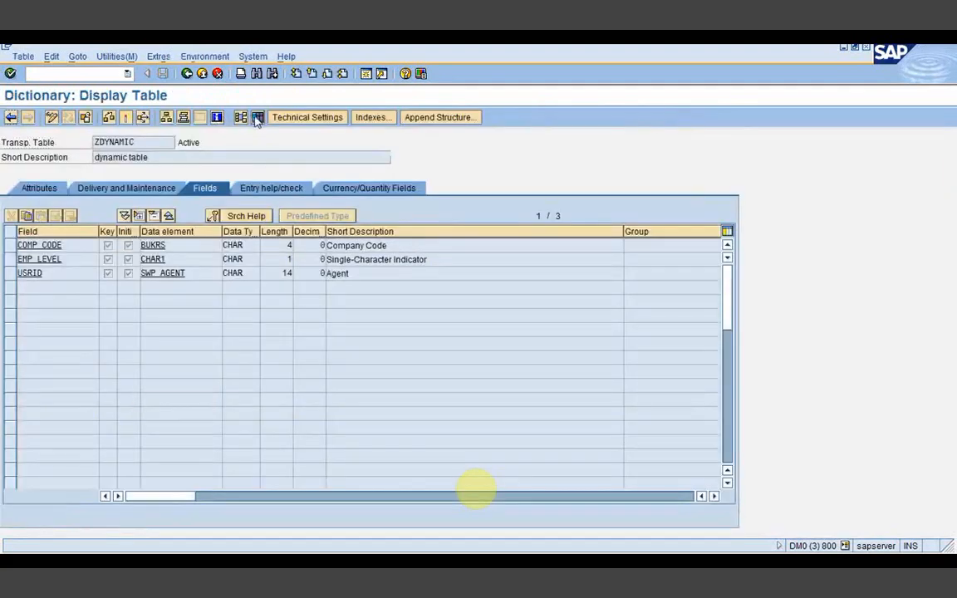
Step: List ZDYNAMIC's six entries, go back to its table definition, and bring the zadhoc workflow log forward
{"action": "left_click", "coordinate": [258, 118]}
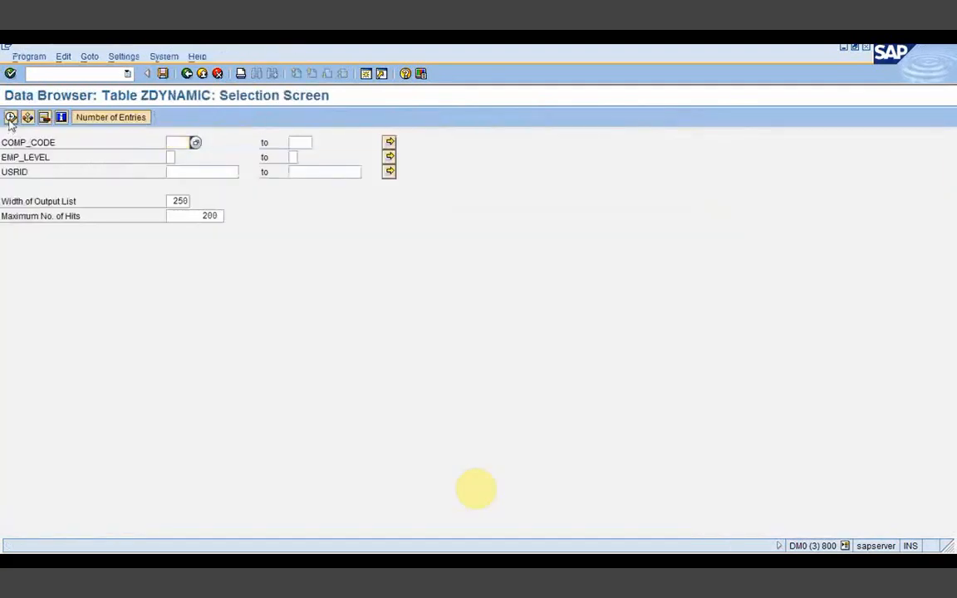
{"action": "key", "text": "F8"}
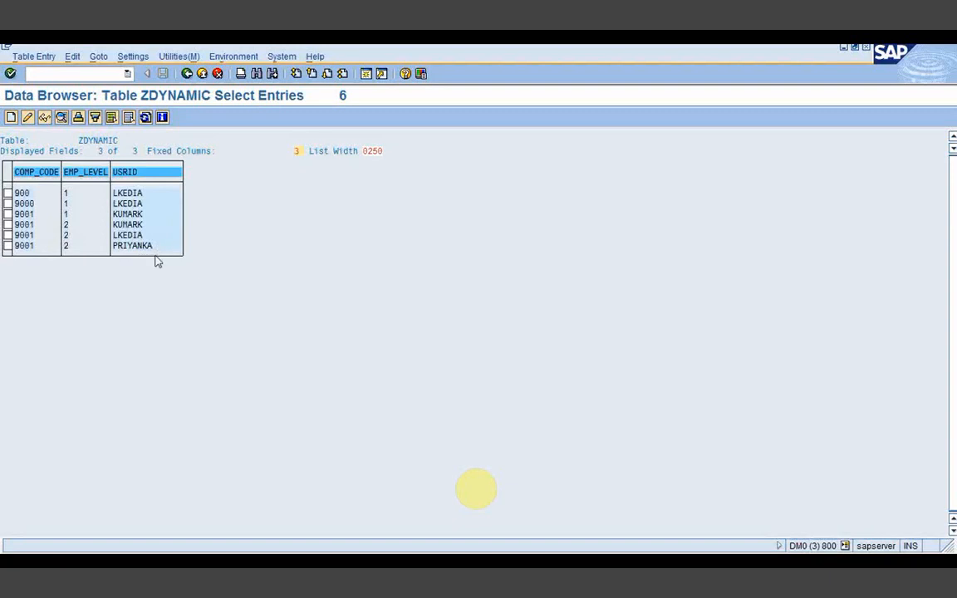
{"action": "left_click", "coordinate": [189, 76]}
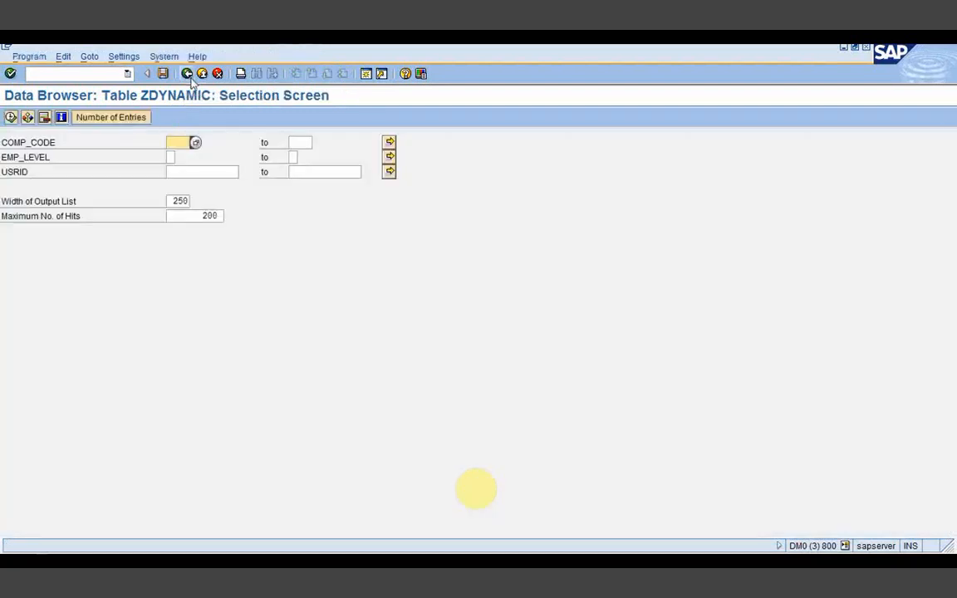
{"action": "left_click", "coordinate": [189, 75]}
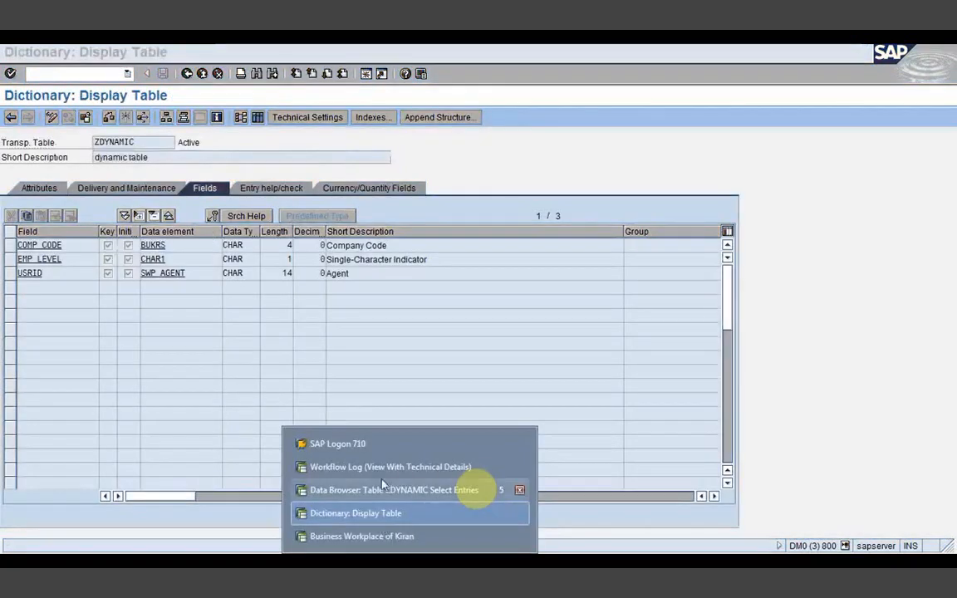
{"action": "left_click", "coordinate": [378, 470]}
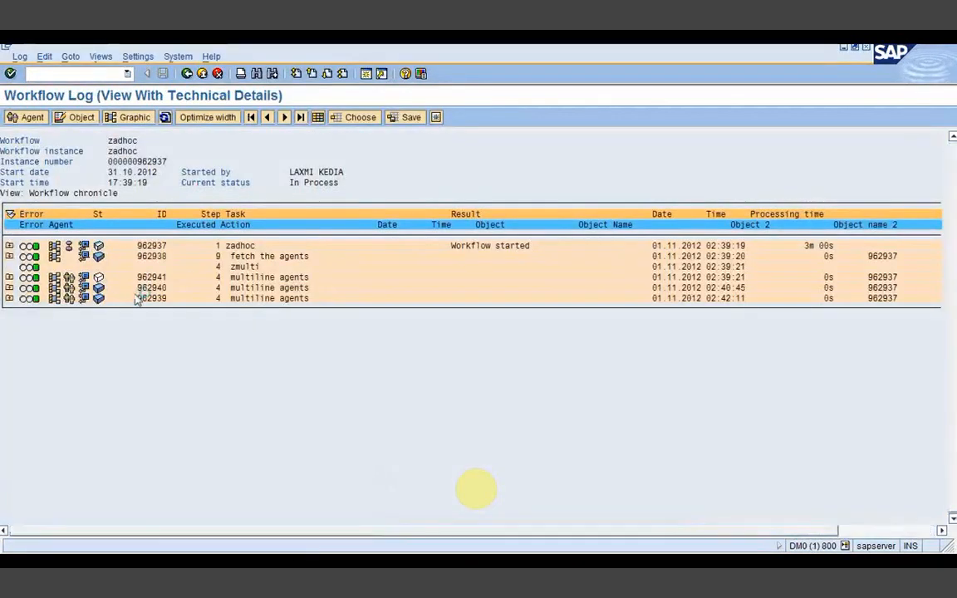
{"action": "left_click", "coordinate": [29, 280]}
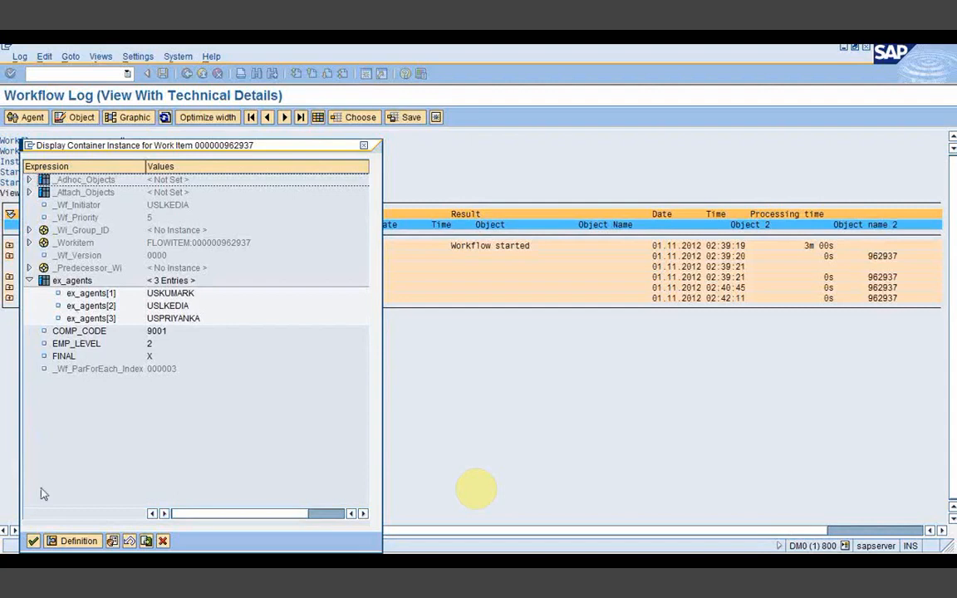
{"action": "key", "text": "Escape"}
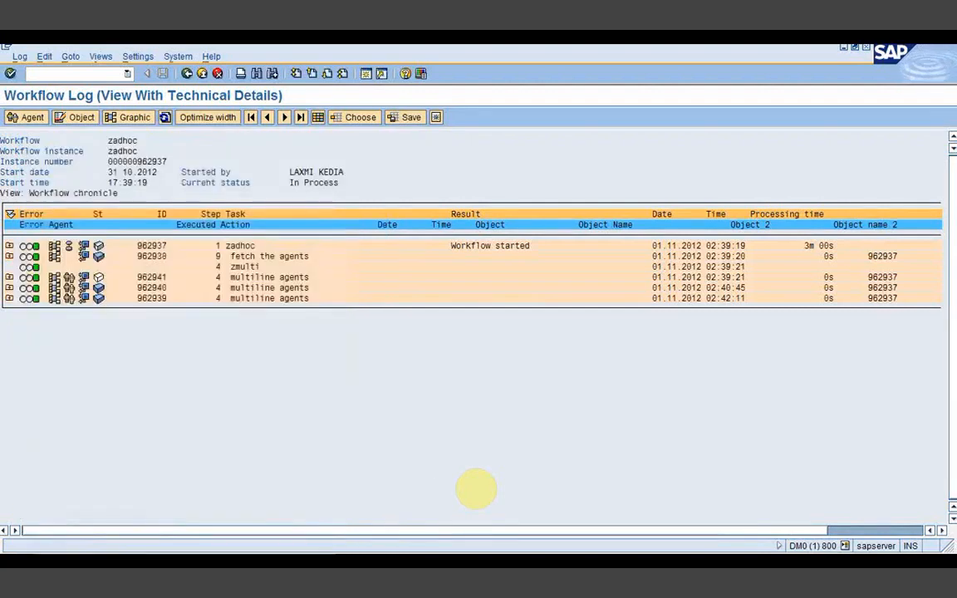
{"action": "left_click", "coordinate": [409, 565]}
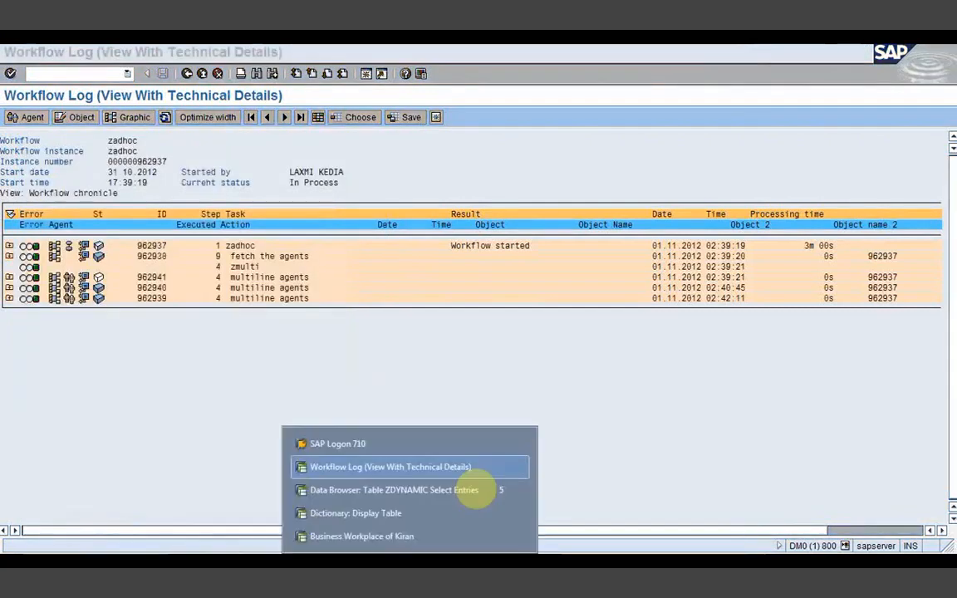
Step: Step back from the ZDYNAMIC entries through the FETCH_DYN code to the Class Builder start screen
{"action": "left_click", "coordinate": [410, 497]}
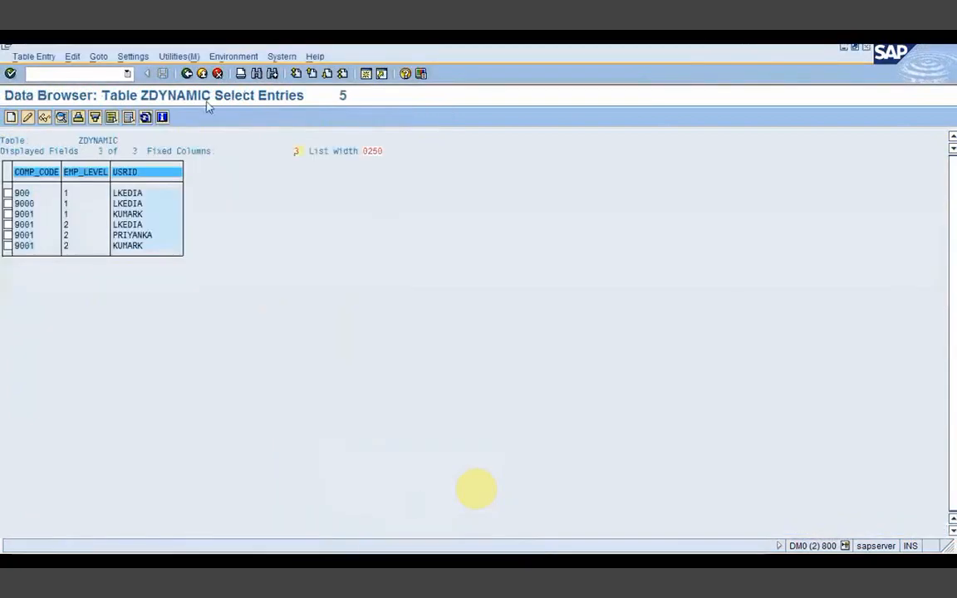
{"action": "left_click", "coordinate": [187, 74]}
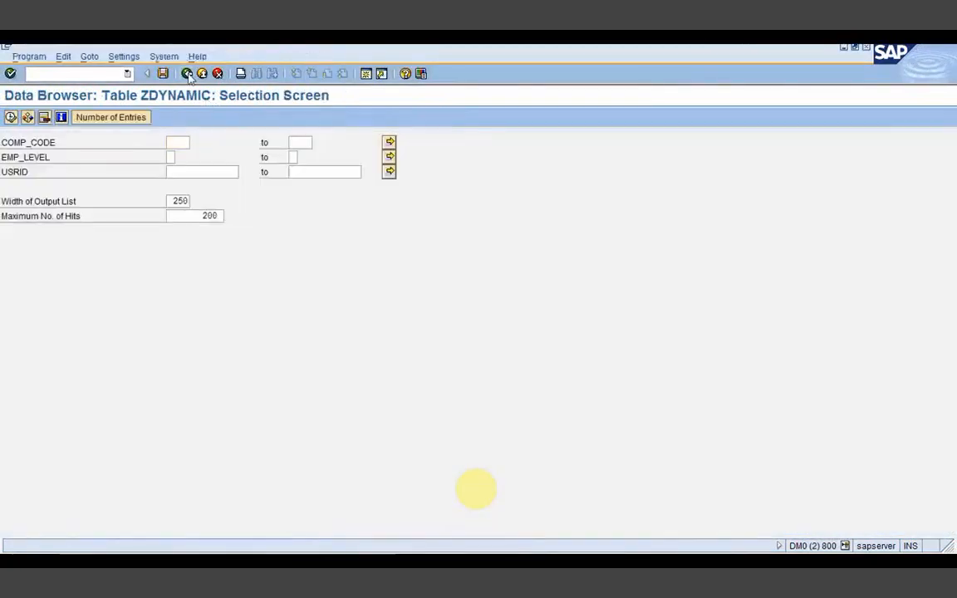
{"action": "left_click", "coordinate": [187, 74]}
{"action": "left_click", "coordinate": [188, 74]}
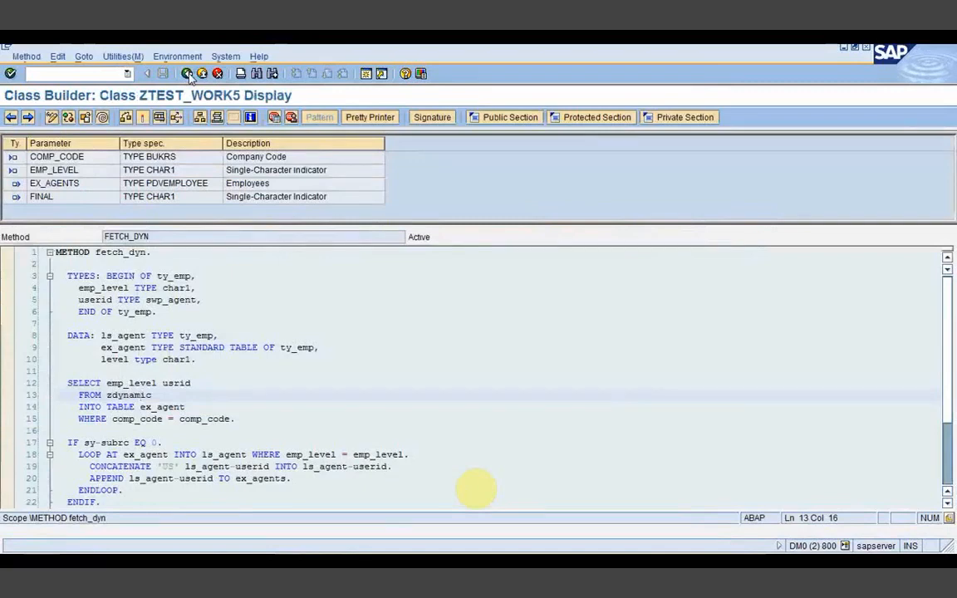
{"action": "left_click", "coordinate": [187, 74]}
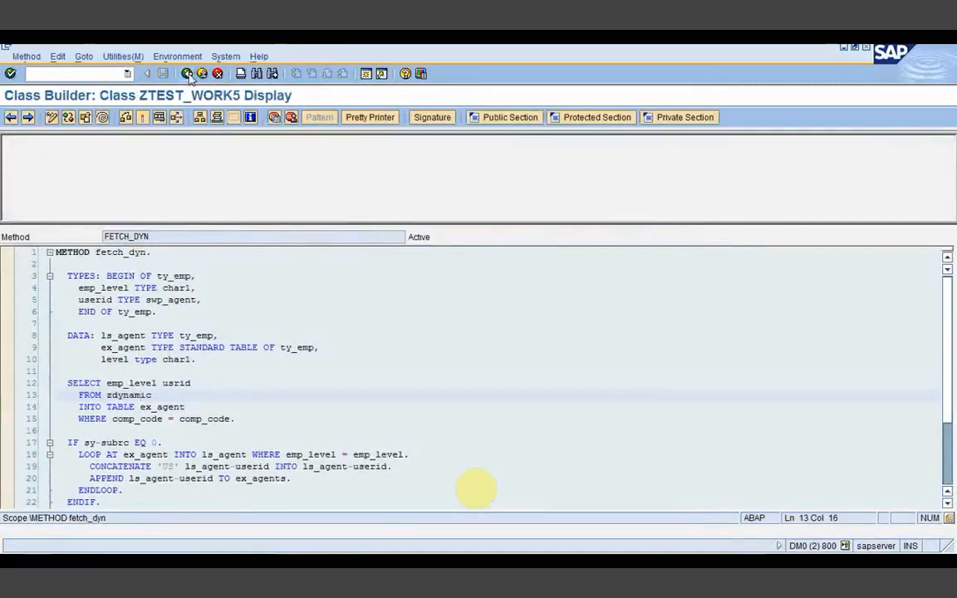
{"action": "left_click", "coordinate": [188, 74]}
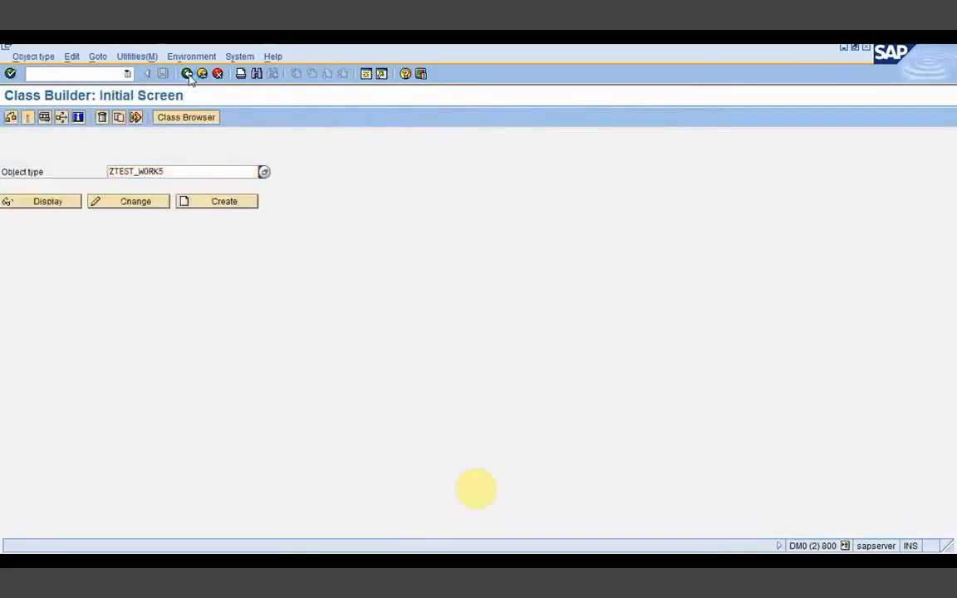
Step: From the ZDYNAMIC table definition window, step back through FETCH_DYN and task zmulti to workflow zadhoc
{"action": "left_click", "coordinate": [407, 562]}
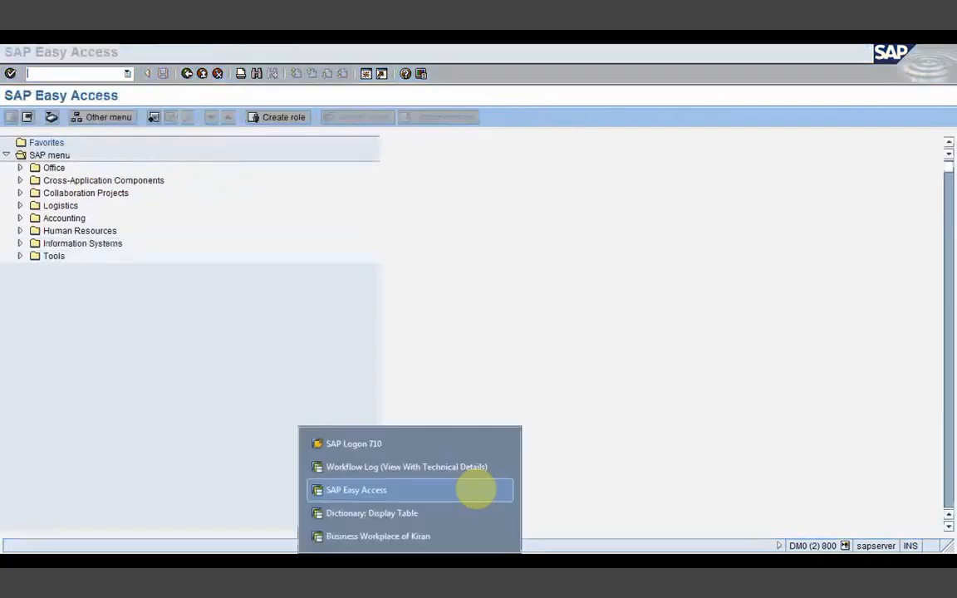
{"action": "left_click", "coordinate": [392, 523]}
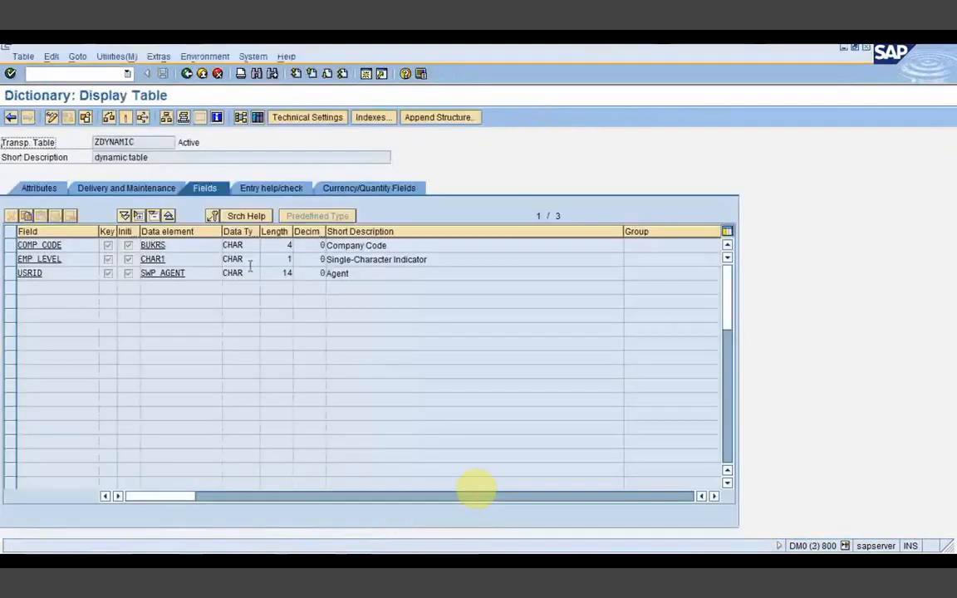
{"action": "left_click", "coordinate": [187, 73]}
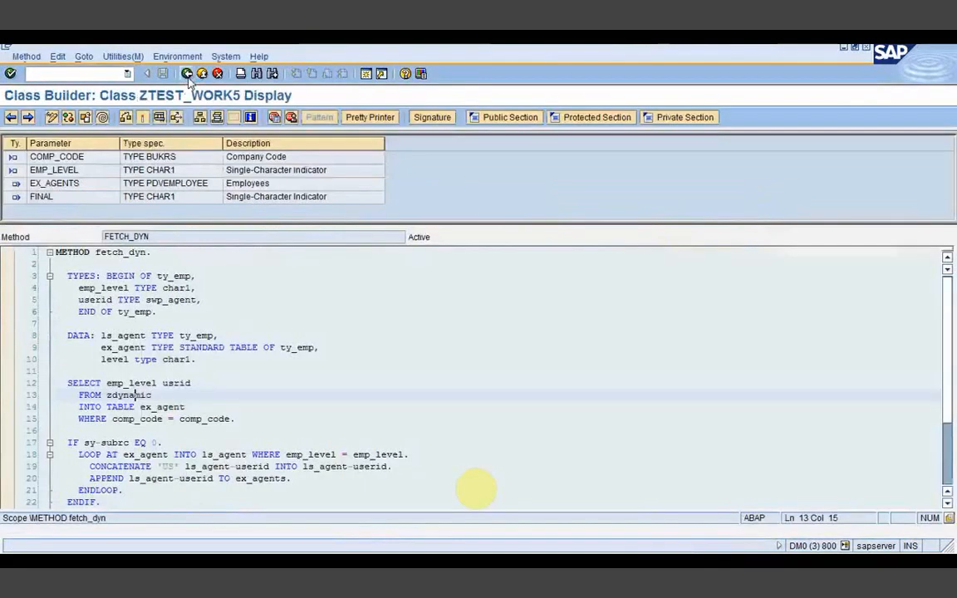
{"action": "left_click", "coordinate": [187, 73]}
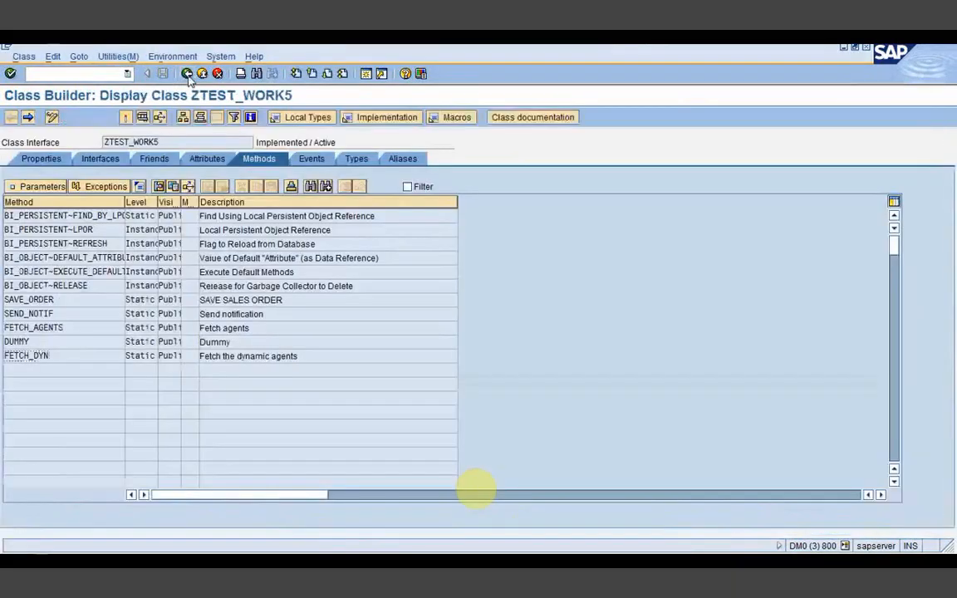
{"action": "left_click", "coordinate": [187, 73]}
{"action": "left_click", "coordinate": [187, 73]}
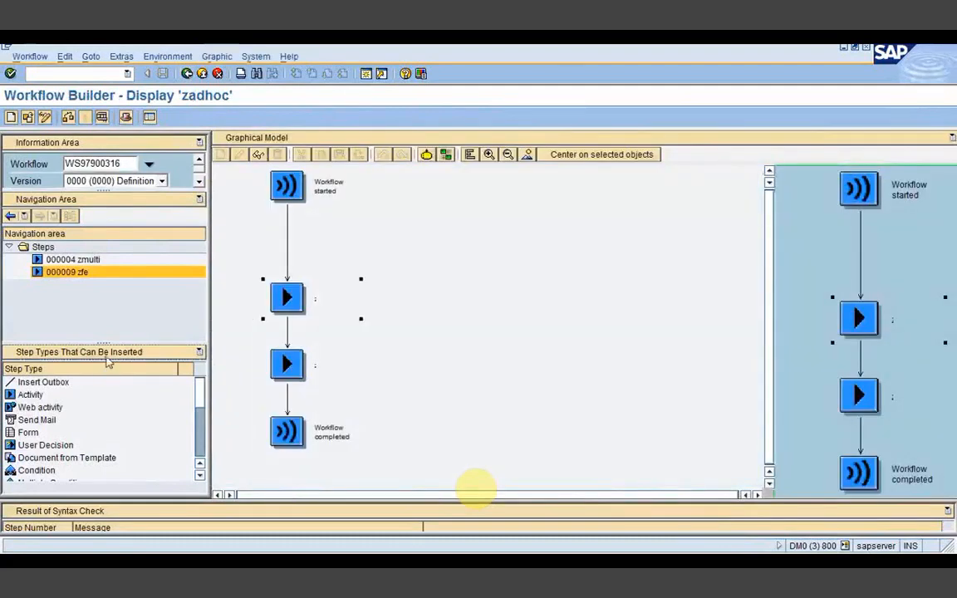
Step: Show the workflow container and inspect ex_agents: type SWP_AGENT, multiline import/export
{"action": "left_click", "coordinate": [100, 351]}
{"action": "left_click", "coordinate": [49, 384]}
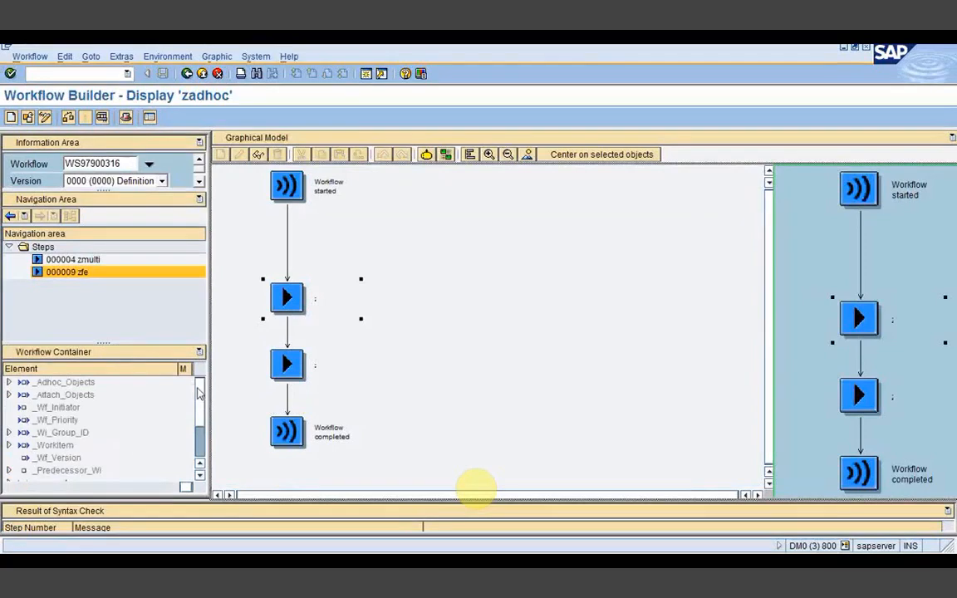
{"action": "scroll", "coordinate": [204, 440], "scroll_direction": "down", "scroll_amount": 2}
{"action": "double_click", "coordinate": [53, 433]}
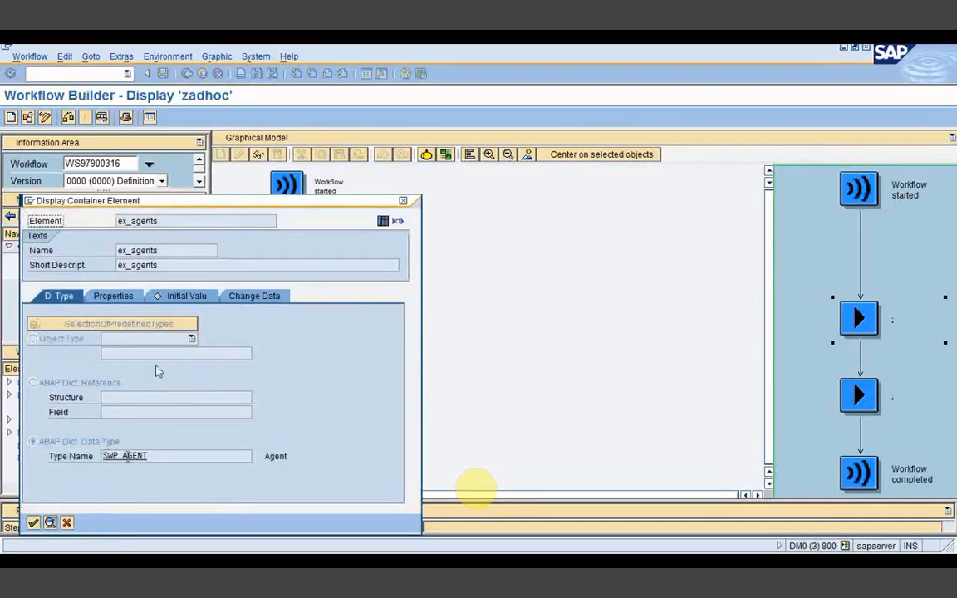
{"action": "left_click", "coordinate": [119, 456]}
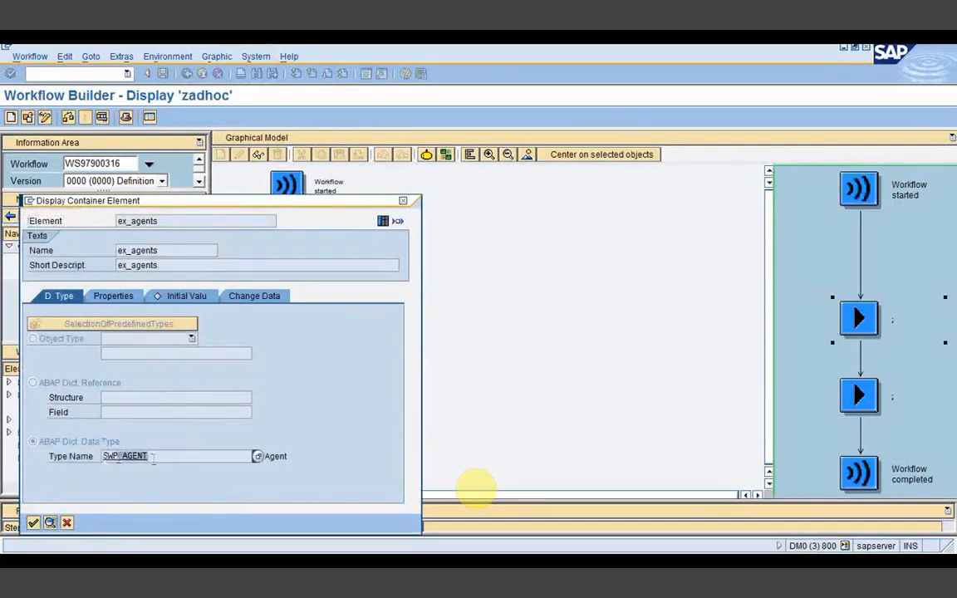
{"action": "left_click", "coordinate": [112, 296]}
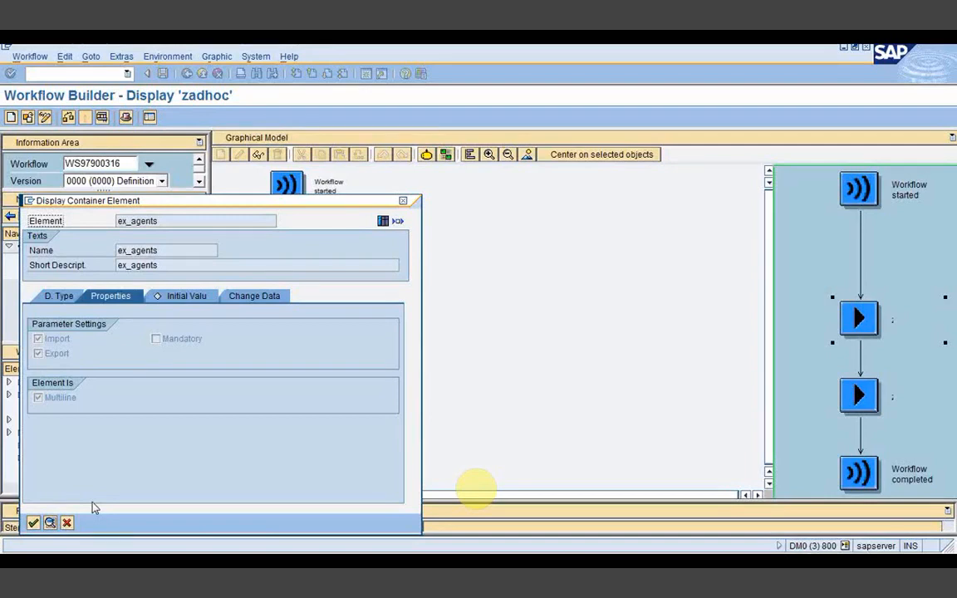
{"action": "left_click", "coordinate": [67, 523]}
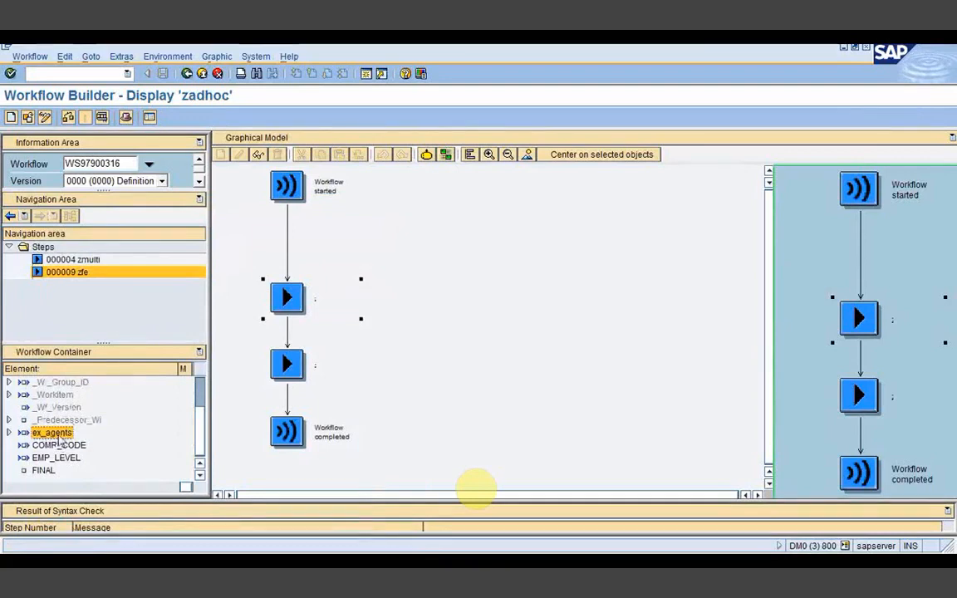
Step: Open step 000004 zmulti, showing task TS97900220 and its ex_agents index agent expression
{"action": "left_click", "coordinate": [279, 356]}
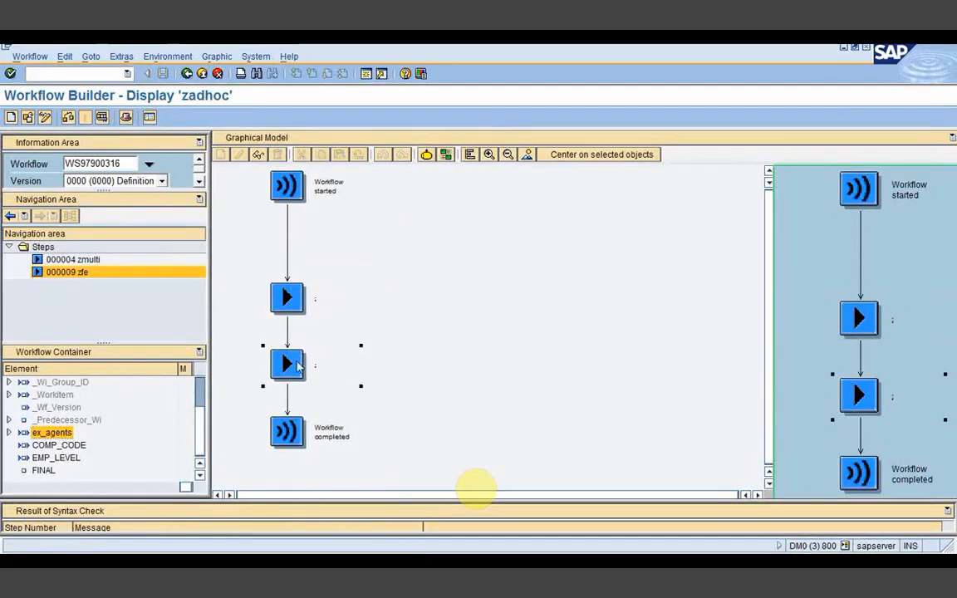
{"action": "left_click", "coordinate": [289, 304]}
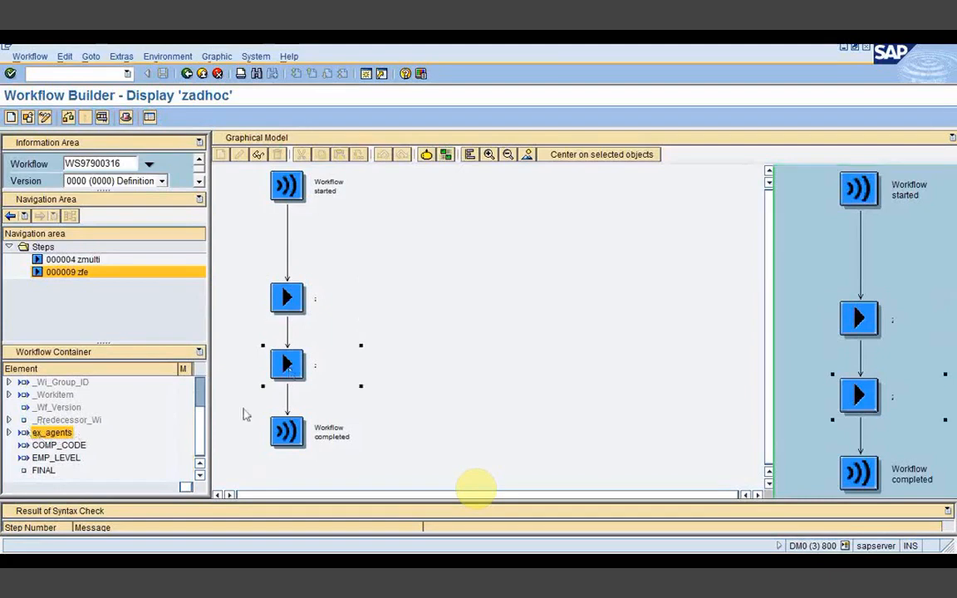
{"action": "left_click", "coordinate": [290, 370]}
{"action": "double_click", "coordinate": [289, 369]}
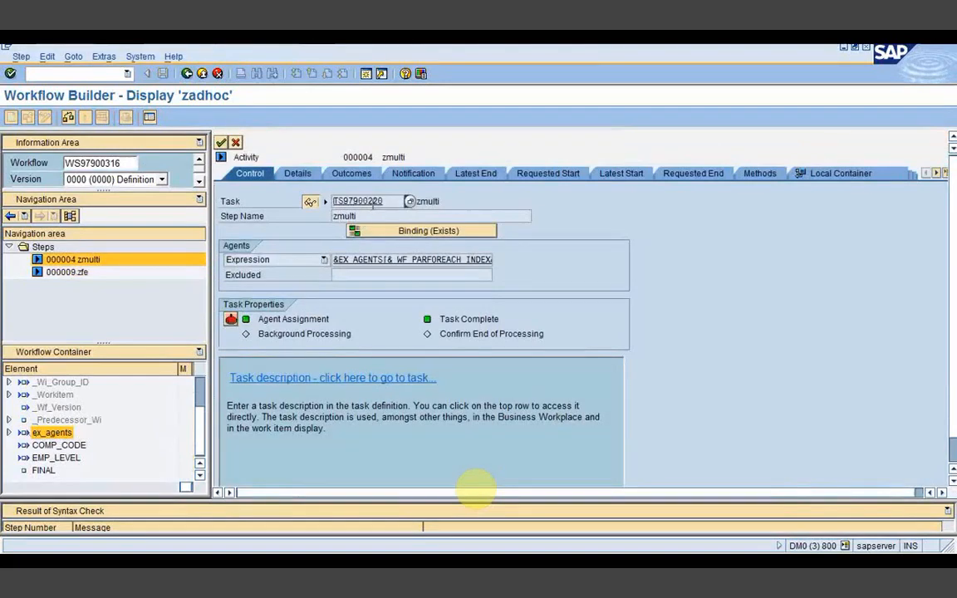
Step: Open the zmulti task and view method DUMMY of object type ZTEST_WORK5 in the Class Builder
{"action": "left_click", "coordinate": [369, 202]}
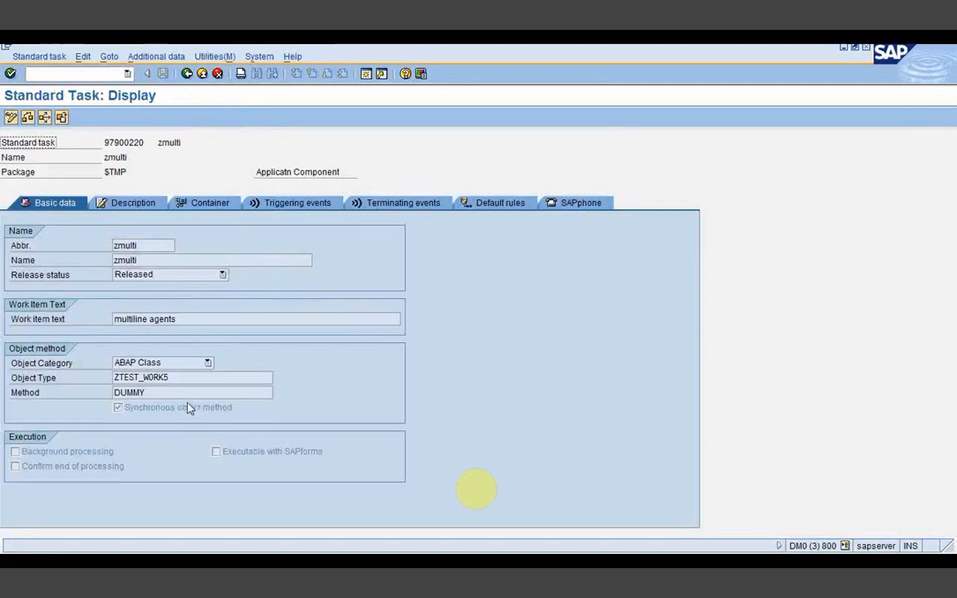
{"action": "left_click_drag", "start_coordinate": [177, 379], "coordinate": [115, 376]}
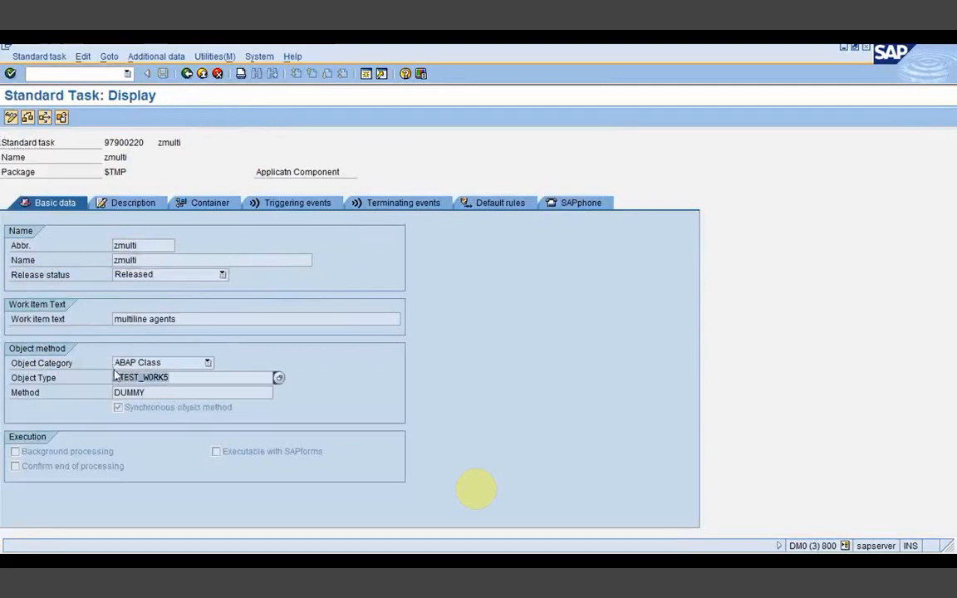
{"action": "key", "text": "Tab"}
{"action": "left_click", "coordinate": [170, 377]}
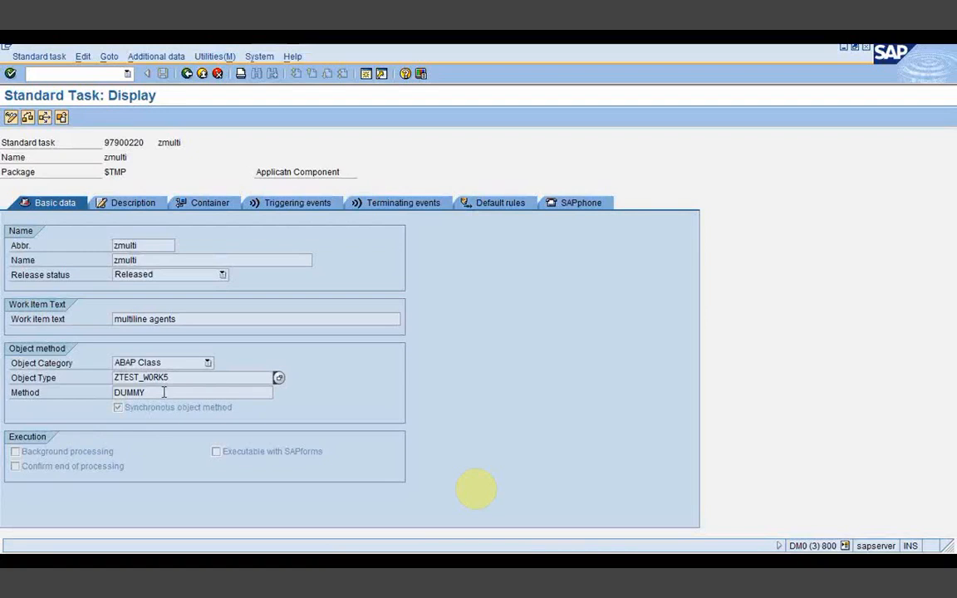
{"action": "left_click", "coordinate": [161, 392]}
{"action": "double_click", "coordinate": [155, 393]}
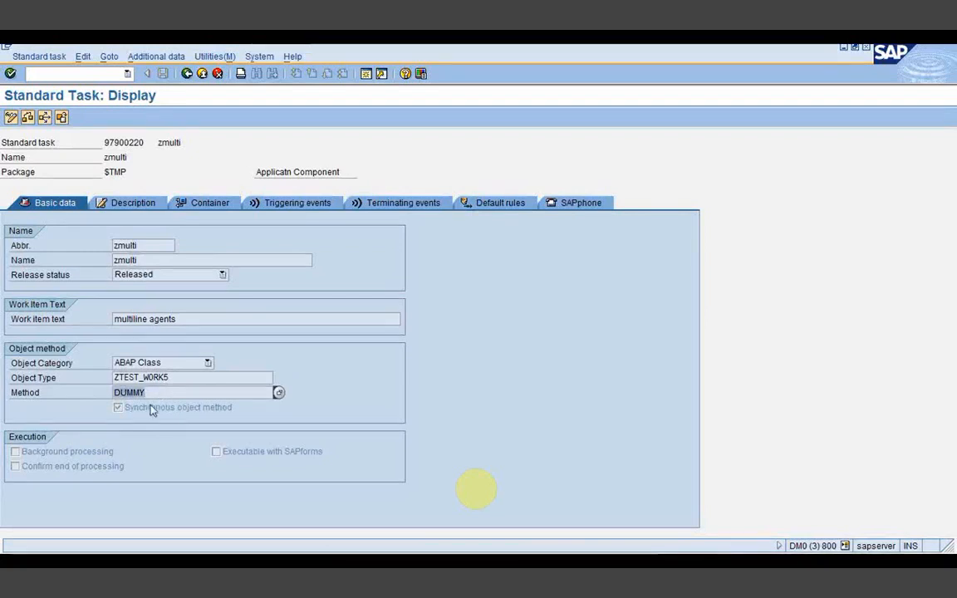
{"action": "left_click_drag", "start_coordinate": [170, 378], "coordinate": [151, 377]}
{"action": "double_click", "coordinate": [151, 379]}
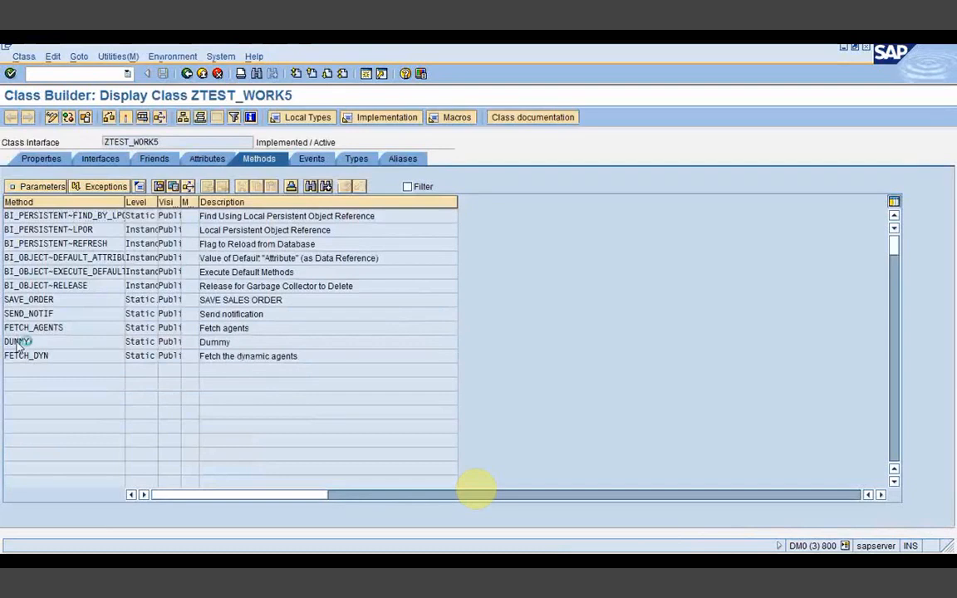
{"action": "double_click", "coordinate": [18, 342]}
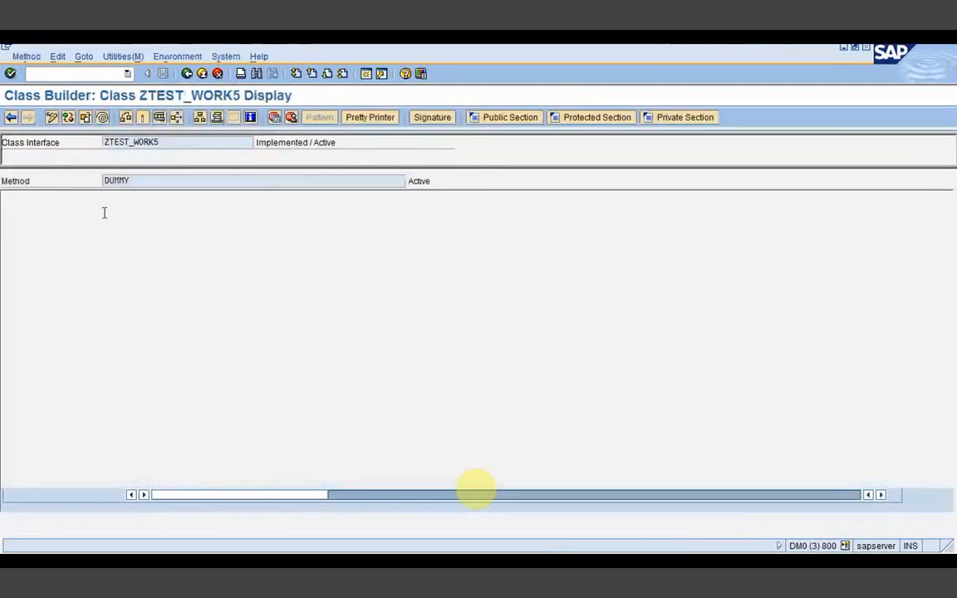
Step: Go back to the task display, check work item text 'multiline agents', and return to step zmulti
{"action": "left_click", "coordinate": [187, 73]}
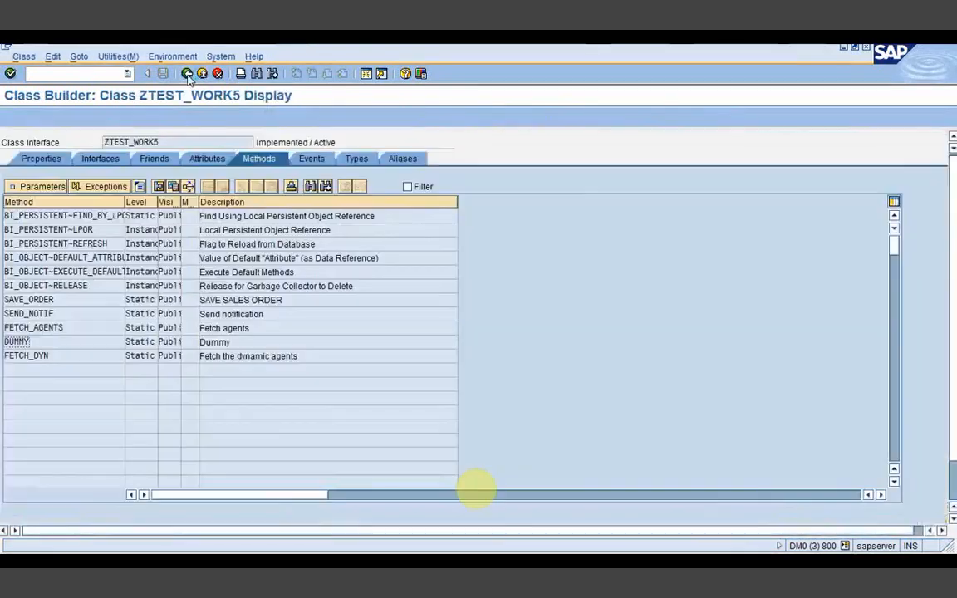
{"action": "left_click", "coordinate": [186, 73]}
{"action": "left_click", "coordinate": [187, 73]}
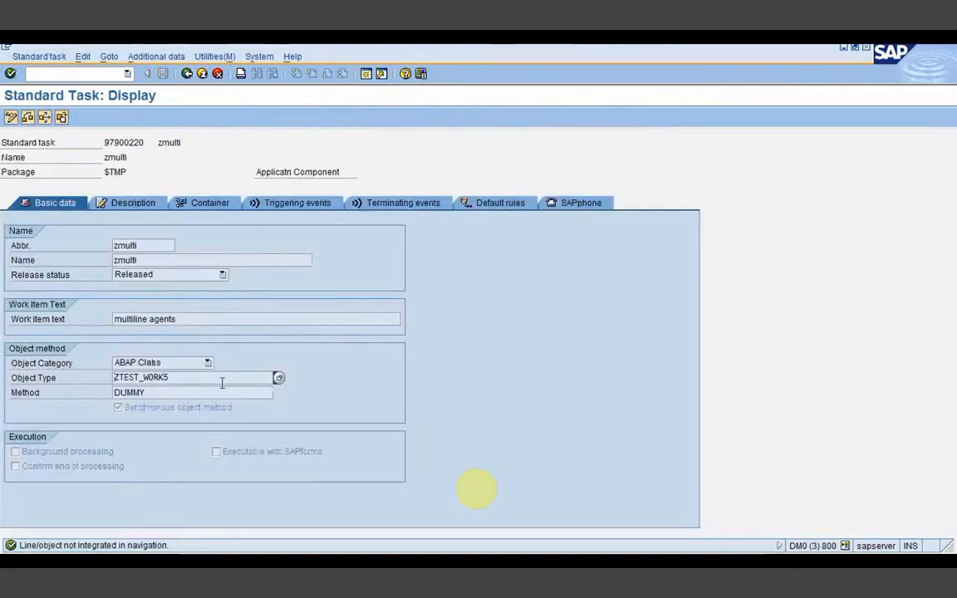
{"action": "left_click_drag", "start_coordinate": [197, 319], "coordinate": [107, 319]}
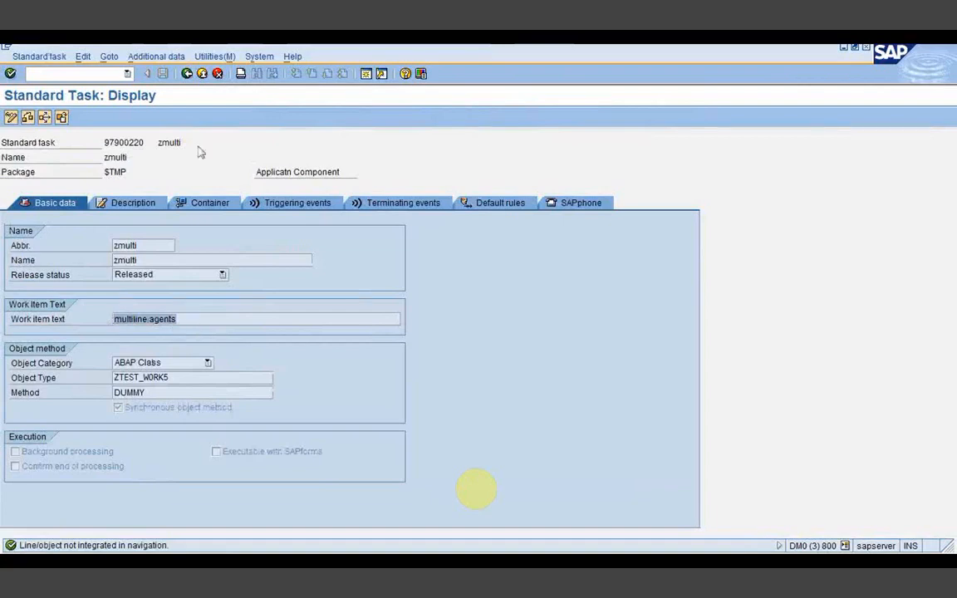
{"action": "left_click", "coordinate": [187, 75]}
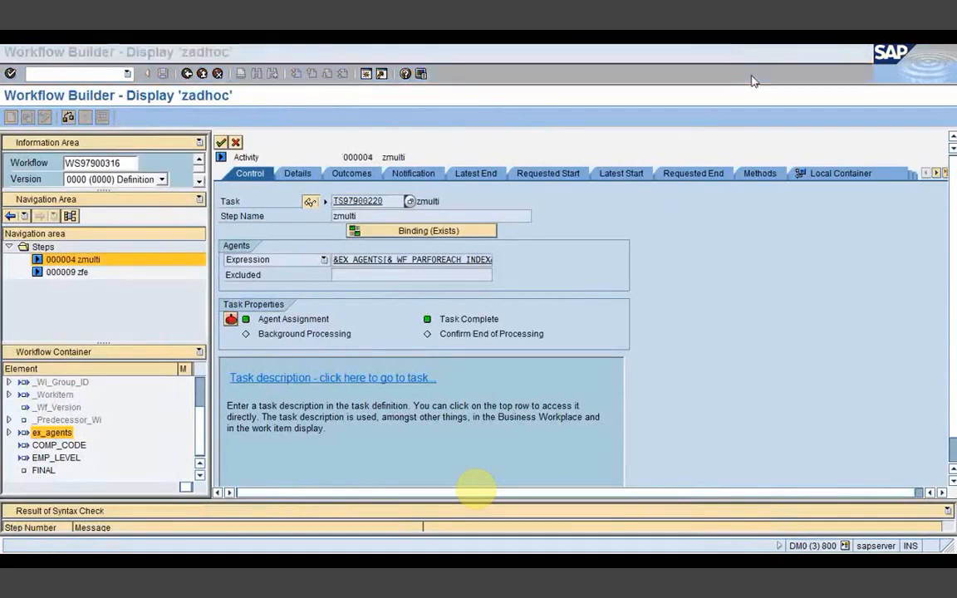
Step: Set ex_agents as zmulti's multiline element under Miscellaneous, then view the step's local container
{"action": "left_click", "coordinate": [936, 173]}
{"action": "left_click", "coordinate": [935, 174]}
{"action": "left_click", "coordinate": [935, 174]}
{"action": "left_click", "coordinate": [935, 173]}
{"action": "left_click", "coordinate": [935, 173]}
{"action": "left_click", "coordinate": [935, 173]}
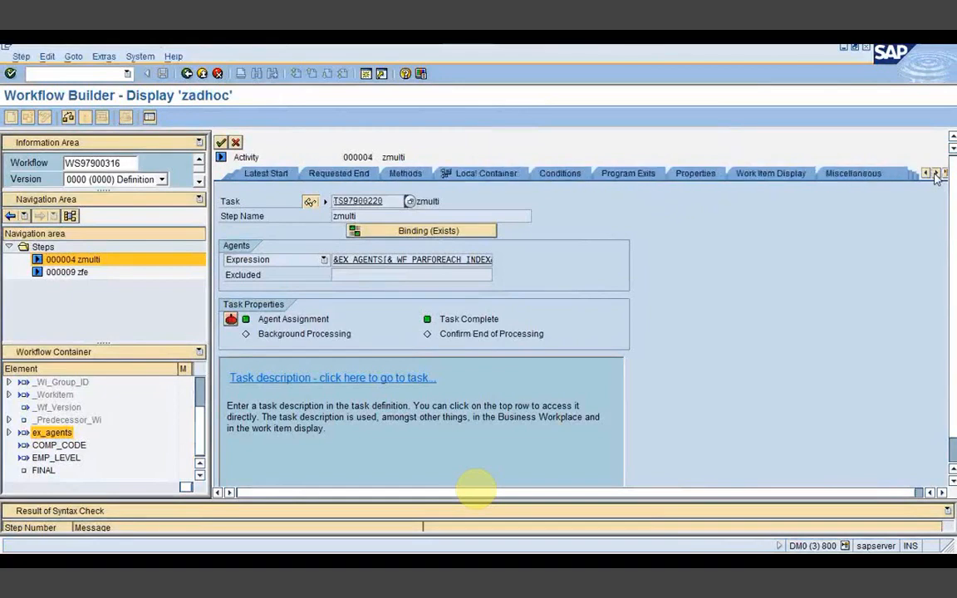
{"action": "left_click", "coordinate": [852, 174]}
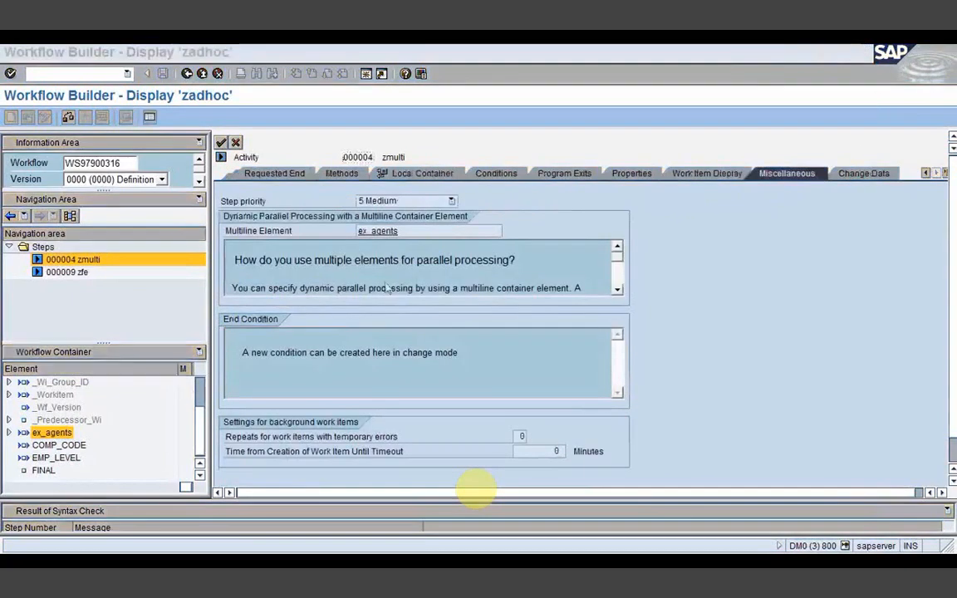
{"action": "left_click", "coordinate": [410, 231]}
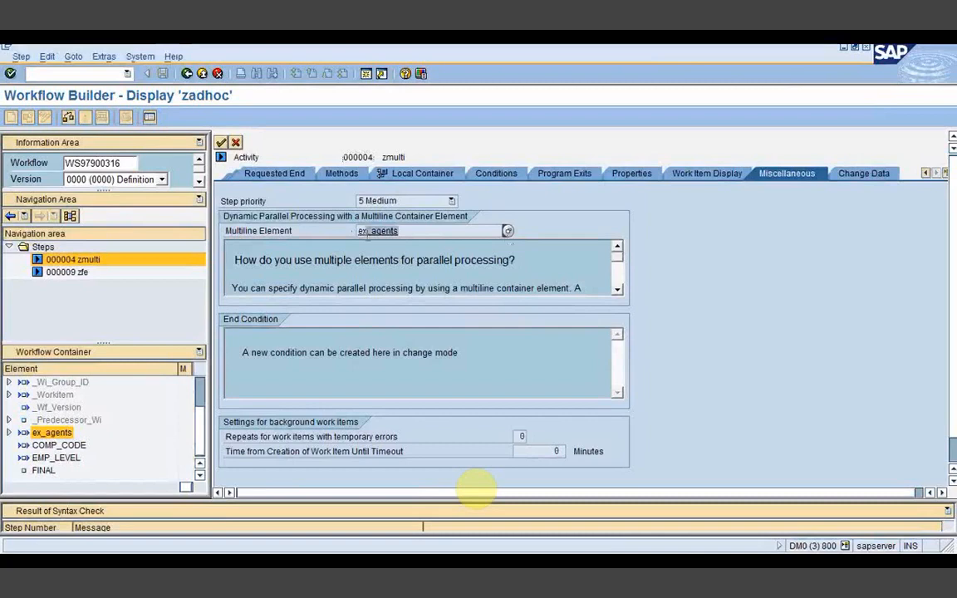
{"action": "left_click", "coordinate": [508, 231]}
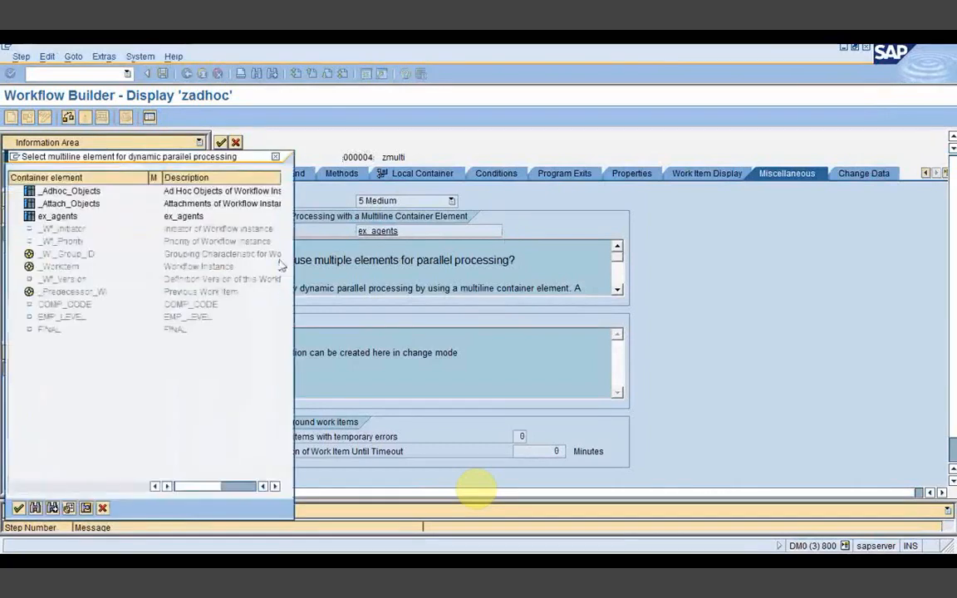
{"action": "left_click", "coordinate": [51, 218]}
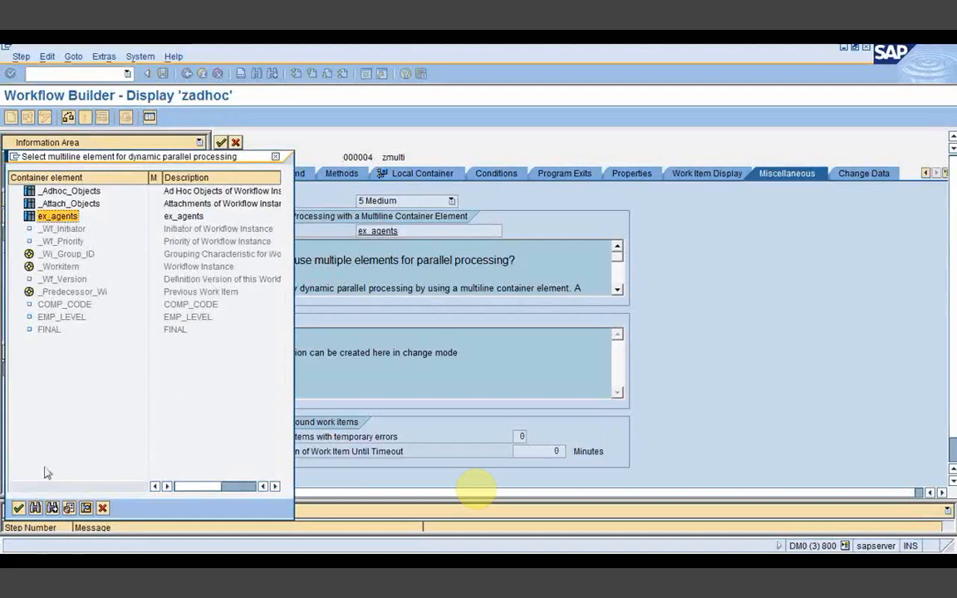
{"action": "left_click", "coordinate": [18, 508]}
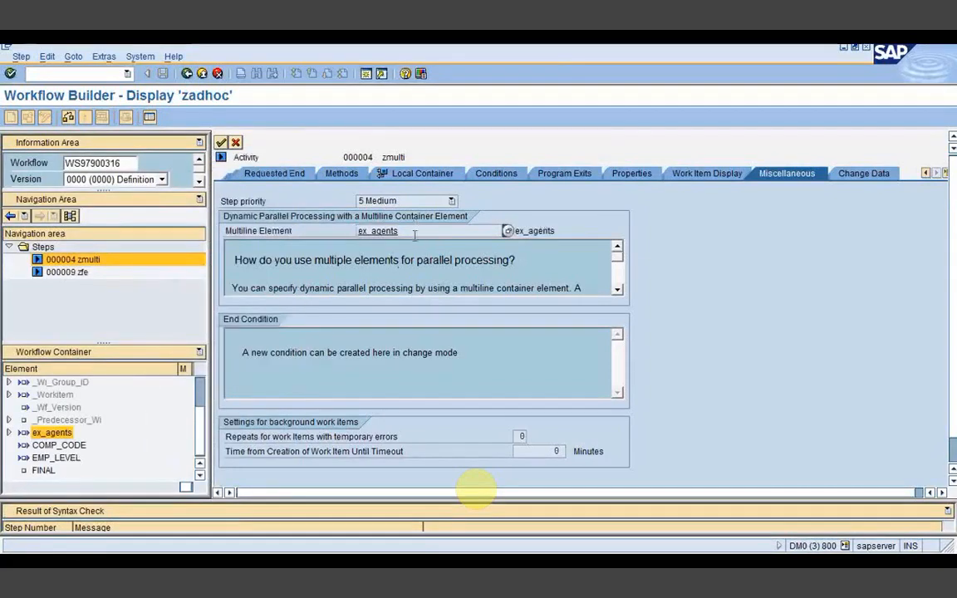
{"action": "left_click", "coordinate": [430, 177]}
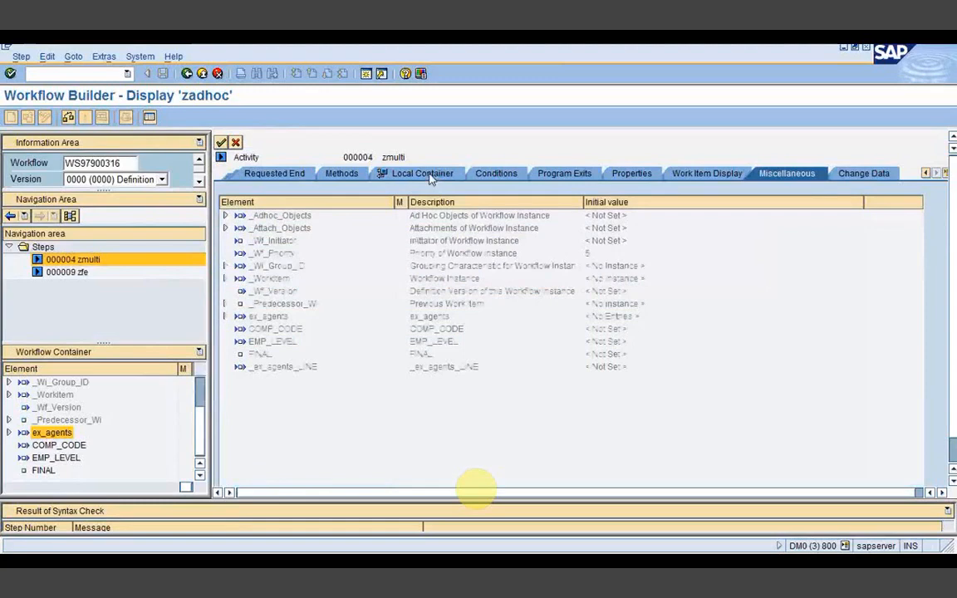
Step: Inspect the _ex_agents_LINE element, then return to the Control tab showing the EX_AGENTS agent expression
{"action": "left_click", "coordinate": [283, 368]}
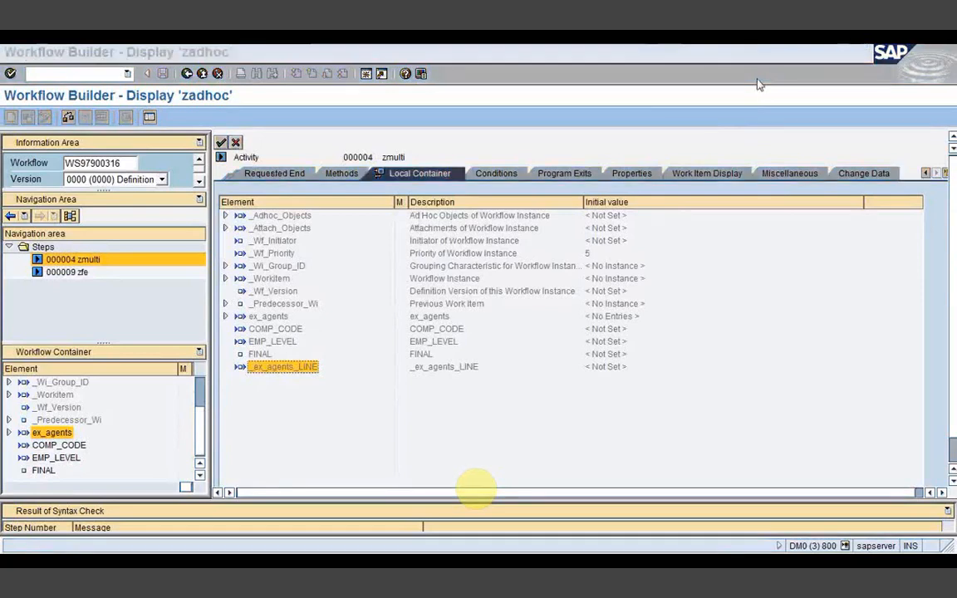
{"action": "left_click", "coordinate": [925, 174]}
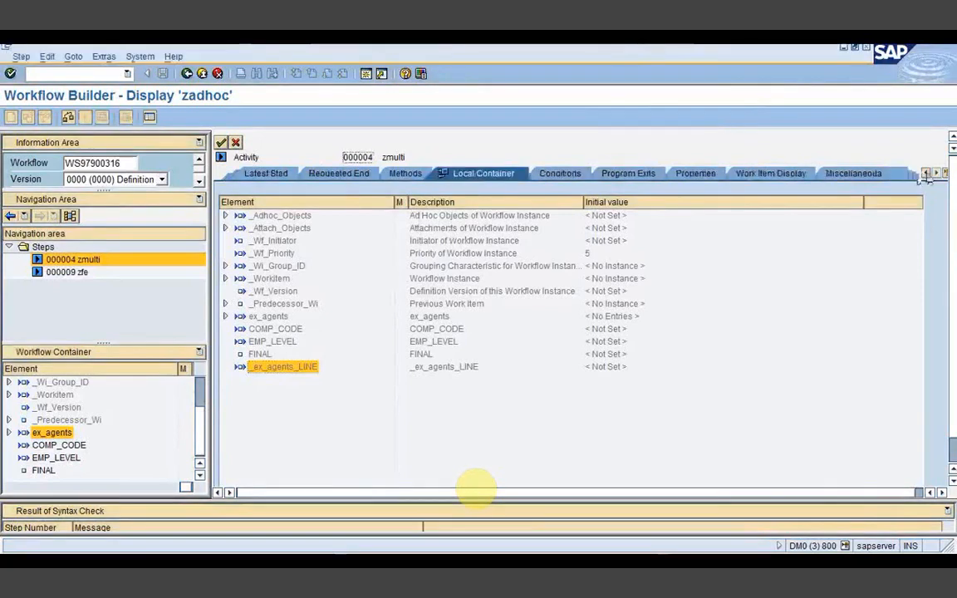
{"action": "left_click", "coordinate": [926, 173]}
{"action": "left_click", "coordinate": [926, 173]}
{"action": "left_click", "coordinate": [926, 174]}
{"action": "left_click", "coordinate": [927, 174]}
{"action": "left_click", "coordinate": [249, 174]}
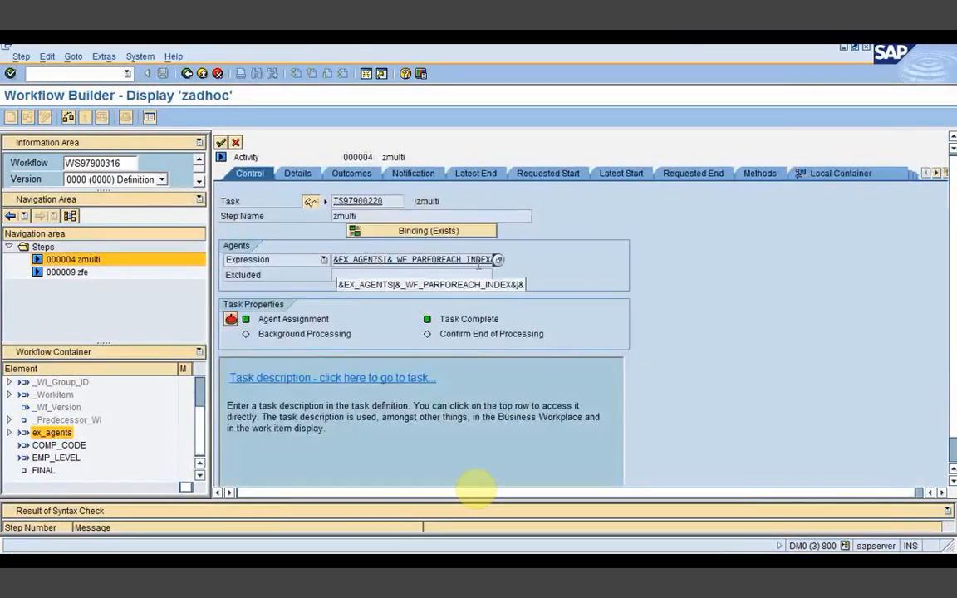
{"action": "left_click", "coordinate": [497, 262]}
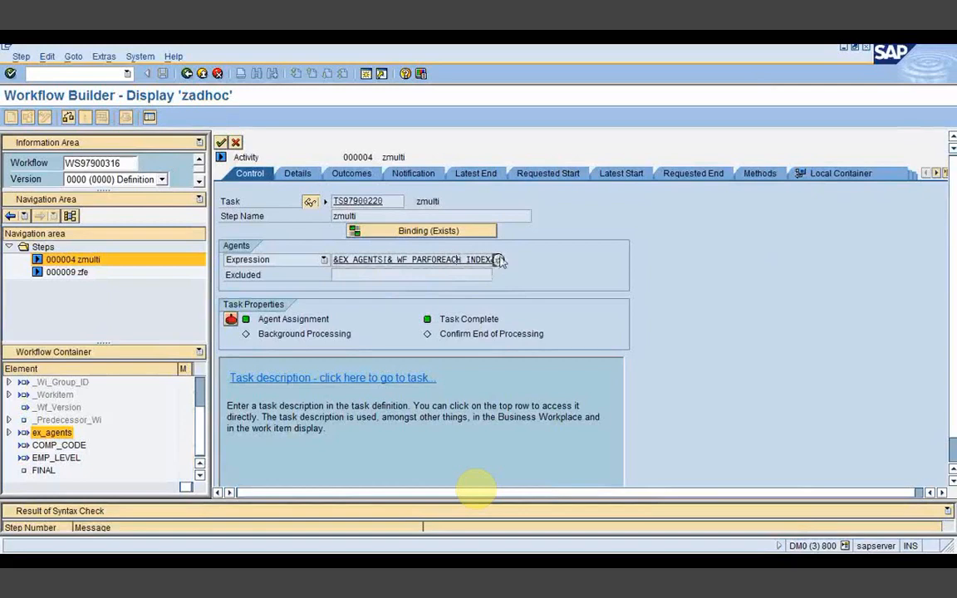
{"action": "key", "text": "alt+Tab"}
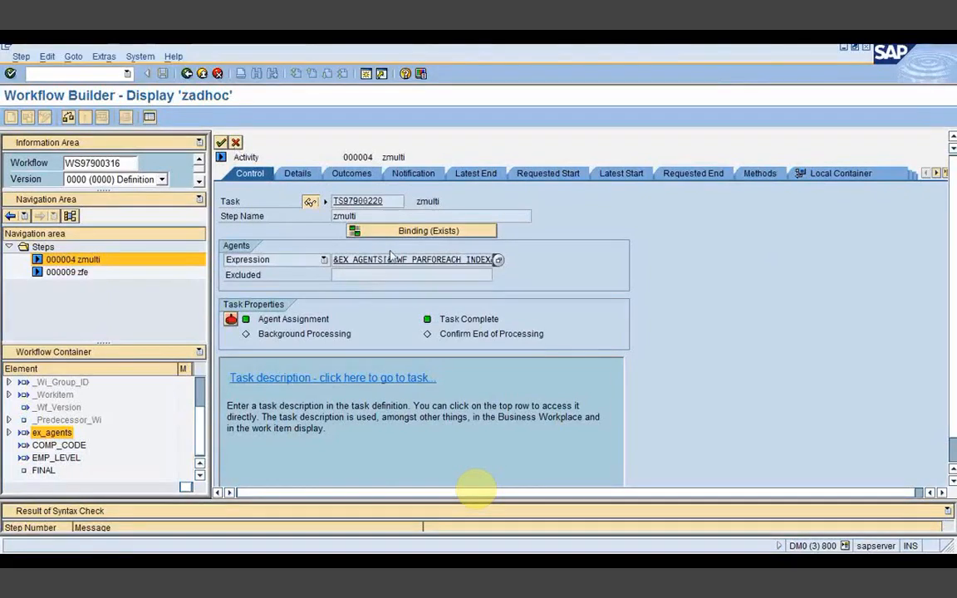
{"action": "left_click", "coordinate": [234, 142]}
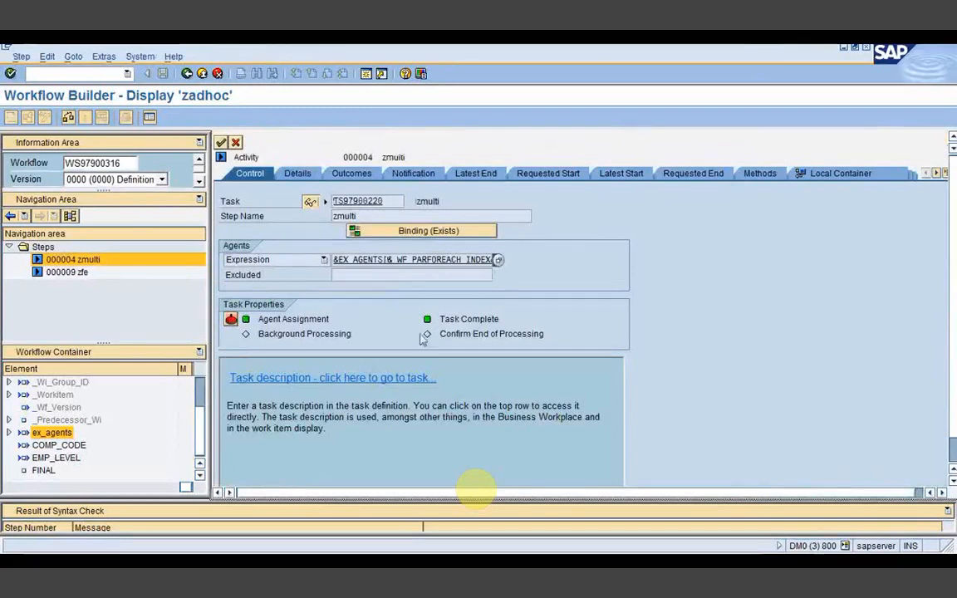
{"action": "left_click", "coordinate": [425, 274]}
{"action": "left_click", "coordinate": [479, 260]}
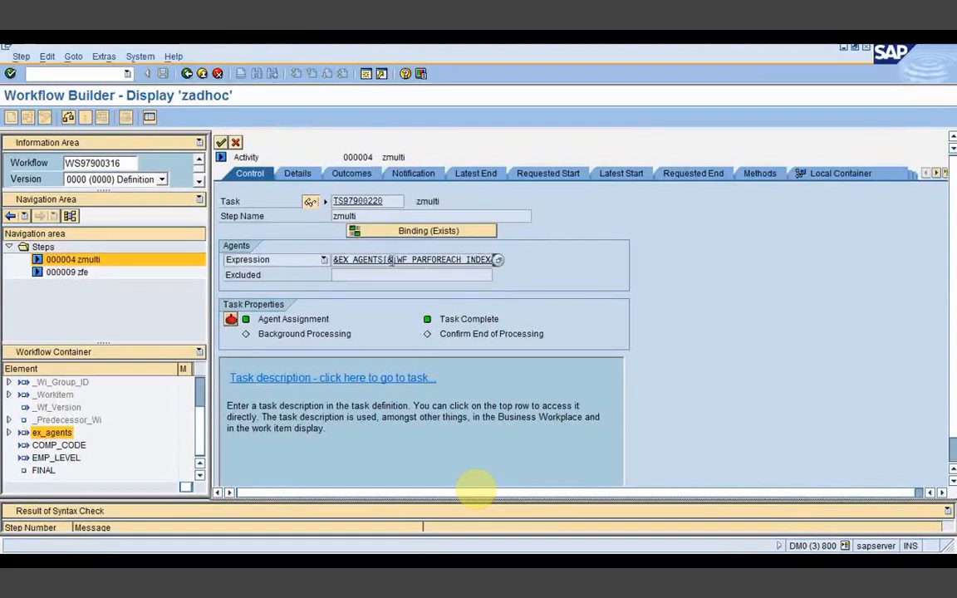
Step: Switch zadhoc to change mode and return from the Workflow Log session to its graphical model
{"action": "left_click", "coordinate": [221, 142]}
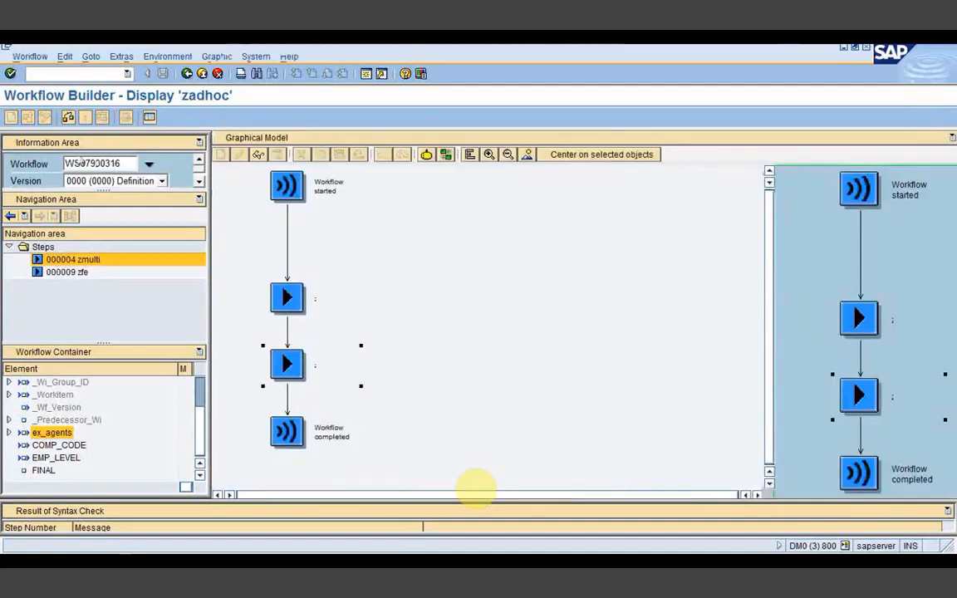
{"action": "left_click", "coordinate": [45, 118]}
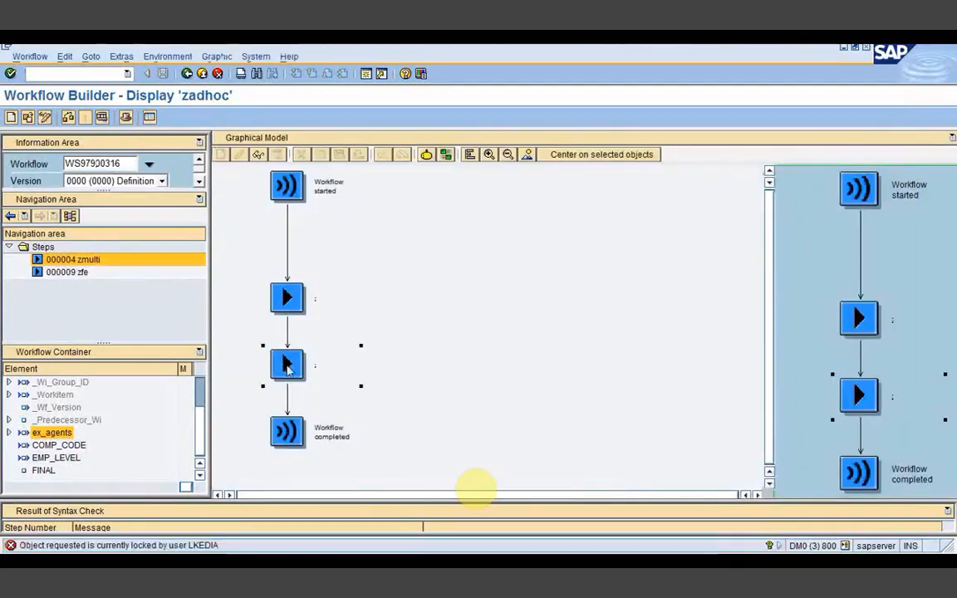
{"action": "left_click", "coordinate": [407, 559]}
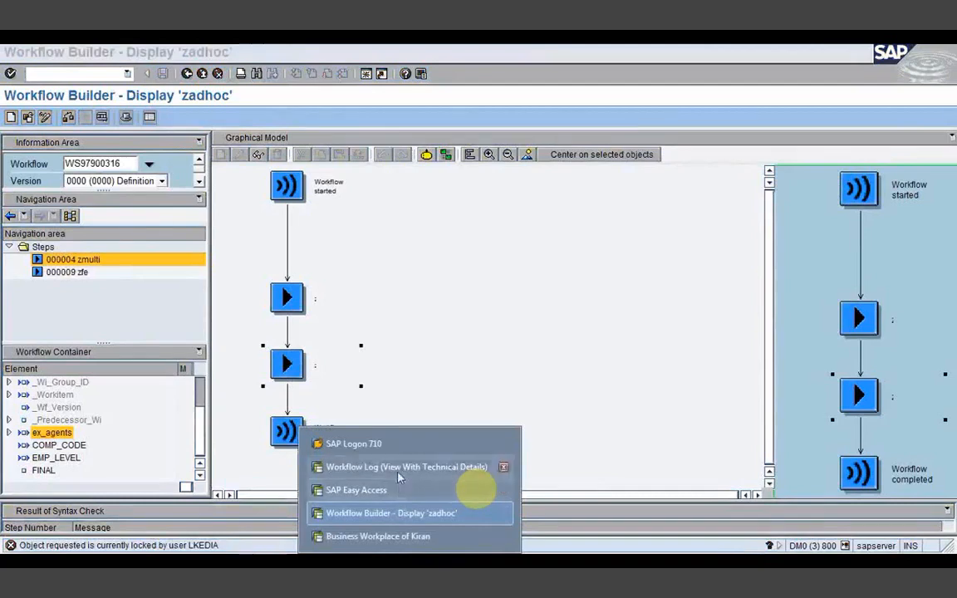
{"action": "left_click", "coordinate": [401, 511]}
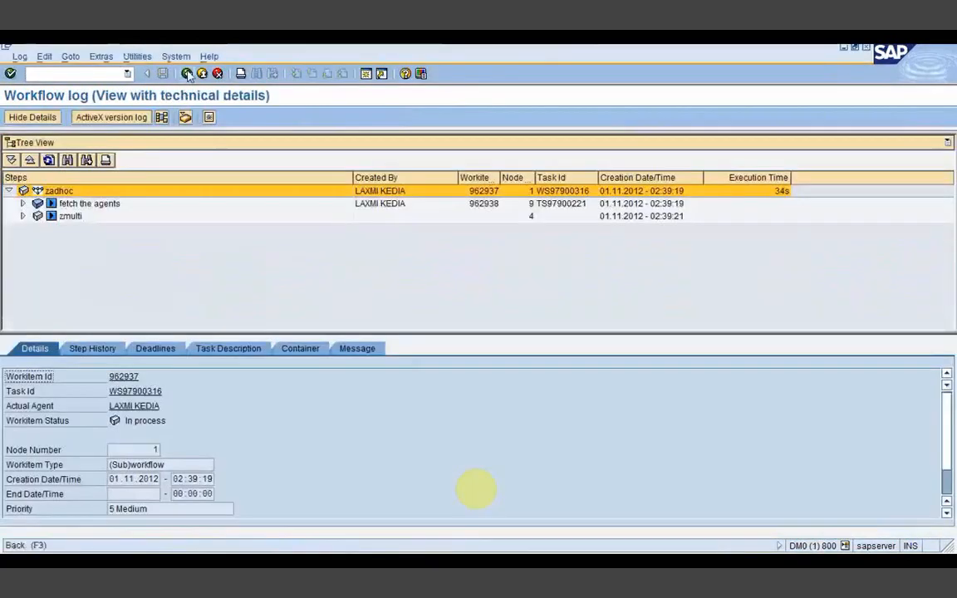
{"action": "left_click", "coordinate": [188, 74]}
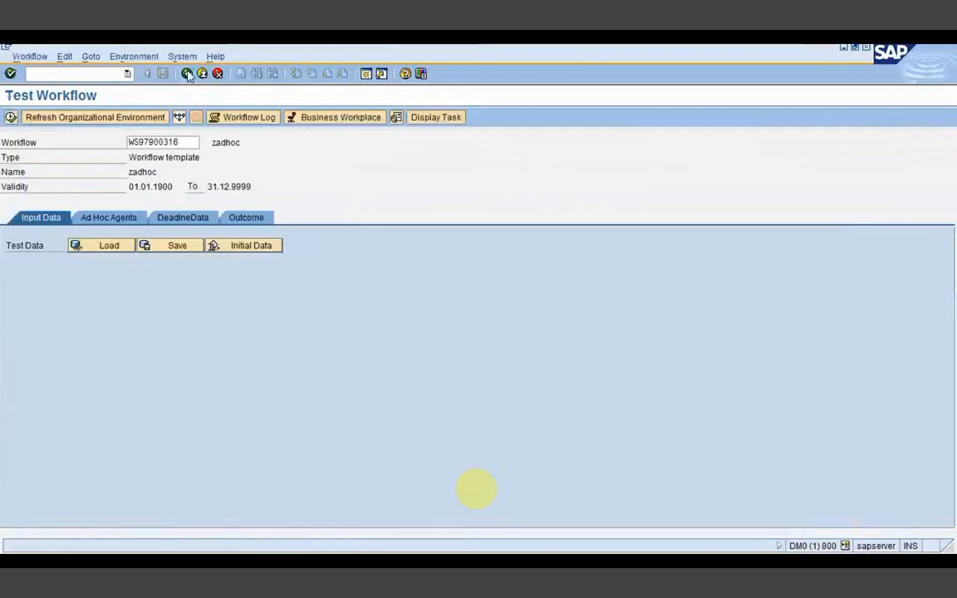
{"action": "left_click", "coordinate": [187, 74]}
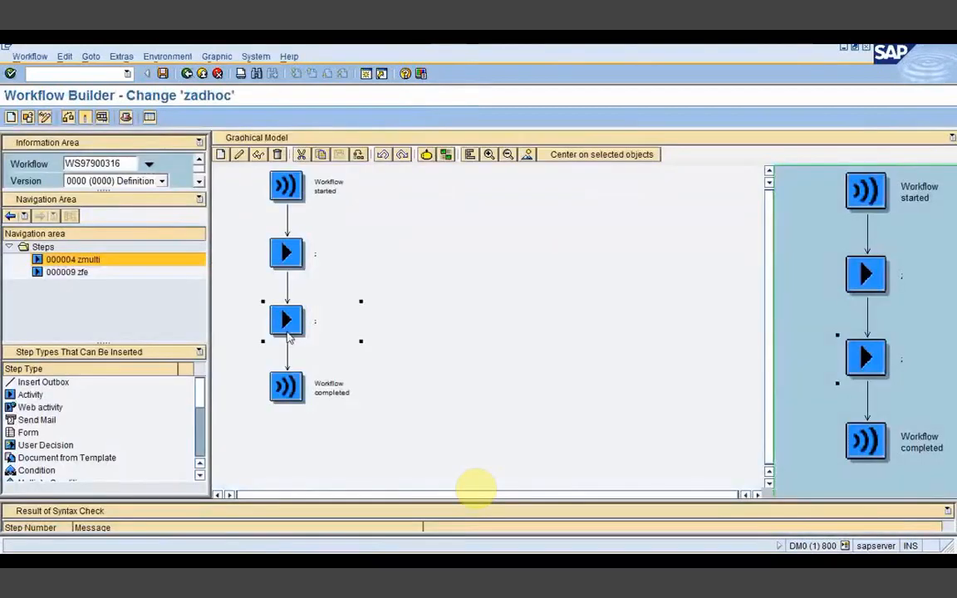
Step: Review zmulti's agent expression against the ex_agents() index expression and transfer the step to the model
{"action": "double_click", "coordinate": [288, 325]}
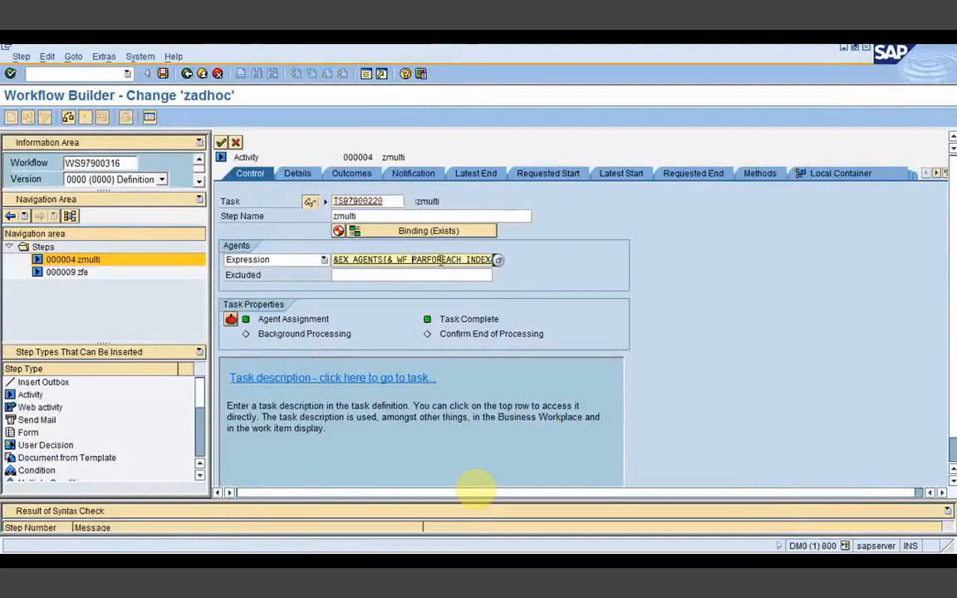
{"action": "left_click", "coordinate": [498, 260]}
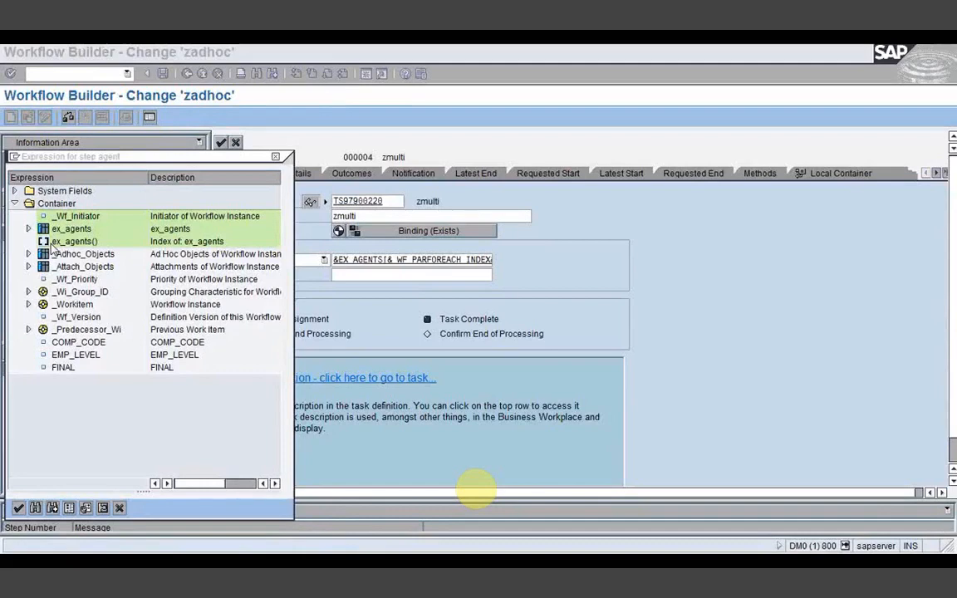
{"action": "left_click", "coordinate": [53, 240]}
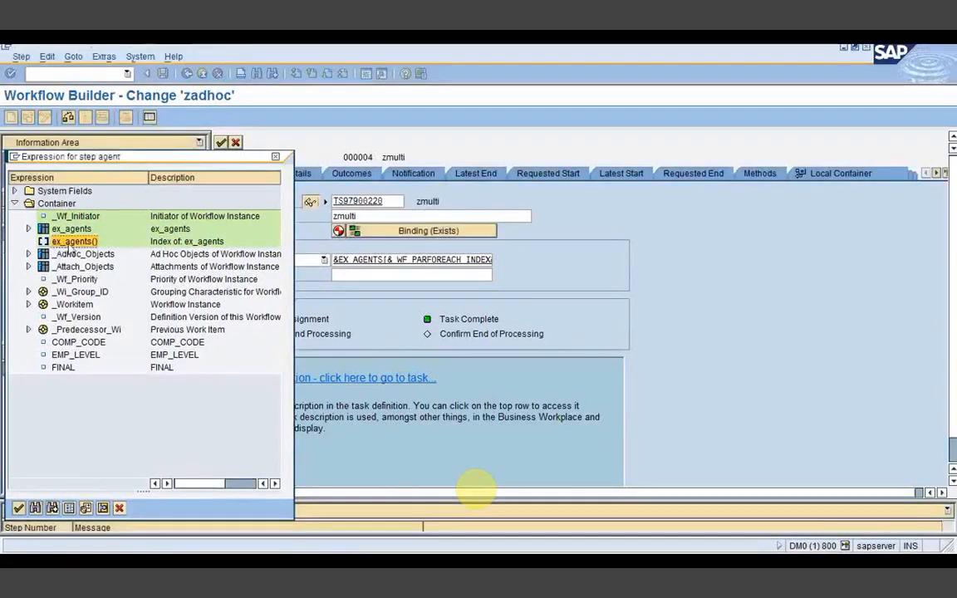
{"action": "left_click", "coordinate": [119, 508]}
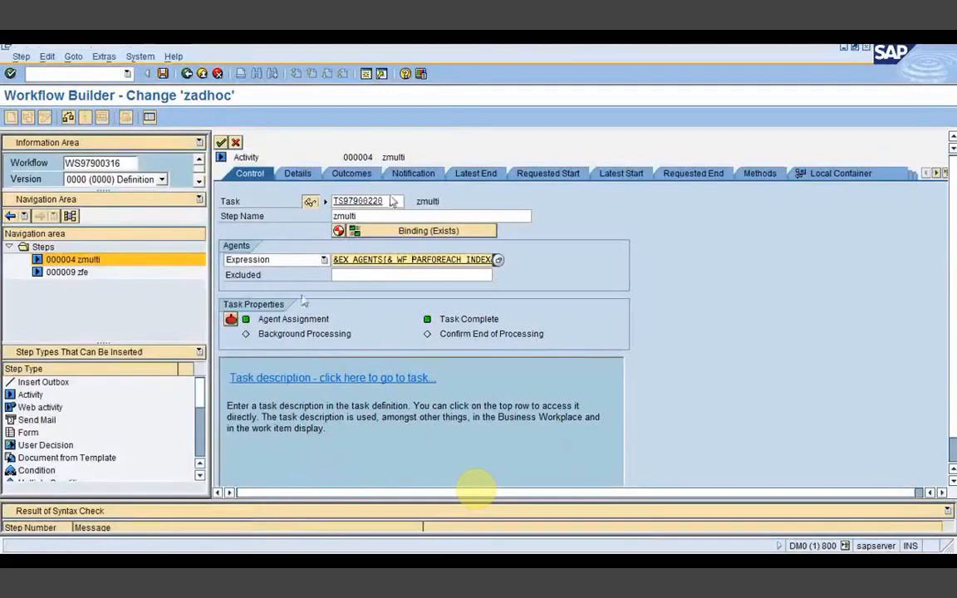
{"action": "left_click_drag", "start_coordinate": [334, 260], "coordinate": [487, 260]}
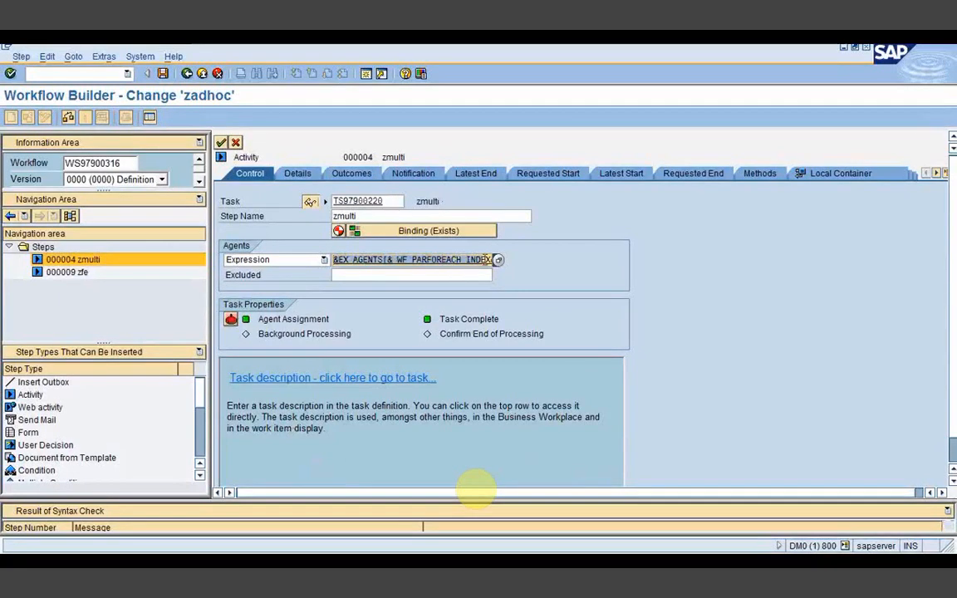
{"action": "left_click", "coordinate": [542, 269]}
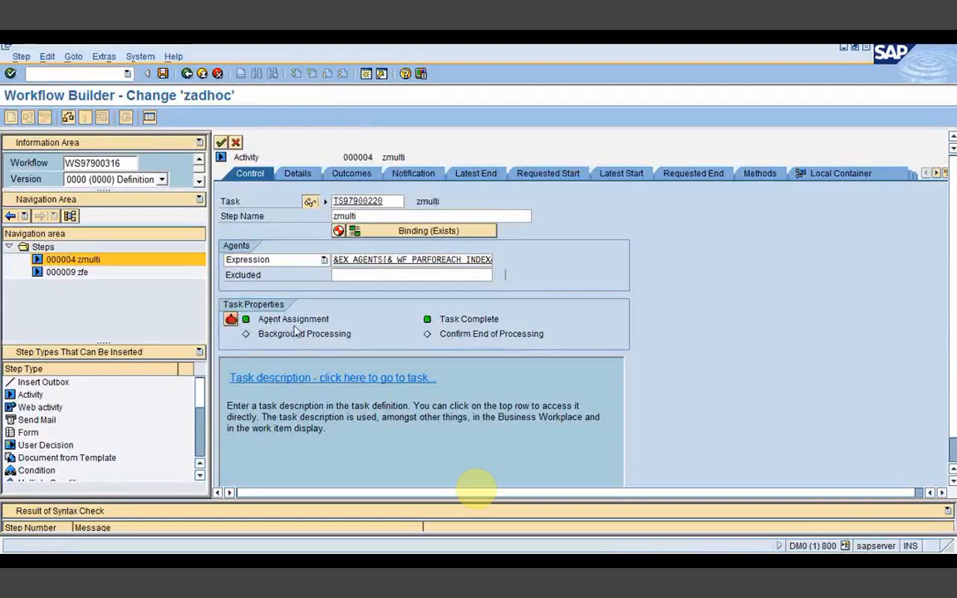
{"action": "left_click", "coordinate": [220, 142]}
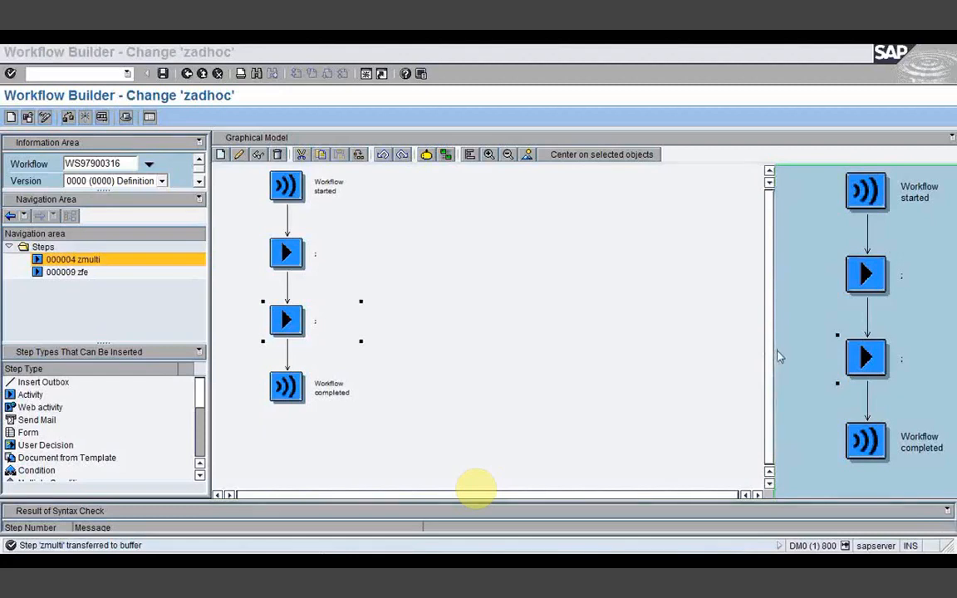
Step: Refocus the zadhoc Workflow Builder, then switch to the SAP Easy Access window
{"action": "left_click", "coordinate": [694, 368]}
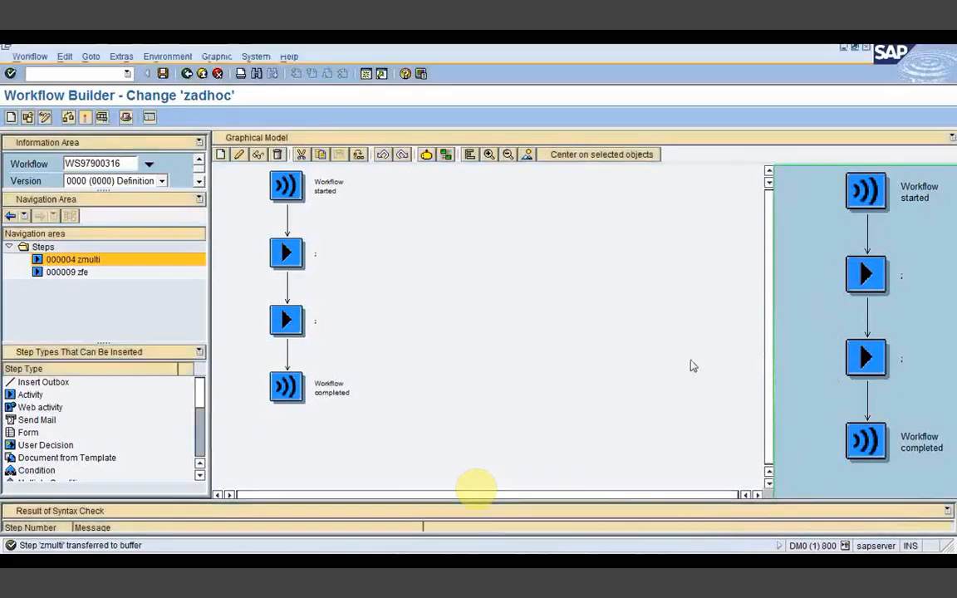
{"action": "left_click", "coordinate": [951, 379]}
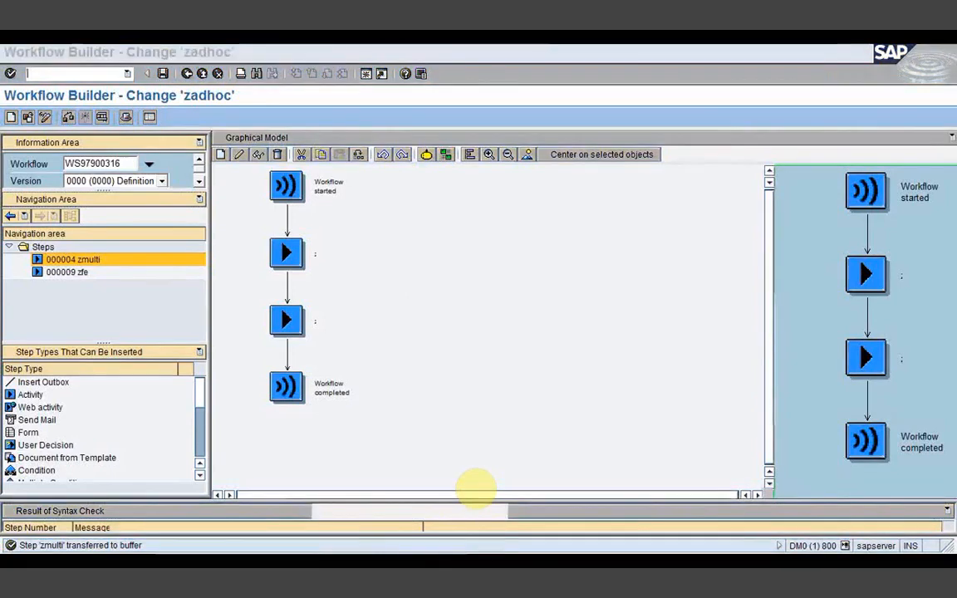
{"action": "left_click", "coordinate": [383, 497]}
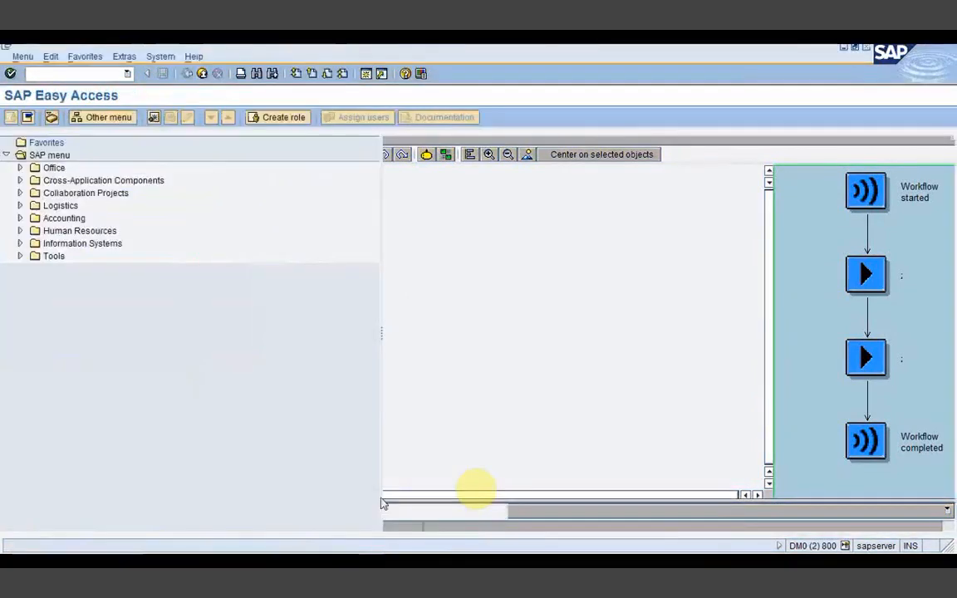
Step: Create a new root org unit in PPOCW valid 31.10.2012–31.12.9999, then show the transaction code
{"action": "type", "text": "/nppom"}
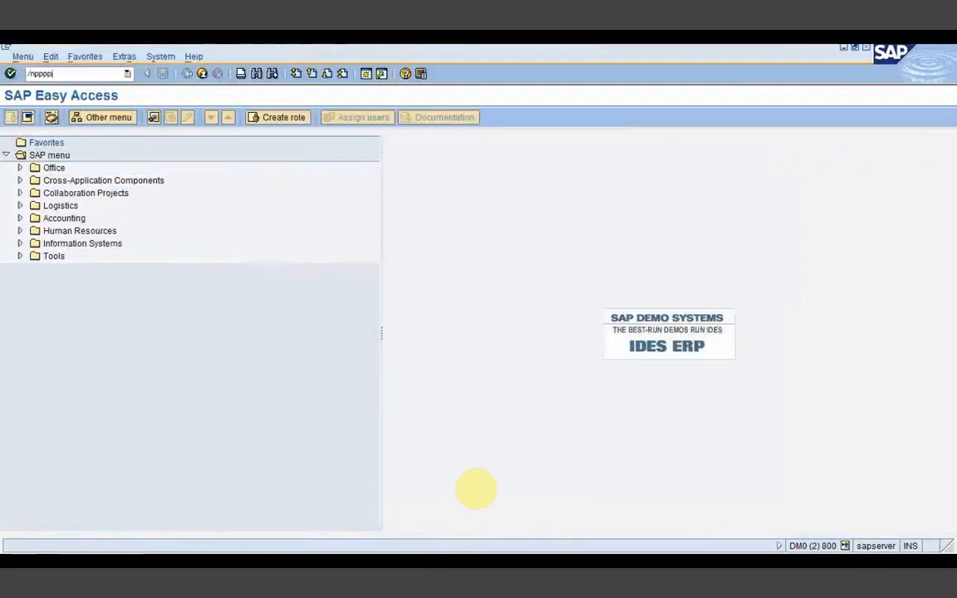
{"action": "key", "text": "Return"}
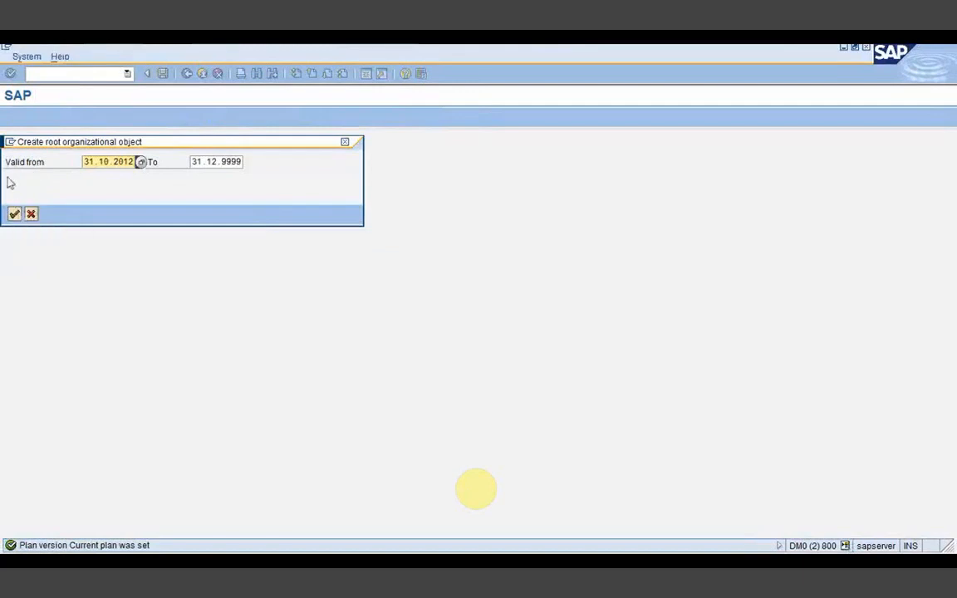
{"action": "left_click", "coordinate": [14, 215]}
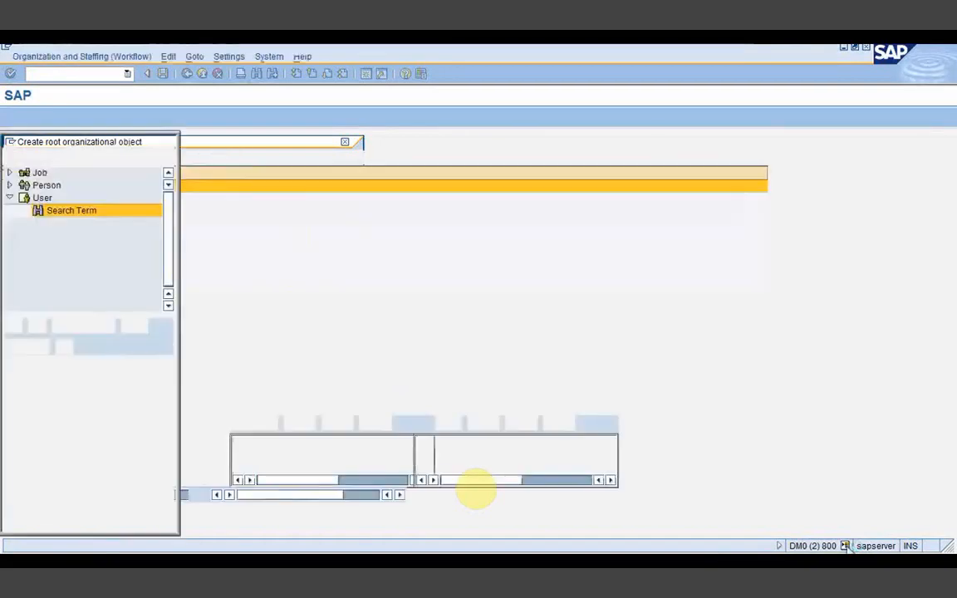
{"action": "left_click", "coordinate": [846, 546]}
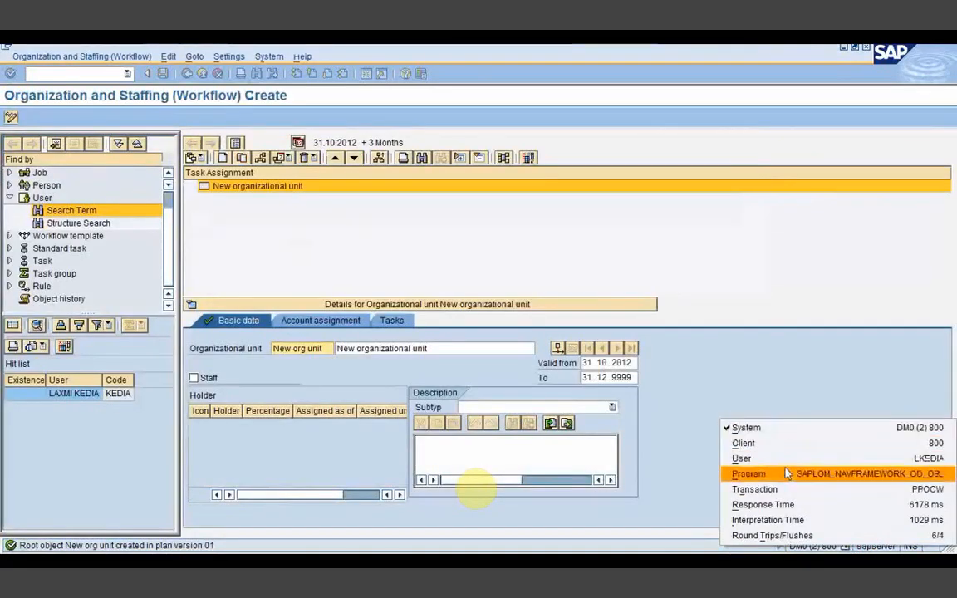
{"action": "left_click", "coordinate": [754, 489]}
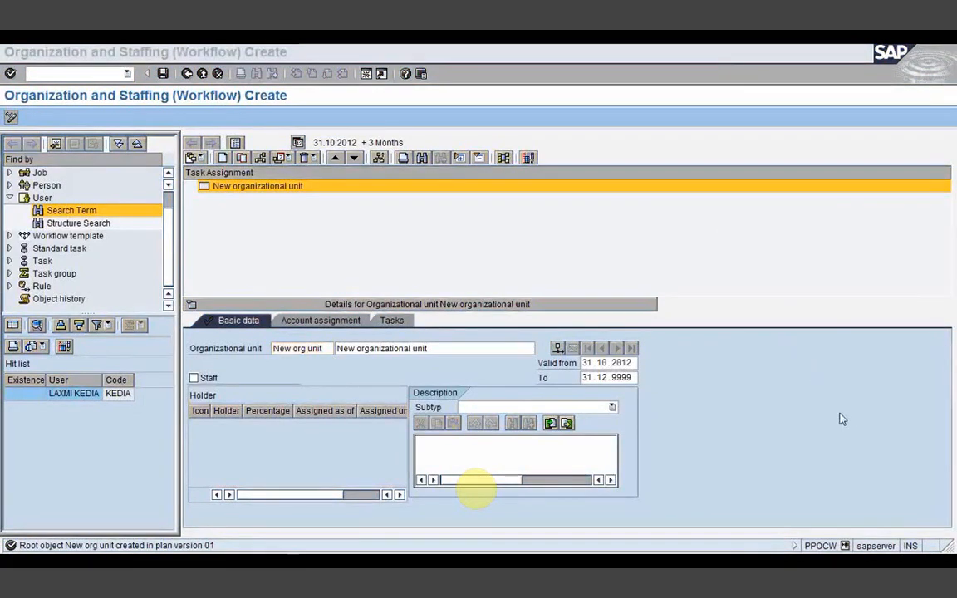
Step: Start a new Notepad document and move its window to the upper left
{"action": "key", "text": "super"}
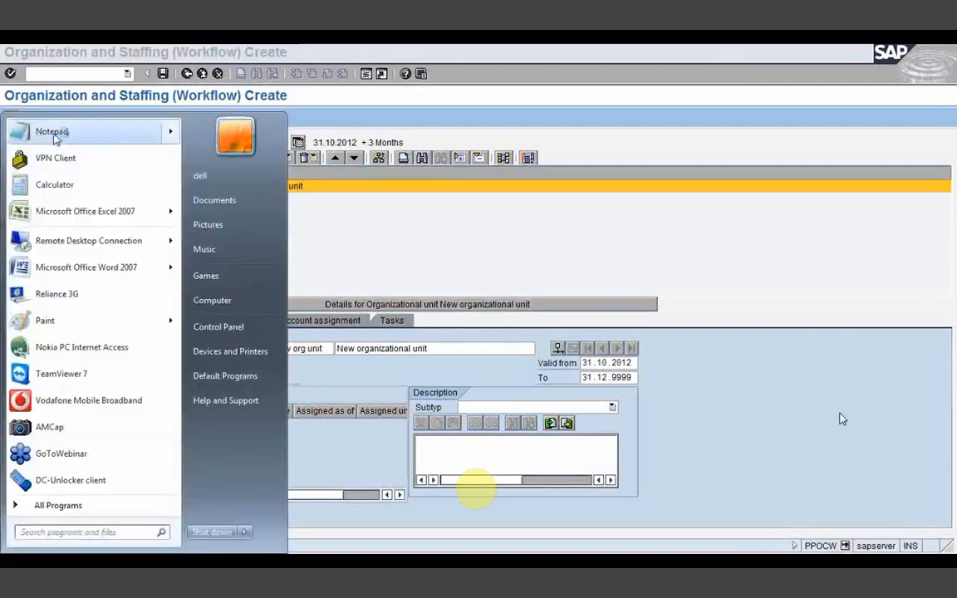
{"action": "left_click", "coordinate": [53, 134]}
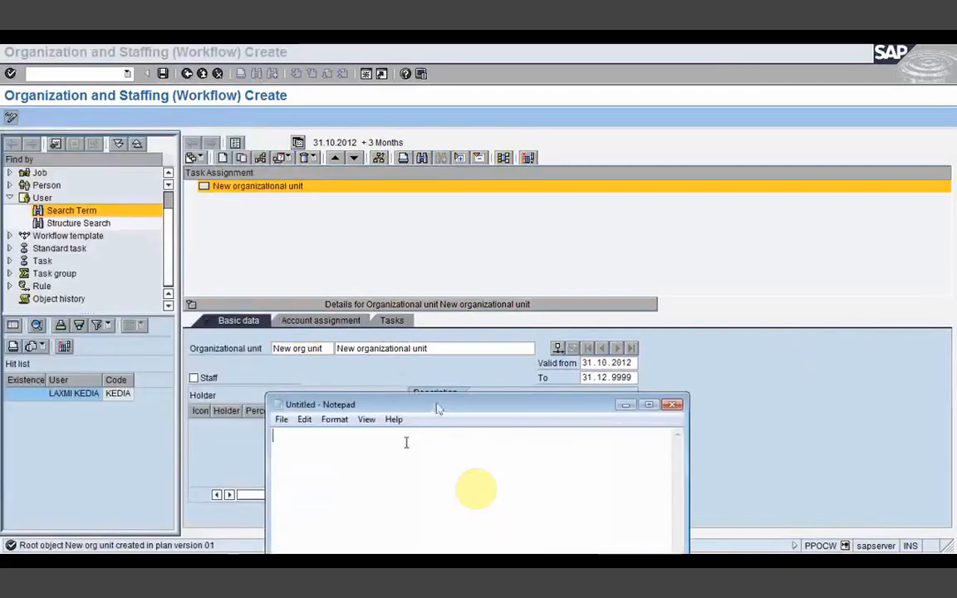
{"action": "left_click_drag", "start_coordinate": [441, 401], "coordinate": [334, 85]}
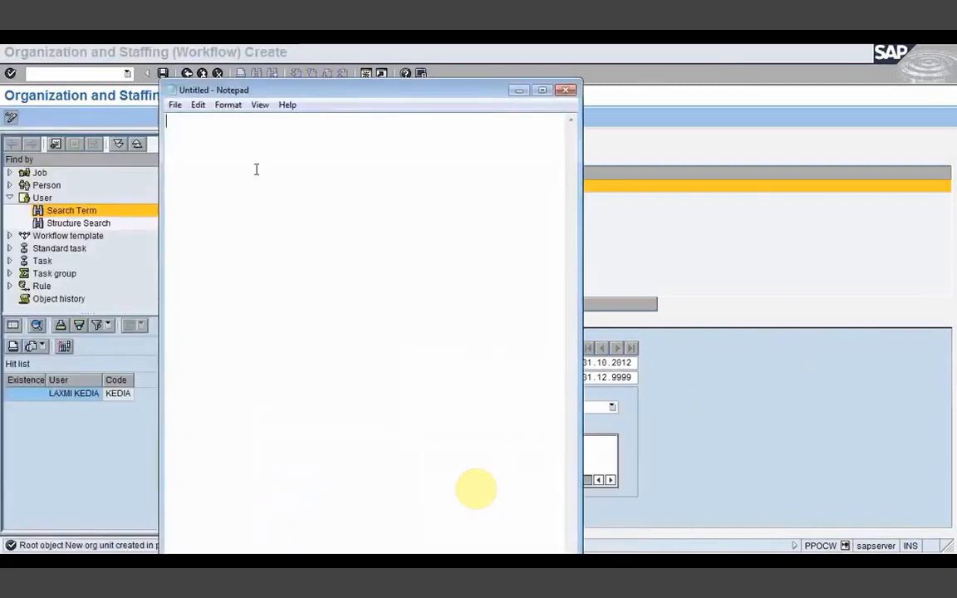
Step: Type 'Root Org unit IBM', 'Sub unit - Purchasing' and a 'Position - Purchase Job' line
{"action": "type", "text": "Root Org unit "}
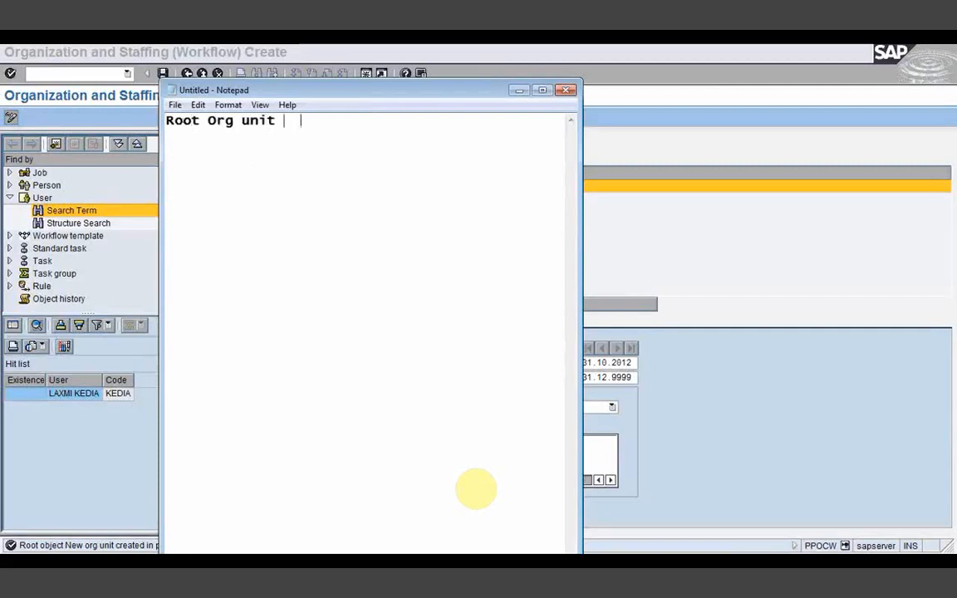
{"action": "type", "text": "  A"}
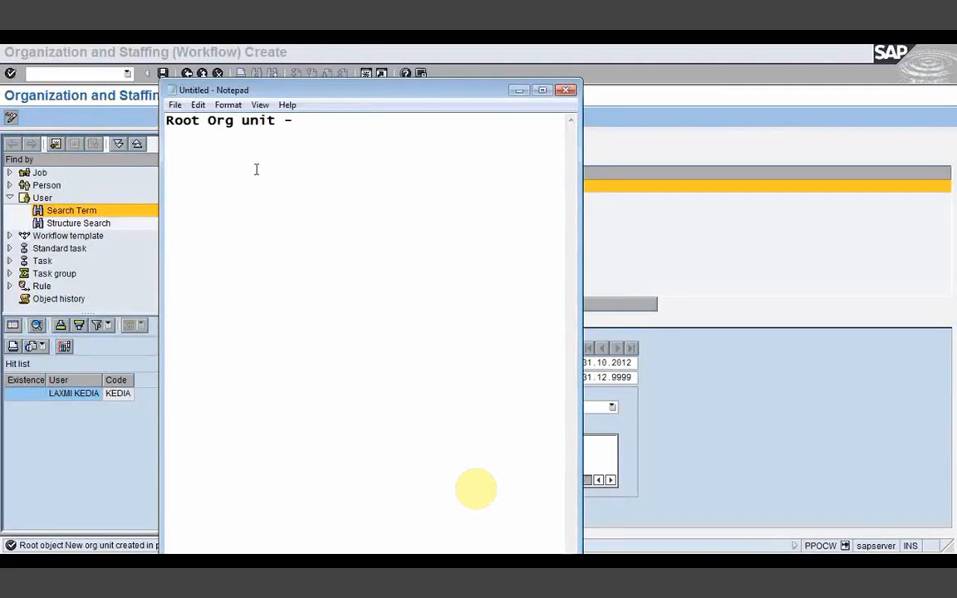
{"action": "type", "text": "BCD"}
{"action": "key", "text": "BackSpace"}
{"action": "key", "text": "BackSpace"}
{"action": "key", "text": "shift+Left"}
{"action": "key", "text": "shift+Left"}
{"action": "type", "text": "TCS"}
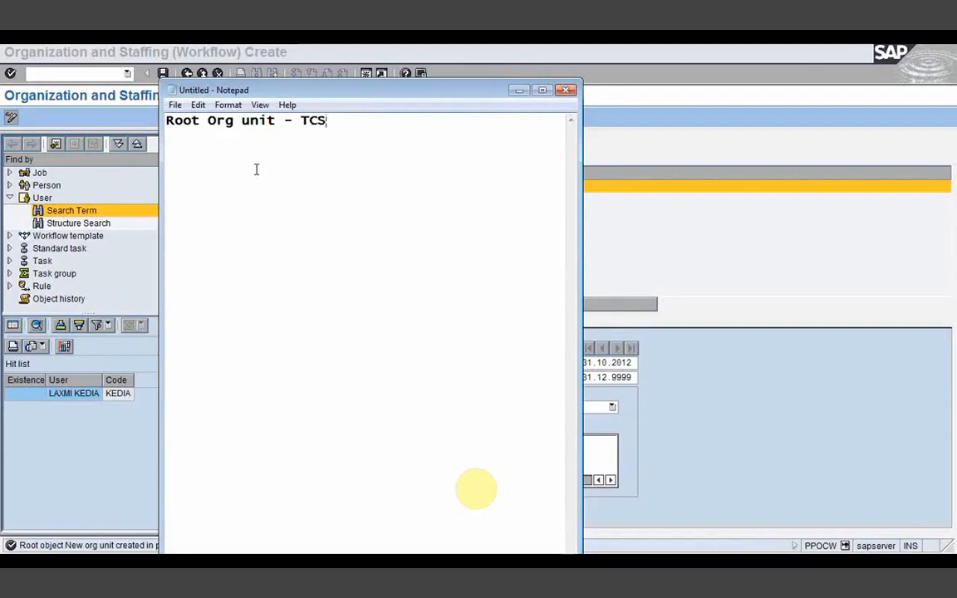
{"action": "key", "text": "BackSpace"}
{"action": "key", "text": "BackSpace"}
{"action": "key", "text": "BackSpace"}
{"action": "type", "text": "IBM"}
{"action": "key", "text": "Return"}
{"action": "type", "text": "Sub unit"}
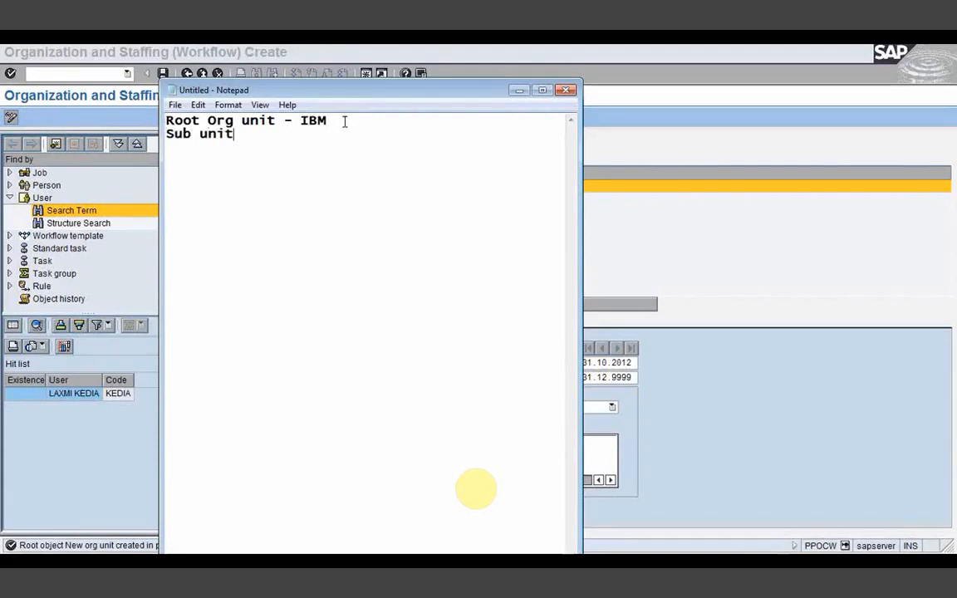
{"action": "type", "text": " - Purchasin"}
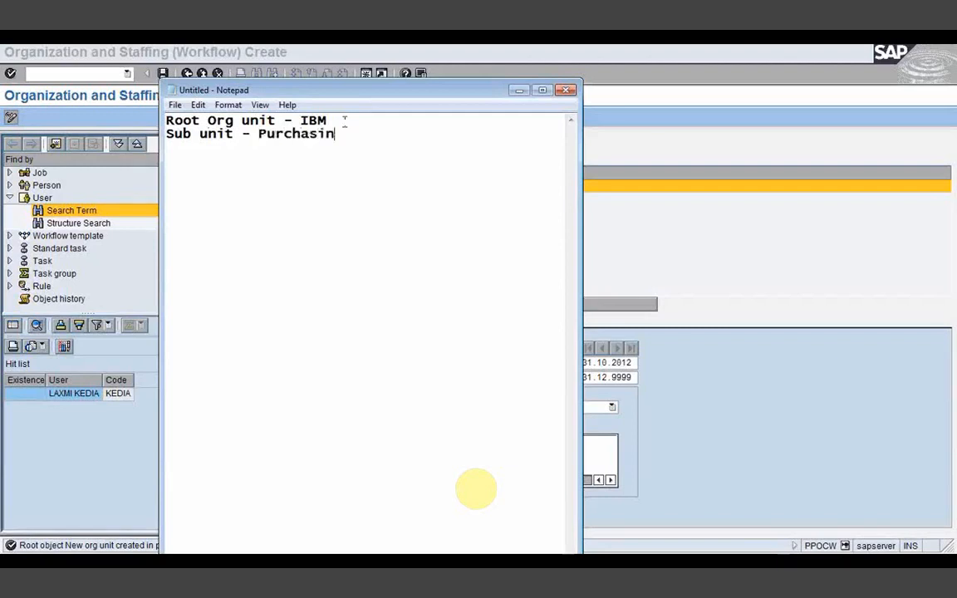
{"action": "key", "text": "Return"}
{"action": "type", "text": "g "}
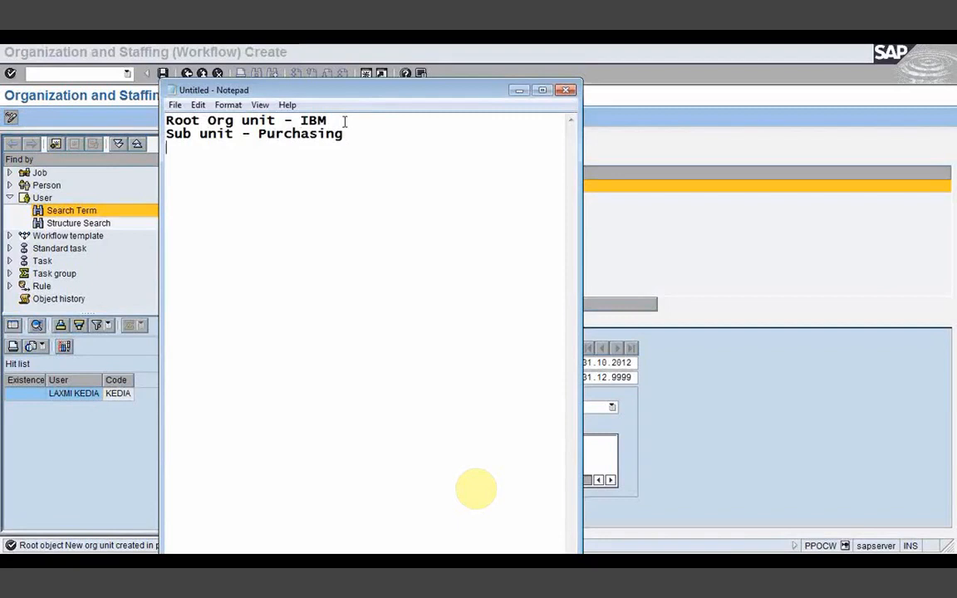
{"action": "type", "text": "Position -"}
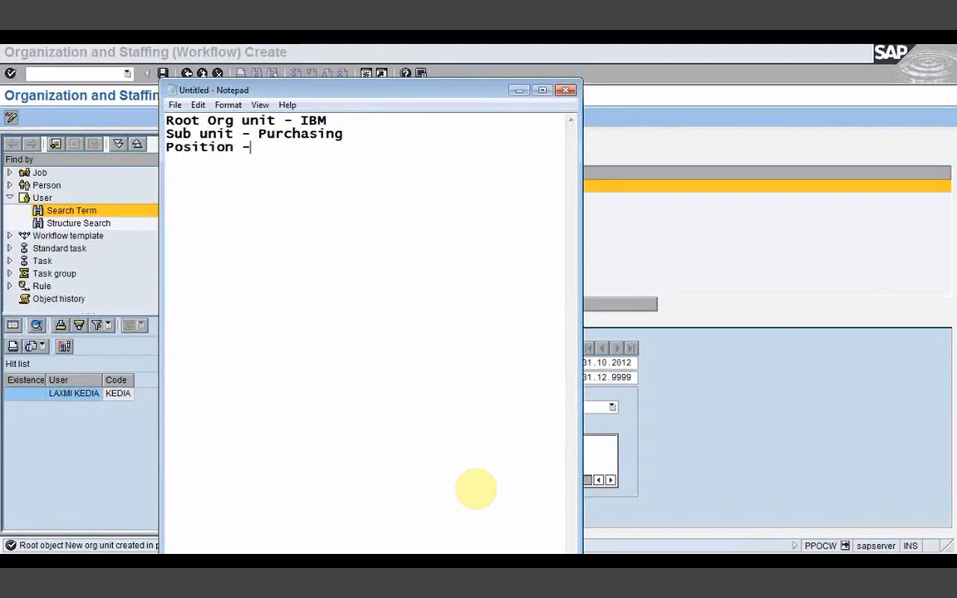
{"action": "type", "text": " Purchase "}
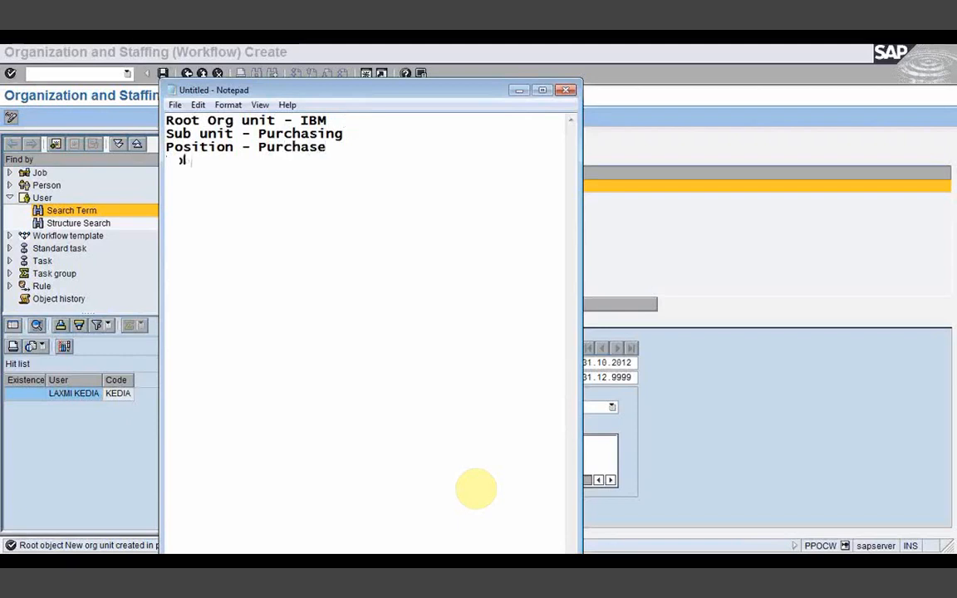
{"action": "type", "text": "Job"}
Step: Change the sub unit to 'IBM Purchasing', position to 'Purchase Dept', and add 'Job - Purchase'
{"action": "left_click", "coordinate": [331, 147]}
{"action": "left_click", "coordinate": [258, 133]}
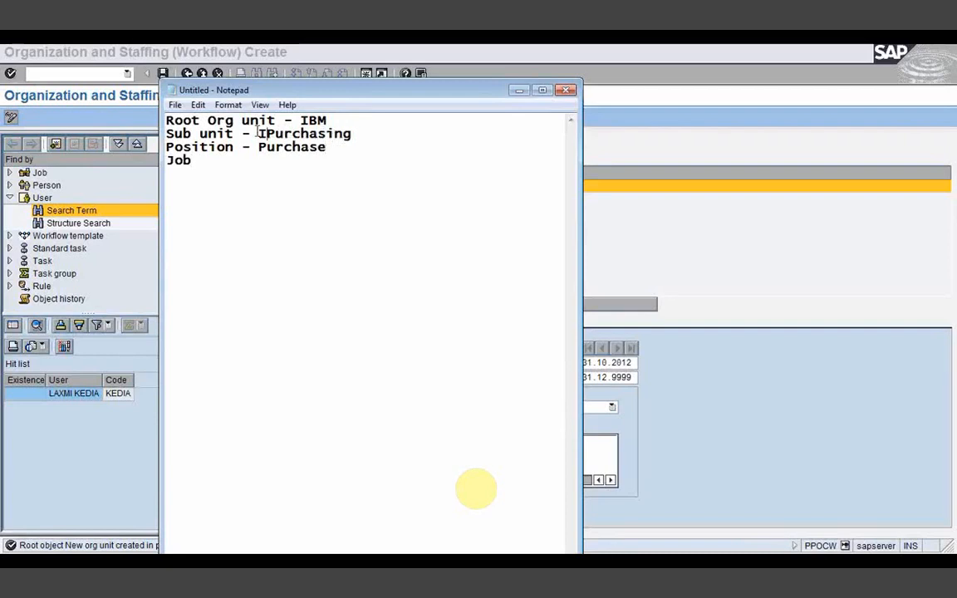
{"action": "type", "text": "IBM"}
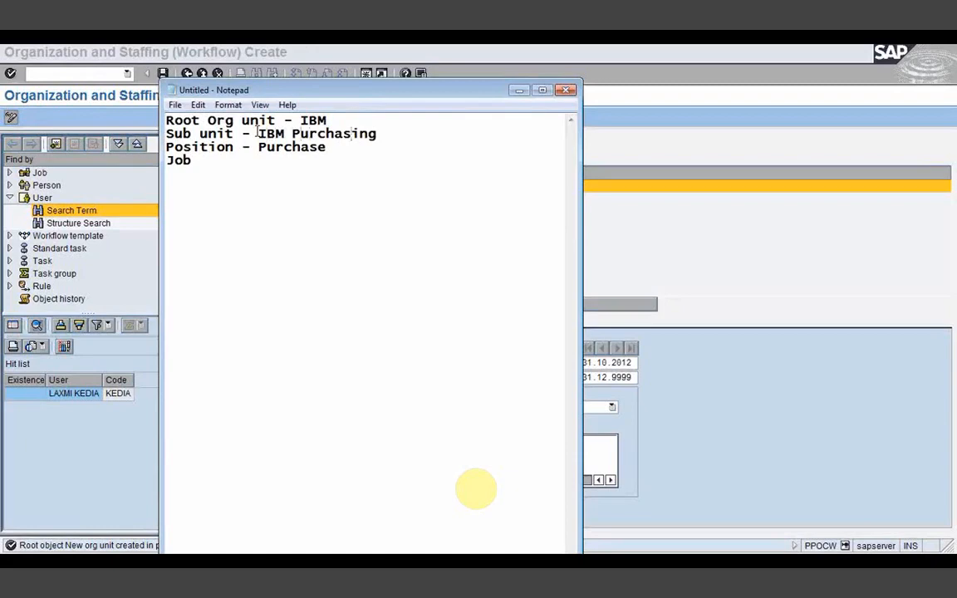
{"action": "left_click", "coordinate": [329, 148]}
{"action": "type", "text": "ng Job"}
{"action": "type", "text": " - O"}
{"action": "key", "text": "BackSpace"}
{"action": "type", "text": "Purchase"}
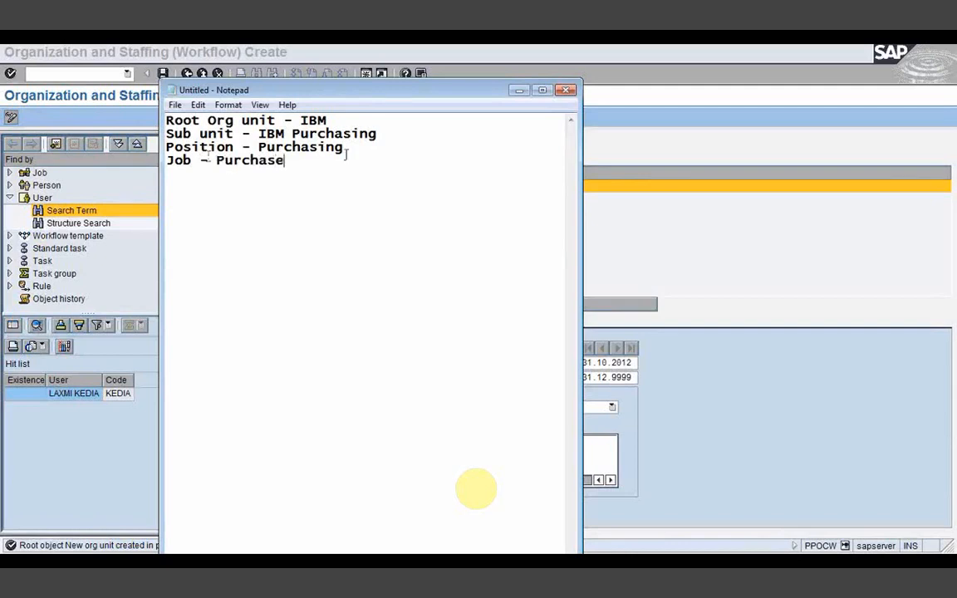
{"action": "left_click", "coordinate": [349, 147]}
{"action": "key", "text": "BackSpace"}
{"action": "key", "text": "BackSpace"}
{"action": "key", "text": "BackSpace"}
{"action": "type", "text": "Dept"}
Step: Add a 'User -' line with the user's ID below the Job line
{"action": "left_click", "coordinate": [301, 161]}
{"action": "key", "text": "Return"}
{"action": "type", "text": "User - "}
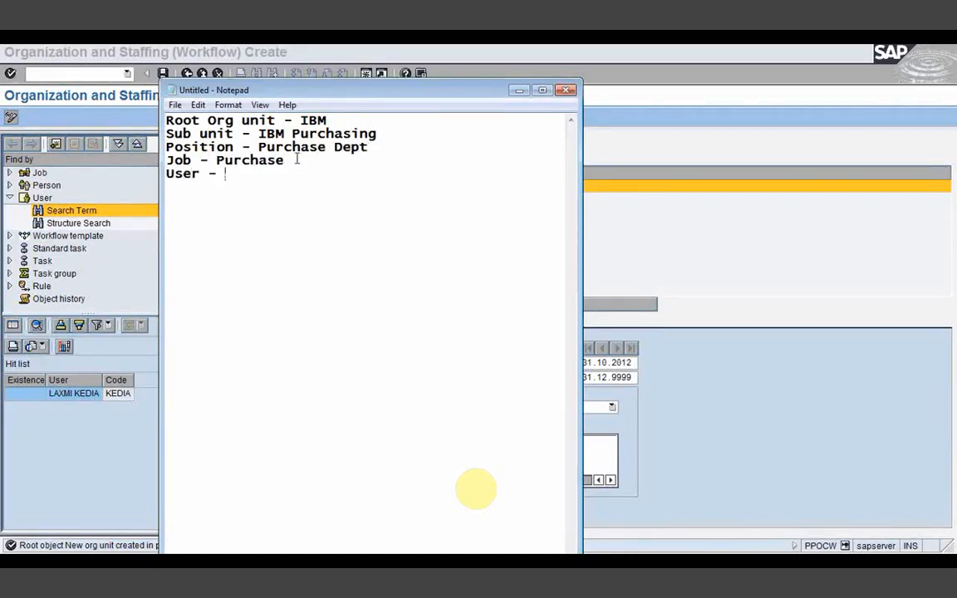
{"action": "key", "text": "Return"}
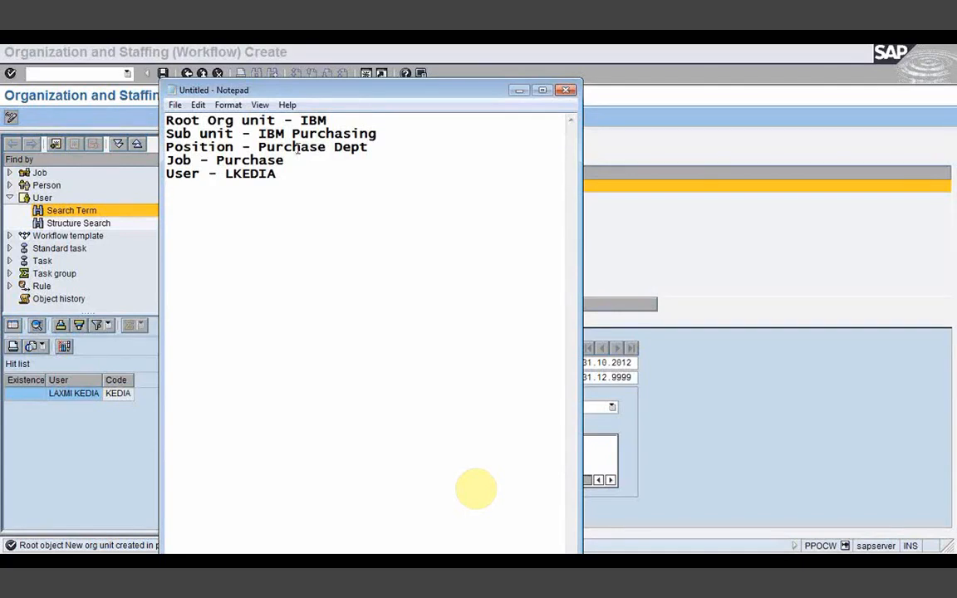
Step: Delete 'IBM' from the sub unit line so it reads Purchasing
{"action": "left_click", "coordinate": [292, 135]}
{"action": "key", "text": "BackSpace"}
{"action": "key", "text": "BackSpace"}
{"action": "key", "text": "BackSpace"}
{"action": "key", "text": "BackSpace"}
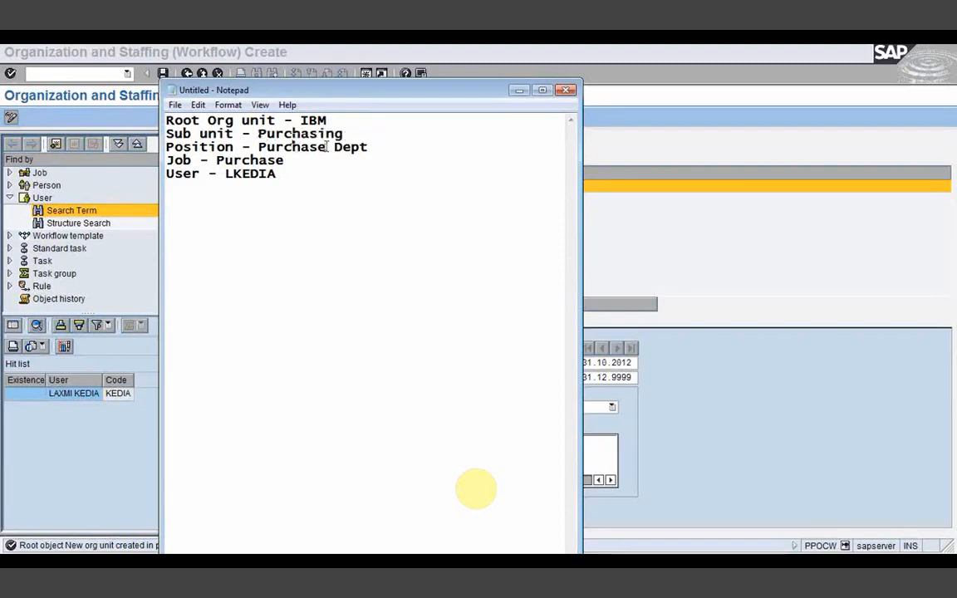
{"action": "left_click_drag", "start_coordinate": [334, 147], "coordinate": [363, 152]}
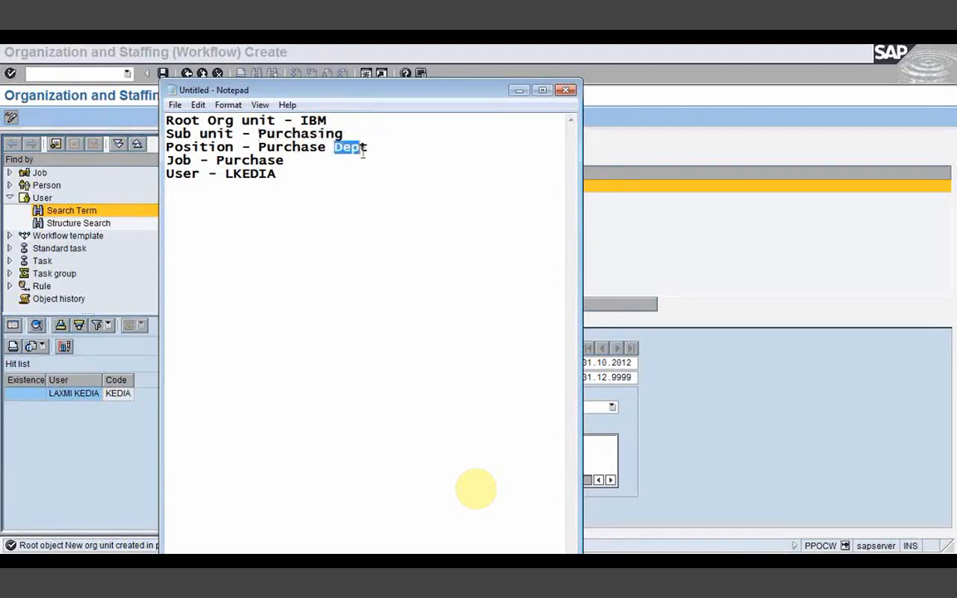
{"action": "left_click_drag", "start_coordinate": [363, 152], "coordinate": [368, 153]}
{"action": "left_click", "coordinate": [295, 285]}
{"action": "left_click", "coordinate": [294, 165]}
{"action": "left_click_drag", "start_coordinate": [259, 147], "coordinate": [365, 143]}
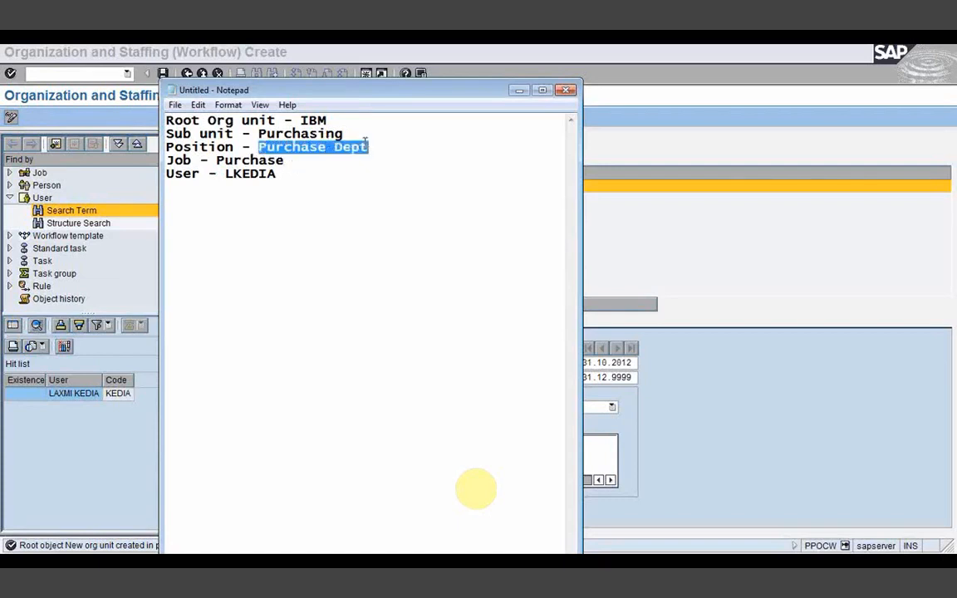
{"action": "left_click_drag", "start_coordinate": [215, 160], "coordinate": [288, 170]}
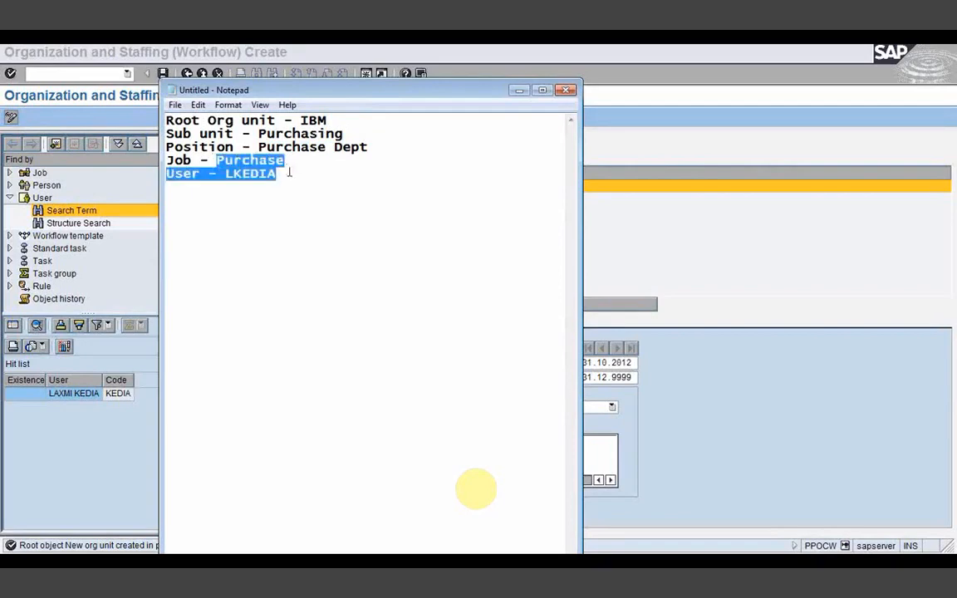
{"action": "left_click", "coordinate": [289, 172]}
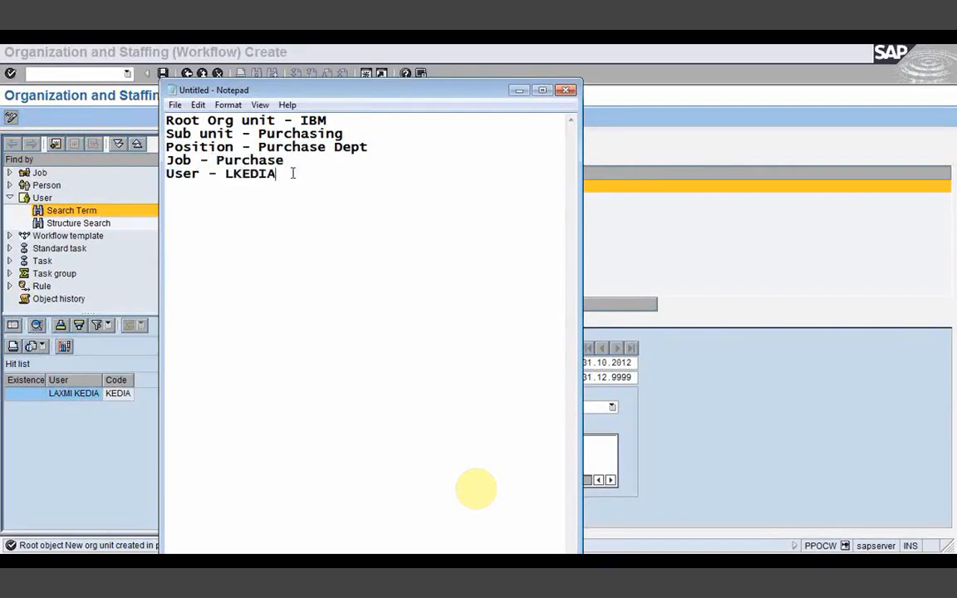
{"action": "left_click_drag", "start_coordinate": [258, 147], "coordinate": [370, 147]}
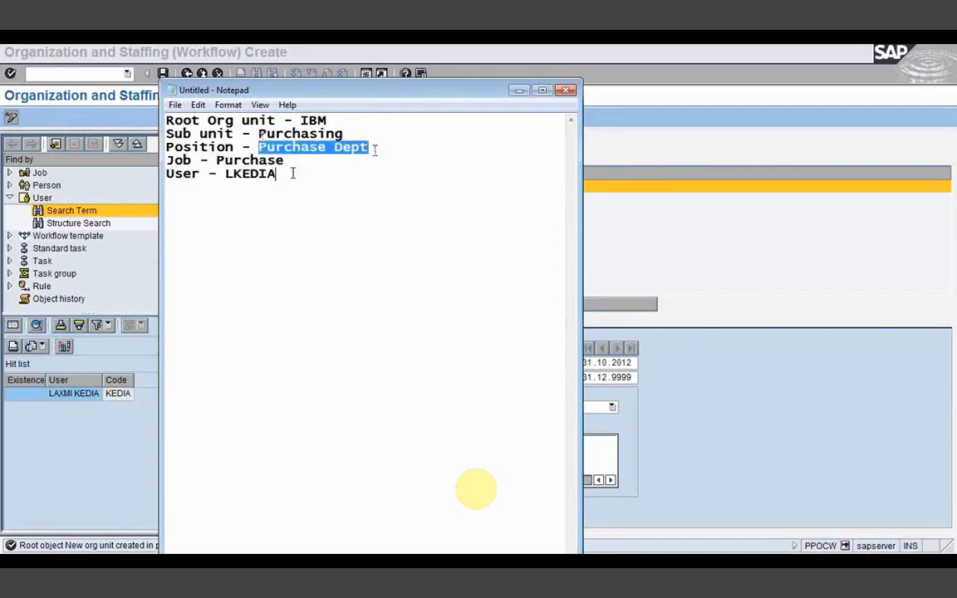
{"action": "left_click", "coordinate": [218, 159]}
{"action": "left_click_drag", "start_coordinate": [286, 160], "coordinate": [293, 165]}
{"action": "left_click", "coordinate": [294, 169]}
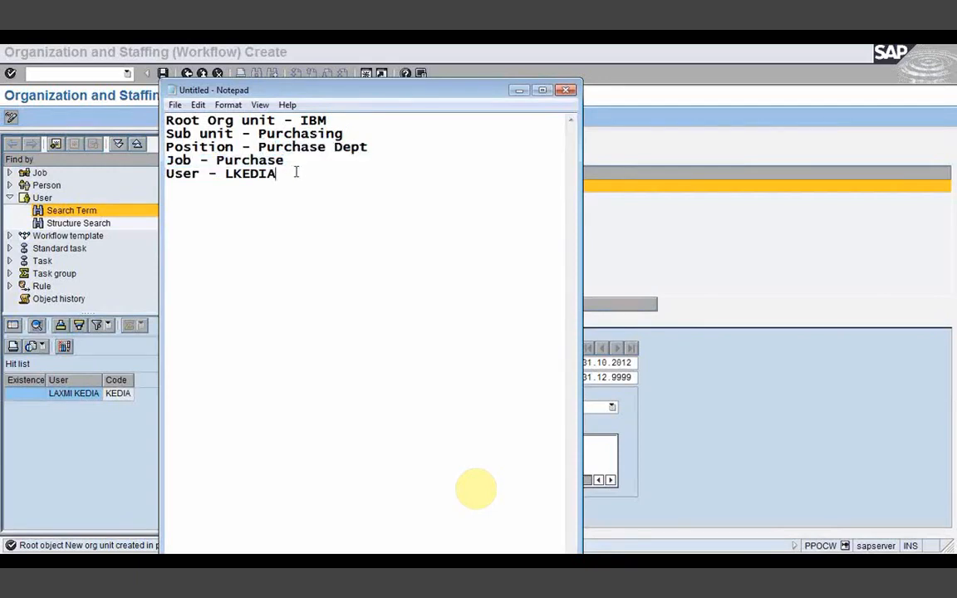
Step: Replace 'Dept' with 'officer' so the position reads 'Purchase officer'
{"action": "left_click", "coordinate": [754, 232]}
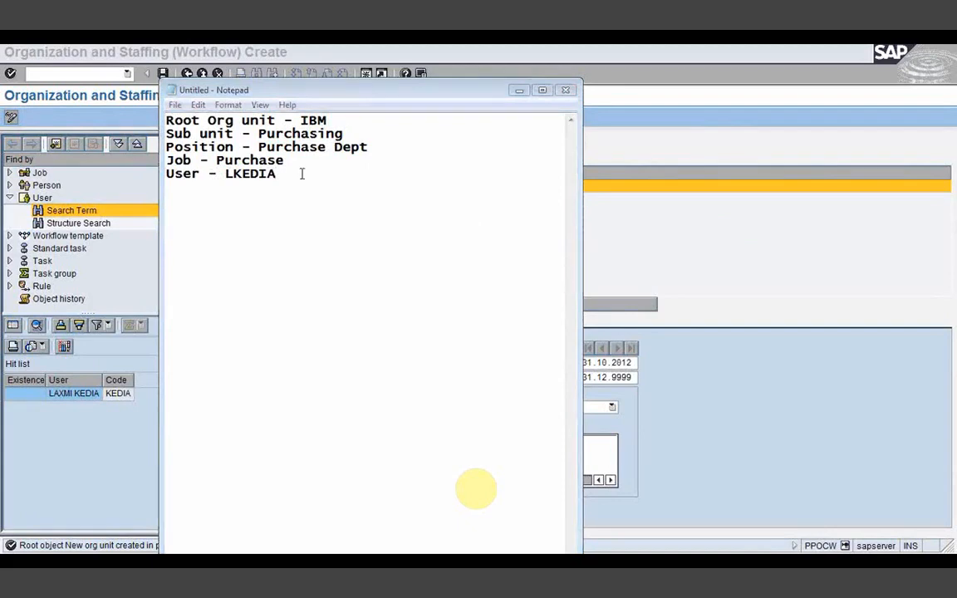
{"action": "left_click", "coordinate": [260, 146]}
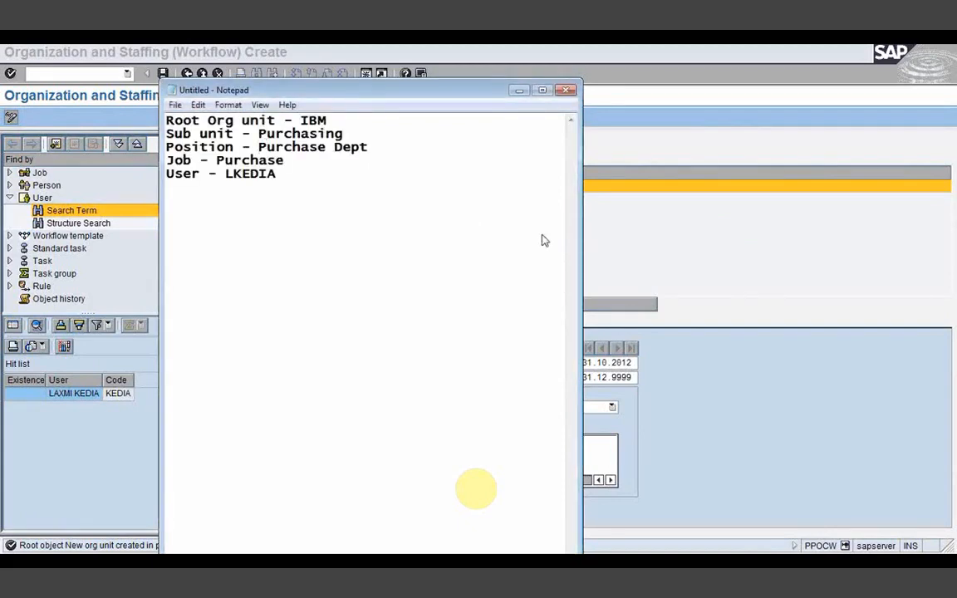
{"action": "key", "text": "alt+Tab"}
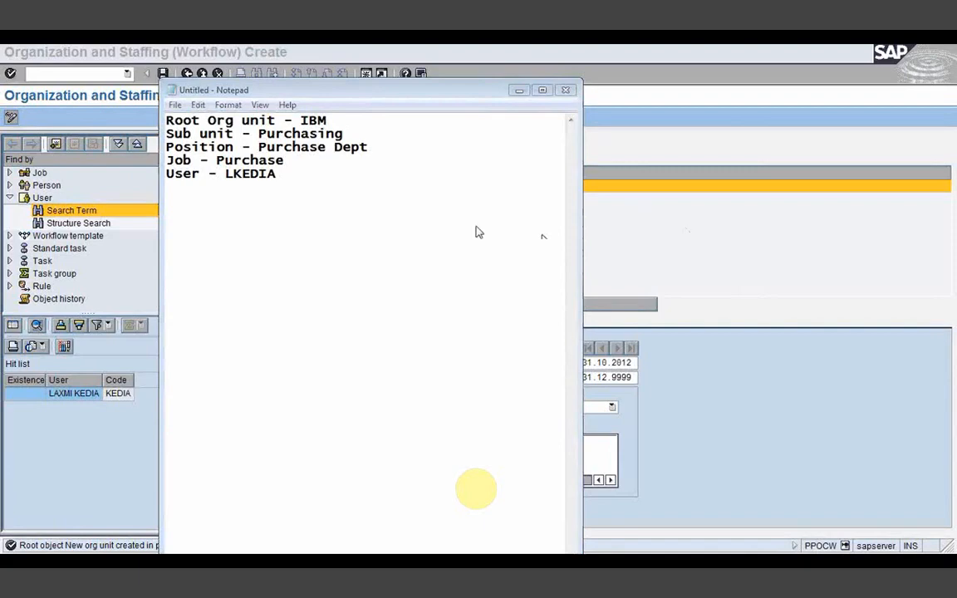
{"action": "left_click", "coordinate": [303, 161]}
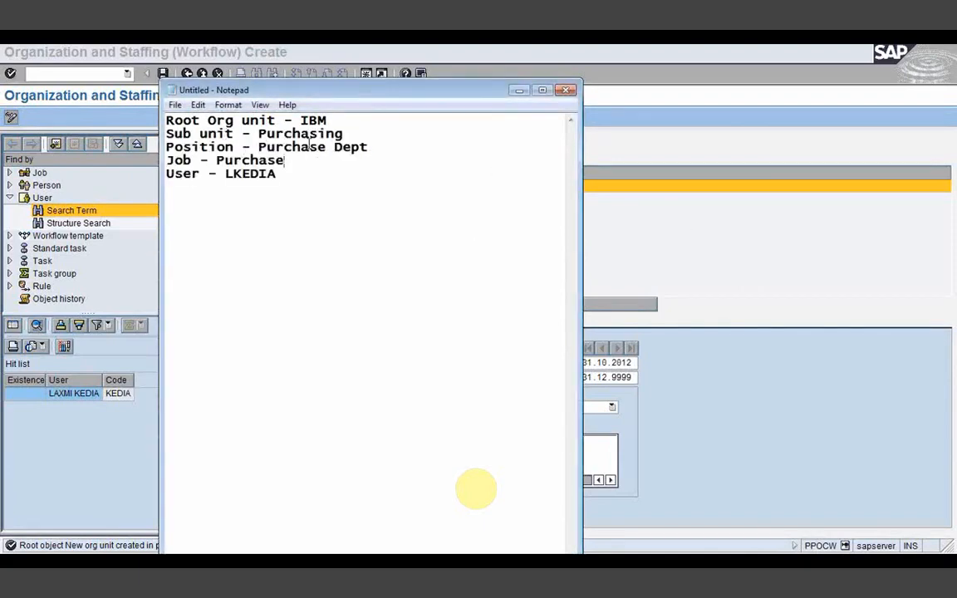
{"action": "left_click_drag", "start_coordinate": [317, 146], "coordinate": [375, 152]}
{"action": "key", "text": "Delete"}
{"action": "type", "text": "e ofiicer"}
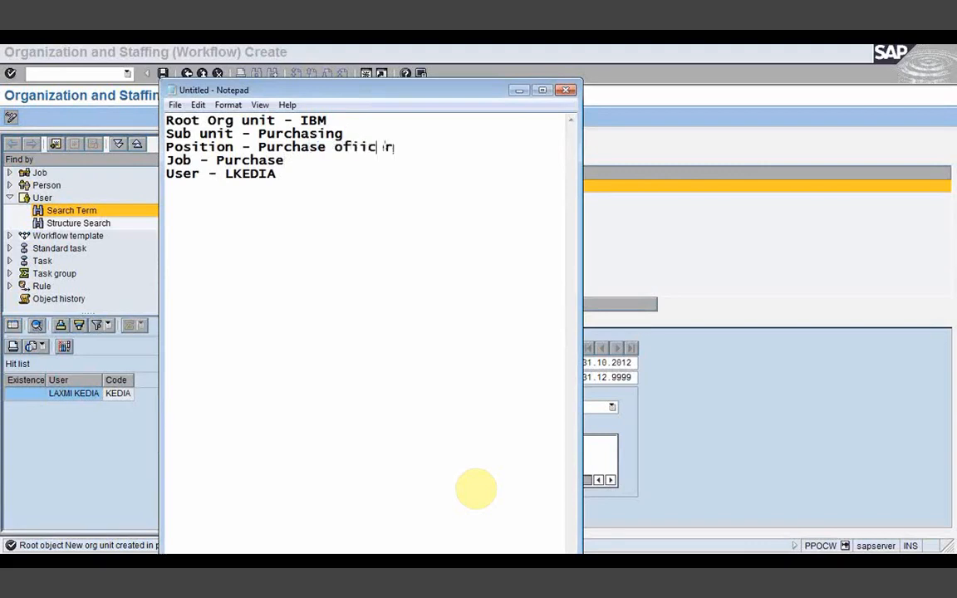
{"action": "key", "text": "Left"}
{"action": "key", "text": "Left"}
{"action": "key", "text": "BackSpace"}
{"action": "type", "text": "f"}
Step: Add a 'Work-center -' line below the user ID line
{"action": "left_click_drag", "start_coordinate": [291, 173], "coordinate": [216, 160]}
{"action": "left_click", "coordinate": [278, 179]}
{"action": "left_click_drag", "start_coordinate": [279, 179], "coordinate": [168, 147]}
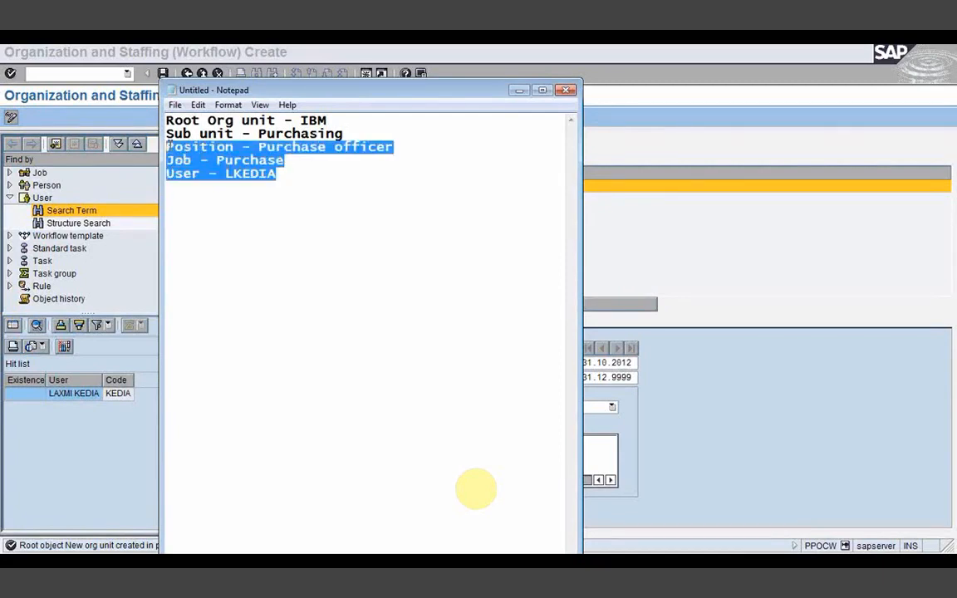
{"action": "left_click", "coordinate": [217, 162]}
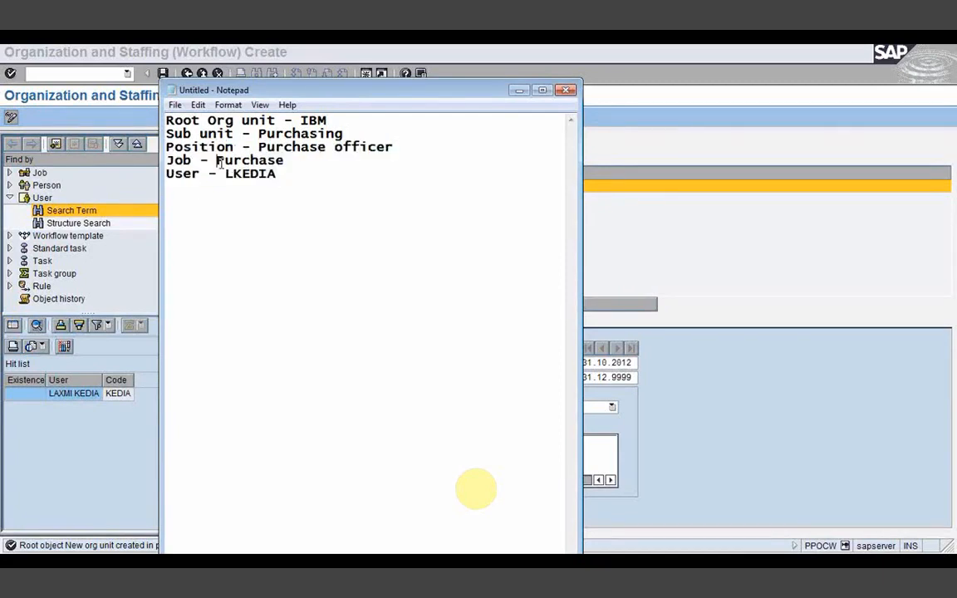
{"action": "double_click", "coordinate": [264, 173]}
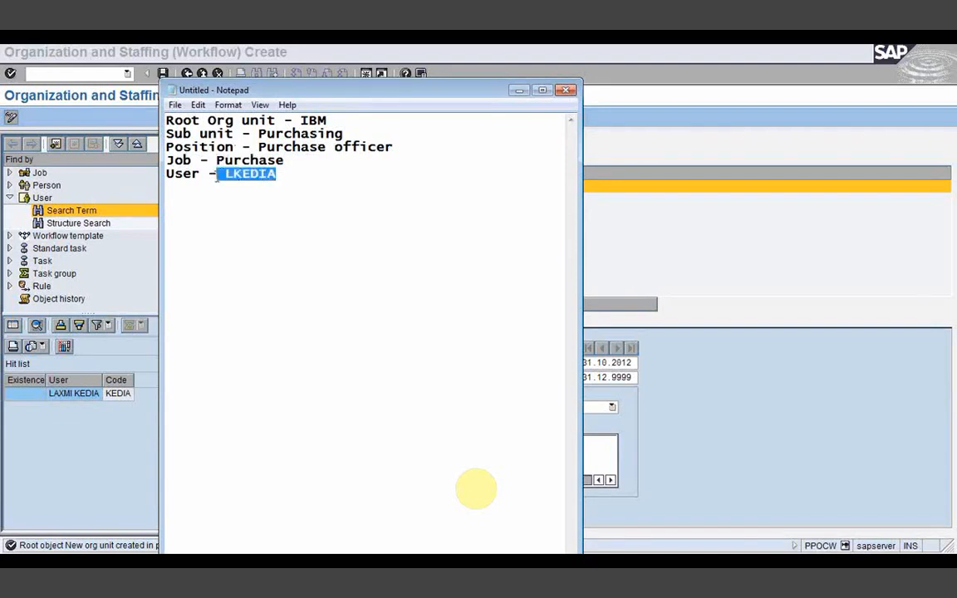
{"action": "left_click", "coordinate": [282, 173]}
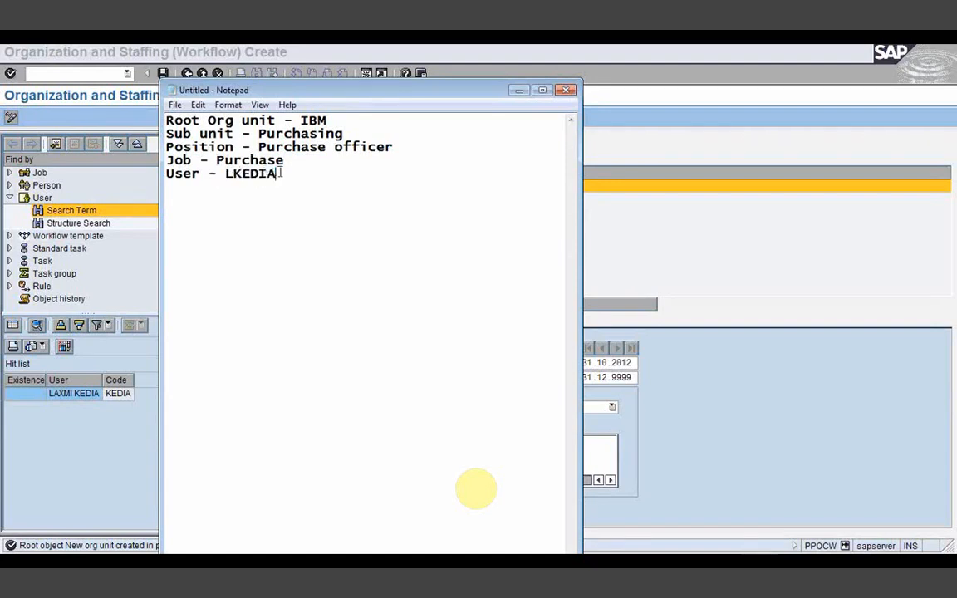
{"action": "key", "text": "Return"}
{"action": "type", "text": "Work-center -"}
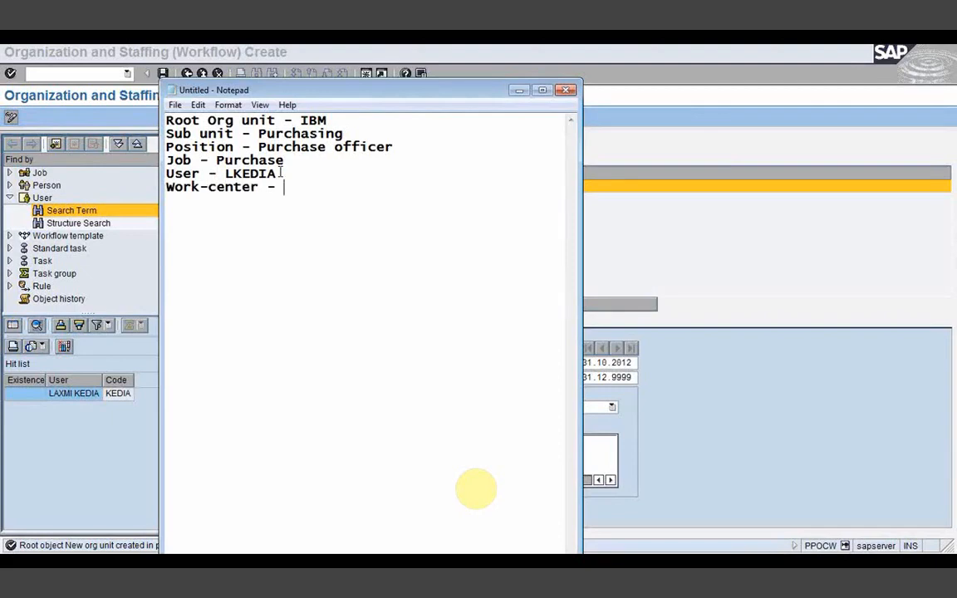
Step: Complete the line as 'Work-center - Work_purchase' and minimize Notepad to return to SAP
{"action": "type", "text": "ork-center - Work_purcha"}
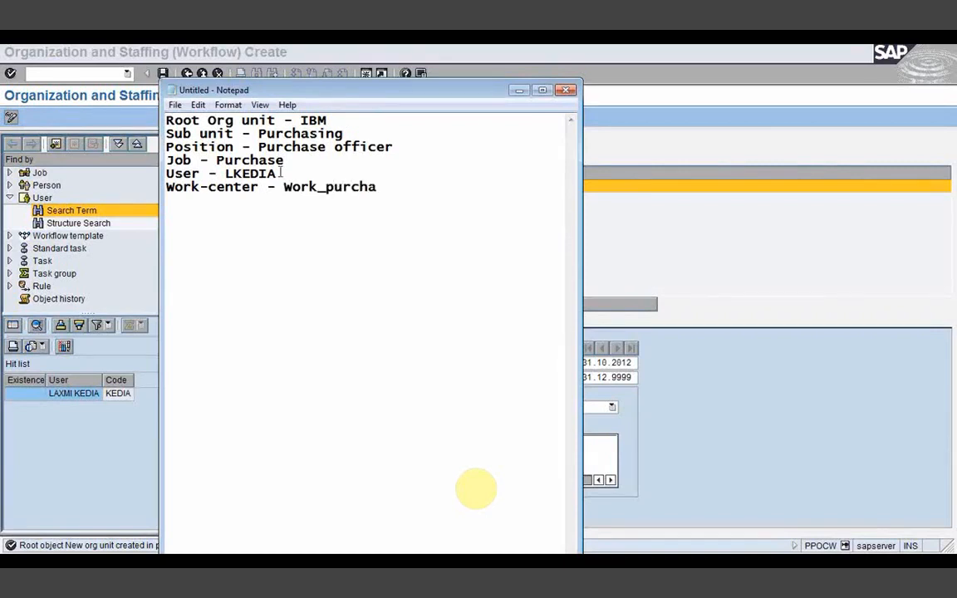
{"action": "type", "text": "se"}
{"action": "left_click_drag", "start_coordinate": [395, 188], "coordinate": [154, 118]}
{"action": "left_click", "coordinate": [196, 241]}
{"action": "left_click", "coordinate": [517, 91]}
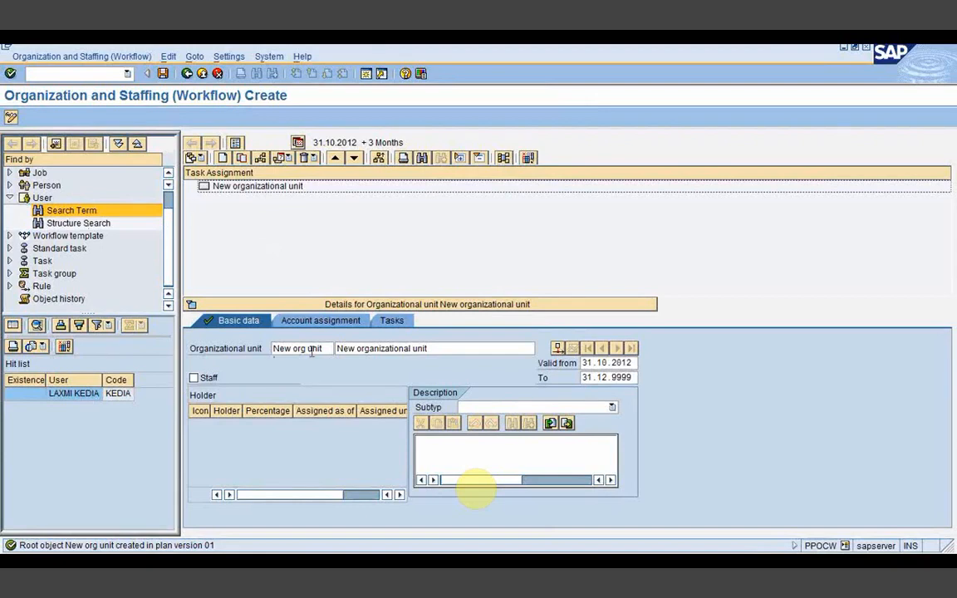
Step: Replace 'New org unit' with IBM as both short name and description, then save
{"action": "left_click_drag", "start_coordinate": [324, 348], "coordinate": [274, 344]}
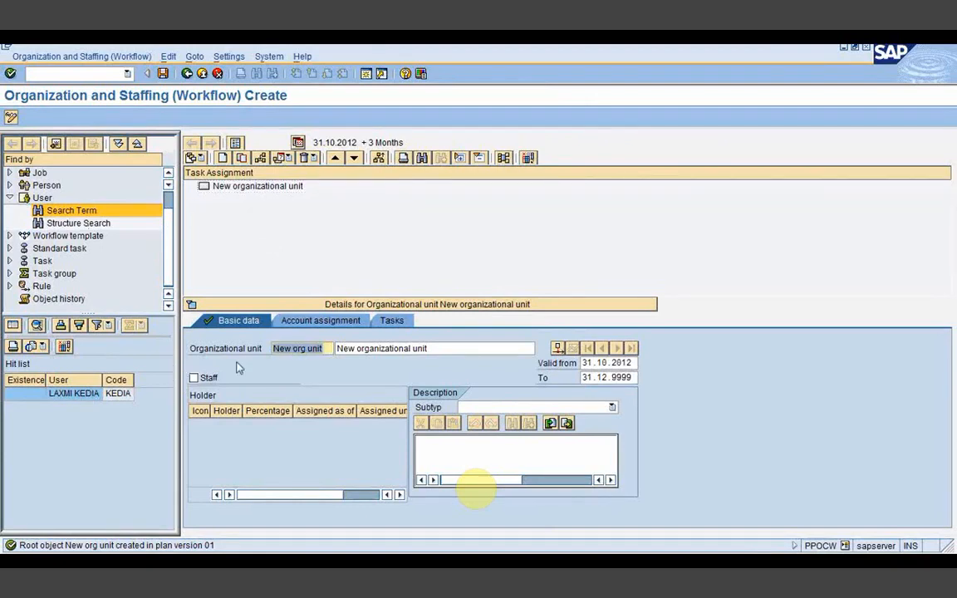
{"action": "key", "text": "BackSpace"}
{"action": "type", "text": "IBM"}
{"action": "key", "text": "Tab"}
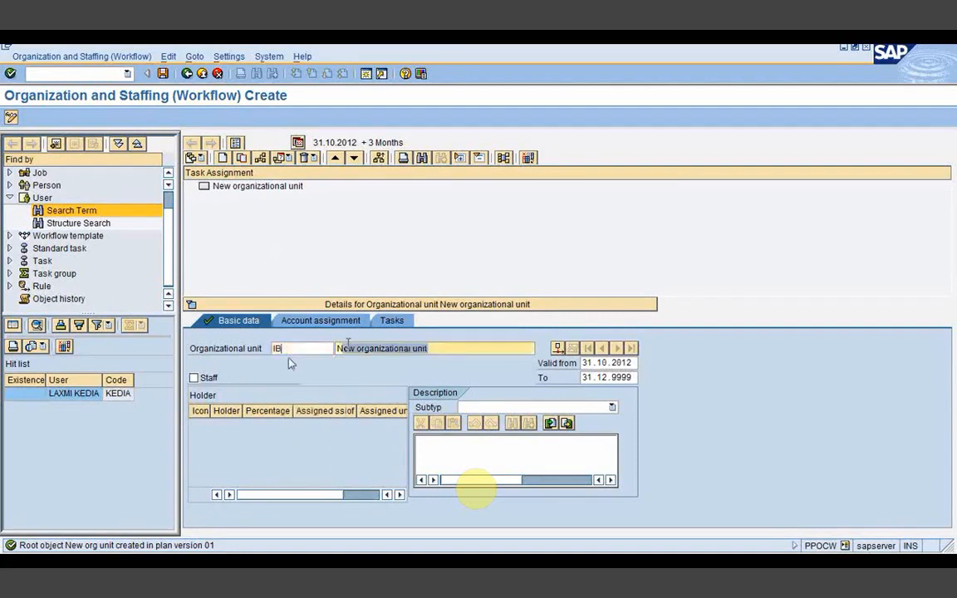
{"action": "key", "text": "BackSpace"}
{"action": "type", "text": "IB"}
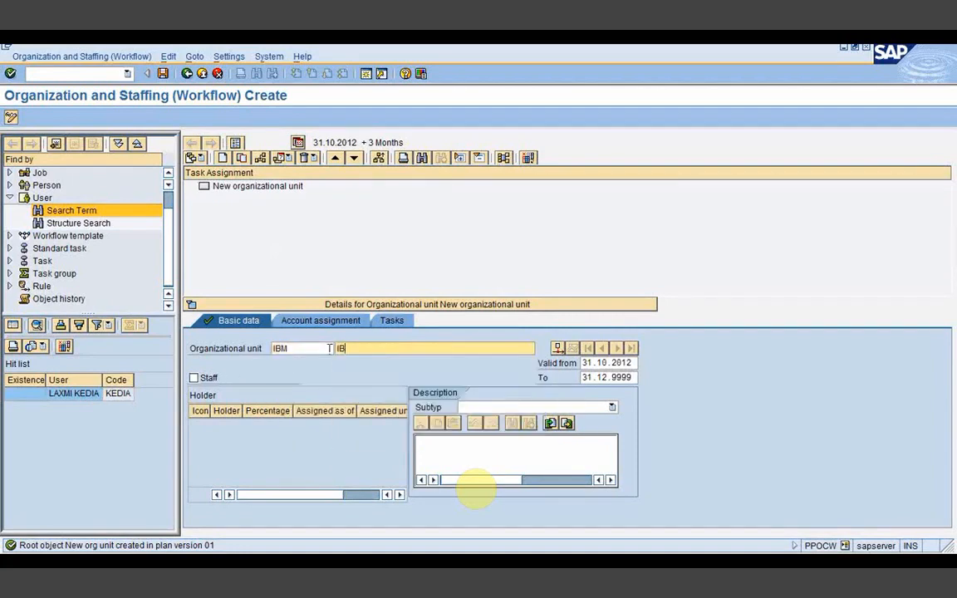
{"action": "type", "text": "M"}
{"action": "left_click", "coordinate": [163, 73]}
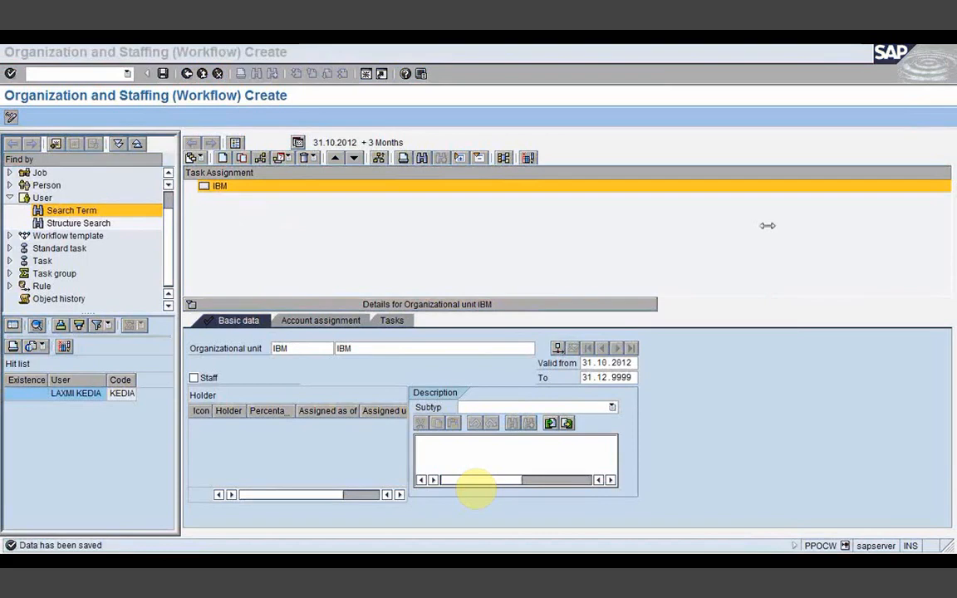
{"action": "left_click", "coordinate": [224, 191]}
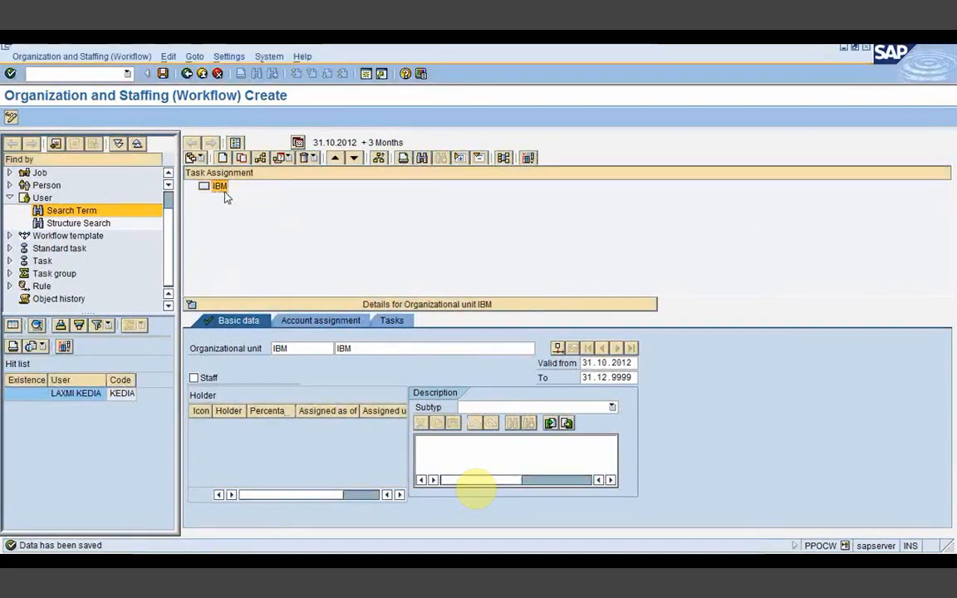
Step: Create a subordinate org unit under IBM via the line supervisor relationship
{"action": "left_click", "coordinate": [223, 157]}
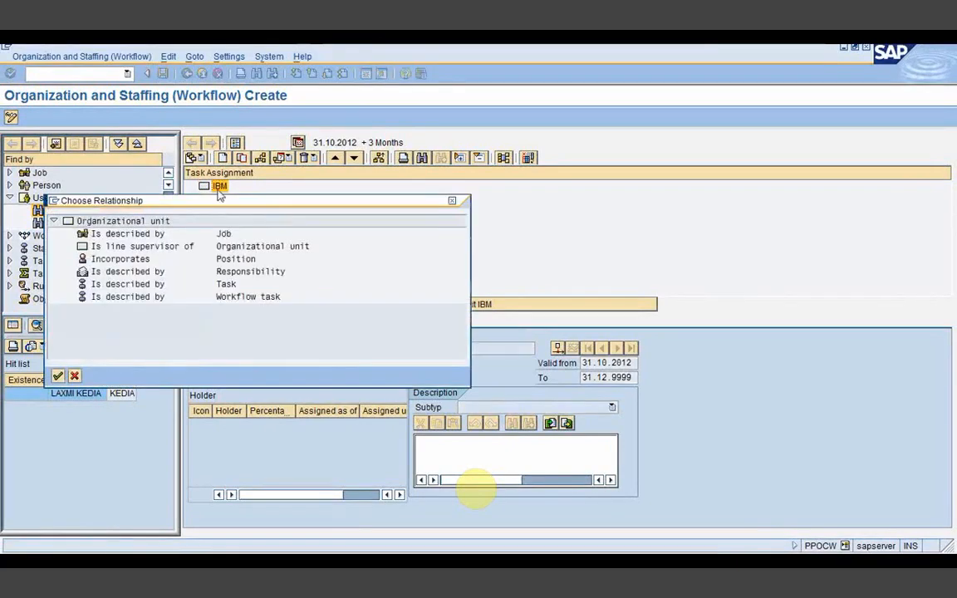
{"action": "left_click", "coordinate": [124, 247]}
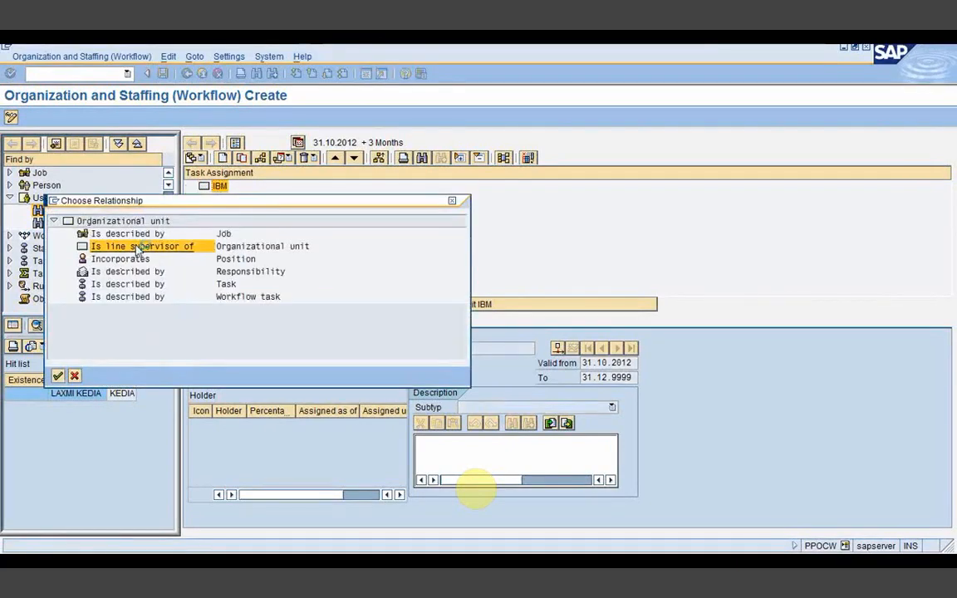
{"action": "double_click", "coordinate": [132, 250]}
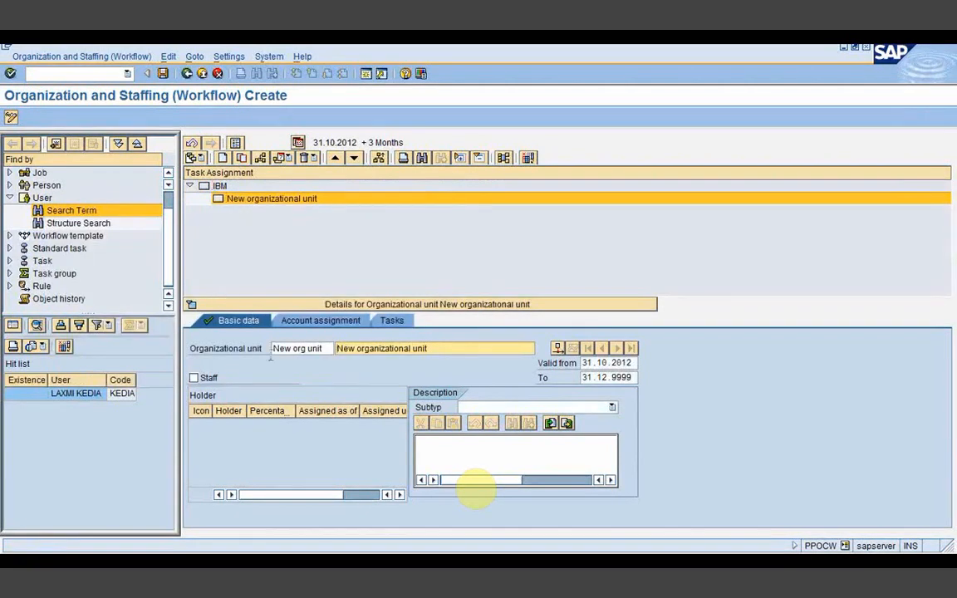
{"action": "left_click_drag", "start_coordinate": [326, 349], "coordinate": [283, 353]}
{"action": "key", "text": "BackSpace"}
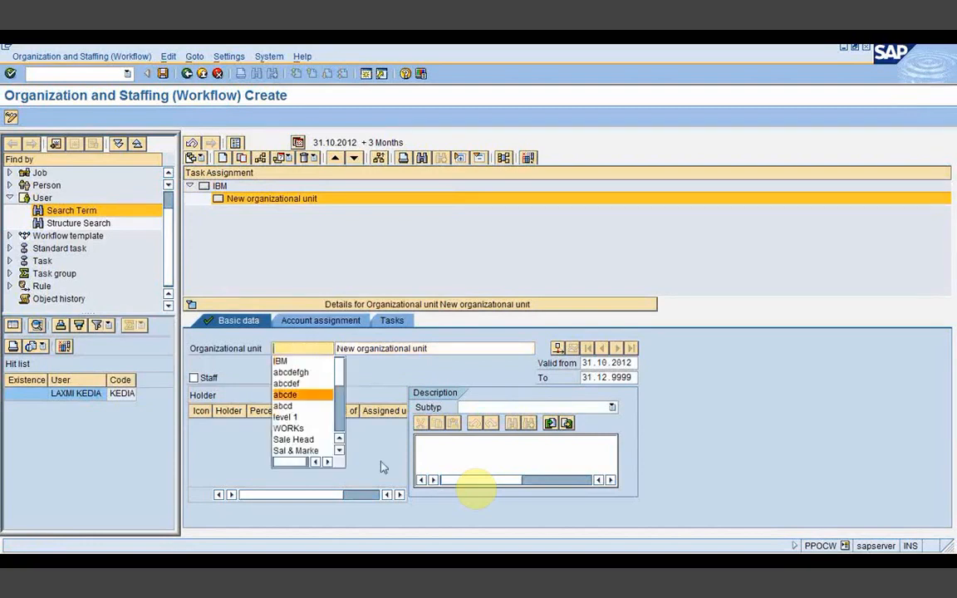
Step: Copy 'Purchasing' from the notes into the unit's short name and name, then save
{"action": "key", "text": "alt+Tab"}
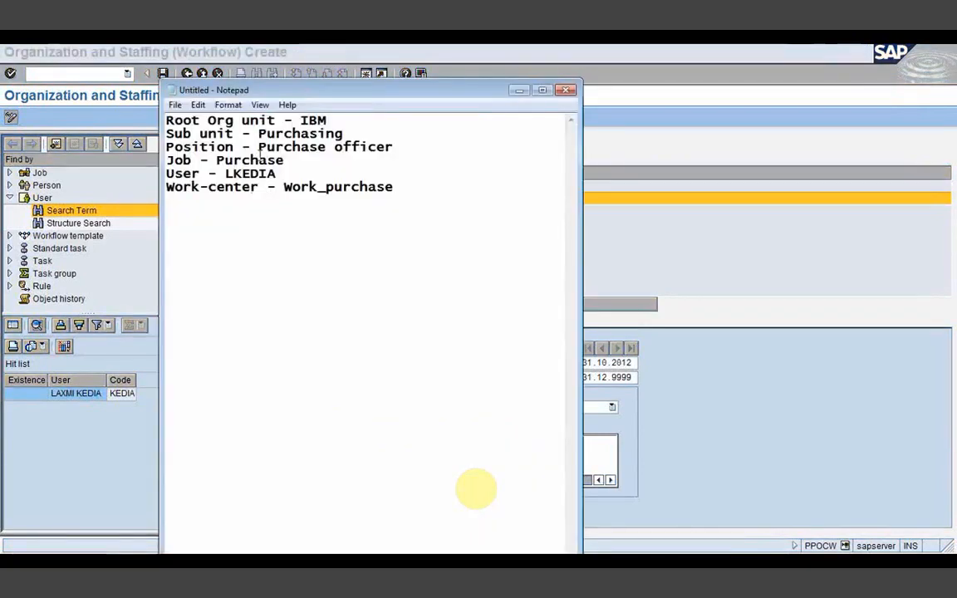
{"action": "left_click_drag", "start_coordinate": [259, 133], "coordinate": [345, 134]}
{"action": "key", "text": "ctrl+c"}
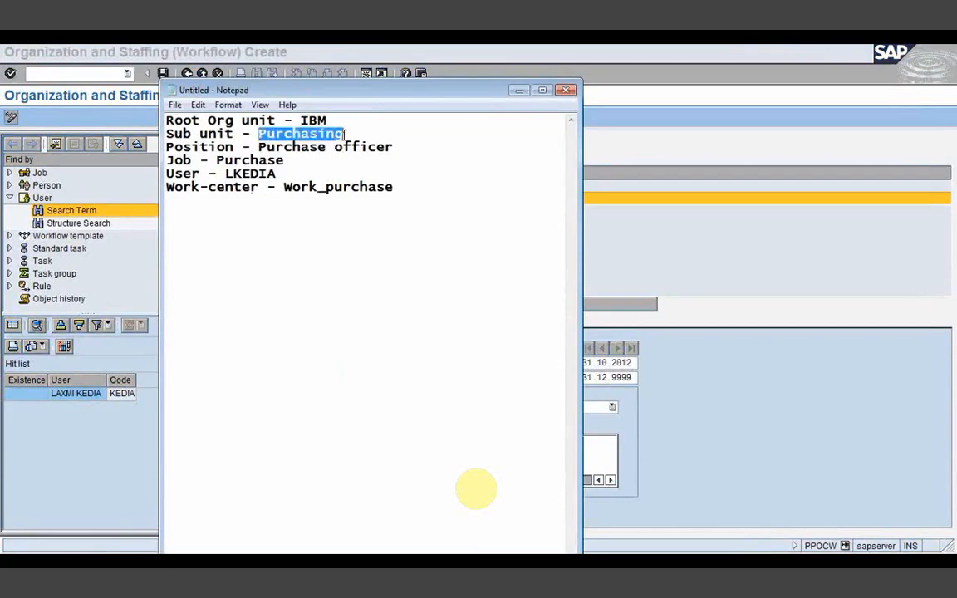
{"action": "left_click", "coordinate": [524, 91]}
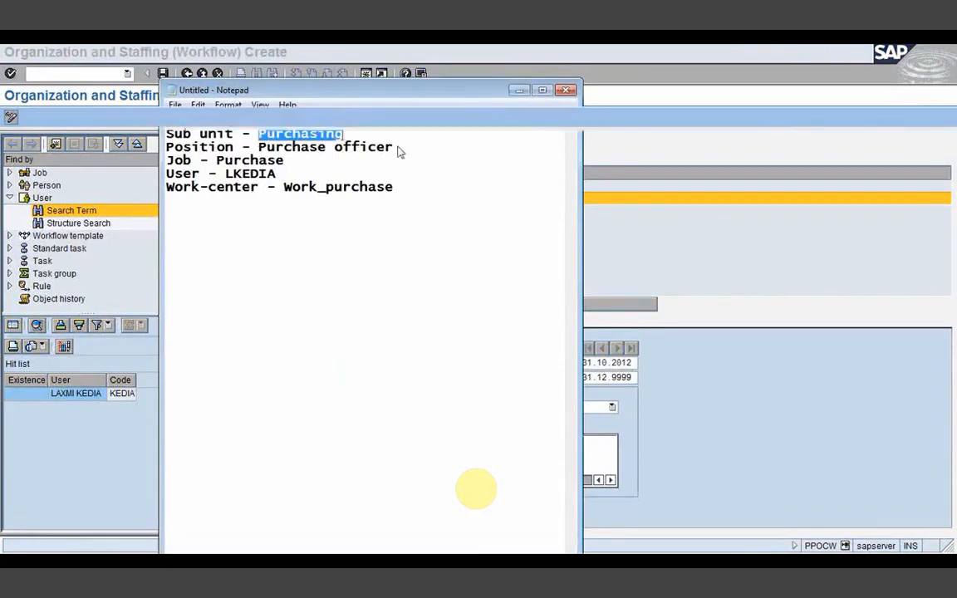
{"action": "key", "text": "ctrl+v"}
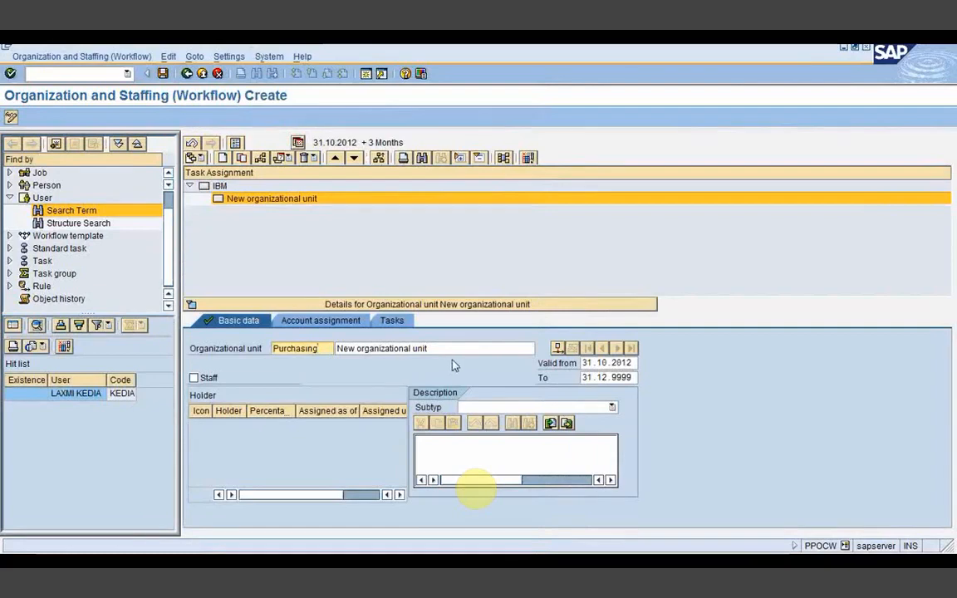
{"action": "left_click_drag", "start_coordinate": [428, 348], "coordinate": [343, 357]}
{"action": "key", "text": "ctrl+v"}
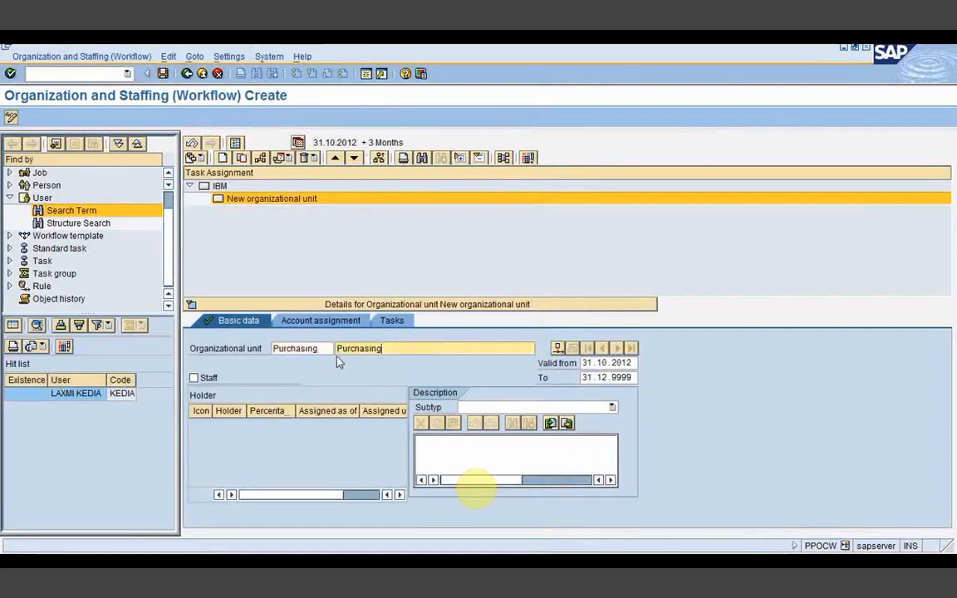
{"action": "left_click", "coordinate": [163, 75]}
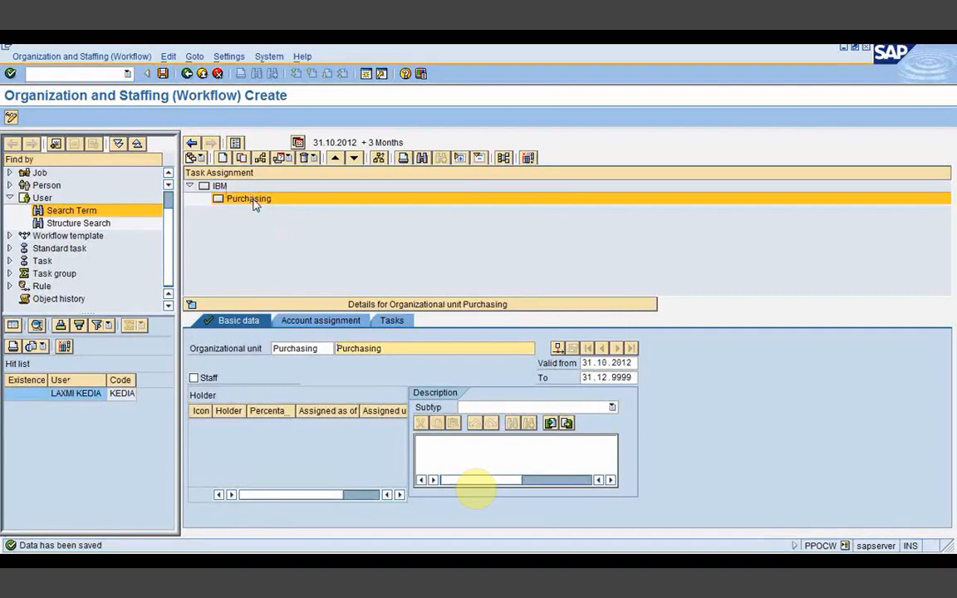
Step: Create a new position under the Purchasing unit via the Incorporates relationship
{"action": "left_click", "coordinate": [255, 202]}
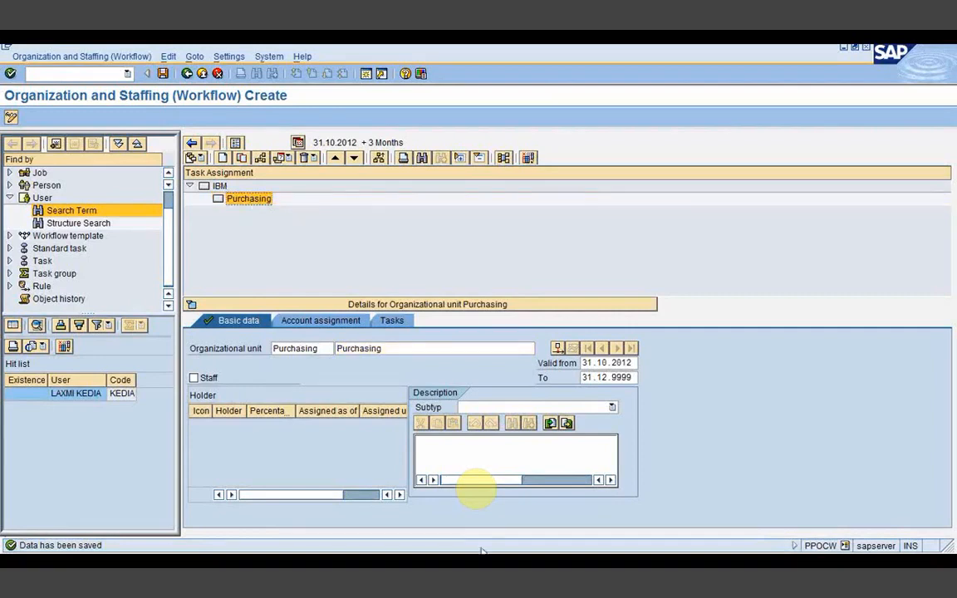
{"action": "left_click", "coordinate": [484, 558]}
{"action": "left_click", "coordinate": [484, 558]}
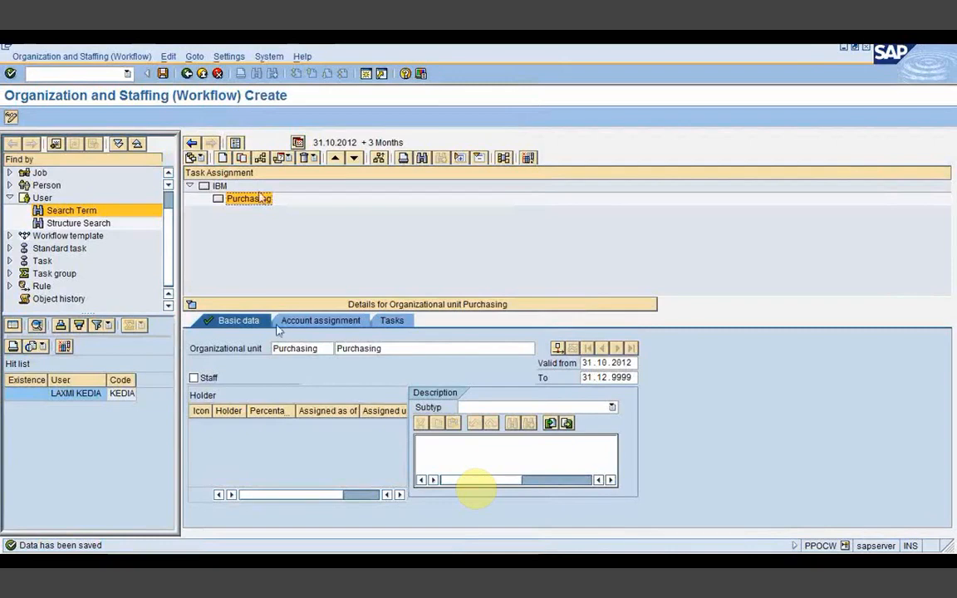
{"action": "left_click", "coordinate": [224, 158]}
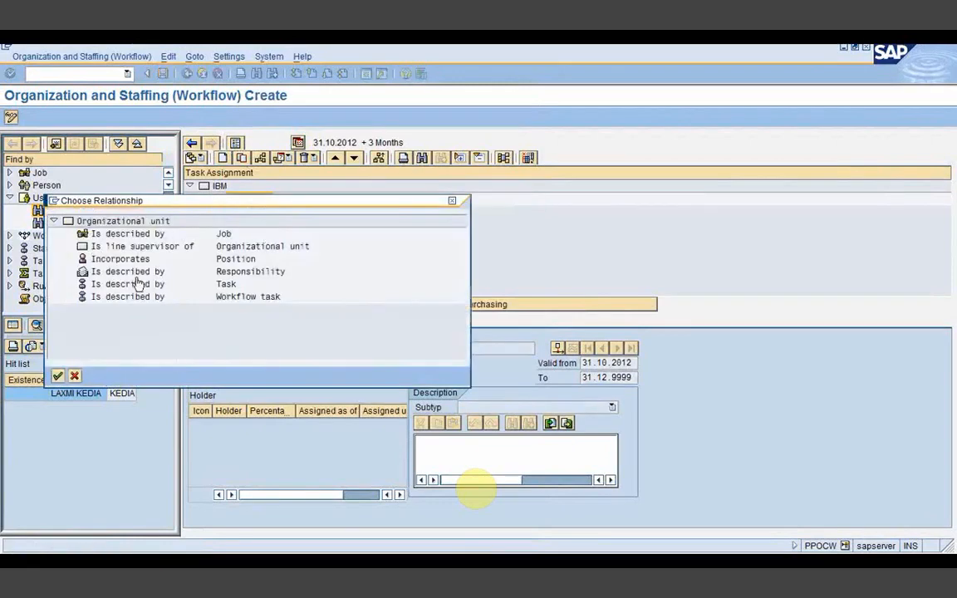
{"action": "left_click", "coordinate": [124, 260]}
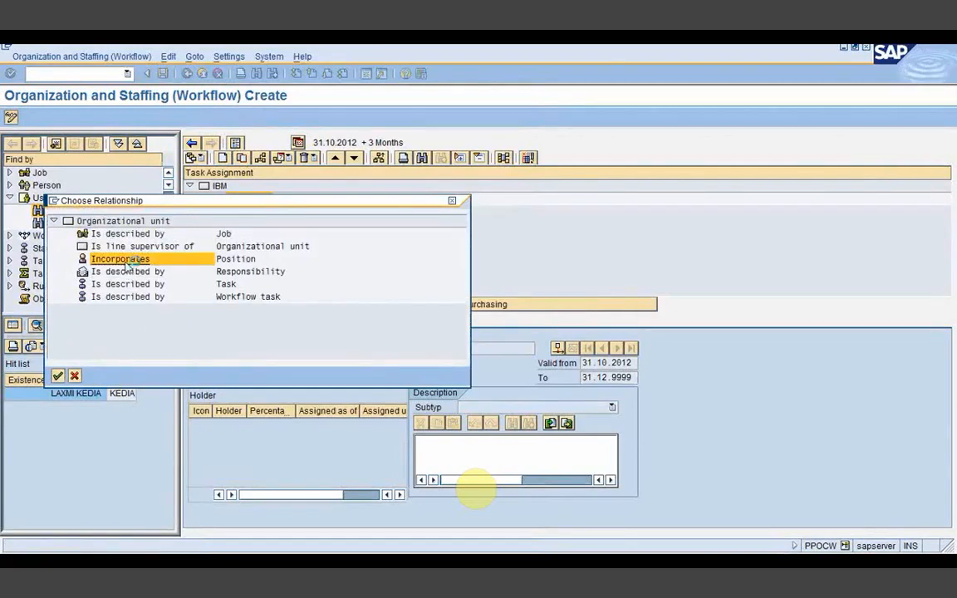
{"action": "double_click", "coordinate": [124, 261]}
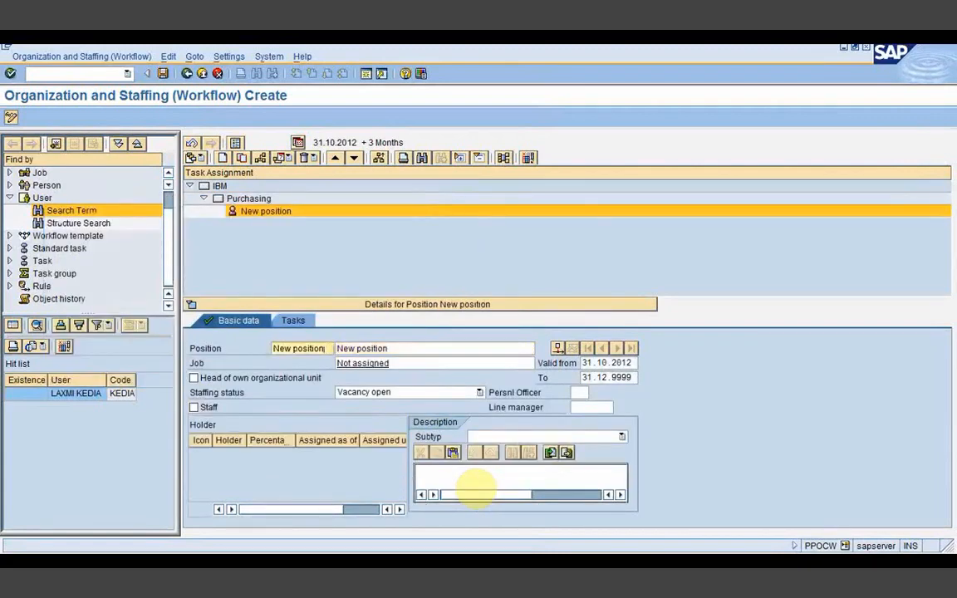
Step: Paste 'Purchase officer' from the notes as the position's short name and name
{"action": "key", "text": "alt+Tab"}
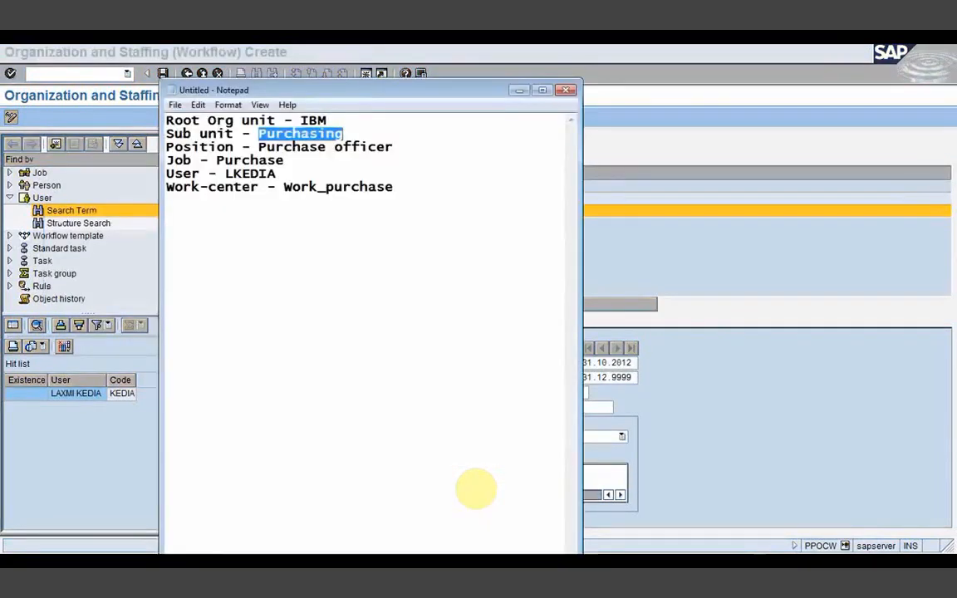
{"action": "left_click_drag", "start_coordinate": [258, 147], "coordinate": [397, 146]}
{"action": "key", "text": "ctrl+c"}
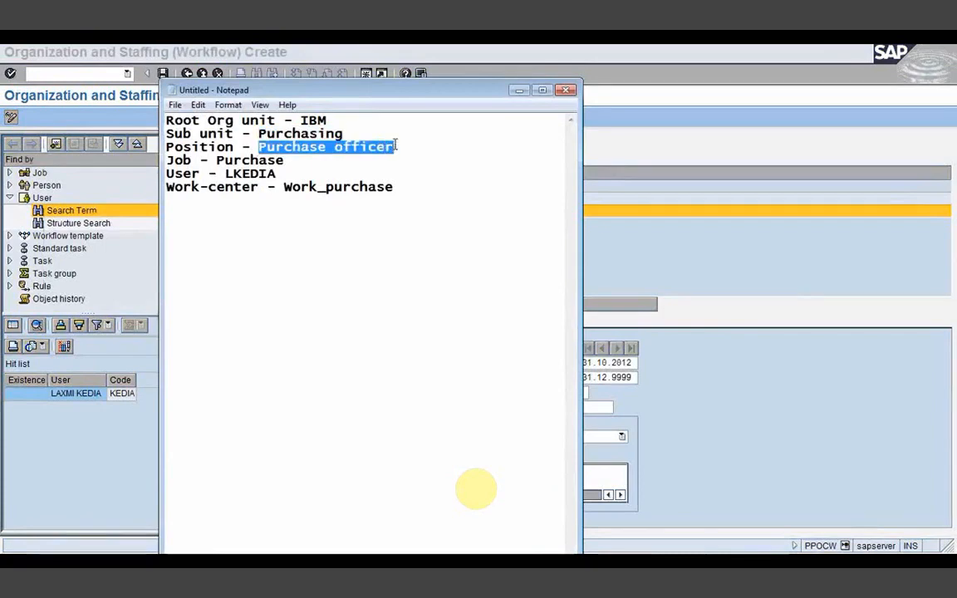
{"action": "left_click", "coordinate": [519, 90]}
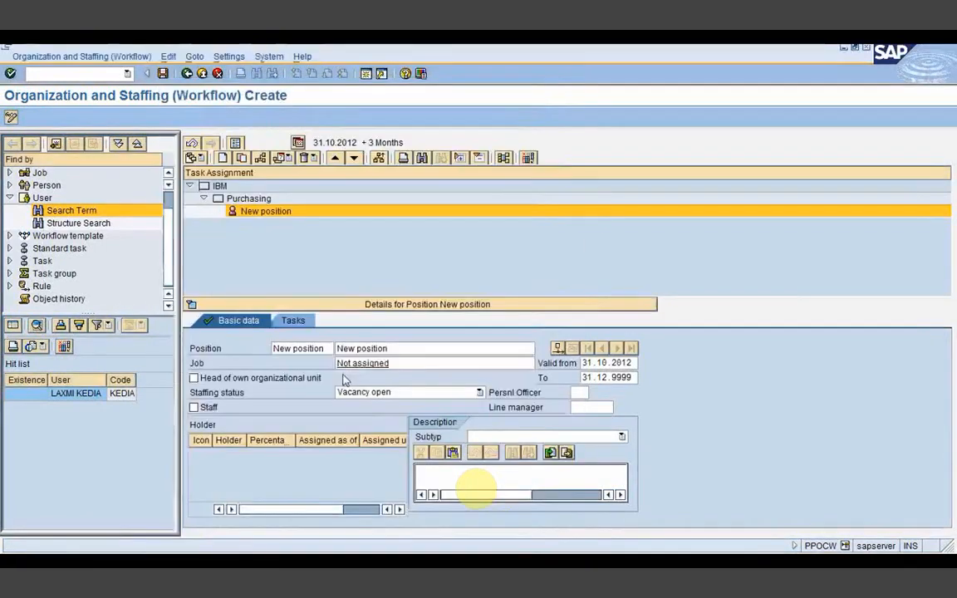
{"action": "left_click_drag", "start_coordinate": [324, 348], "coordinate": [248, 347]}
{"action": "key", "text": "ctrl+v"}
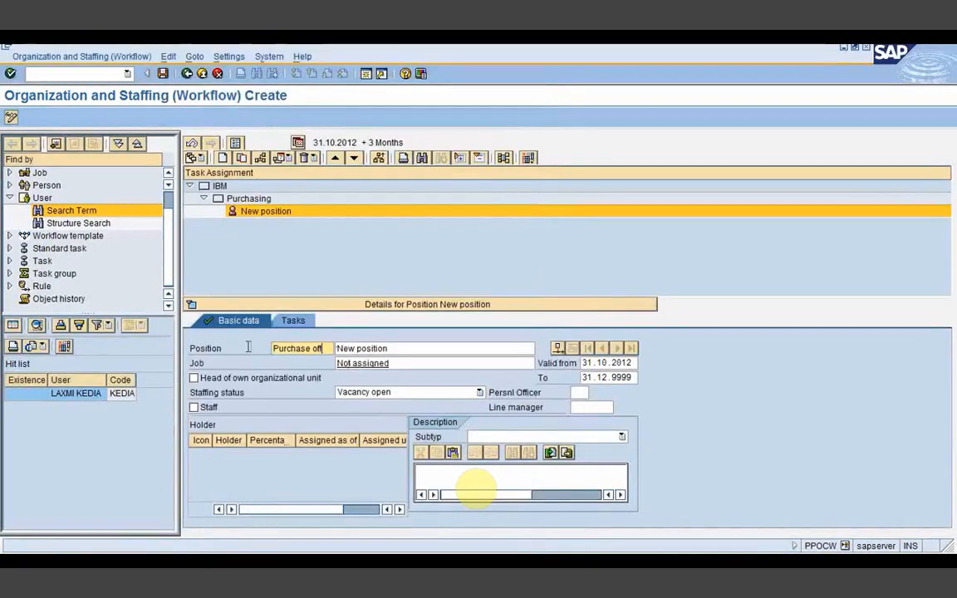
{"action": "left_click_drag", "start_coordinate": [394, 347], "coordinate": [333, 350]}
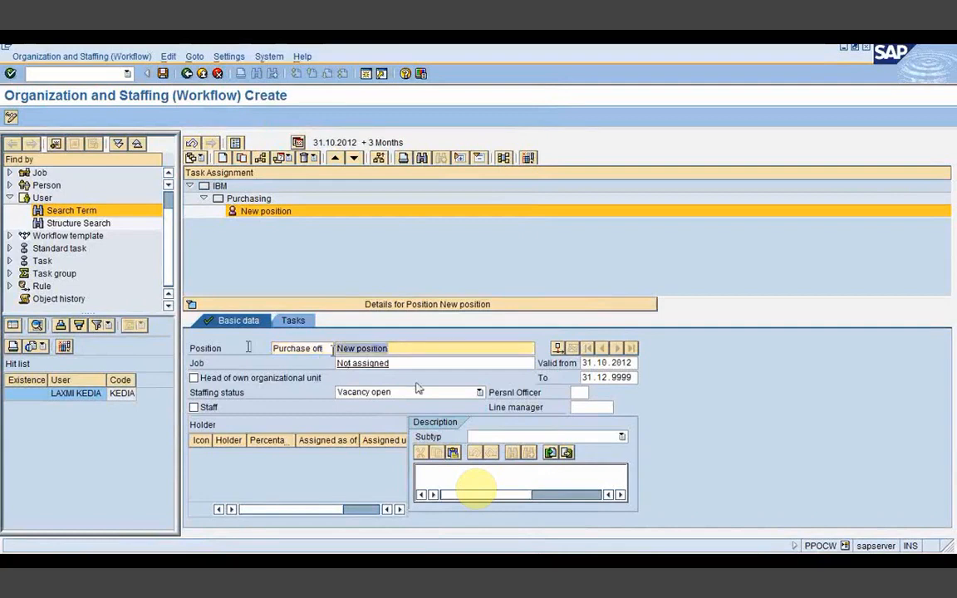
{"action": "key", "text": "ctrl+v"}
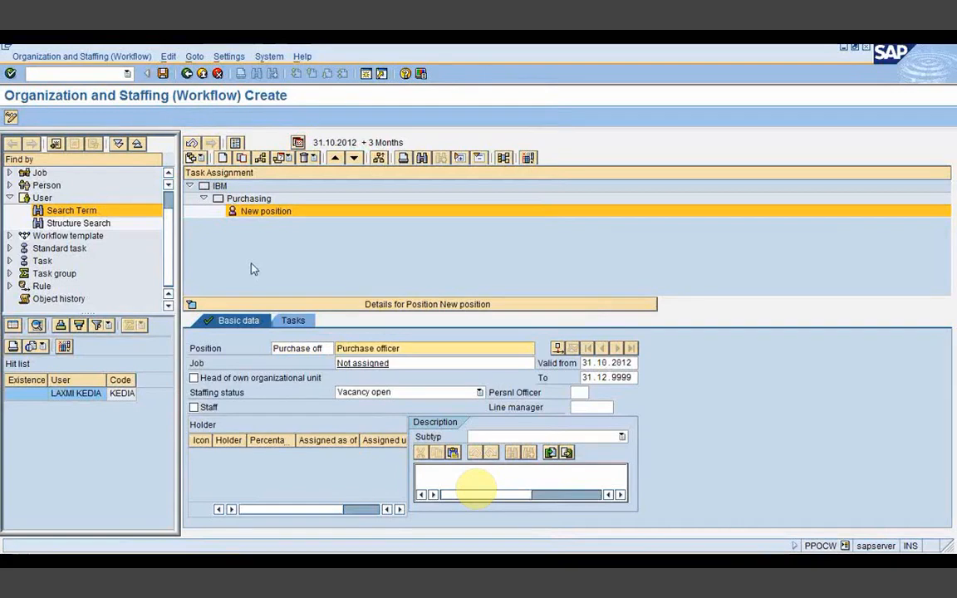
{"action": "left_click", "coordinate": [395, 363]}
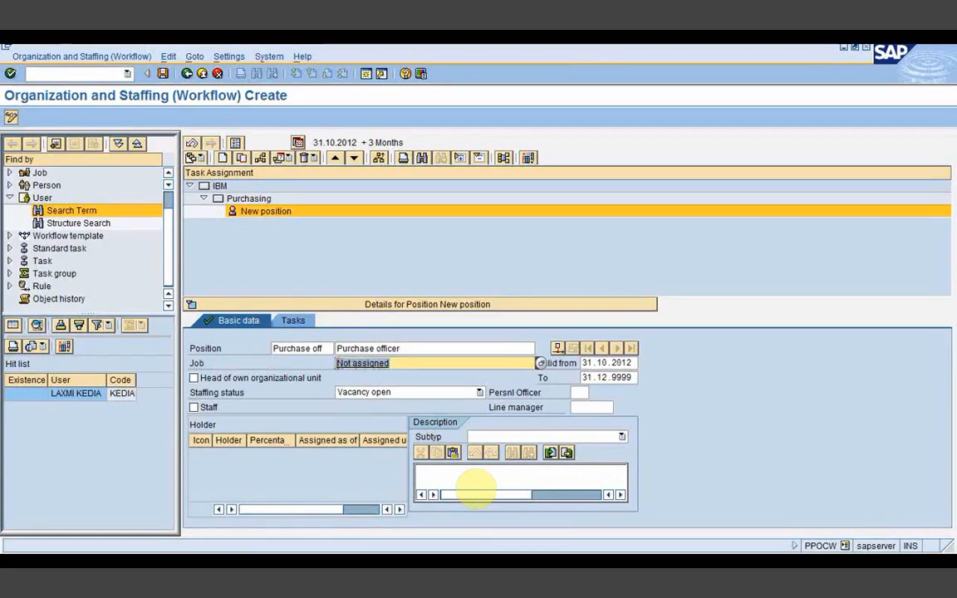
{"action": "left_click", "coordinate": [235, 199]}
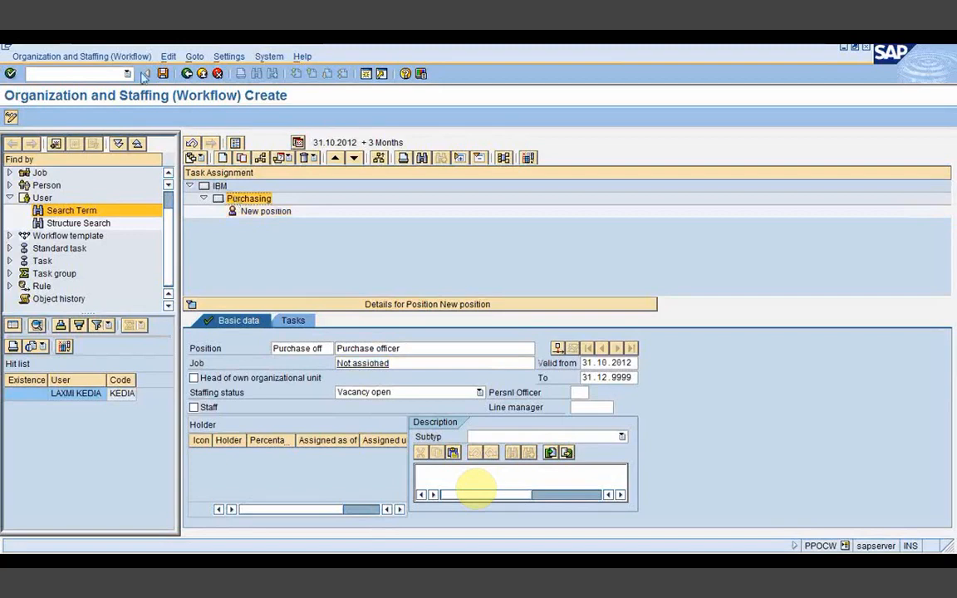
Step: Create a job with abbreviation and name 'Purchase' through Create jobs and confirm it
{"action": "left_click", "coordinate": [168, 57]}
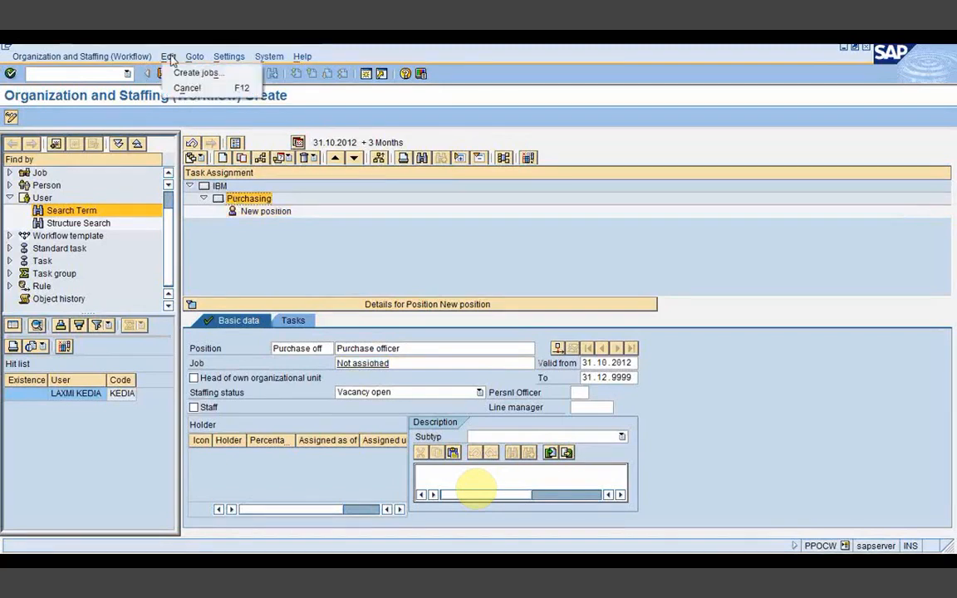
{"action": "left_click", "coordinate": [177, 74]}
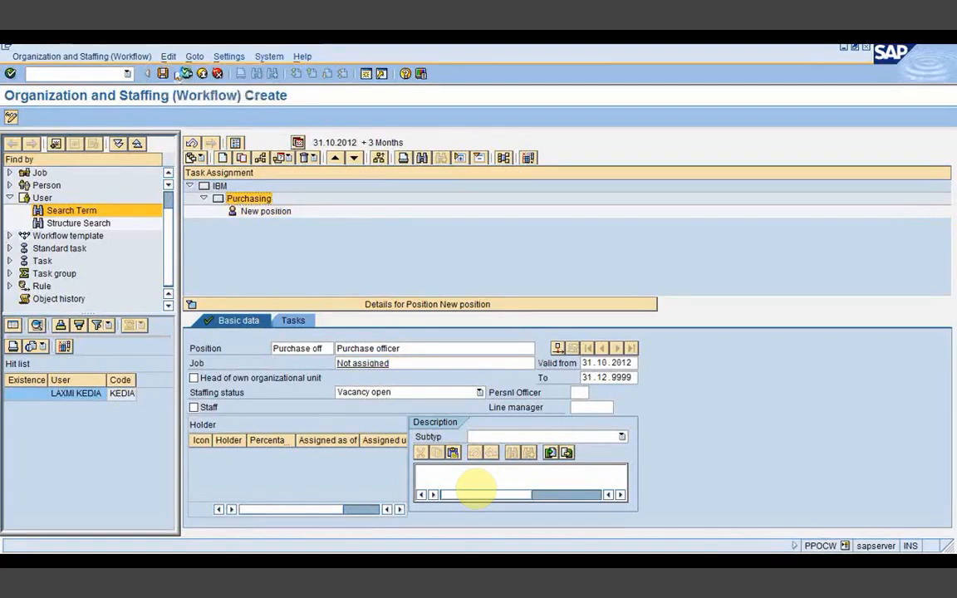
{"action": "left_click", "coordinate": [93, 209]}
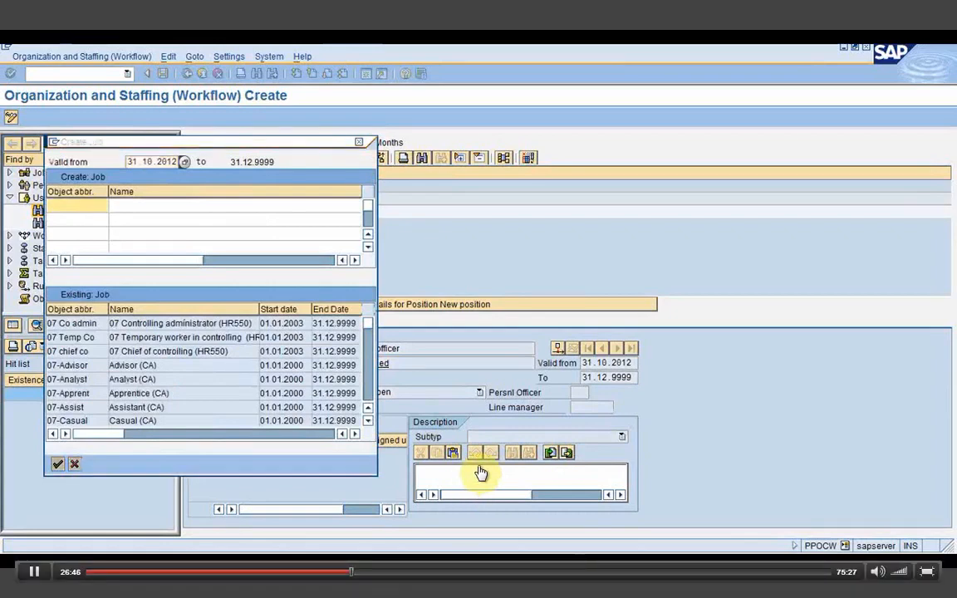
{"action": "key", "text": "alt+Tab"}
{"action": "left_click_drag", "start_coordinate": [217, 159], "coordinate": [288, 161]}
{"action": "key", "text": "ctrl+c"}
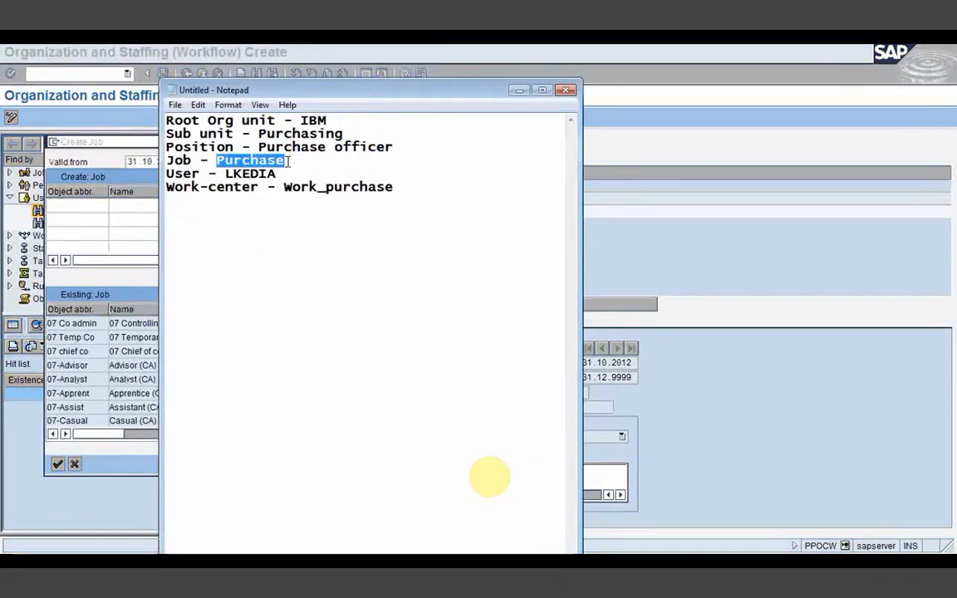
{"action": "left_click", "coordinate": [518, 89]}
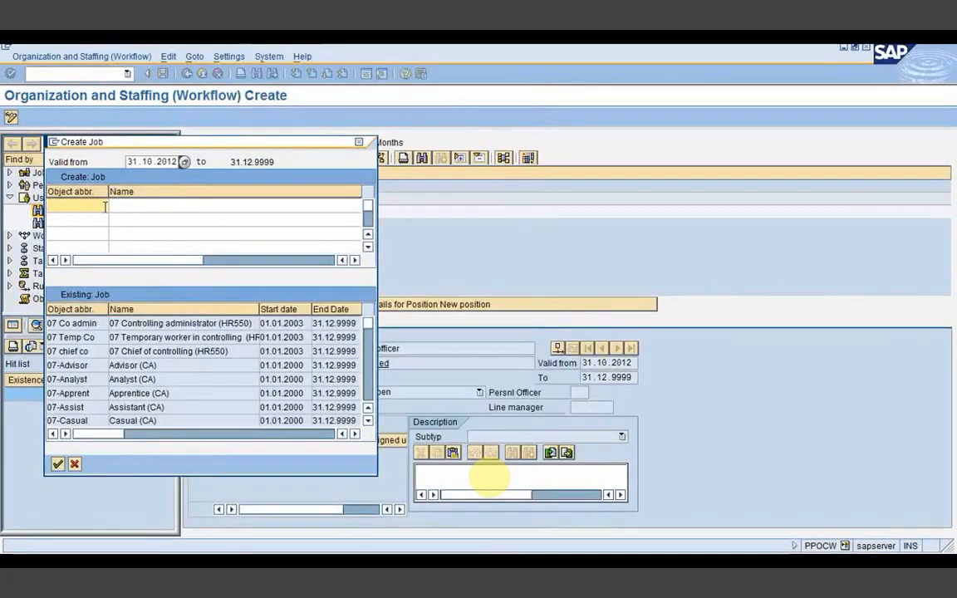
{"action": "key", "text": "ctrl+v"}
{"action": "key", "text": "Tab"}
{"action": "key", "text": "ctrl+v"}
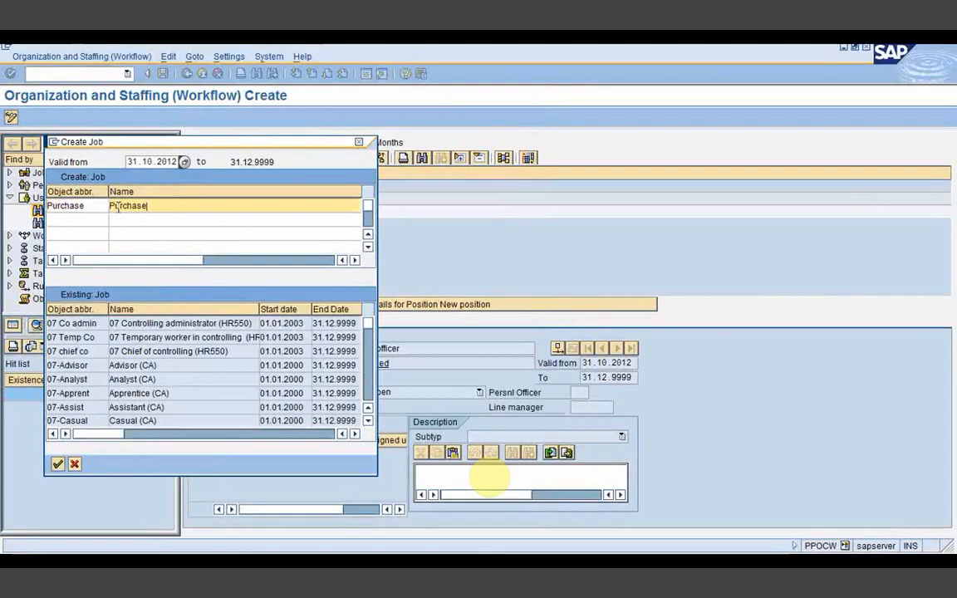
{"action": "left_click", "coordinate": [57, 464]}
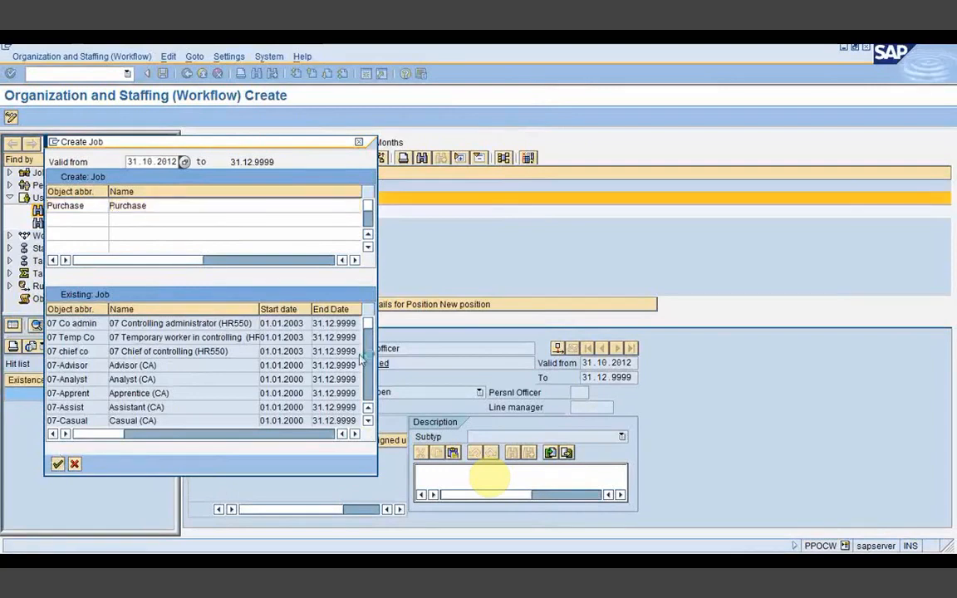
{"action": "key", "text": "Return"}
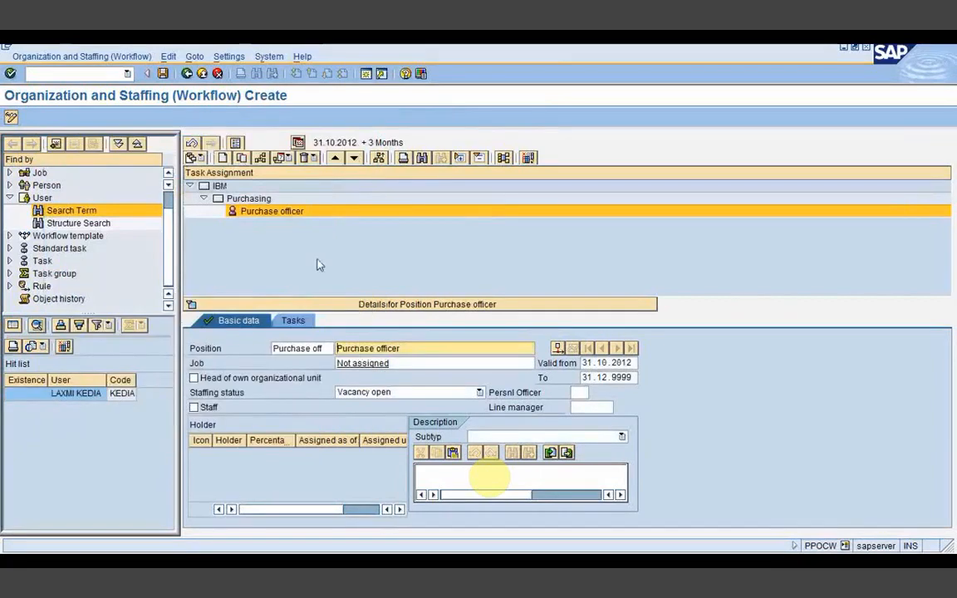
Step: Clear 'Not assigned' from the position's Job field and search for the Purchase job
{"action": "left_click", "coordinate": [396, 363]}
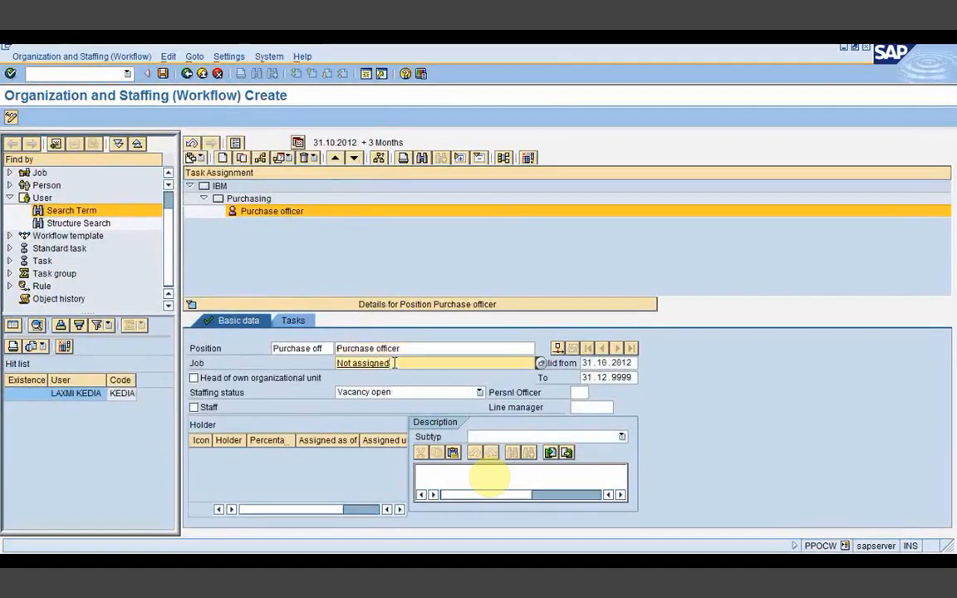
{"action": "key", "text": "BackSpace"}
{"action": "key", "text": "BackSpace"}
{"action": "key", "text": "BackSpace"}
{"action": "key", "text": "BackSpace"}
{"action": "key", "text": "BackSpace"}
{"action": "key", "text": "BackSpace"}
{"action": "key", "text": "BackSpace"}
{"action": "key", "text": "BackSpace"}
{"action": "key", "text": "BackSpace"}
{"action": "key", "text": "BackSpace"}
{"action": "key", "text": "BackSpace"}
{"action": "key", "text": "BackSpace"}
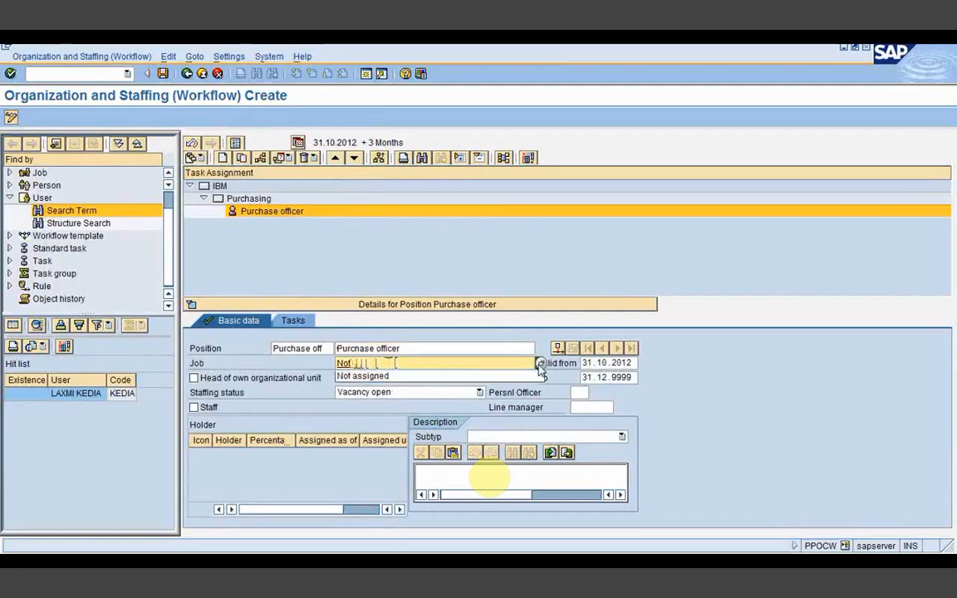
{"action": "left_click", "coordinate": [540, 364]}
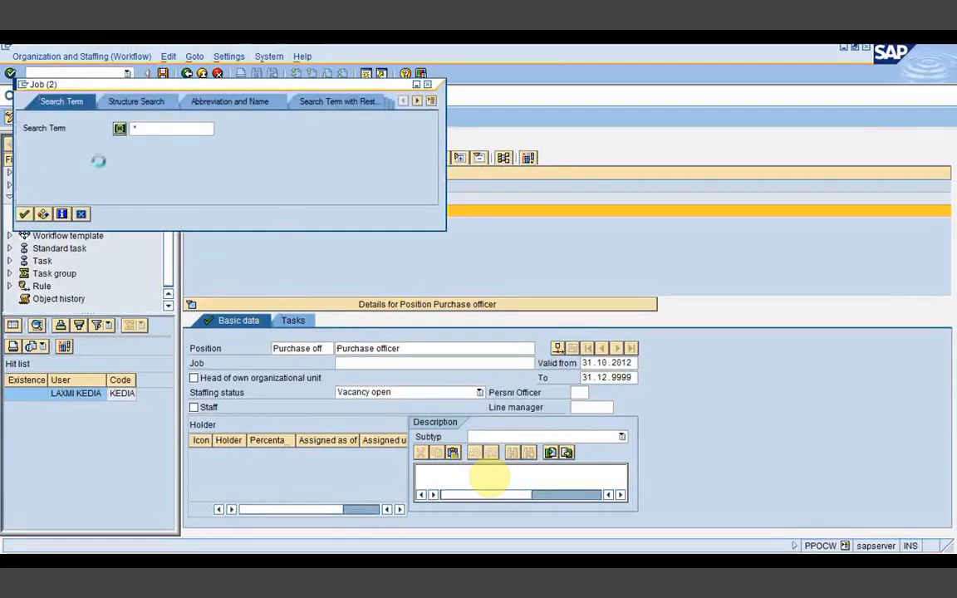
{"action": "type", "text": "Purchase"}
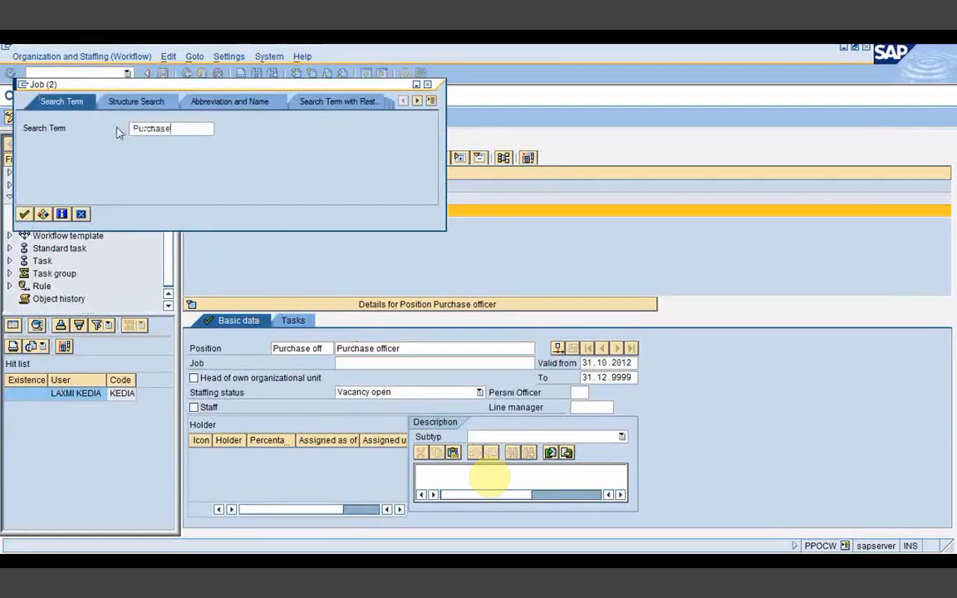
{"action": "left_click", "coordinate": [24, 214]}
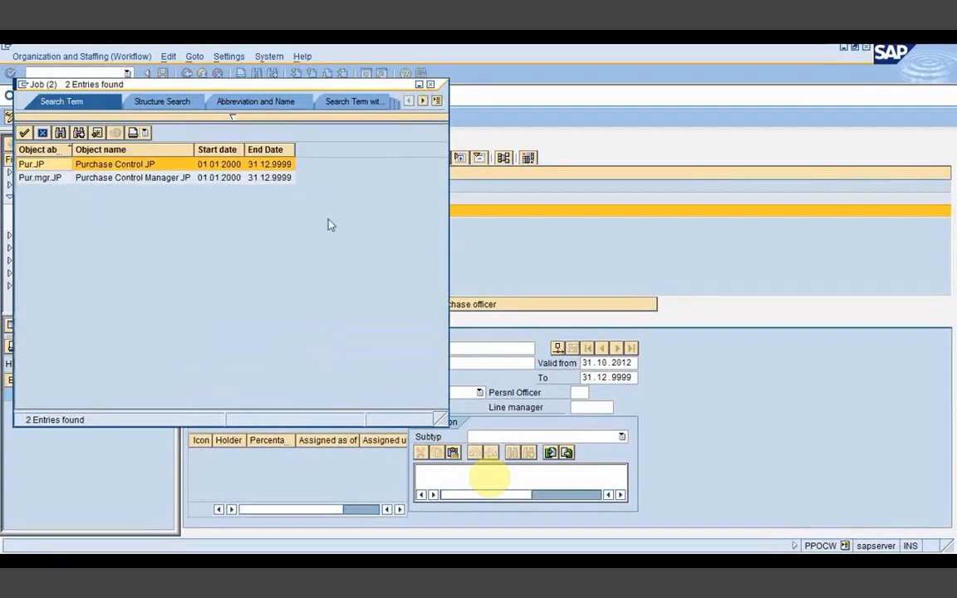
{"action": "left_click", "coordinate": [431, 84]}
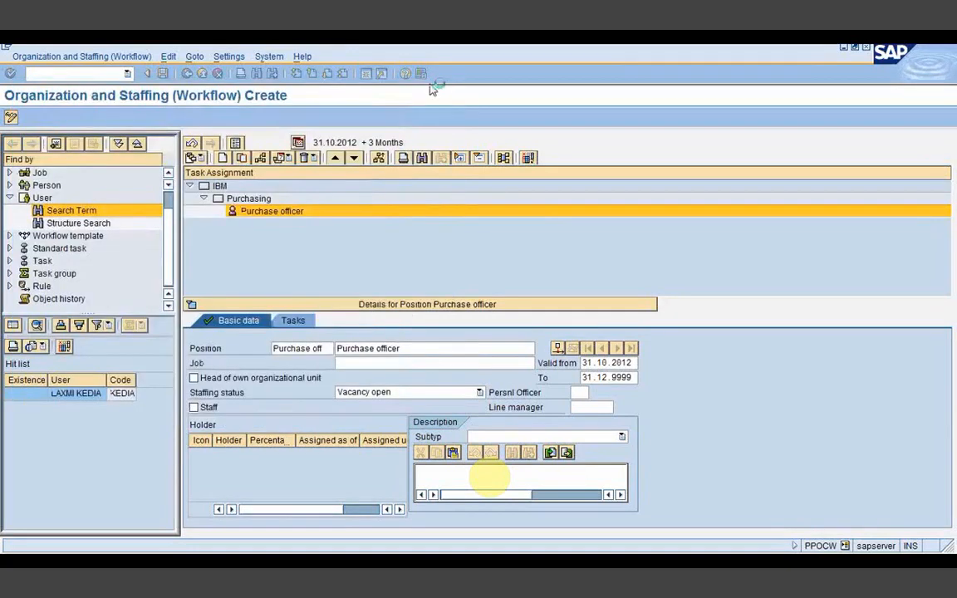
{"action": "left_click", "coordinate": [382, 364]}
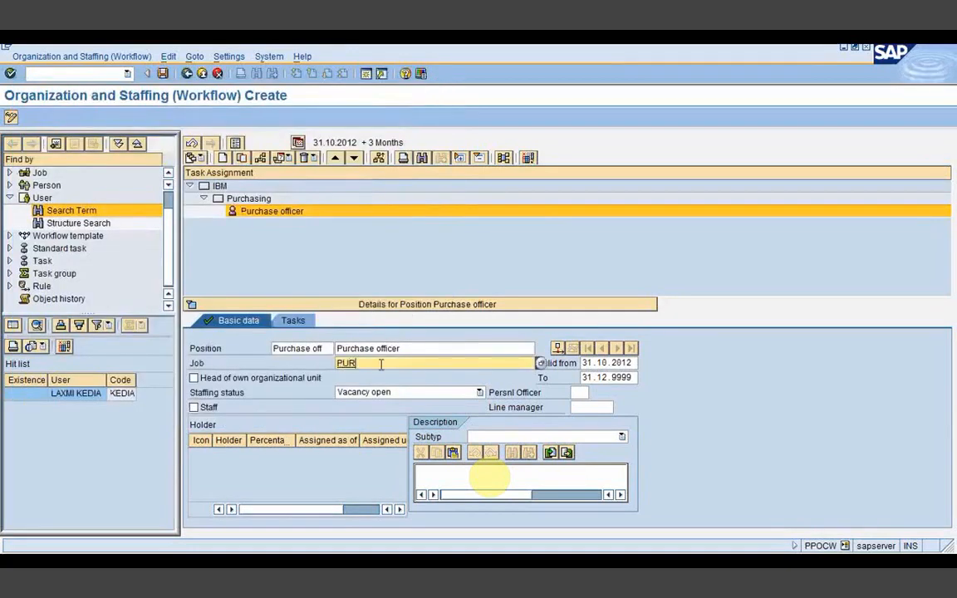
{"action": "key", "text": "BackSpace"}
{"action": "key", "text": "BackSpace"}
{"action": "key", "text": "BackSpace"}
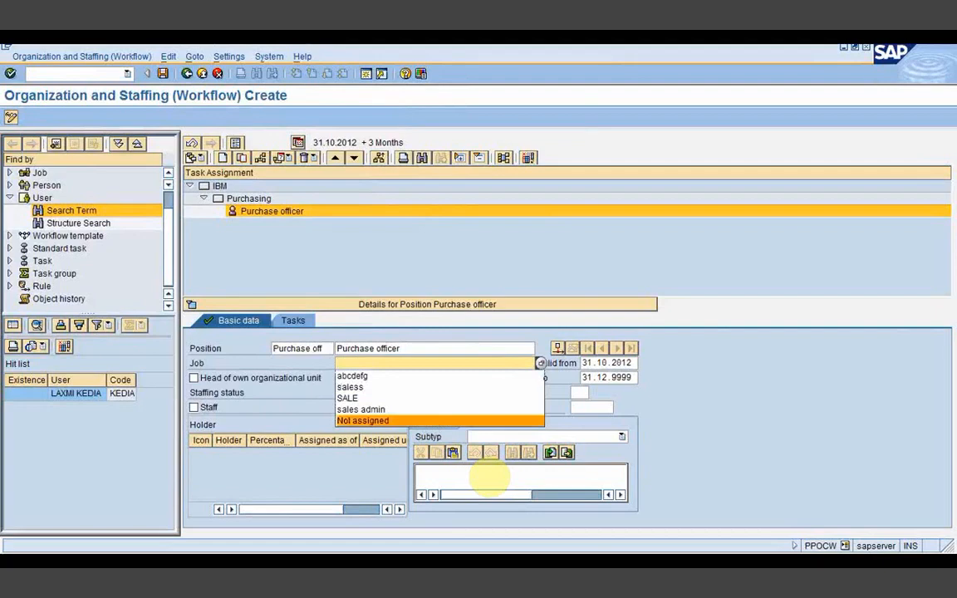
Step: Assign the Purchase job from the matches to Purchase officer, save, and show it
{"action": "key", "text": "alt+Tab"}
{"action": "key", "text": "alt+Tab"}
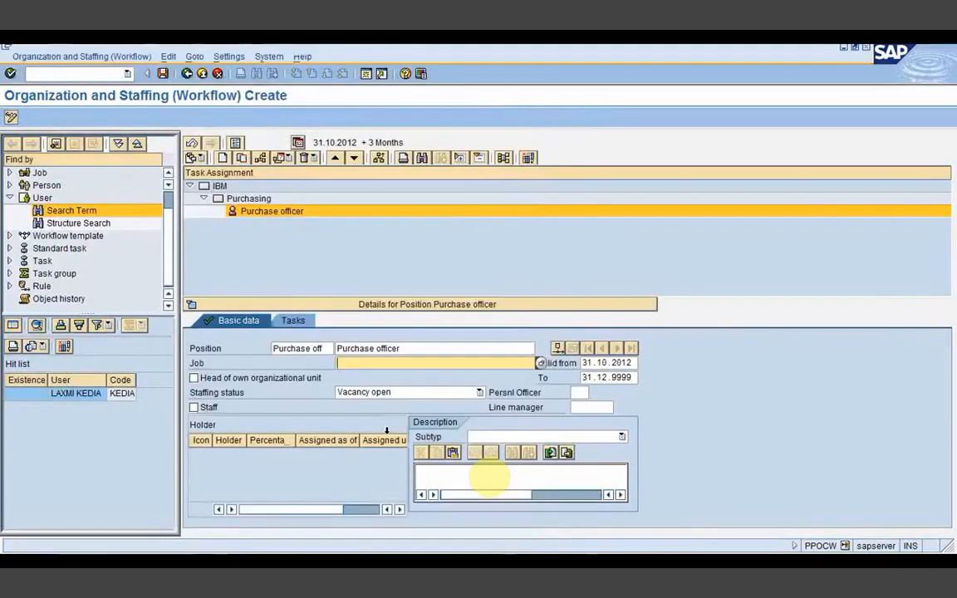
{"action": "type", "text": "Purchase"}
{"action": "key", "text": "Return"}
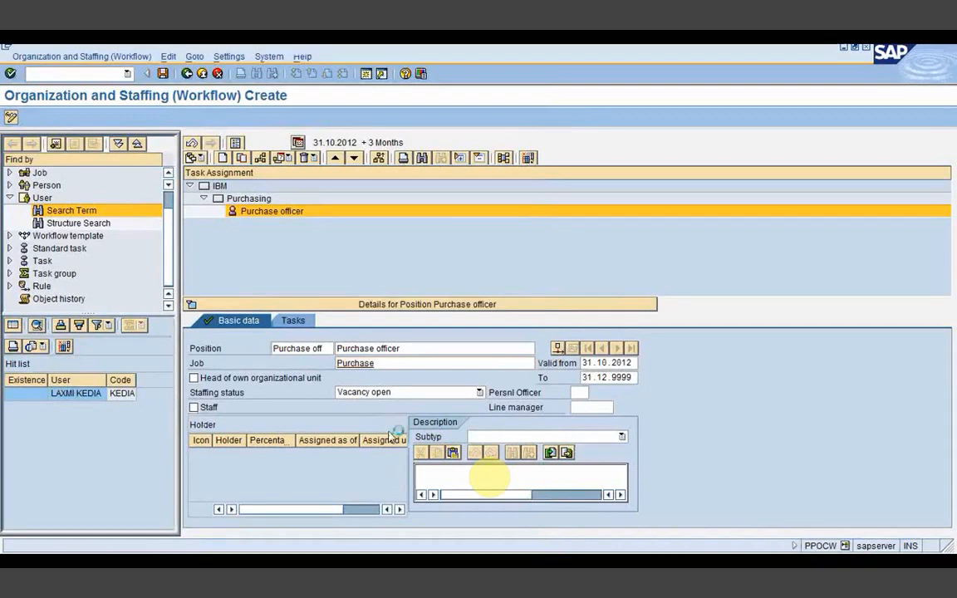
{"action": "double_click", "coordinate": [87, 141]}
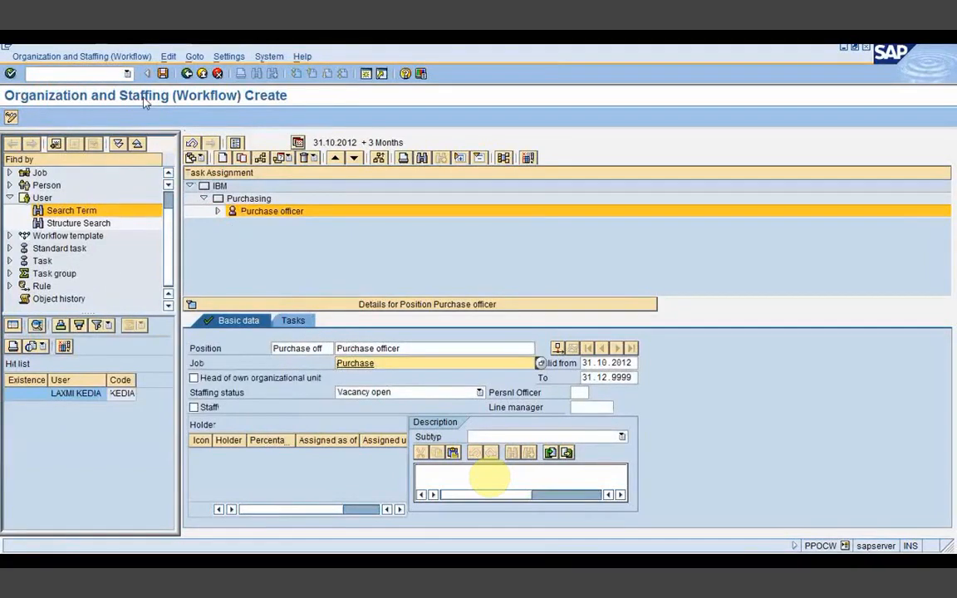
{"action": "left_click", "coordinate": [218, 212]}
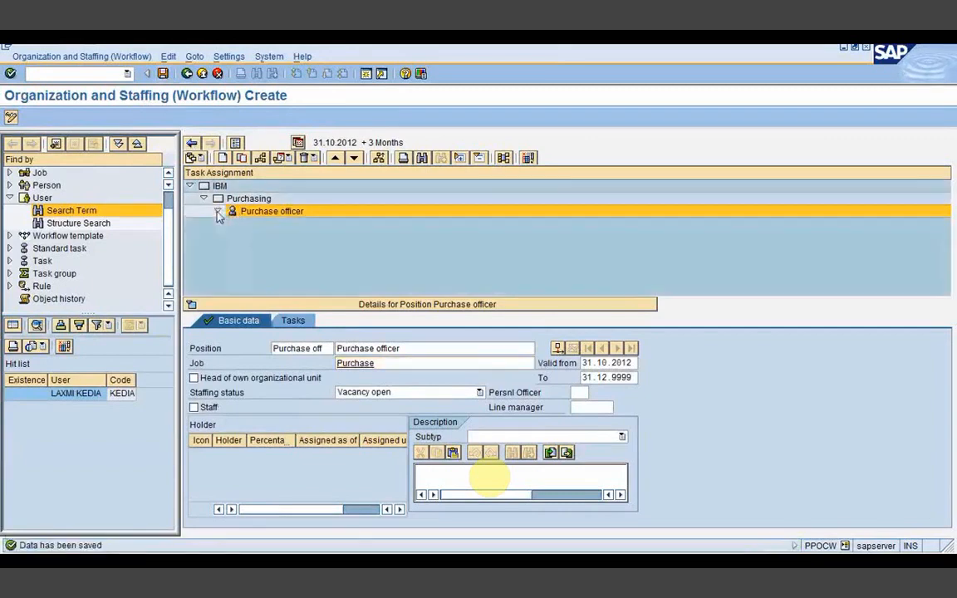
{"action": "left_click", "coordinate": [274, 224]}
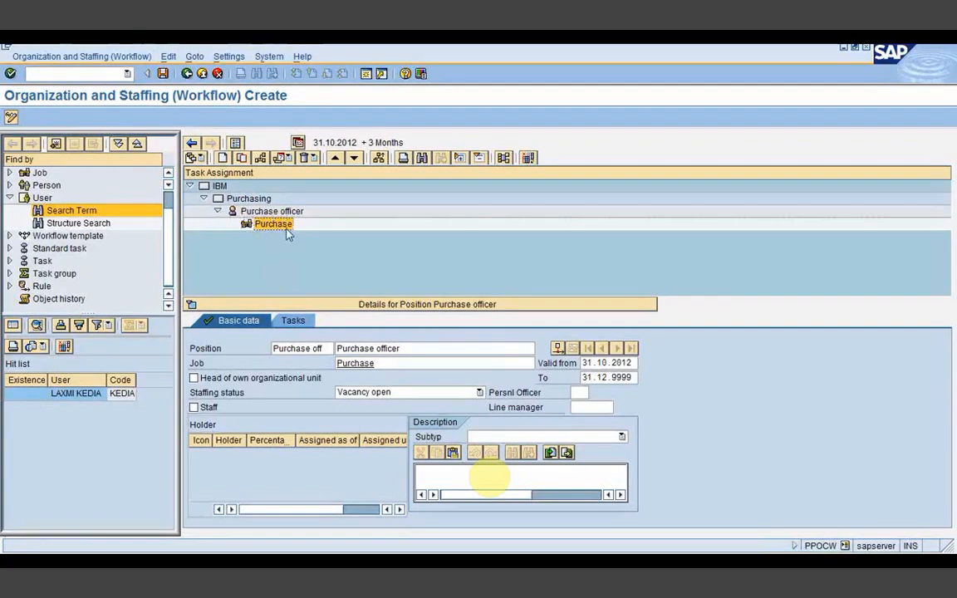
Step: Find the user by search term, drag them onto Purchase officer, and confirm Delimit Vacancy
{"action": "left_click", "coordinate": [264, 241]}
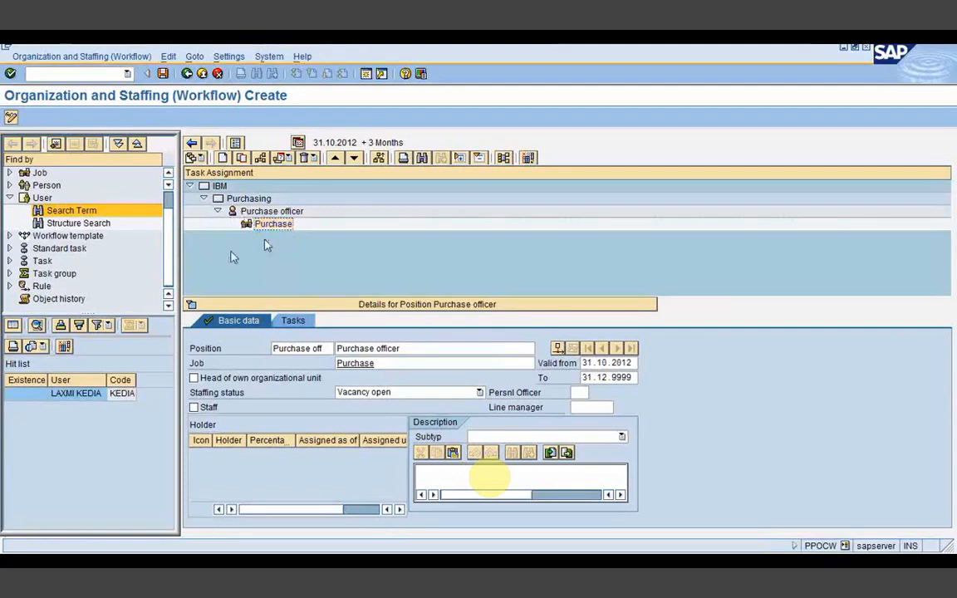
{"action": "left_click", "coordinate": [74, 214]}
{"action": "left_click_drag", "start_coordinate": [111, 162], "coordinate": [76, 166]}
{"action": "key", "text": "BackSpace"}
{"action": "type", "text": "lk"}
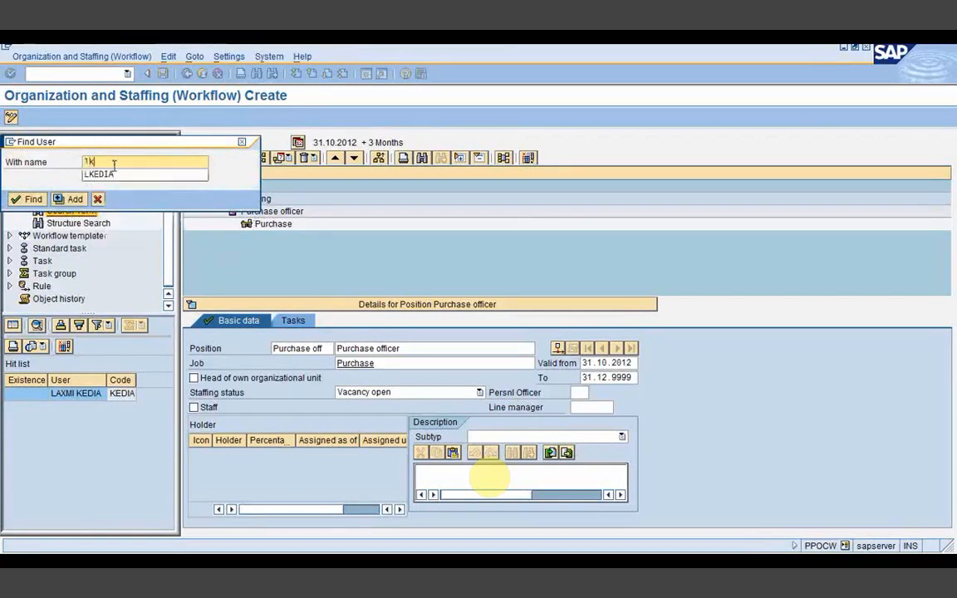
{"action": "left_click", "coordinate": [114, 174]}
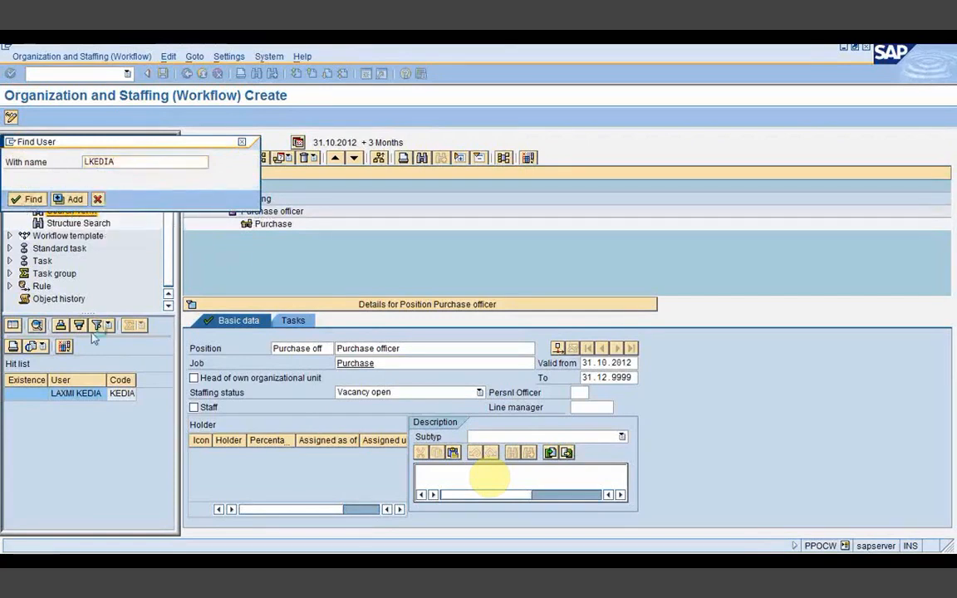
{"action": "left_click", "coordinate": [76, 397]}
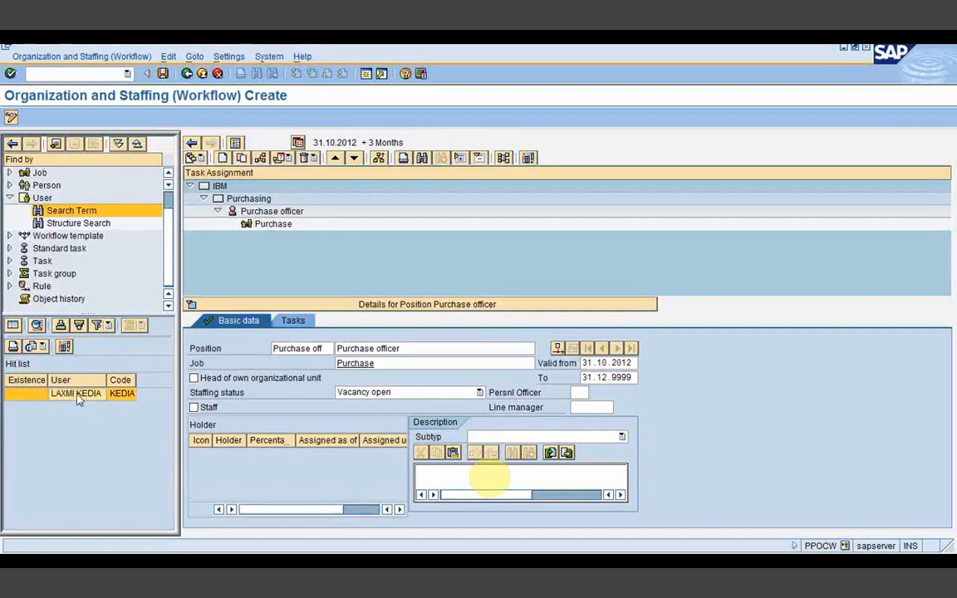
{"action": "left_click_drag", "start_coordinate": [76, 397], "coordinate": [252, 217]}
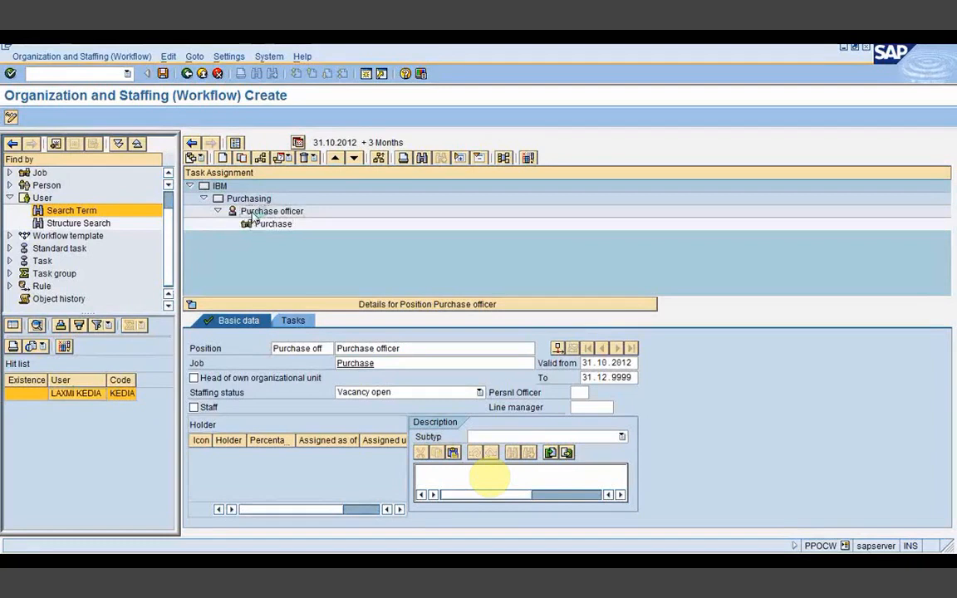
{"action": "left_click", "coordinate": [202, 362]}
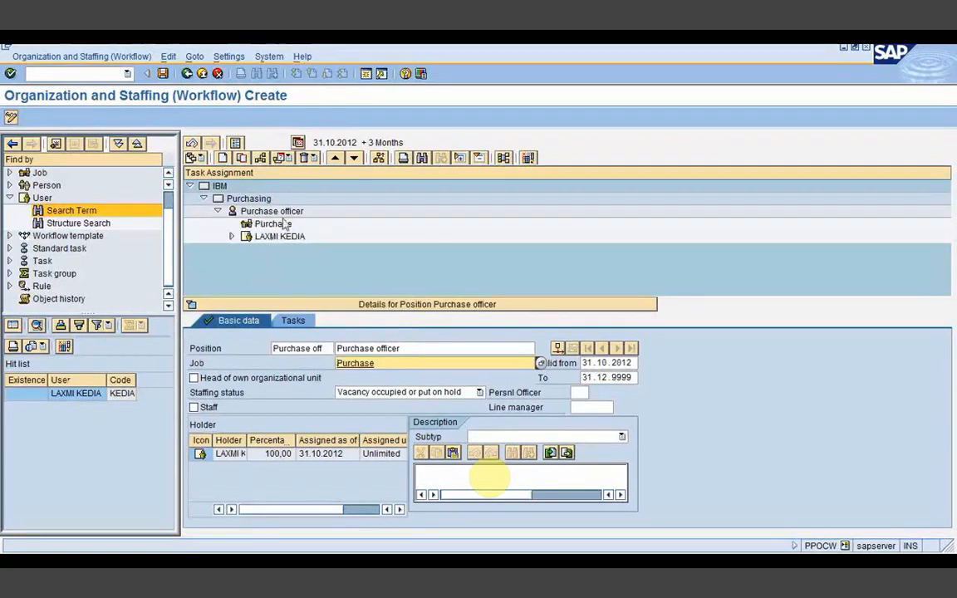
{"action": "left_click", "coordinate": [254, 213]}
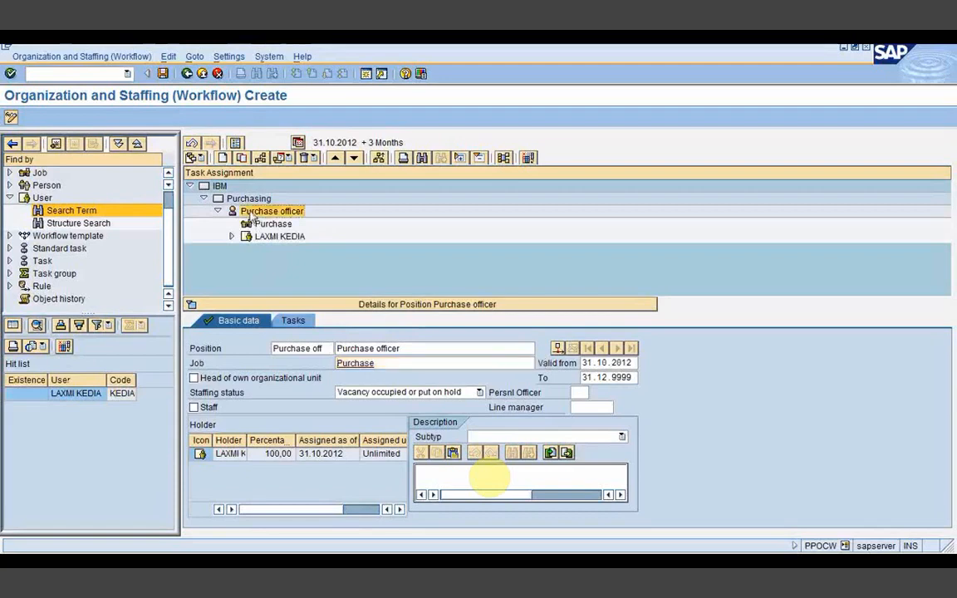
Step: Create a work center under Purchase officer via the Incorporates Work Center relationship
{"action": "left_click", "coordinate": [248, 200]}
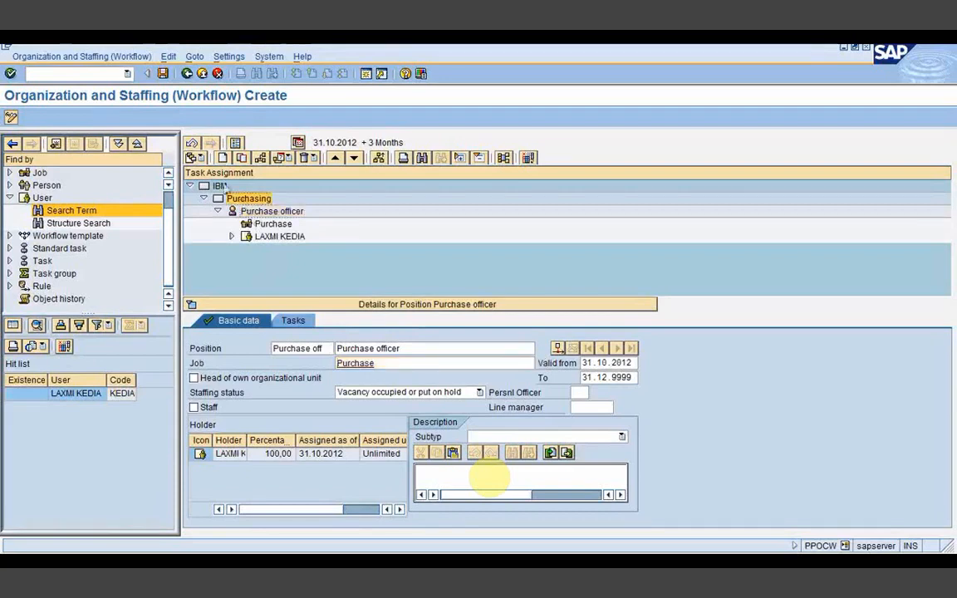
{"action": "left_click", "coordinate": [199, 153]}
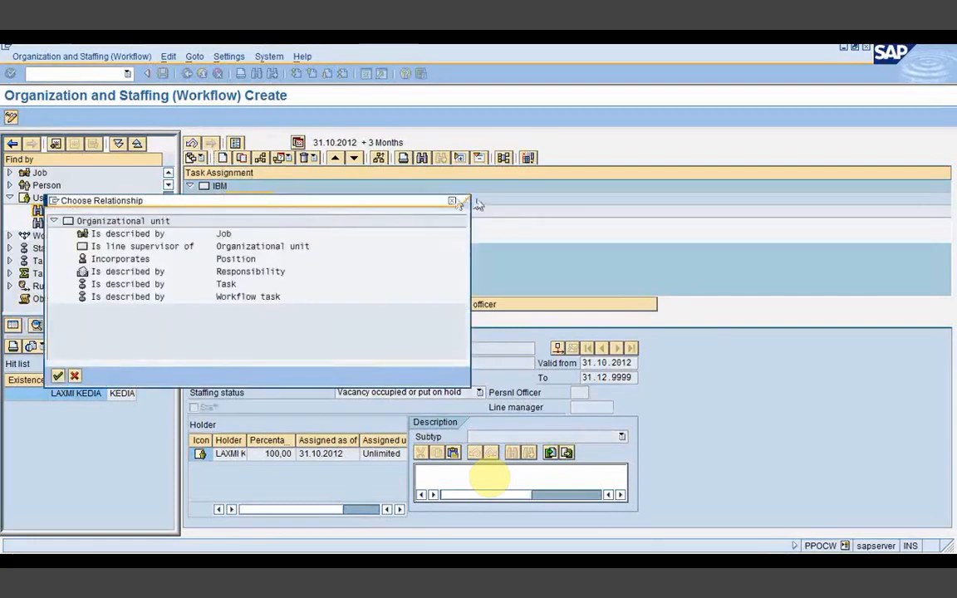
{"action": "left_click", "coordinate": [452, 201]}
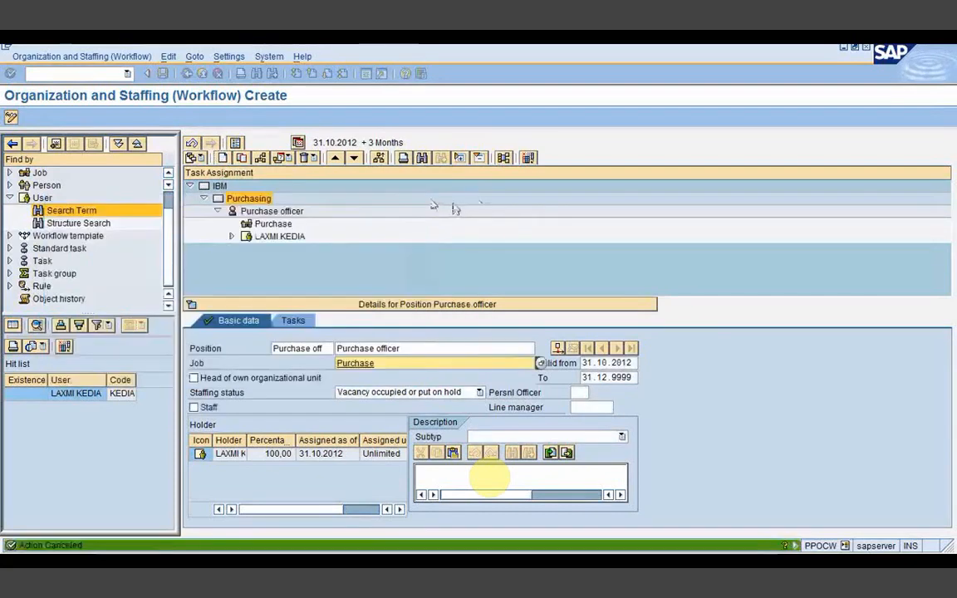
{"action": "left_click", "coordinate": [271, 211]}
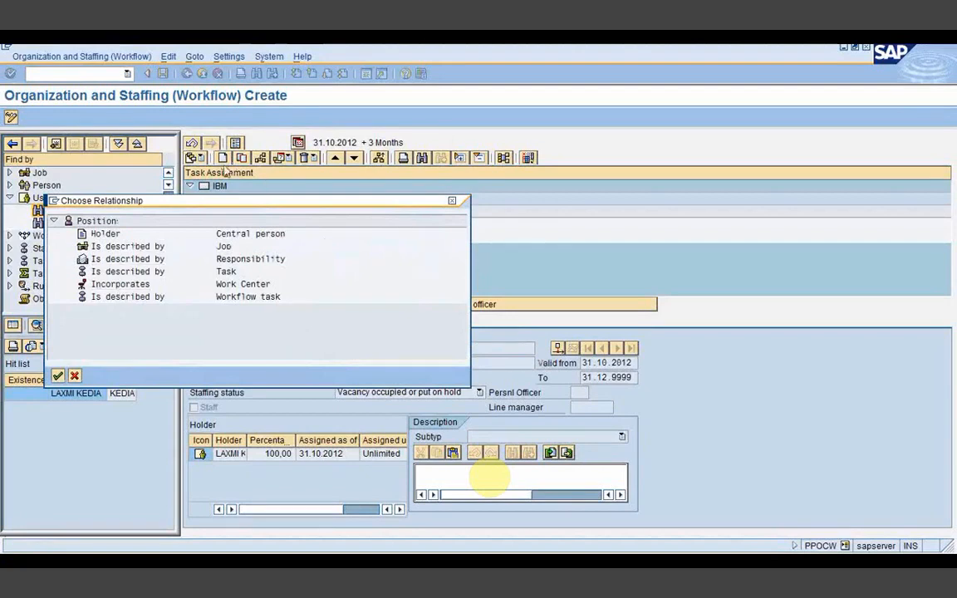
{"action": "left_click", "coordinate": [112, 285]}
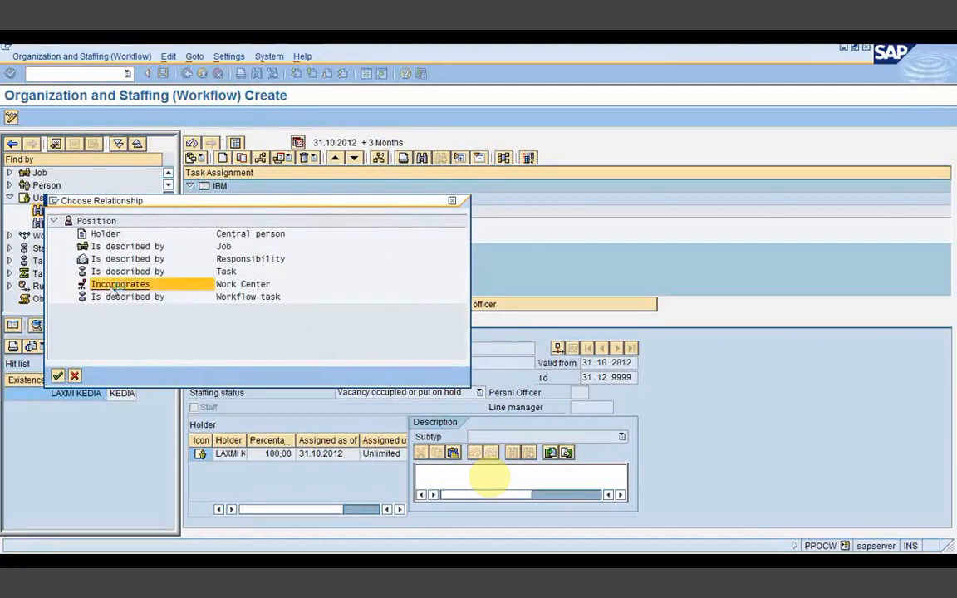
{"action": "double_click", "coordinate": [112, 285]}
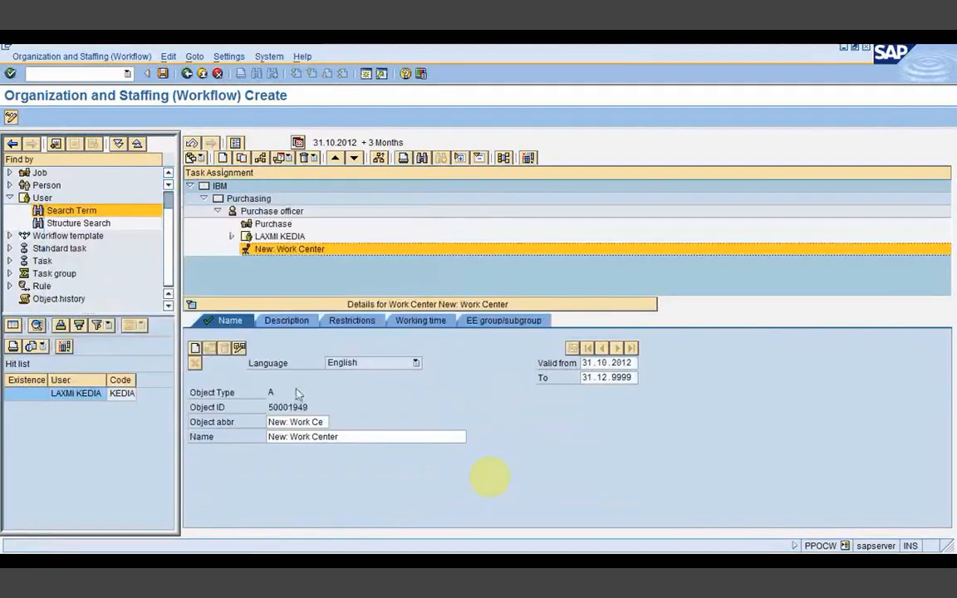
Step: Paste 'Work_purchase' from the notes as the work center's abbreviation and name, then save
{"action": "left_click_drag", "start_coordinate": [269, 422], "coordinate": [330, 417]}
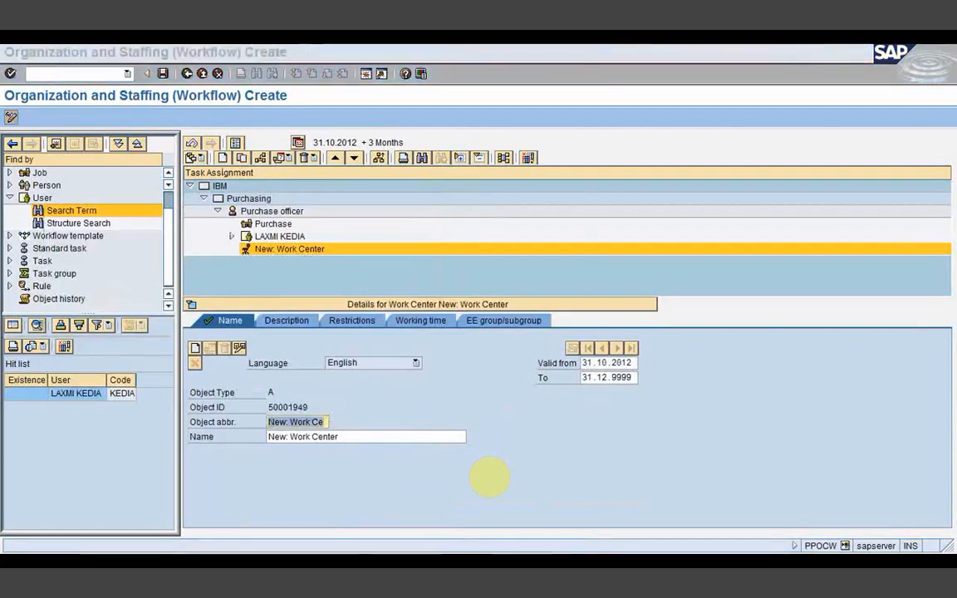
{"action": "key", "text": "alt+Tab"}
{"action": "left_click", "coordinate": [349, 380]}
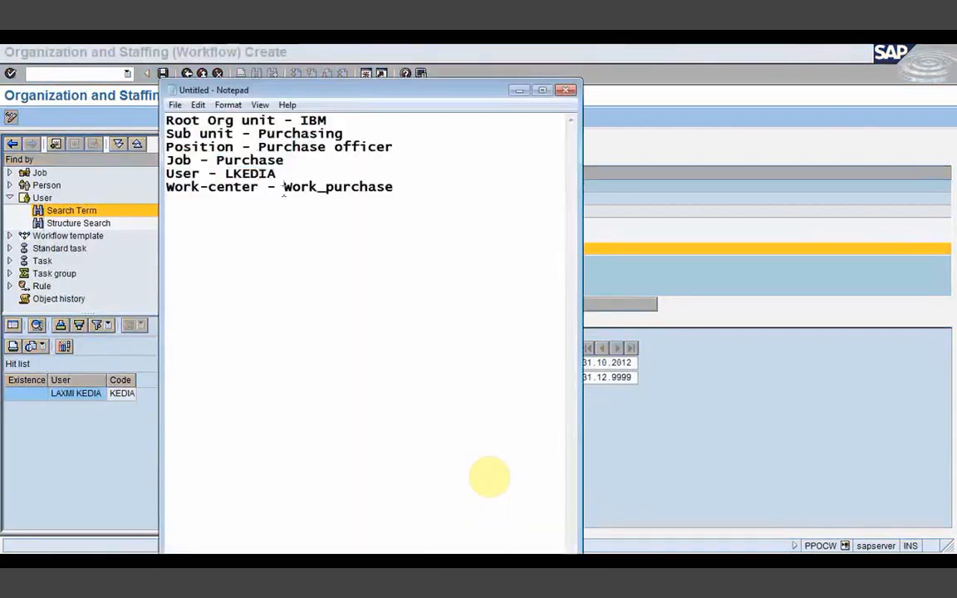
{"action": "left_click_drag", "start_coordinate": [283, 186], "coordinate": [378, 203]}
{"action": "key", "text": "ctrl+c"}
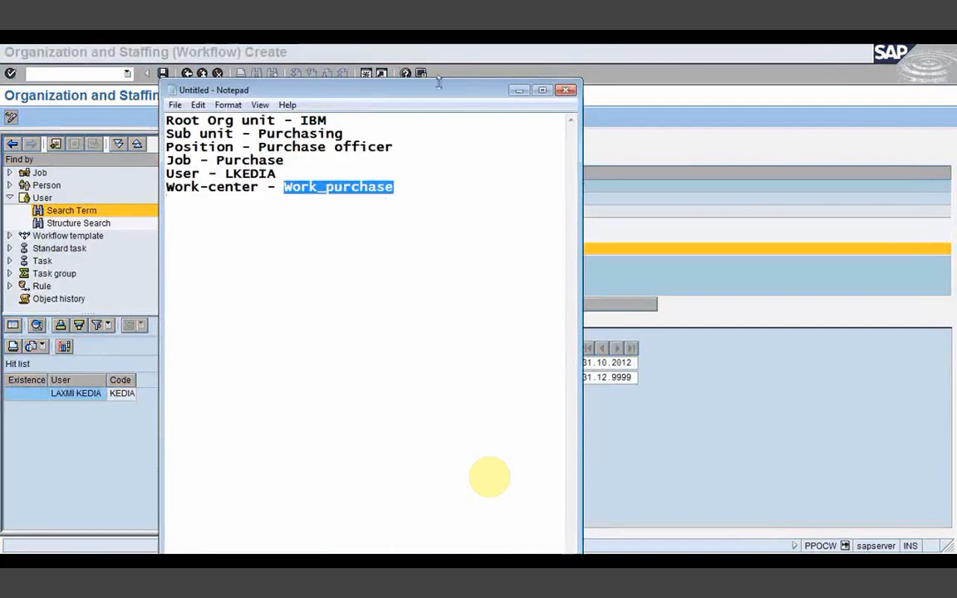
{"action": "left_click", "coordinate": [519, 90]}
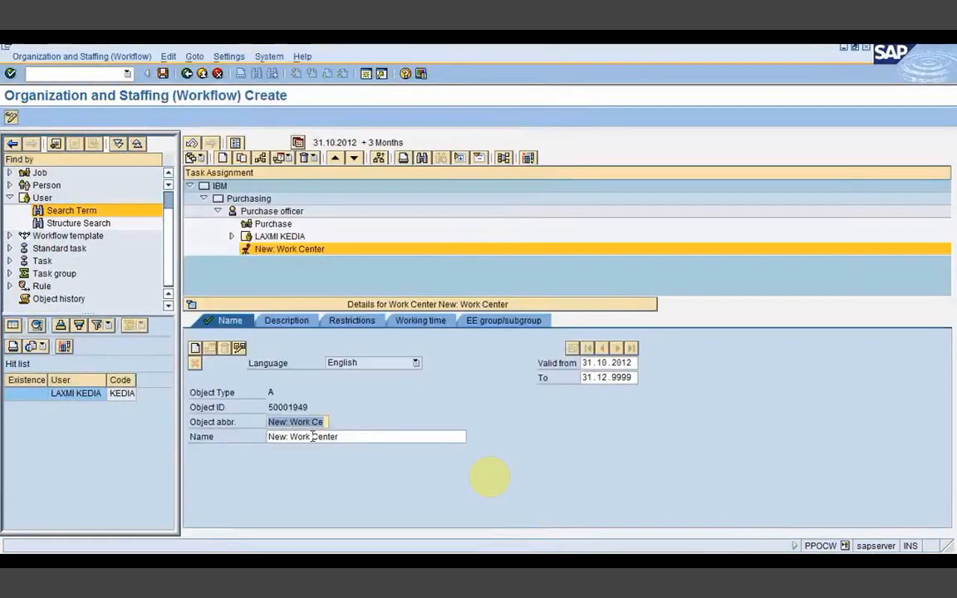
{"action": "key", "text": "ctrl+v"}
{"action": "left_click_drag", "start_coordinate": [341, 437], "coordinate": [268, 450]}
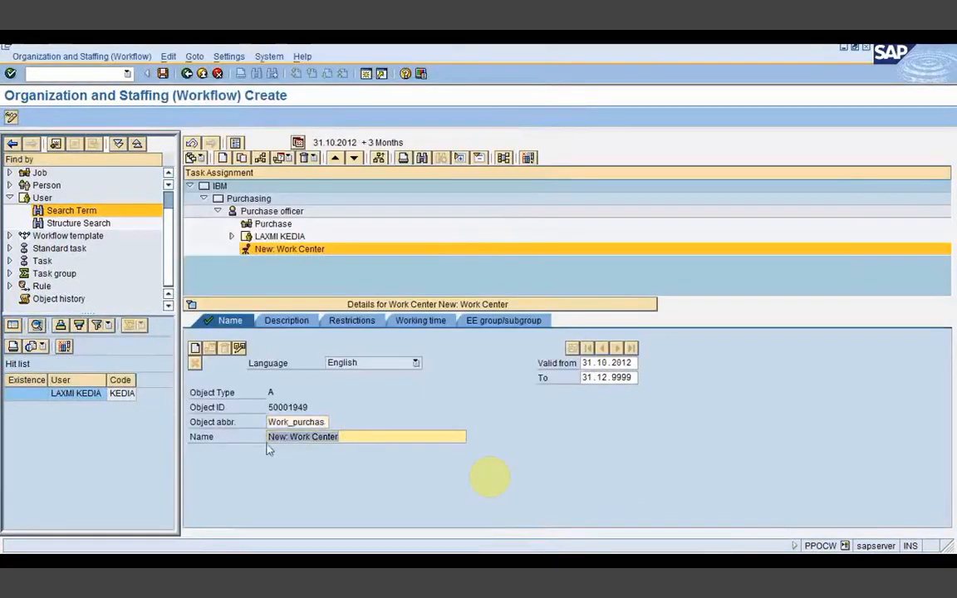
{"action": "type", "text": "Work_purchase"}
{"action": "left_click", "coordinate": [163, 75]}
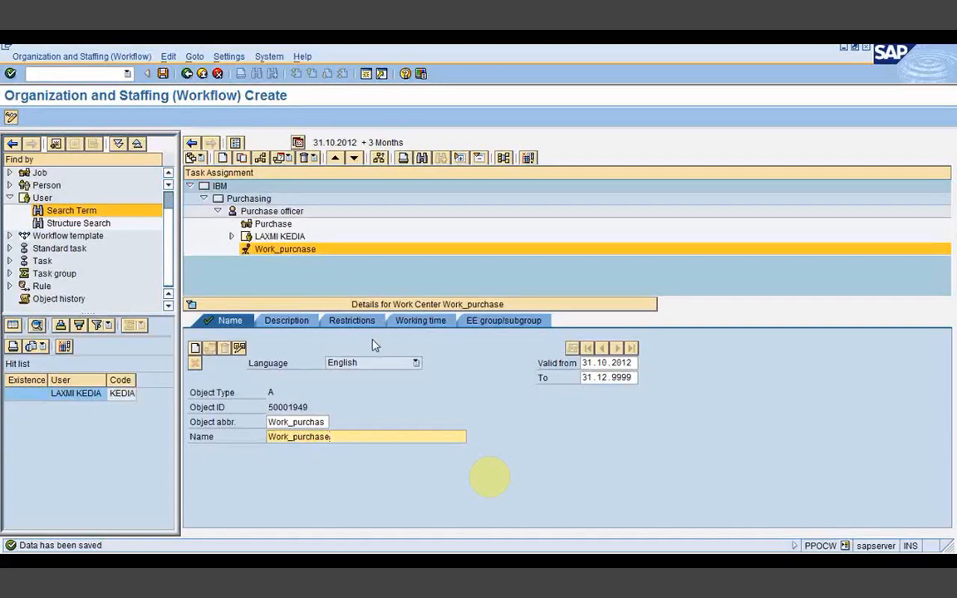
Step: Switch to the Workflow Builder window and start a new workflow
{"action": "mouse_move", "coordinate": [410, 565]}
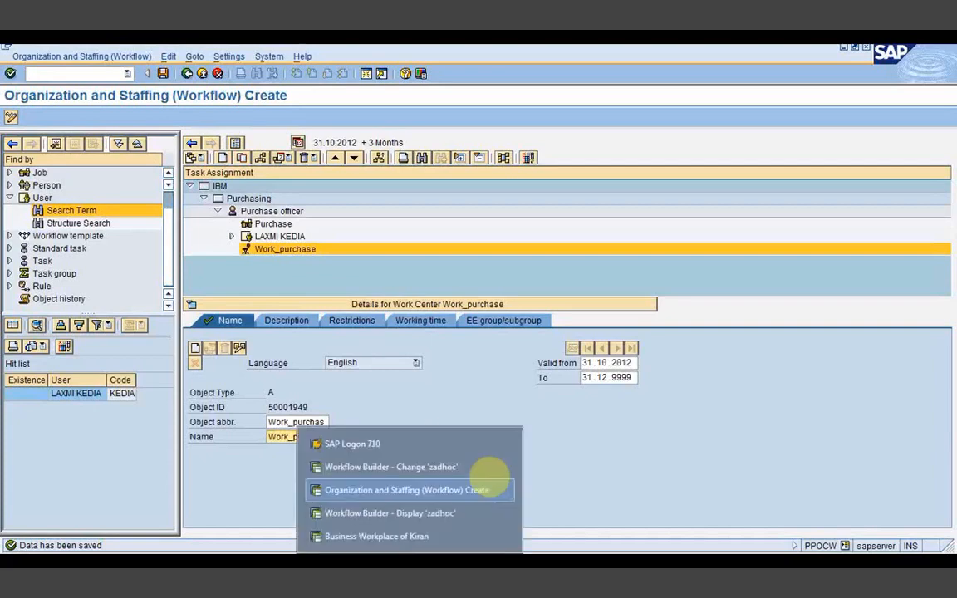
{"action": "left_click", "coordinate": [391, 514]}
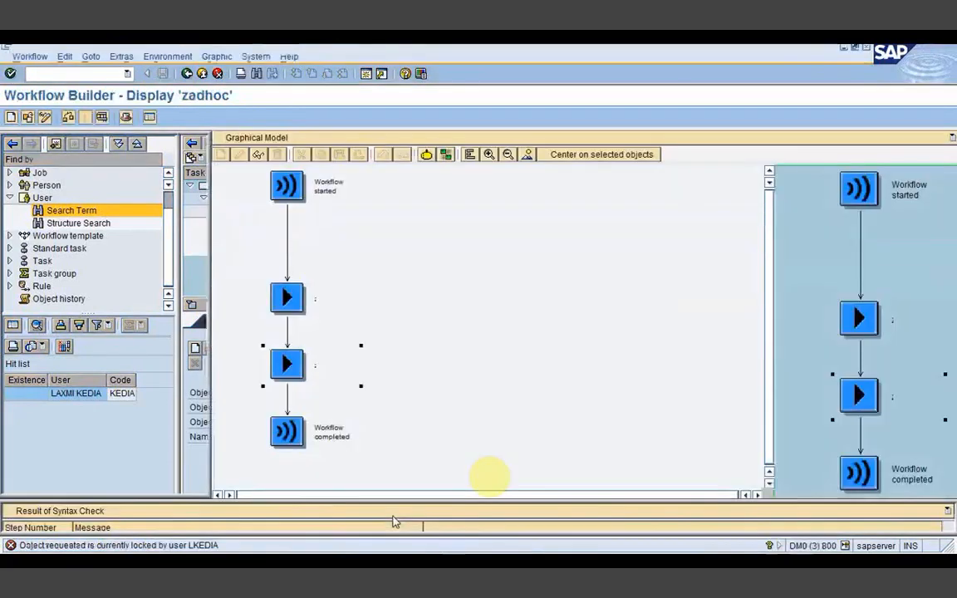
{"action": "left_click", "coordinate": [10, 118]}
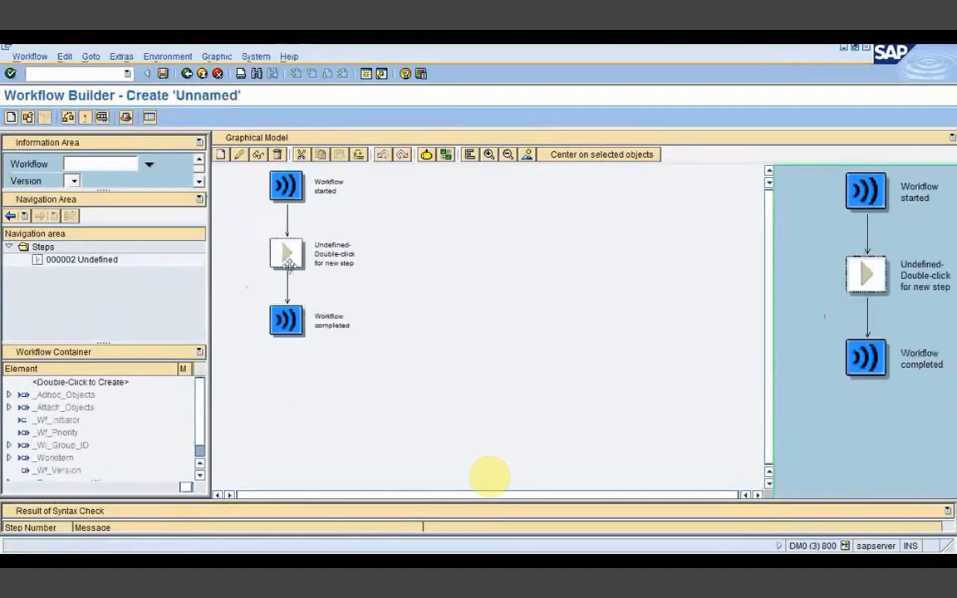
Step: Create a User Decision step in the new workflow's undefined slot and begin its Position title
{"action": "right_click", "coordinate": [298, 264]}
{"action": "left_click", "coordinate": [302, 277]}
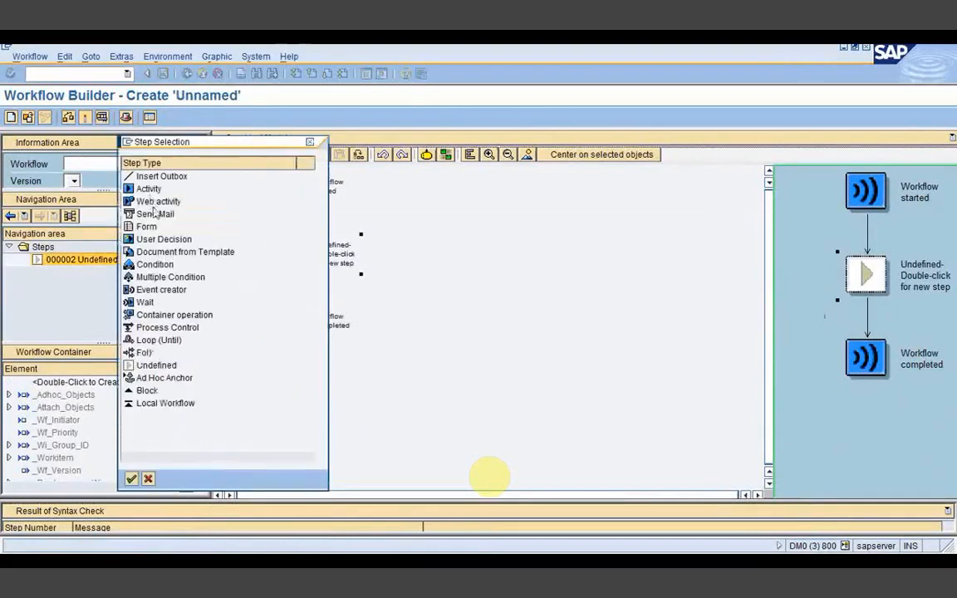
{"action": "left_click", "coordinate": [154, 239]}
{"action": "left_click", "coordinate": [131, 479]}
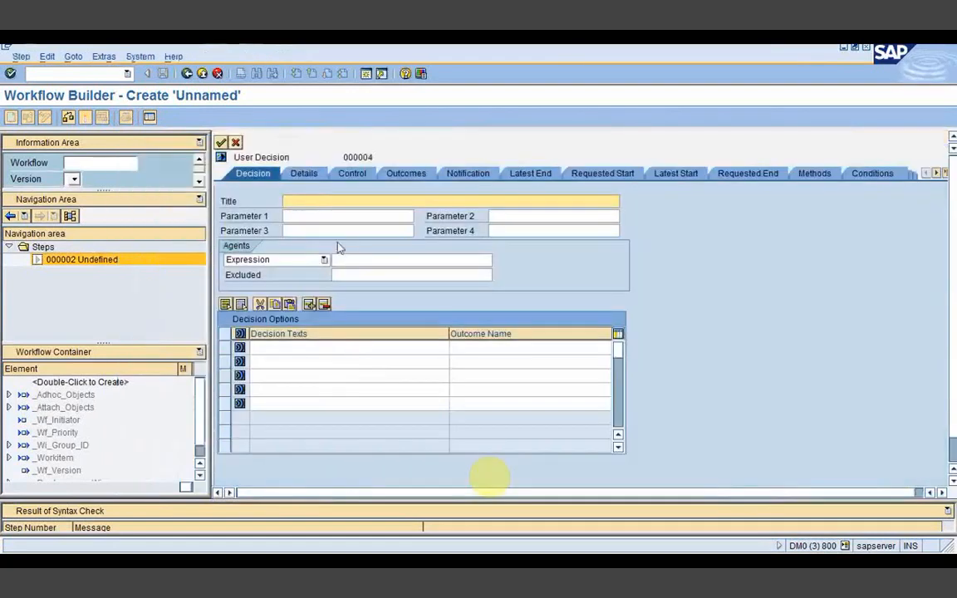
{"action": "left_click", "coordinate": [312, 201]}
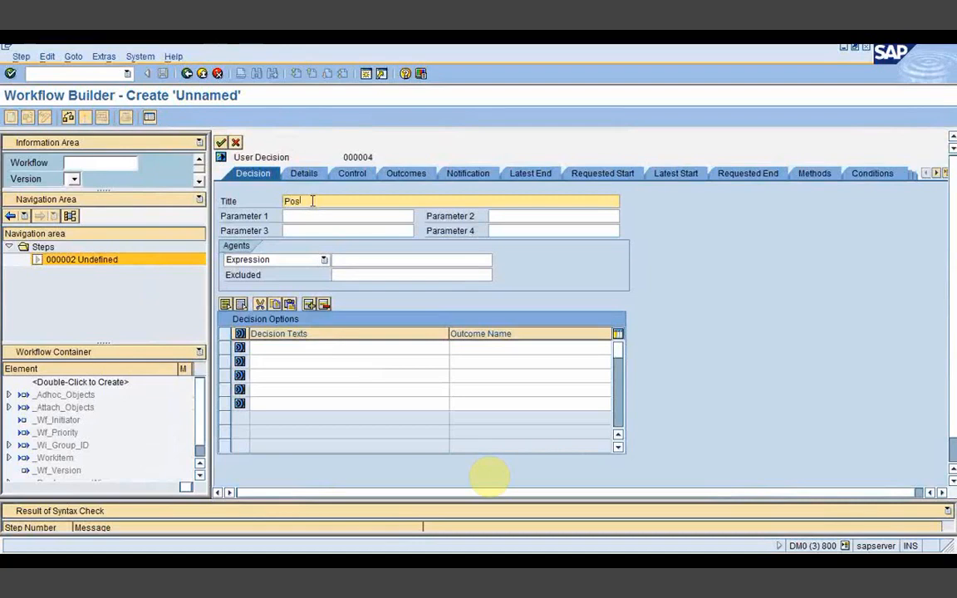
Step: Set the decision step's agent type to Position
{"action": "left_click", "coordinate": [326, 261]}
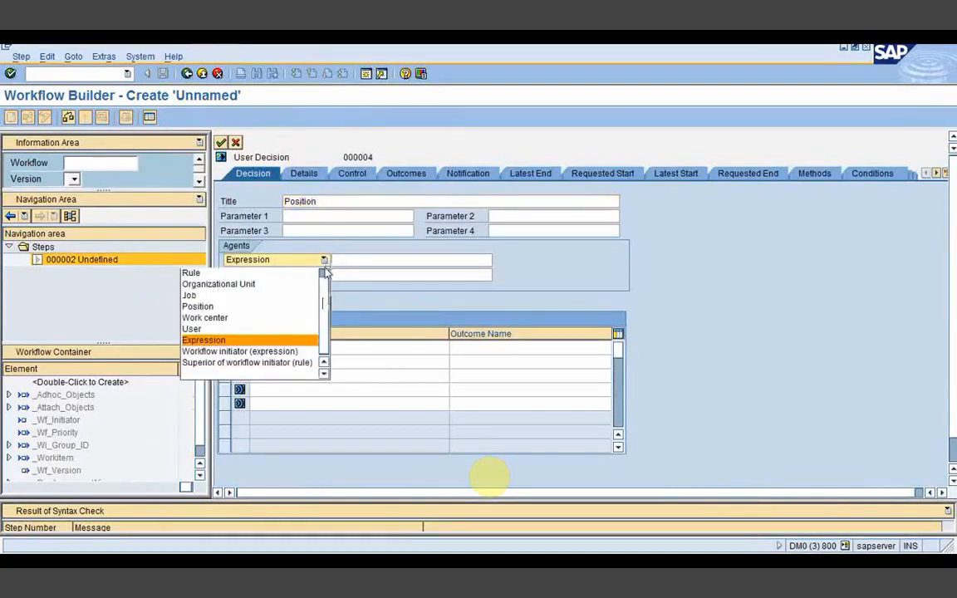
{"action": "scroll", "coordinate": [326, 274], "scroll_direction": "up", "scroll_amount": 1}
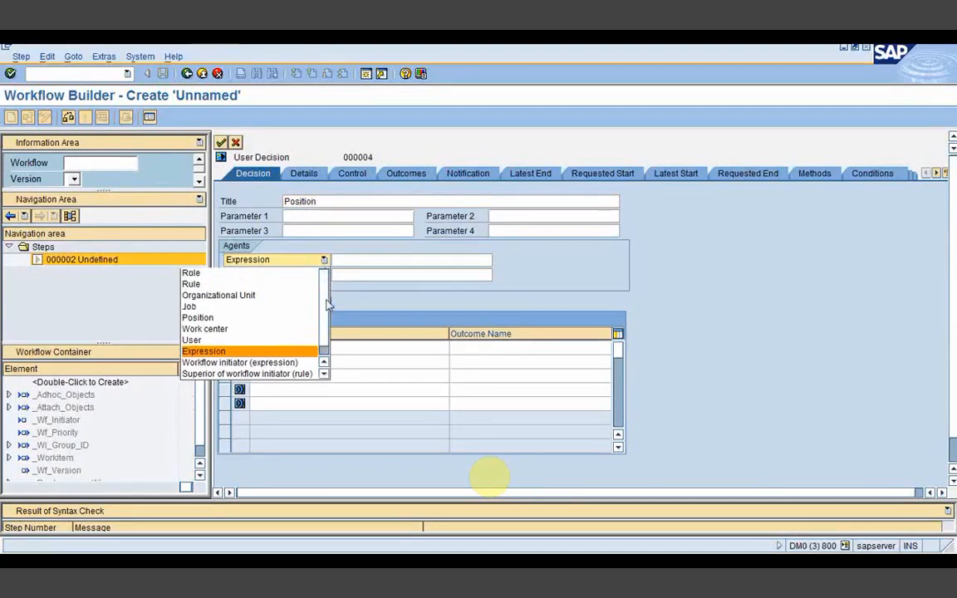
{"action": "left_click", "coordinate": [244, 327]}
Step: Enter approve as the first decision text and outcome name, and bring up the org notes
{"action": "left_click", "coordinate": [262, 348]}
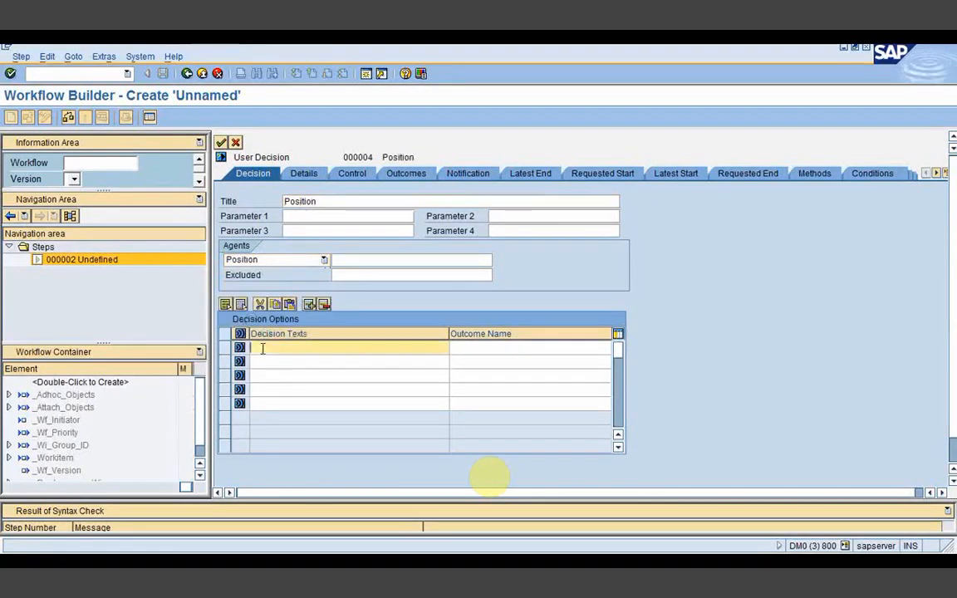
{"action": "type", "text": "approve"}
{"action": "key", "text": "Tab"}
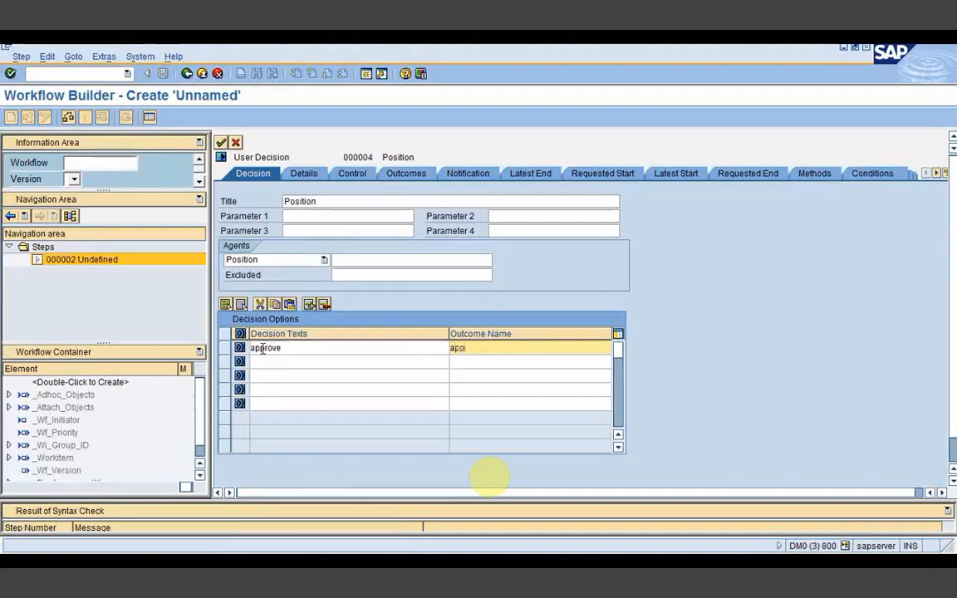
{"action": "type", "text": "rove"}
{"action": "key", "text": "alt+Tab"}
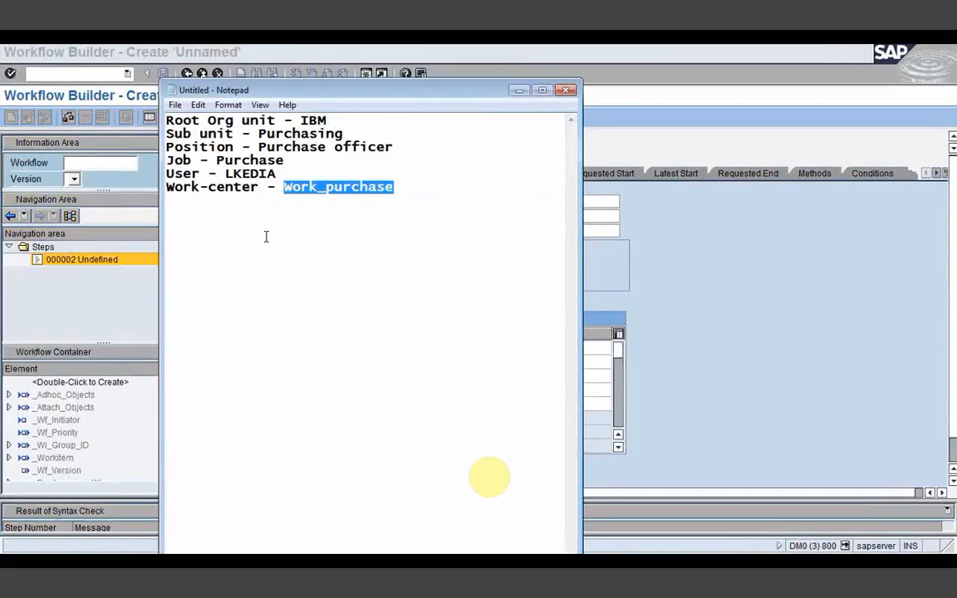
Step: Assign position 50010452 (Purchase officer) as the step's agent and transfer back to the graphical model
{"action": "left_click_drag", "start_coordinate": [258, 147], "coordinate": [393, 148]}
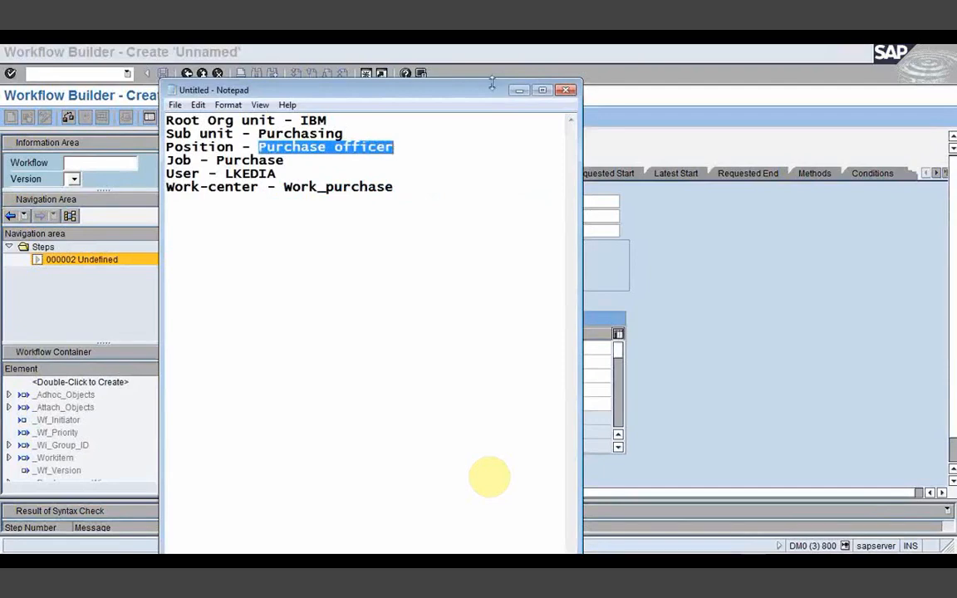
{"action": "left_click", "coordinate": [519, 90]}
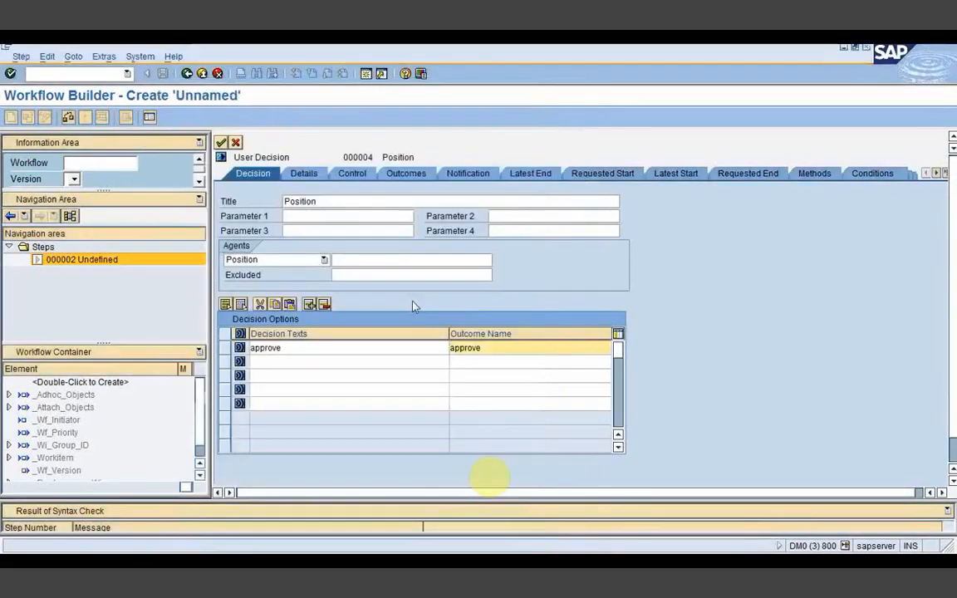
{"action": "left_click", "coordinate": [392, 260]}
{"action": "key", "text": "F4"}
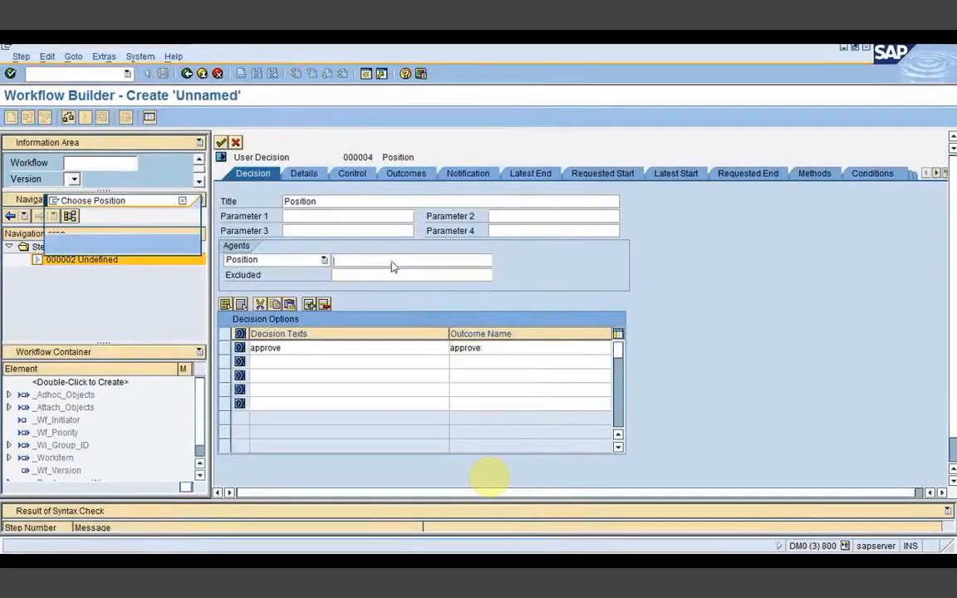
{"action": "type", "text": "Purchase off"}
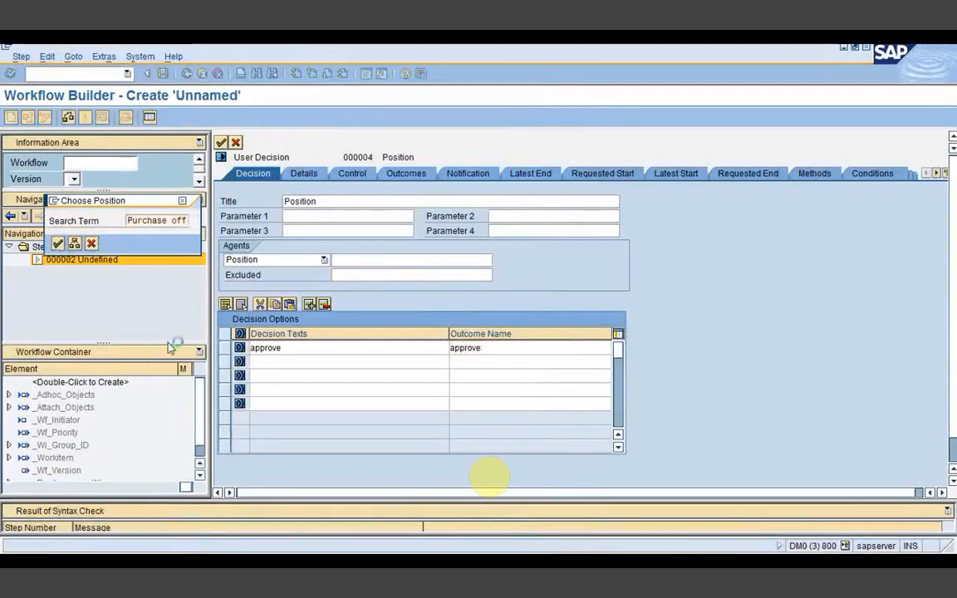
{"action": "key", "text": "Return"}
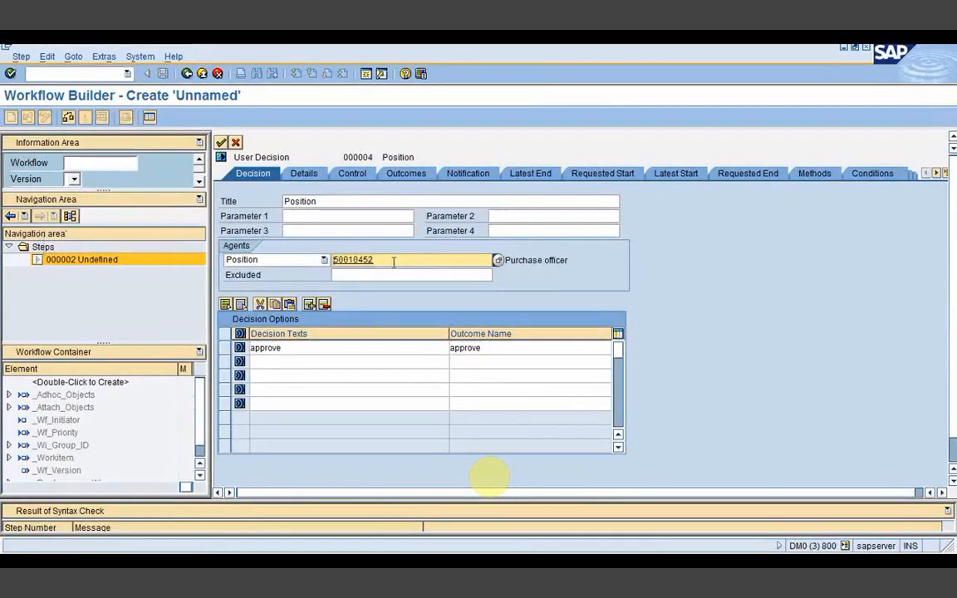
{"action": "left_click_drag", "start_coordinate": [391, 257], "coordinate": [336, 256]}
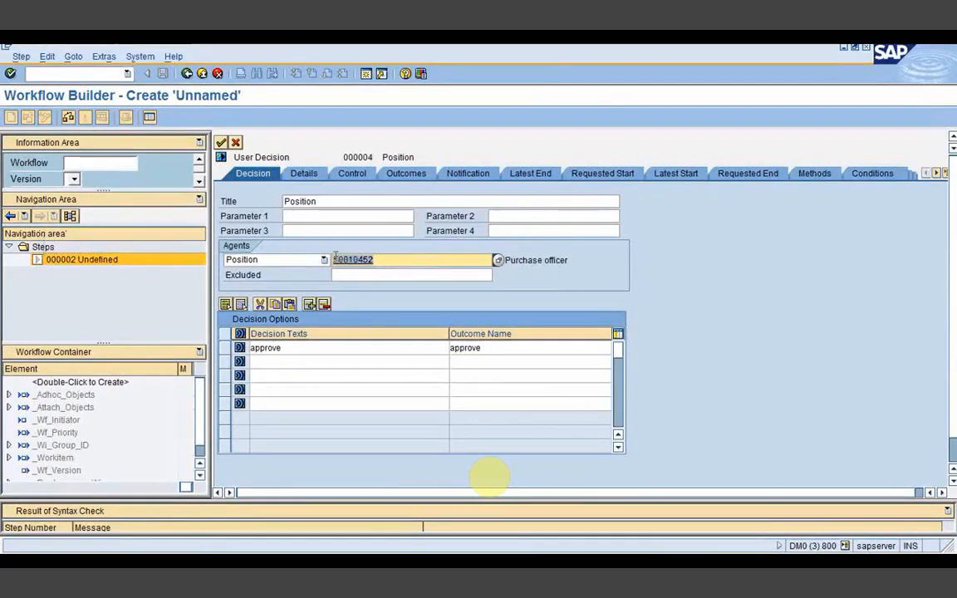
{"action": "left_click", "coordinate": [514, 264]}
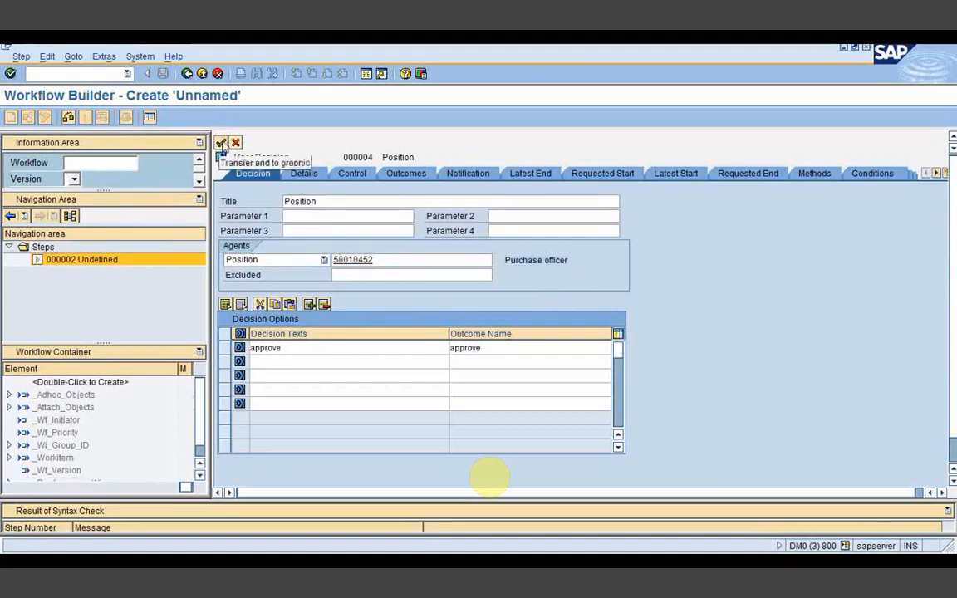
{"action": "left_click", "coordinate": [221, 142]}
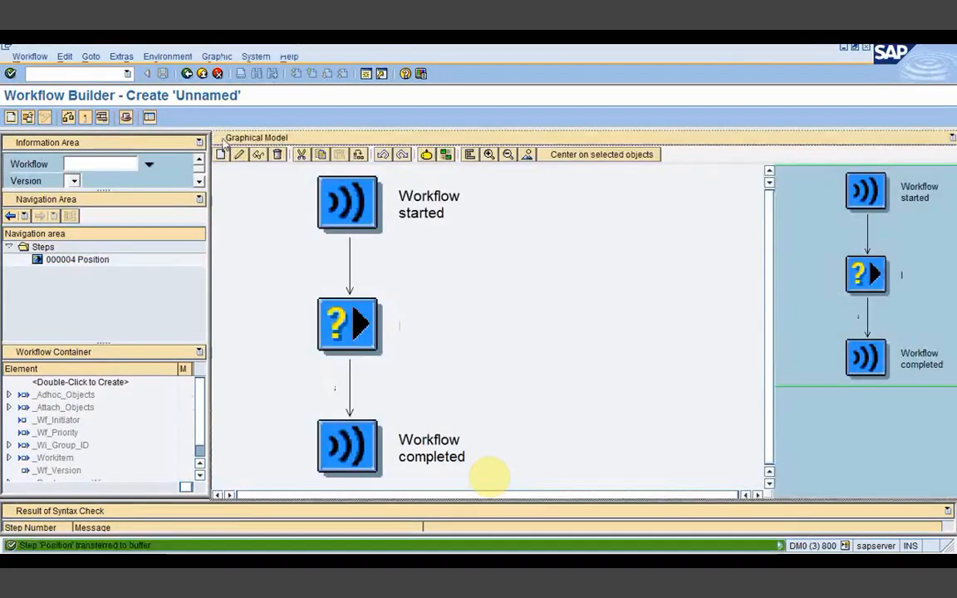
Step: Save the workflow as local object with abbreviation and name zorg_stru, getting ID WS97900321
{"action": "left_click", "coordinate": [163, 73]}
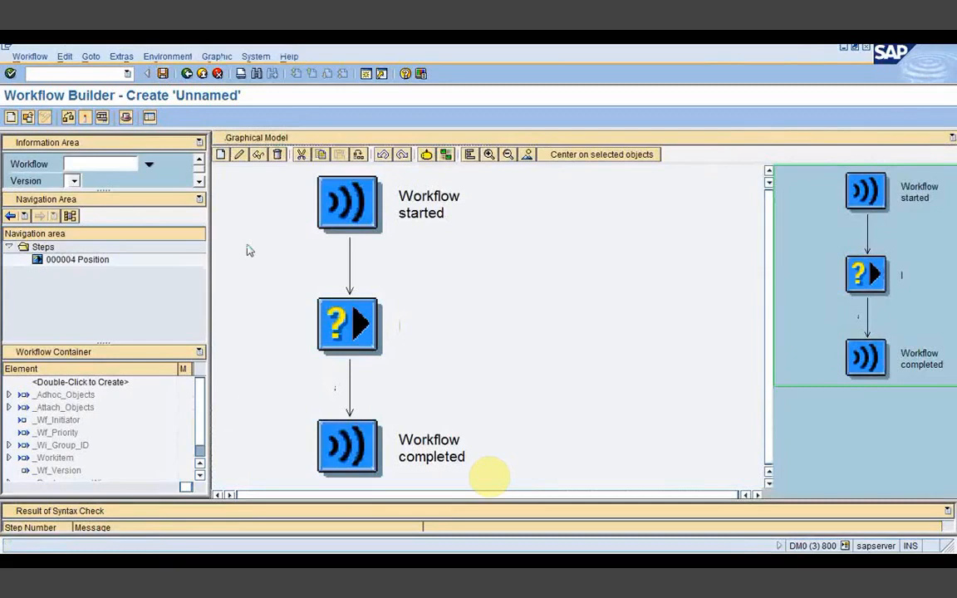
{"action": "left_click", "coordinate": [126, 159]}
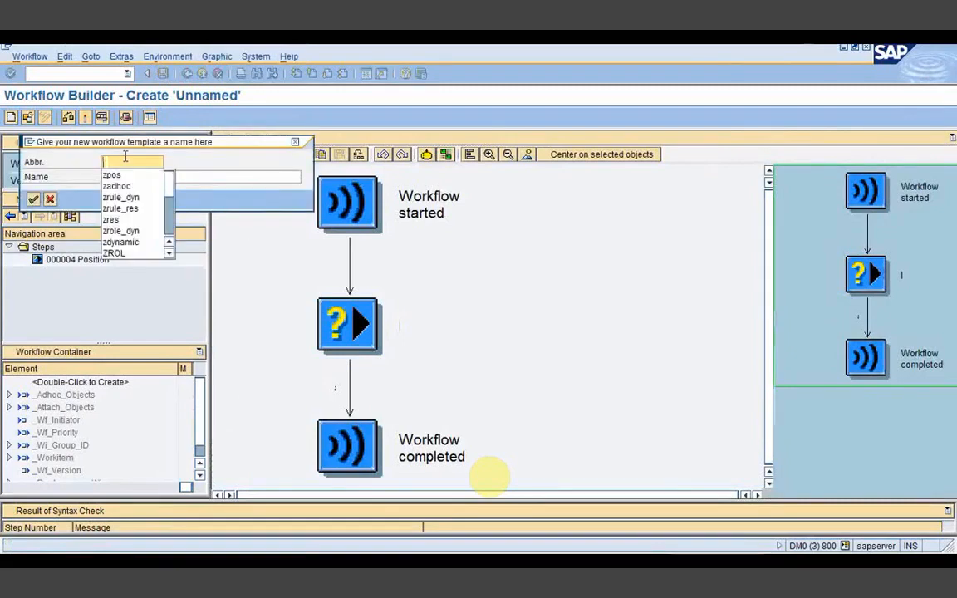
{"action": "type", "text": "zorg_try"}
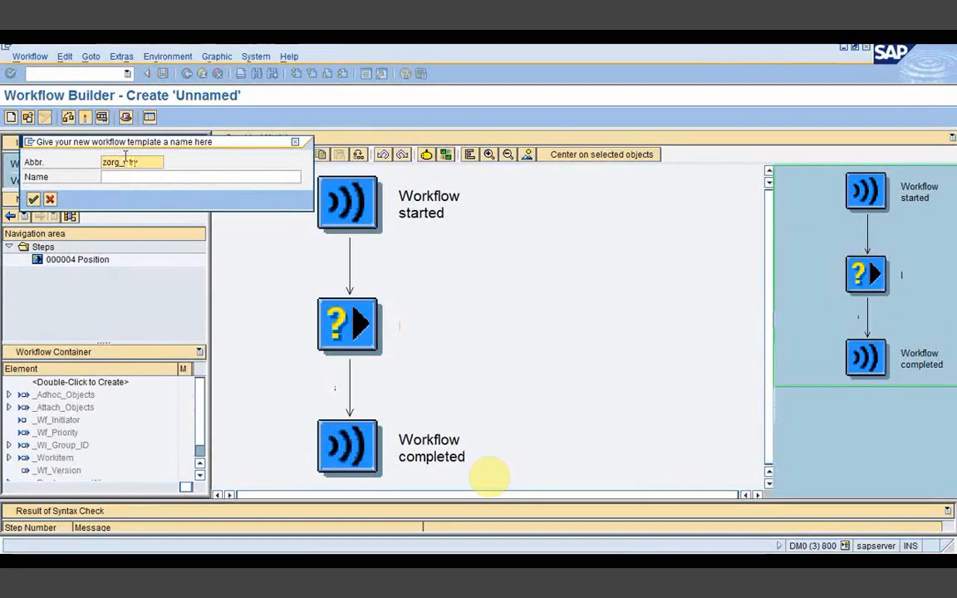
{"action": "left_click_drag", "start_coordinate": [139, 162], "coordinate": [81, 174]}
{"action": "key", "text": "ctrl+c"}
{"action": "left_click", "coordinate": [104, 176]}
{"action": "key", "text": "ctrl+v"}
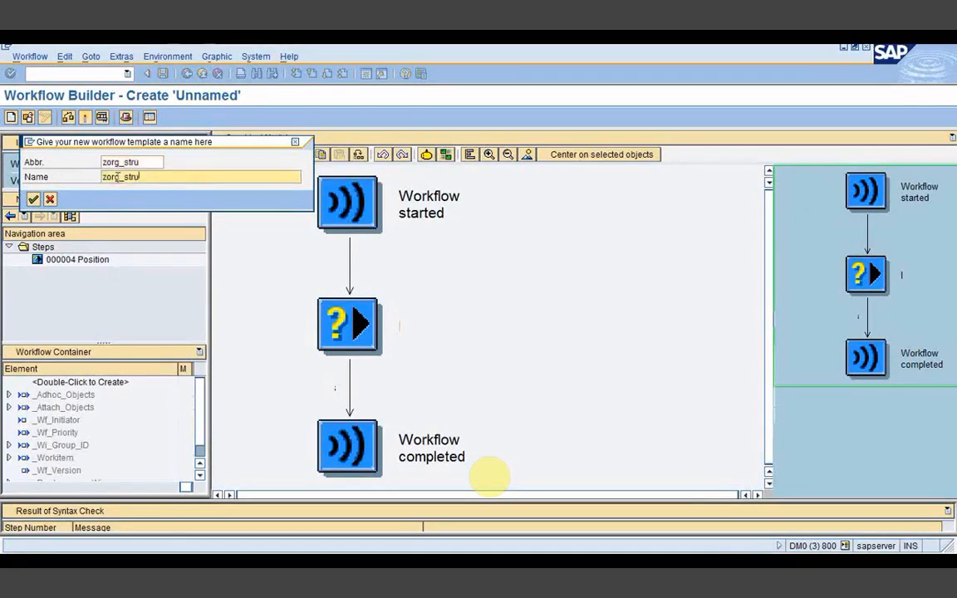
{"action": "left_click", "coordinate": [34, 199]}
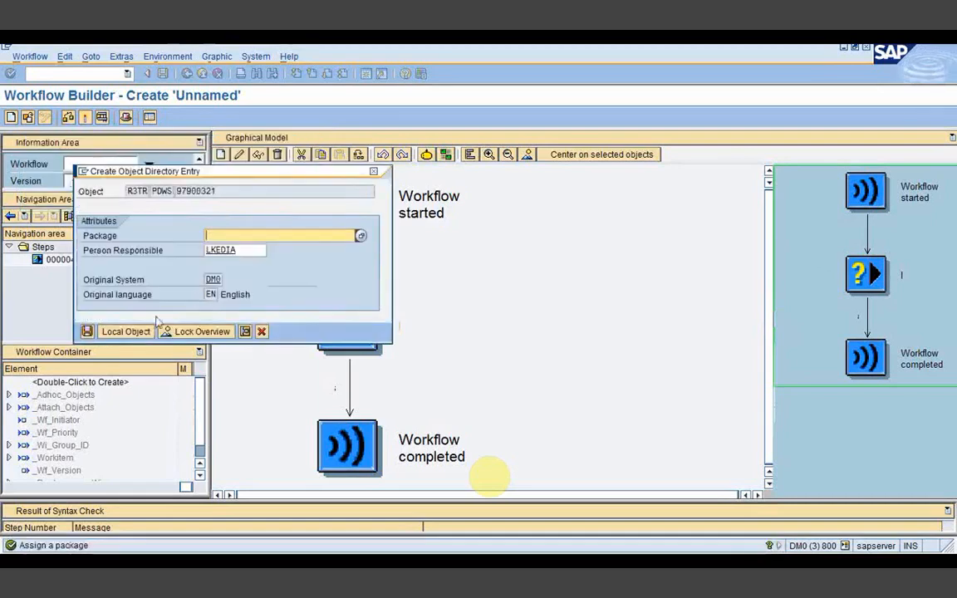
{"action": "left_click", "coordinate": [124, 332]}
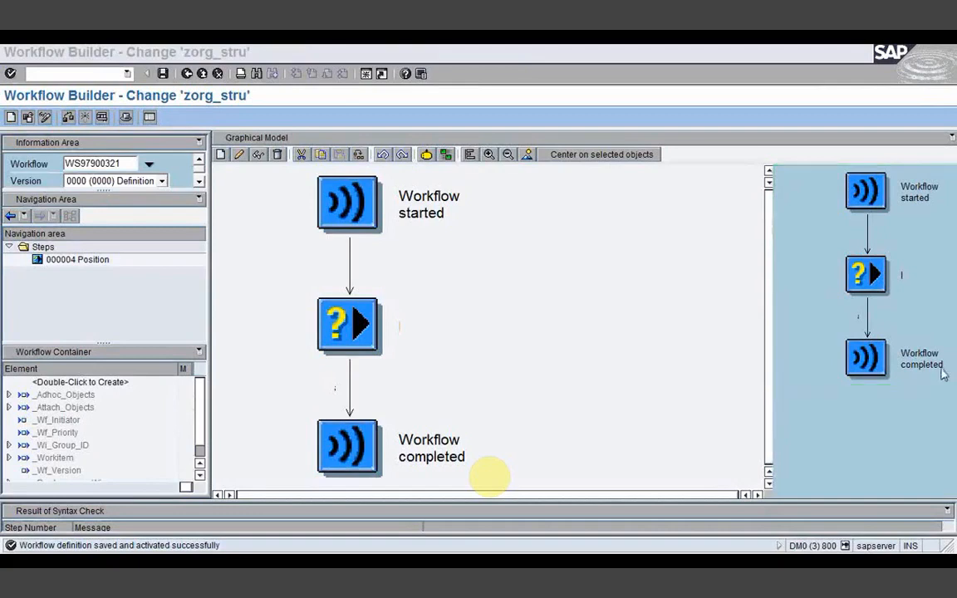
{"action": "left_click", "coordinate": [442, 344]}
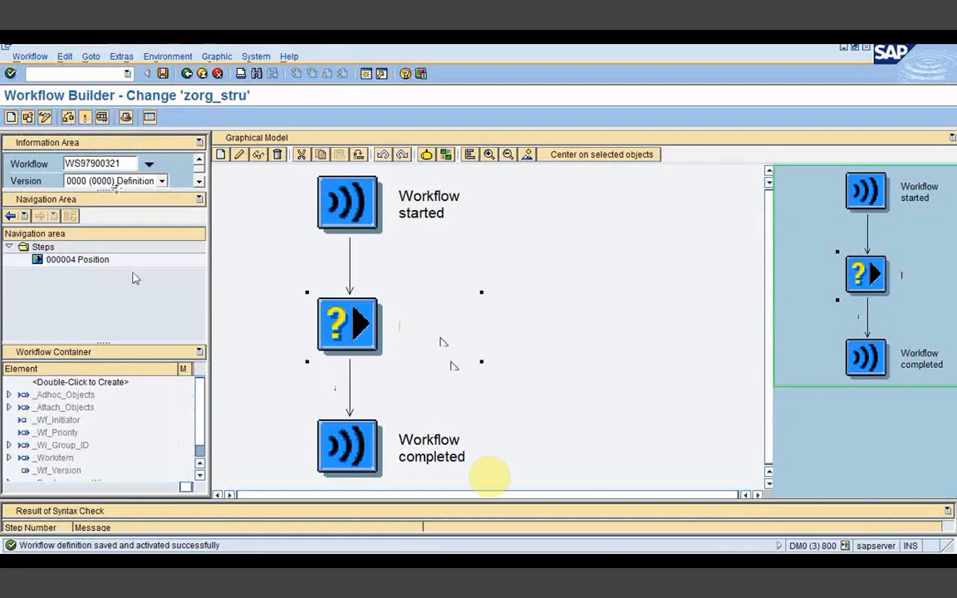
Step: Test-run zorg_stru, leave the Position item pending, verify it in the Workflow inbox, then go back
{"action": "left_click", "coordinate": [104, 119]}
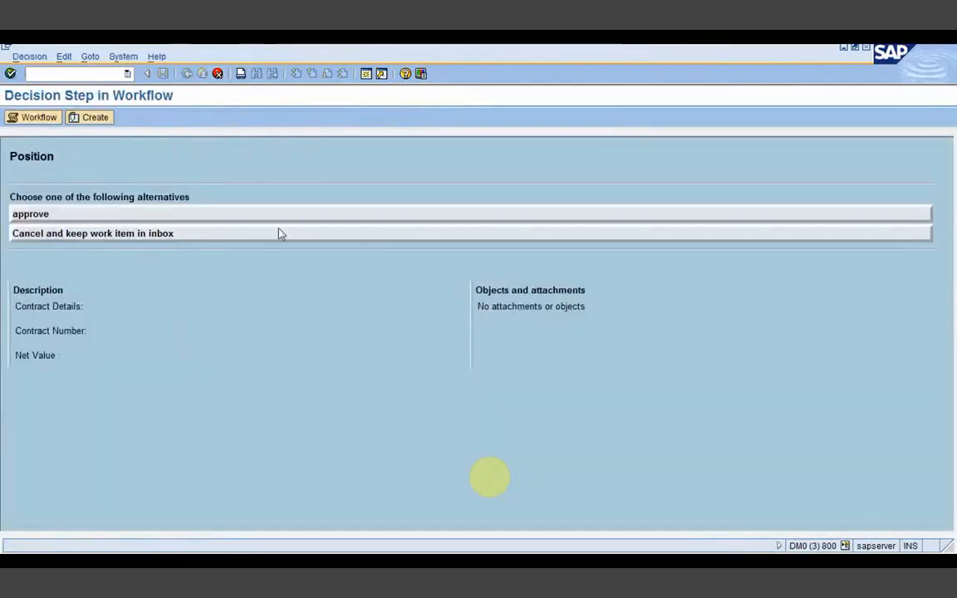
{"action": "left_click", "coordinate": [280, 234]}
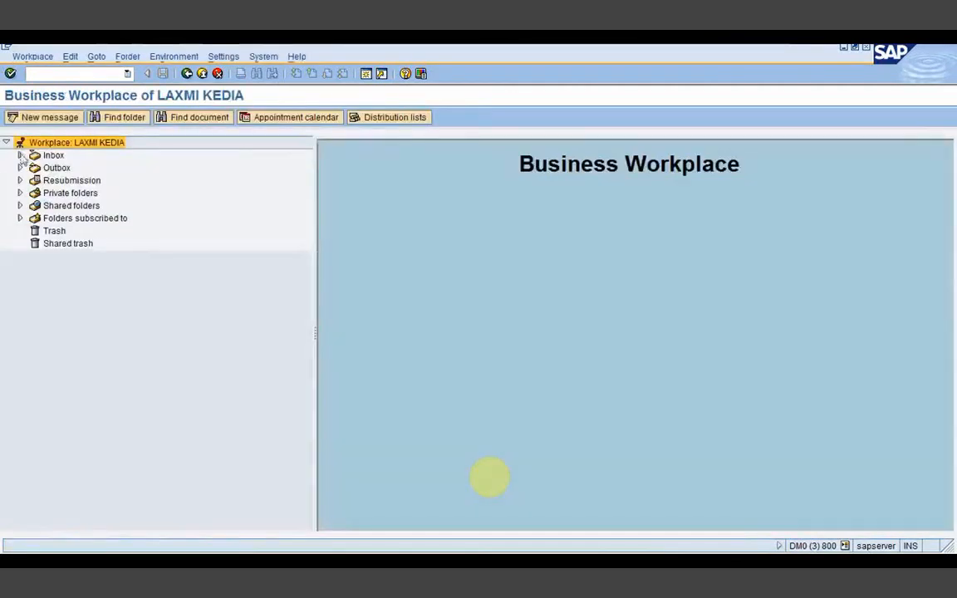
{"action": "left_click", "coordinate": [21, 156]}
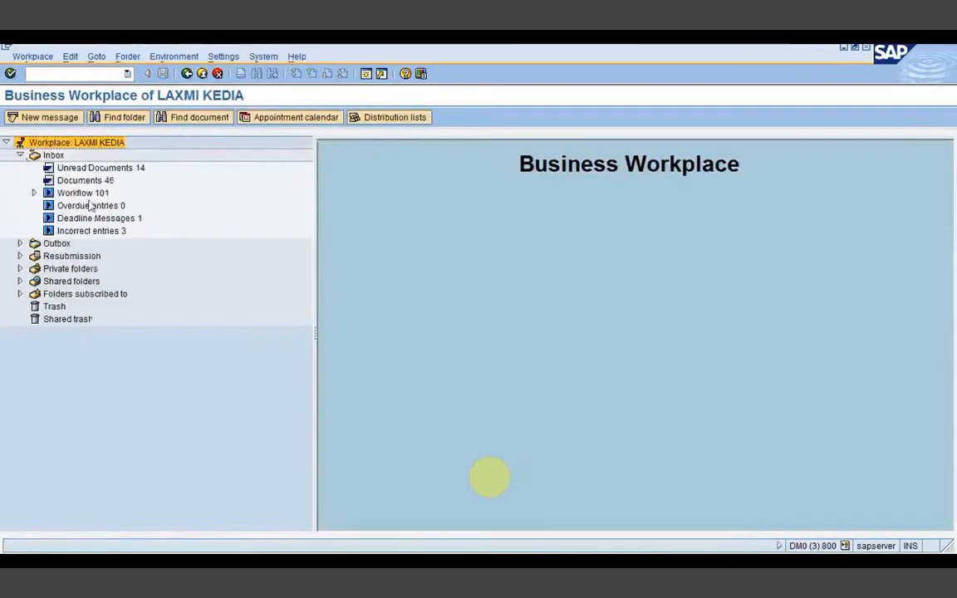
{"action": "left_click", "coordinate": [83, 192]}
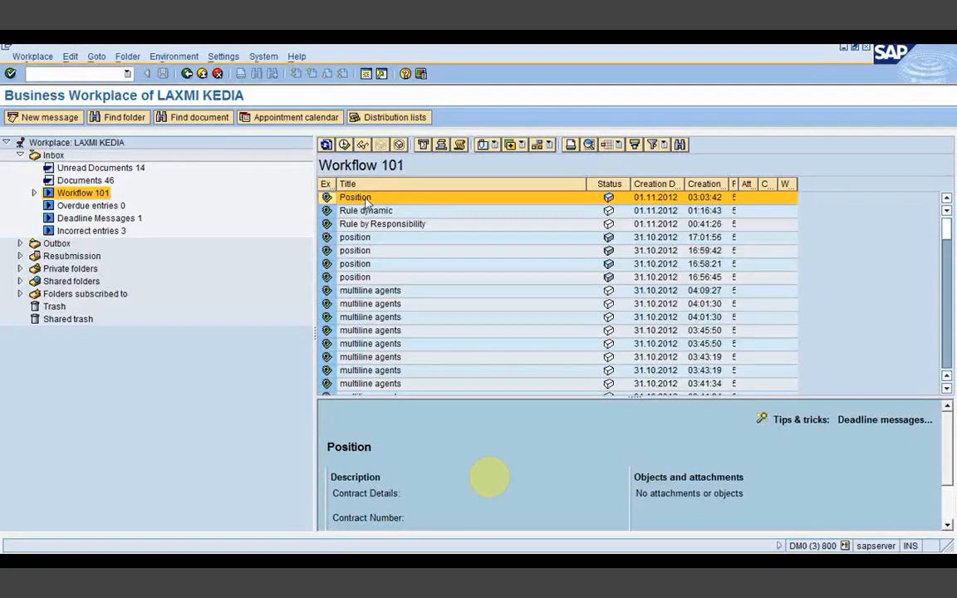
{"action": "left_click_drag", "start_coordinate": [328, 445], "coordinate": [334, 407]}
{"action": "left_click", "coordinate": [187, 73]}
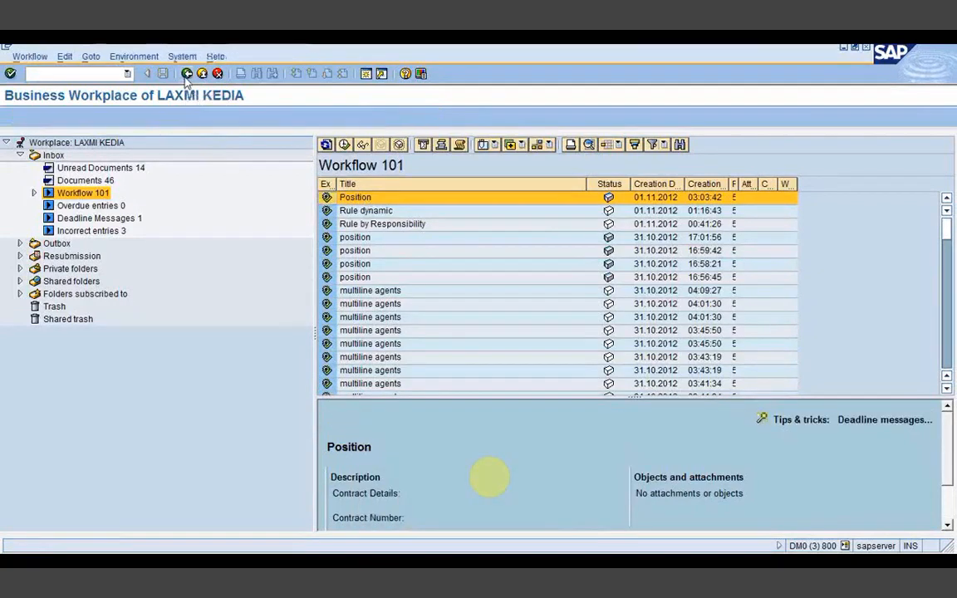
{"action": "left_click", "coordinate": [186, 73]}
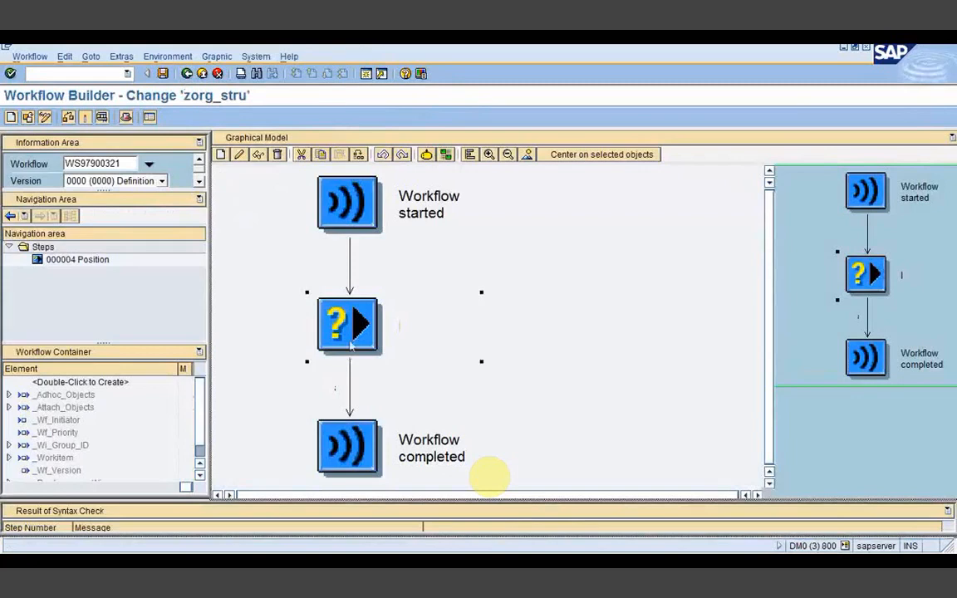
Step: Switch the decision step's agent type to Job and copy the job name Purchase from the notes
{"action": "double_click", "coordinate": [312, 302]}
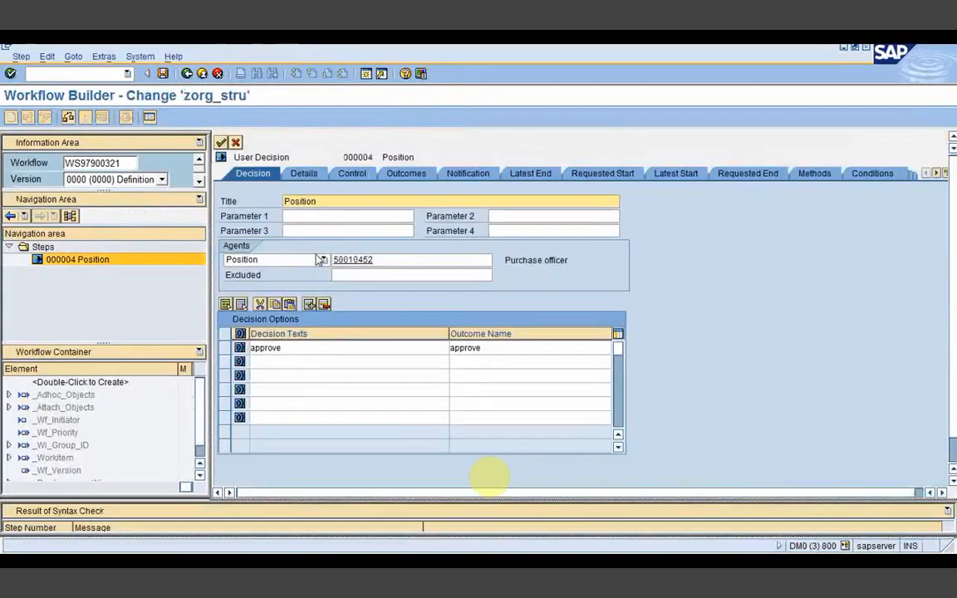
{"action": "left_click", "coordinate": [323, 260]}
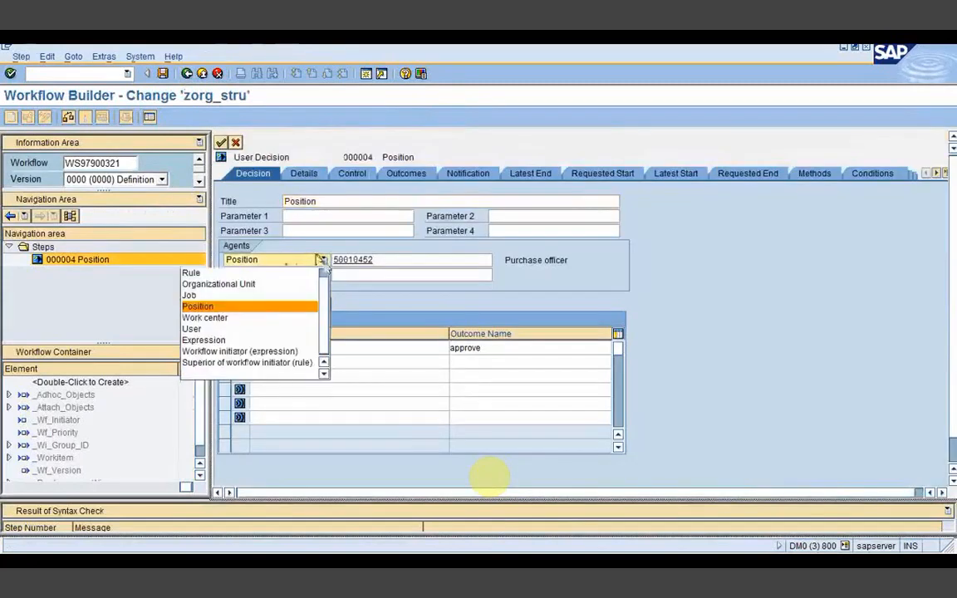
{"action": "left_click", "coordinate": [213, 297]}
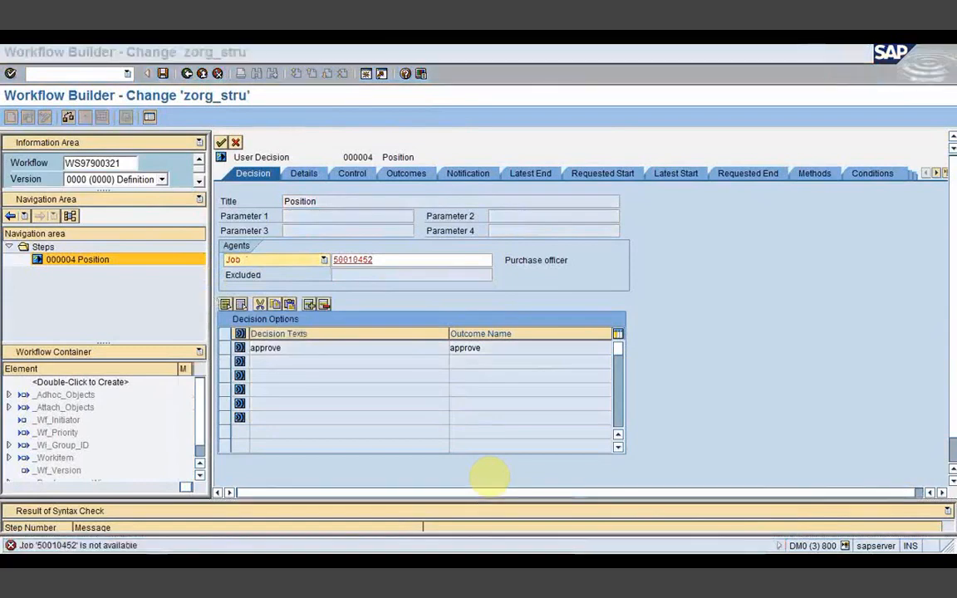
{"action": "key", "text": "alt+Tab"}
{"action": "left_click", "coordinate": [219, 161]}
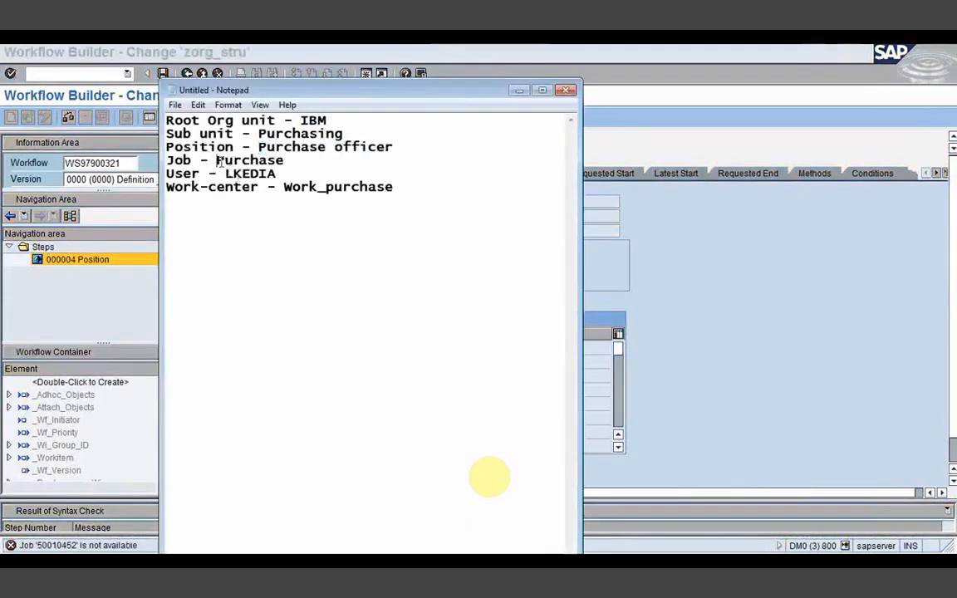
{"action": "left_click_drag", "start_coordinate": [218, 161], "coordinate": [290, 161]}
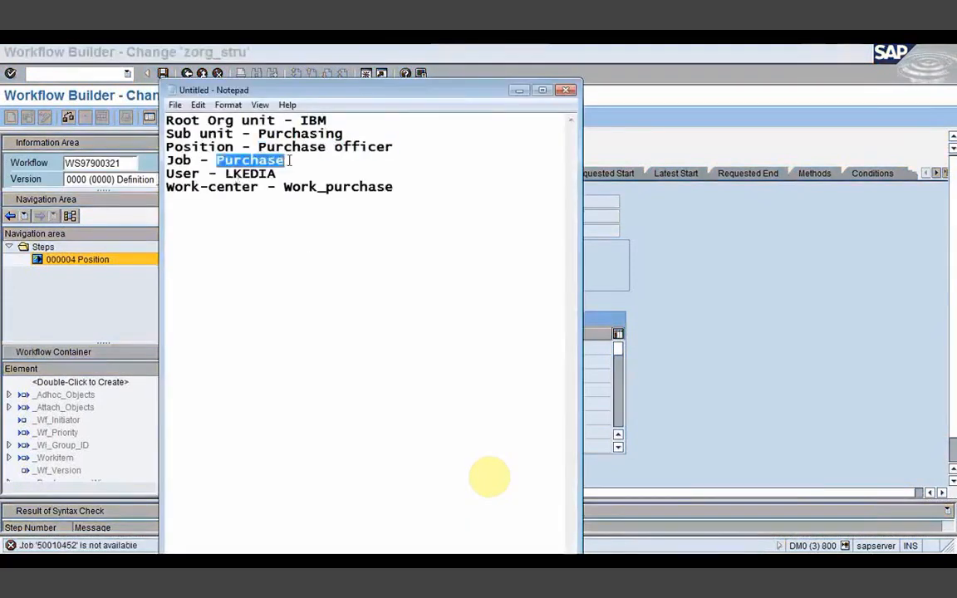
{"action": "left_click", "coordinate": [519, 90]}
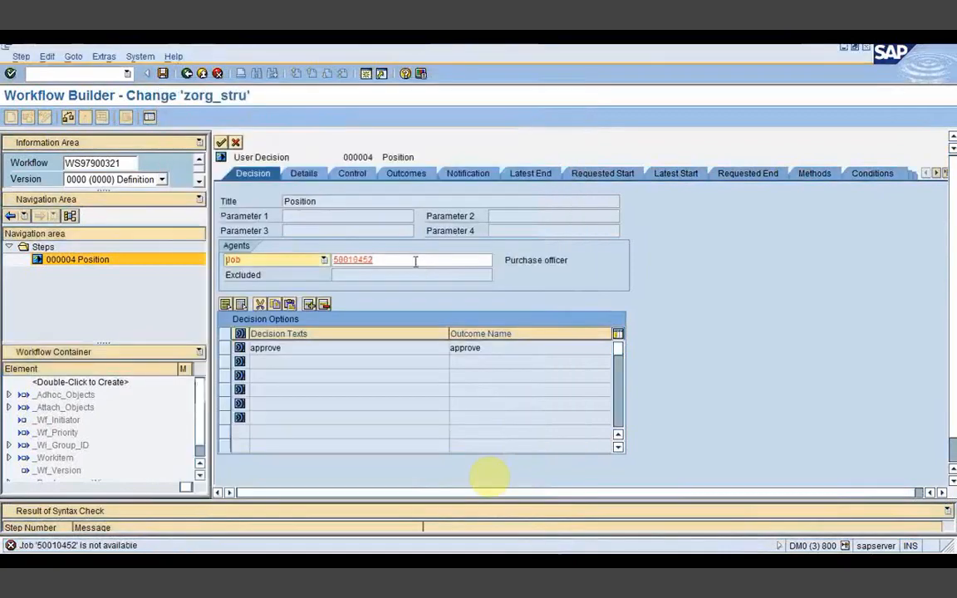
Step: Search for the Purchase job, assign 50049184 as the agent, and return to the diagram
{"action": "left_click", "coordinate": [424, 264]}
{"action": "left_click", "coordinate": [498, 261]}
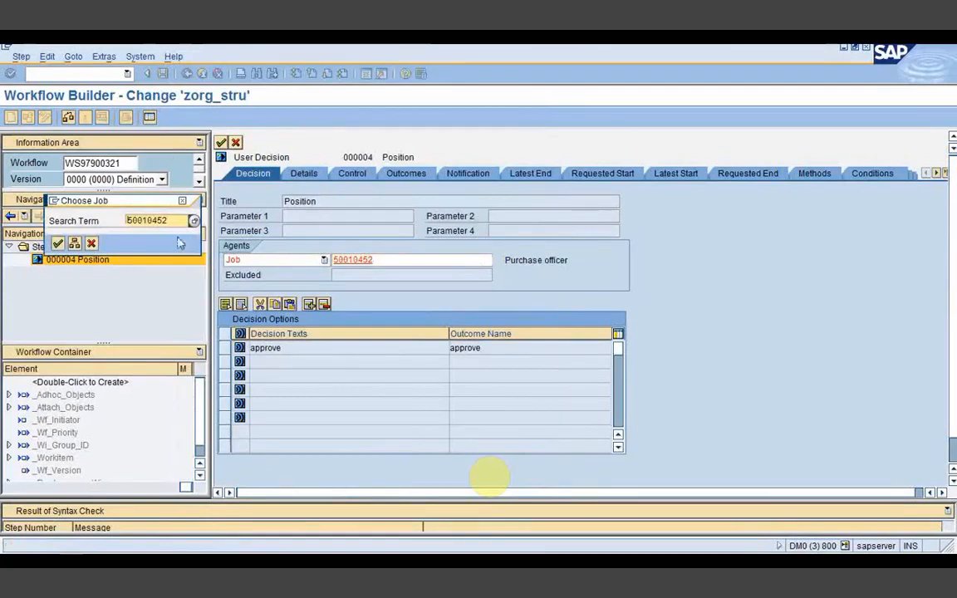
{"action": "type", "text": "Purchase*"}
{"action": "key", "text": "Return"}
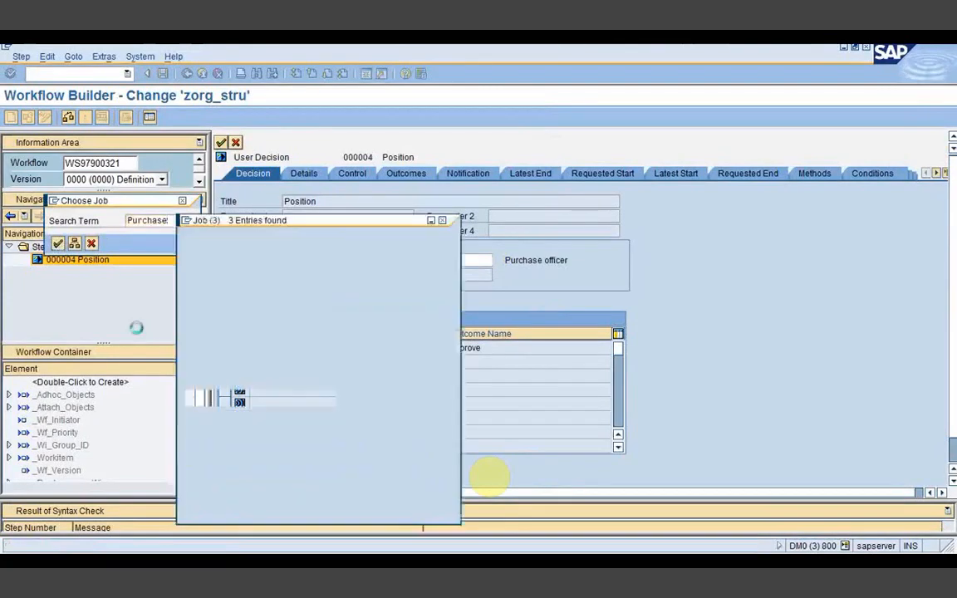
{"action": "double_click", "coordinate": [201, 244]}
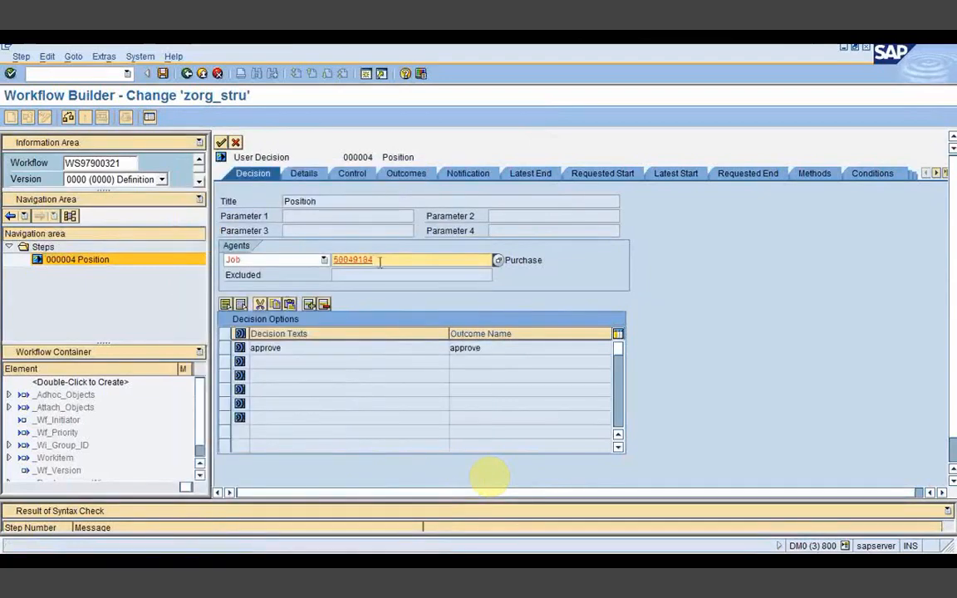
{"action": "left_click_drag", "start_coordinate": [381, 269], "coordinate": [337, 264]}
{"action": "left_click", "coordinate": [535, 262]}
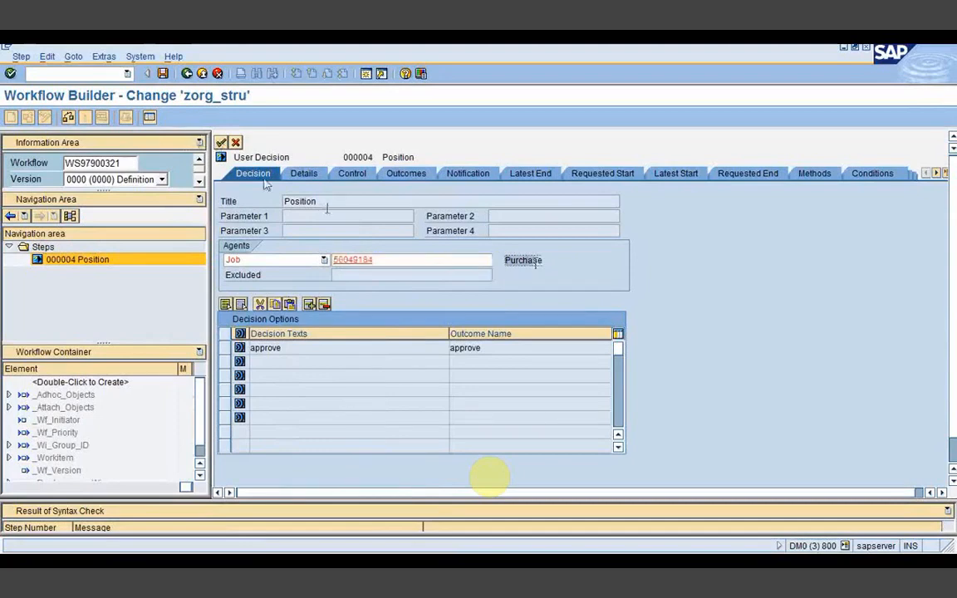
{"action": "left_click", "coordinate": [222, 143]}
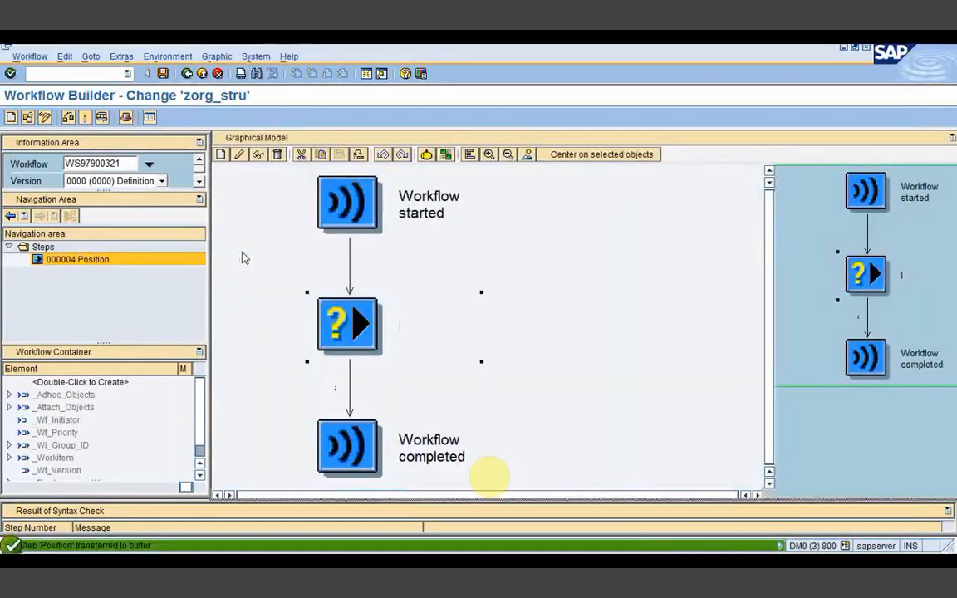
Step: Rename the decision step from Position to Job, activate zorg_stru, and start a test run
{"action": "double_click", "coordinate": [341, 324]}
{"action": "left_click", "coordinate": [328, 201]}
{"action": "left_click_drag", "start_coordinate": [327, 201], "coordinate": [250, 214]}
{"action": "key", "text": "Delete"}
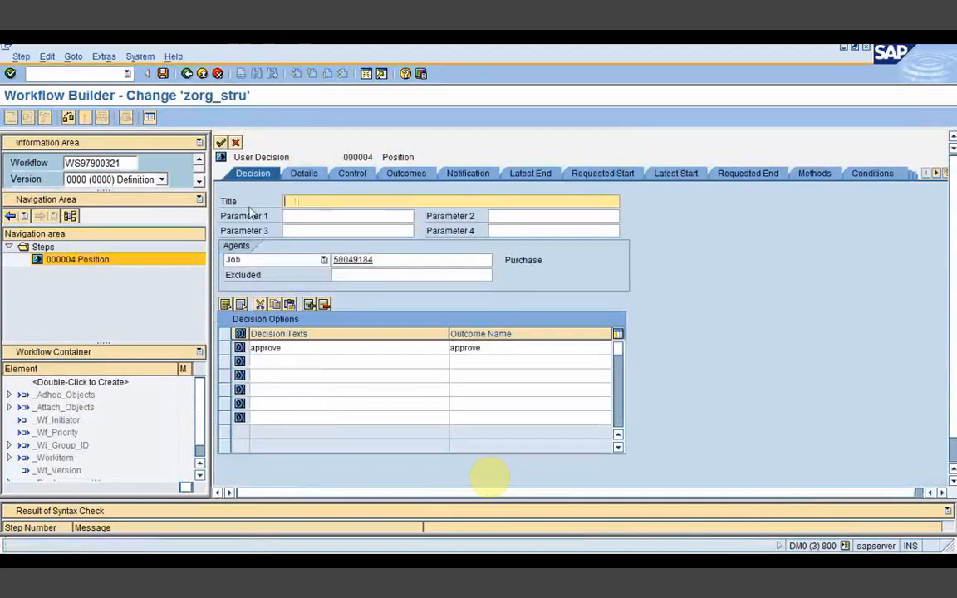
{"action": "type", "text": "Job"}
{"action": "key", "text": "Return"}
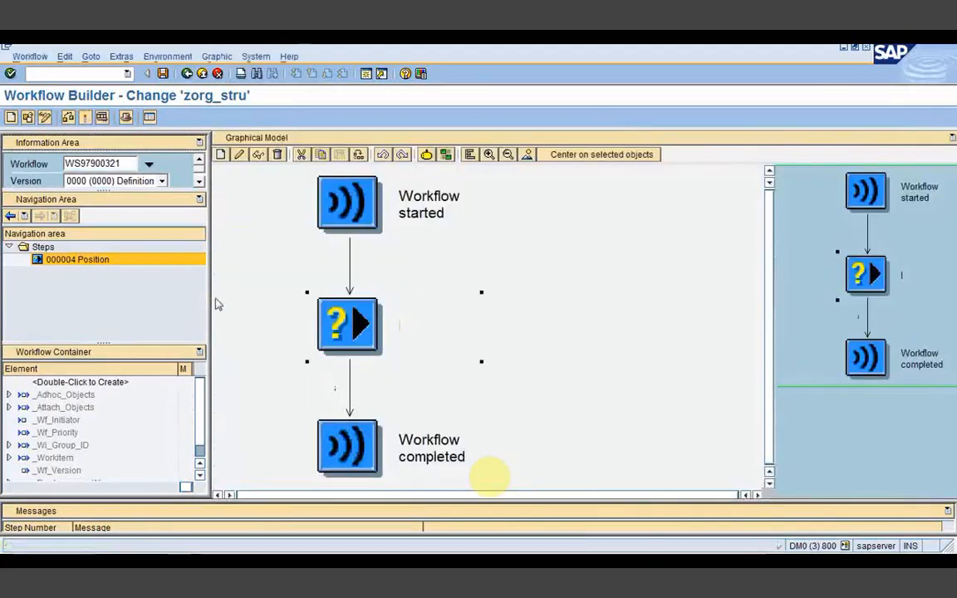
{"action": "key", "text": "ctrl+F3"}
{"action": "left_click", "coordinate": [87, 118]}
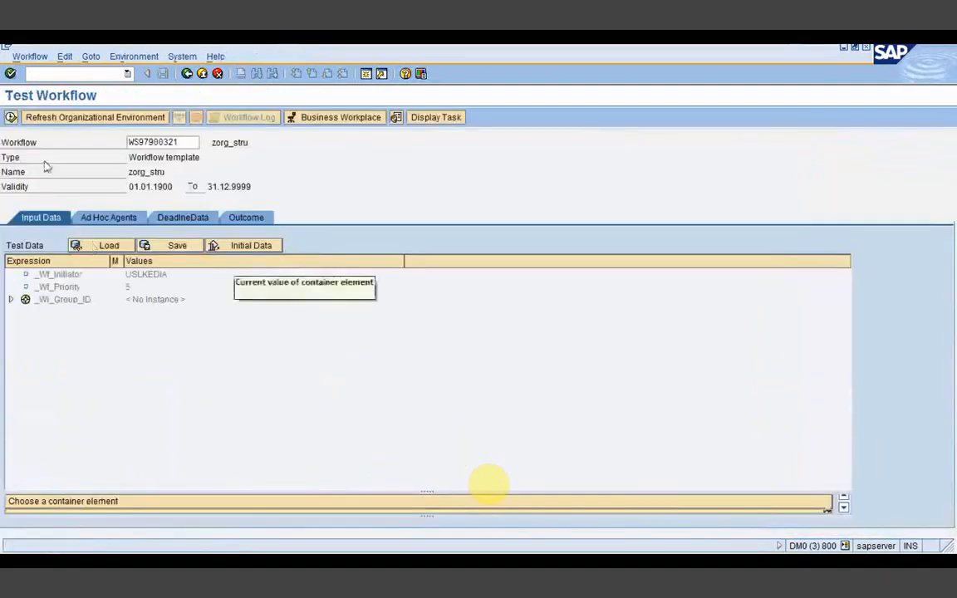
Step: Execute the test, cancel the decision, check the Job item in the Workflow 102 inbox, and back out
{"action": "left_click", "coordinate": [15, 118]}
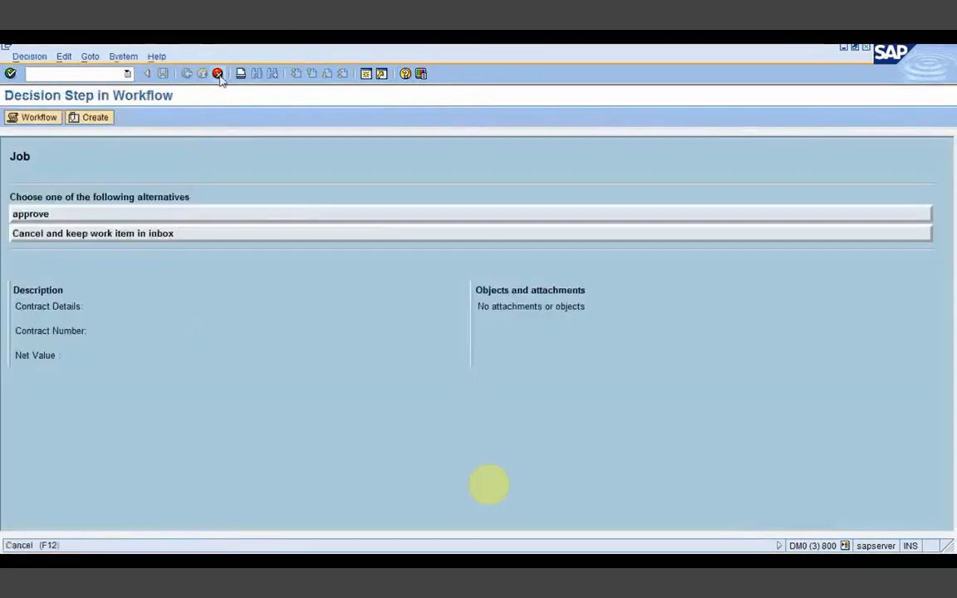
{"action": "left_click", "coordinate": [218, 75]}
{"action": "left_click", "coordinate": [350, 122]}
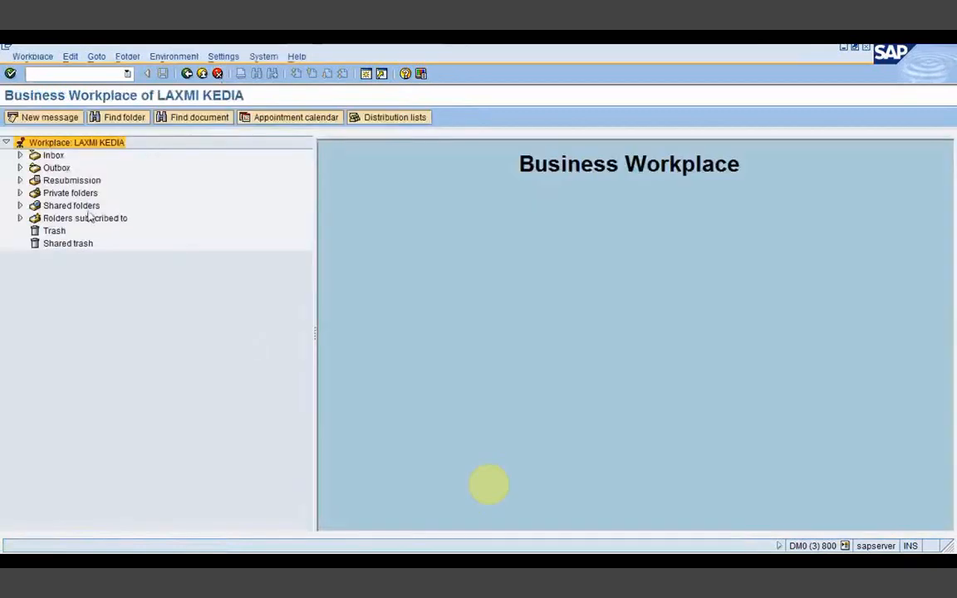
{"action": "left_click", "coordinate": [19, 154]}
{"action": "left_click", "coordinate": [77, 193]}
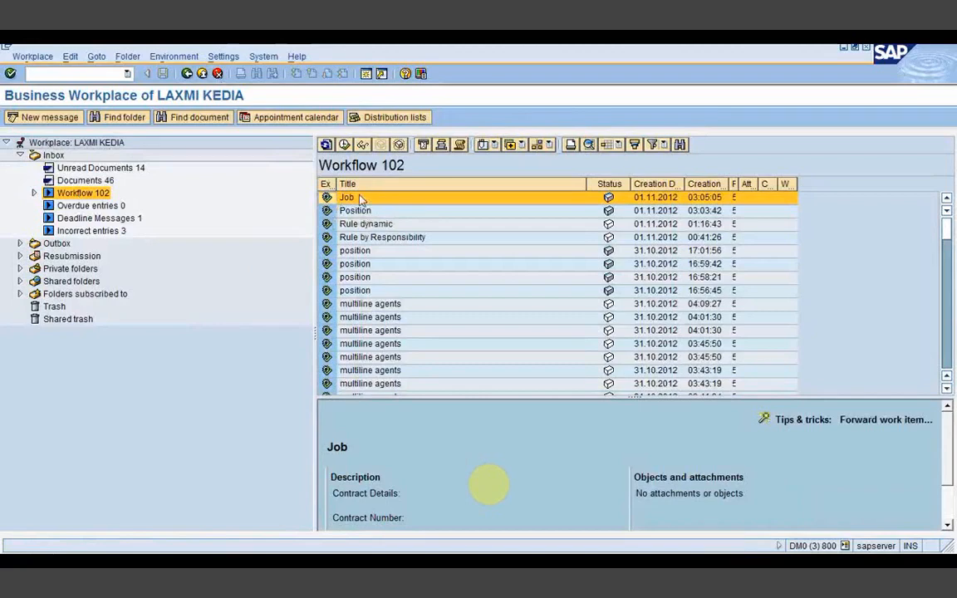
{"action": "left_click", "coordinate": [187, 75]}
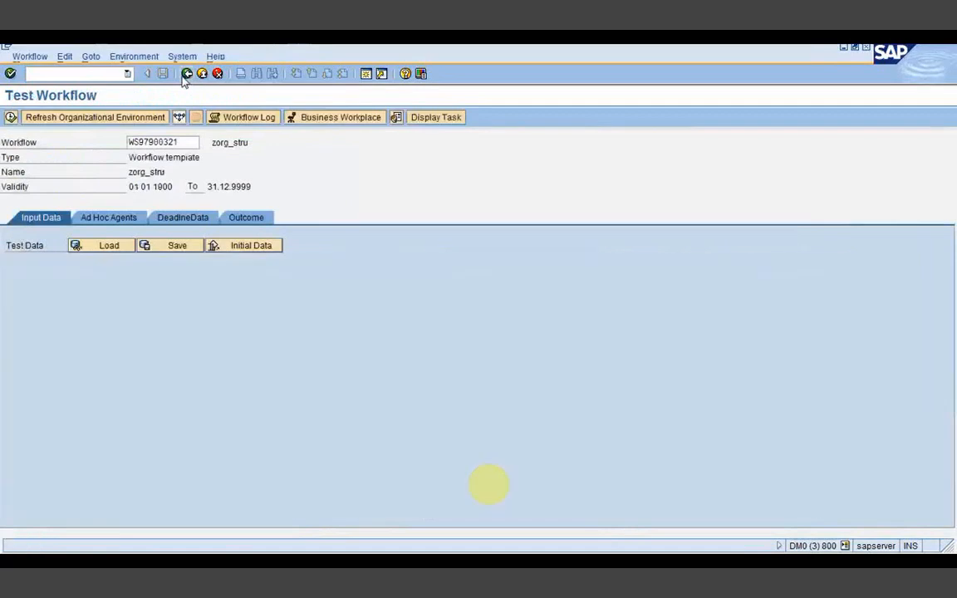
{"action": "left_click", "coordinate": [186, 75]}
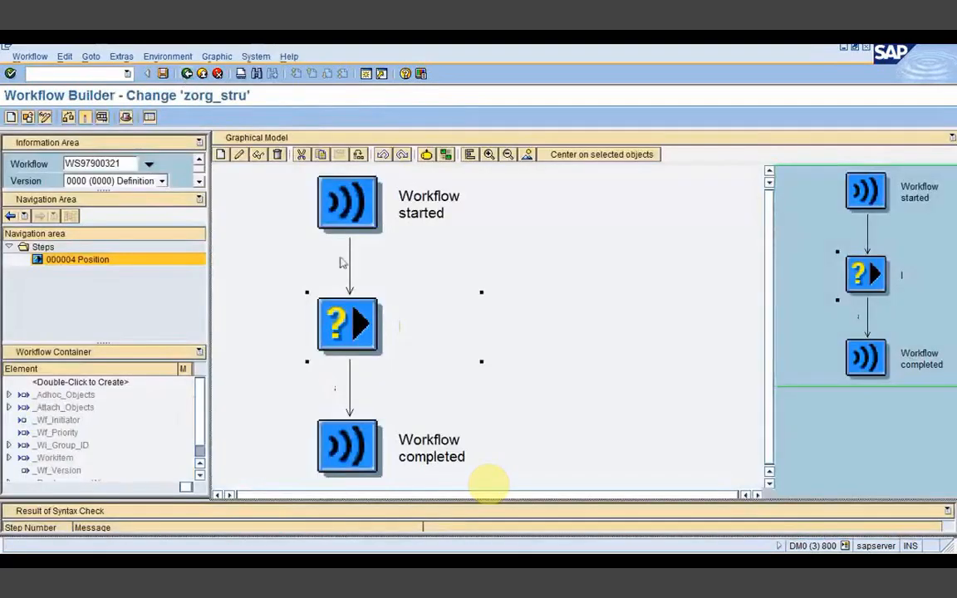
Step: Retitle the step Work-center and copy the work center name Work_purchase from the notes
{"action": "double_click", "coordinate": [361, 315]}
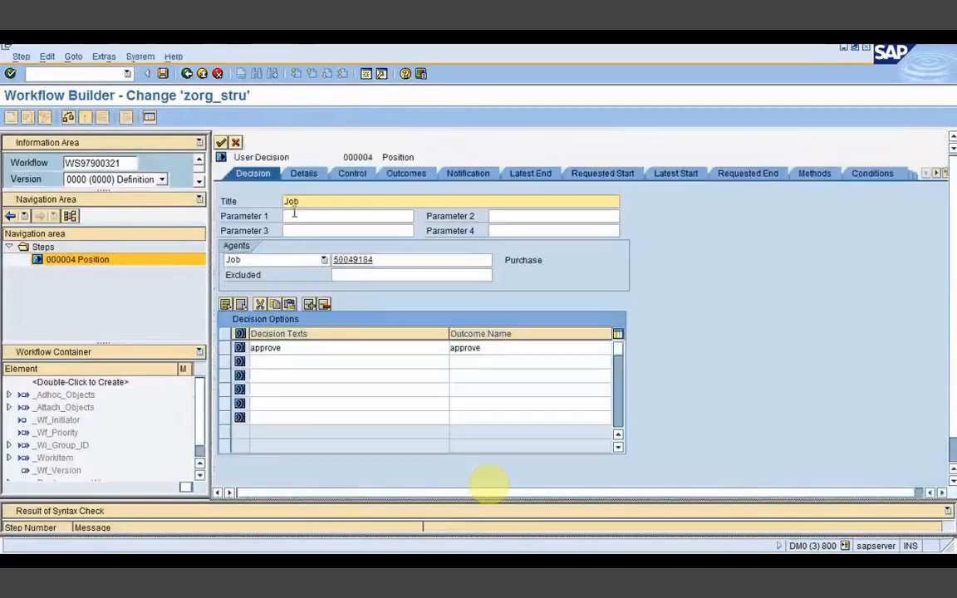
{"action": "left_click_drag", "start_coordinate": [304, 202], "coordinate": [274, 206]}
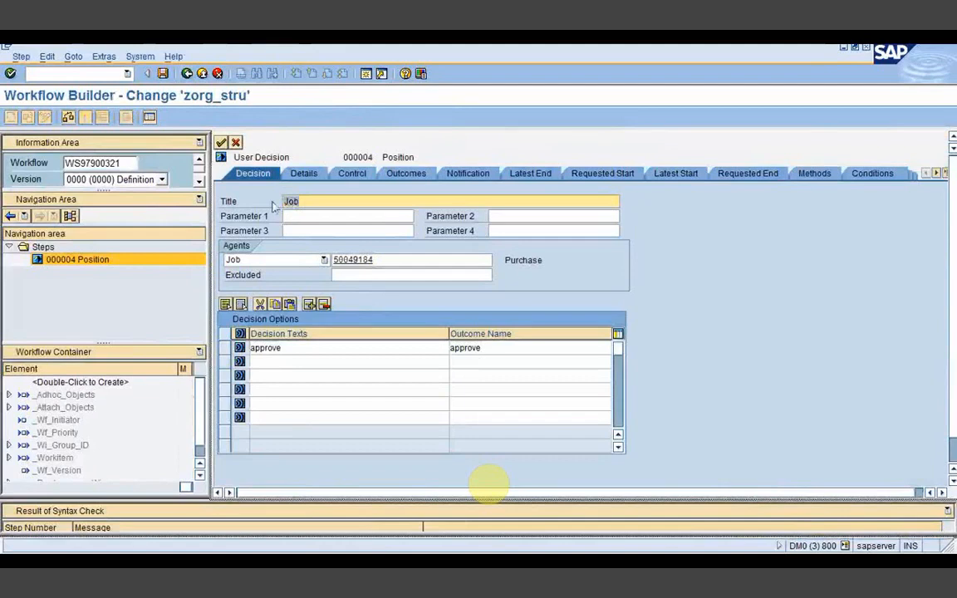
{"action": "type", "text": "Work-center"}
{"action": "key", "text": "alt+Tab"}
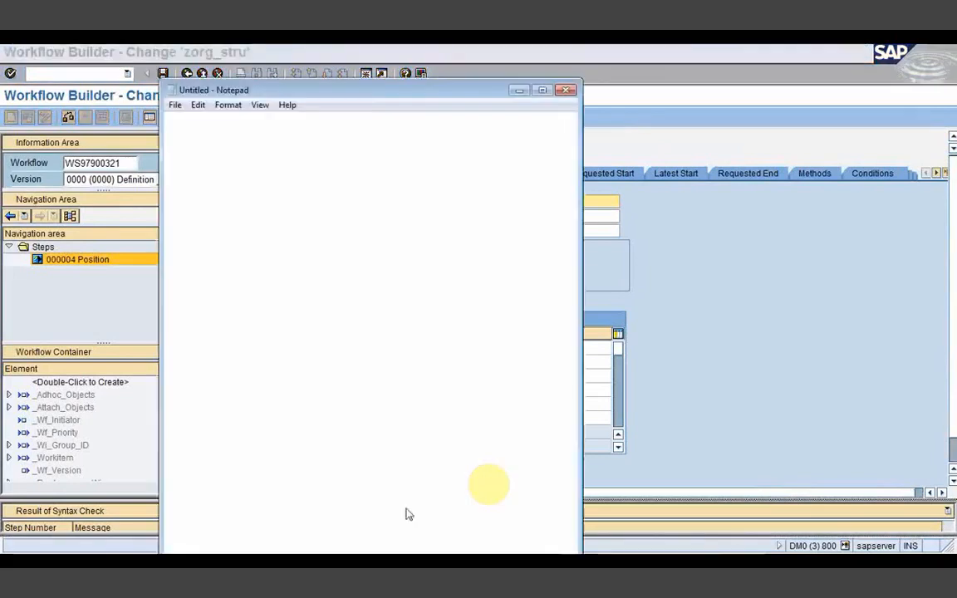
{"action": "left_click", "coordinate": [228, 199]}
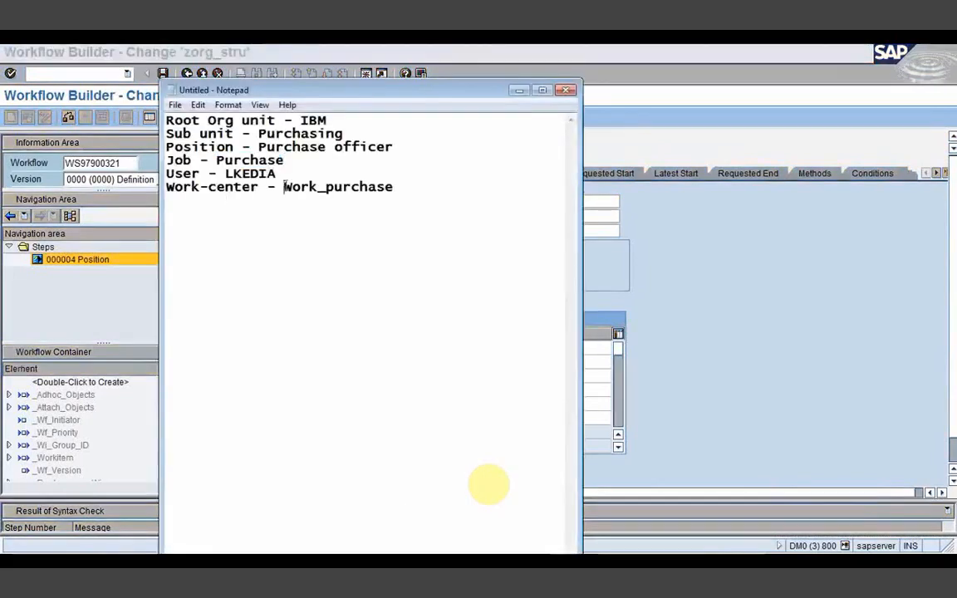
{"action": "left_click_drag", "start_coordinate": [283, 186], "coordinate": [396, 187]}
{"action": "key", "text": "ctrl+c"}
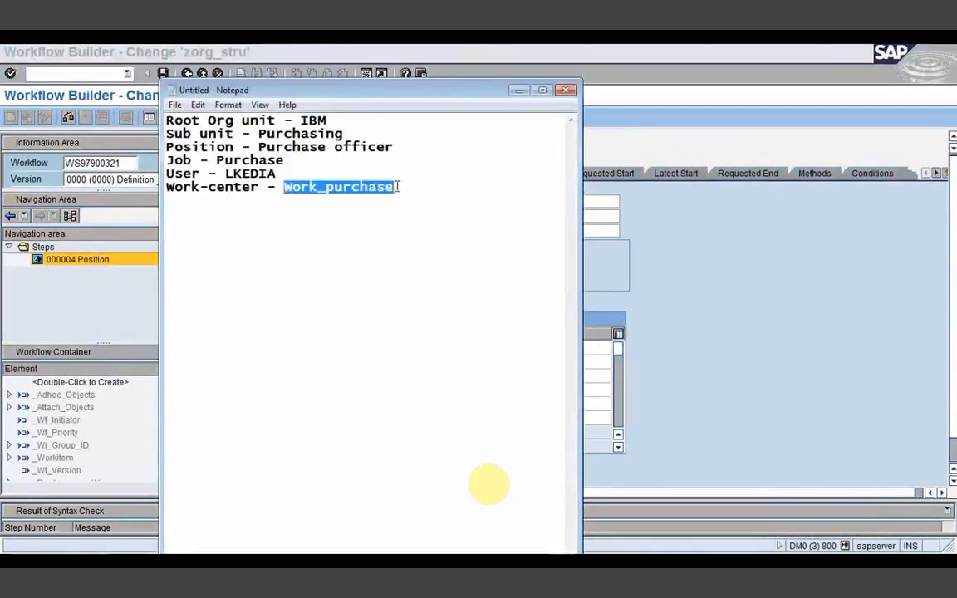
{"action": "left_click", "coordinate": [520, 90]}
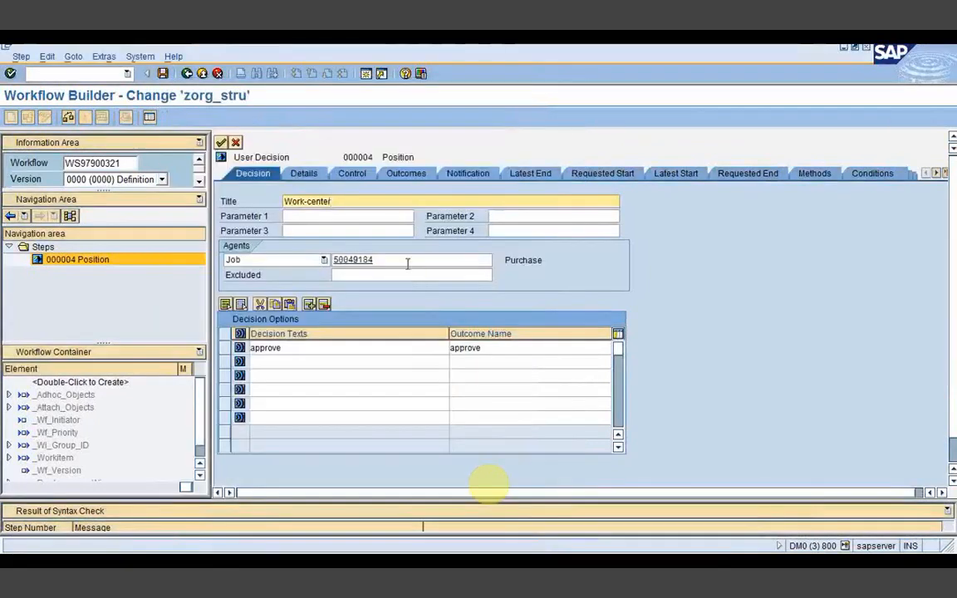
Step: Try searching the Job agent field for Work_purchase, then dismiss the search
{"action": "left_click", "coordinate": [407, 262]}
{"action": "key", "text": "F4"}
{"action": "double_click", "coordinate": [147, 220]}
{"action": "key", "text": "ctrl+v"}
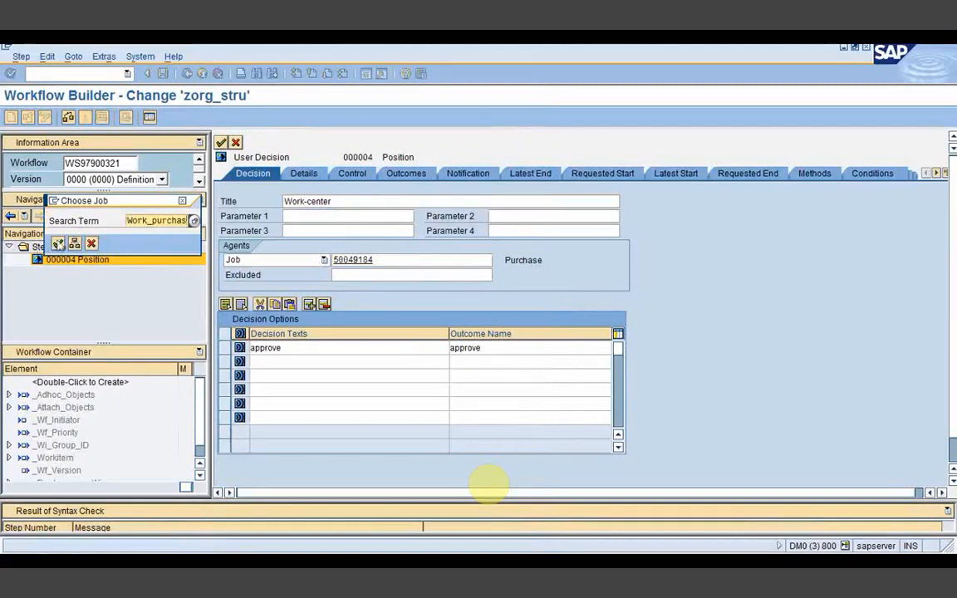
{"action": "left_click", "coordinate": [58, 243]}
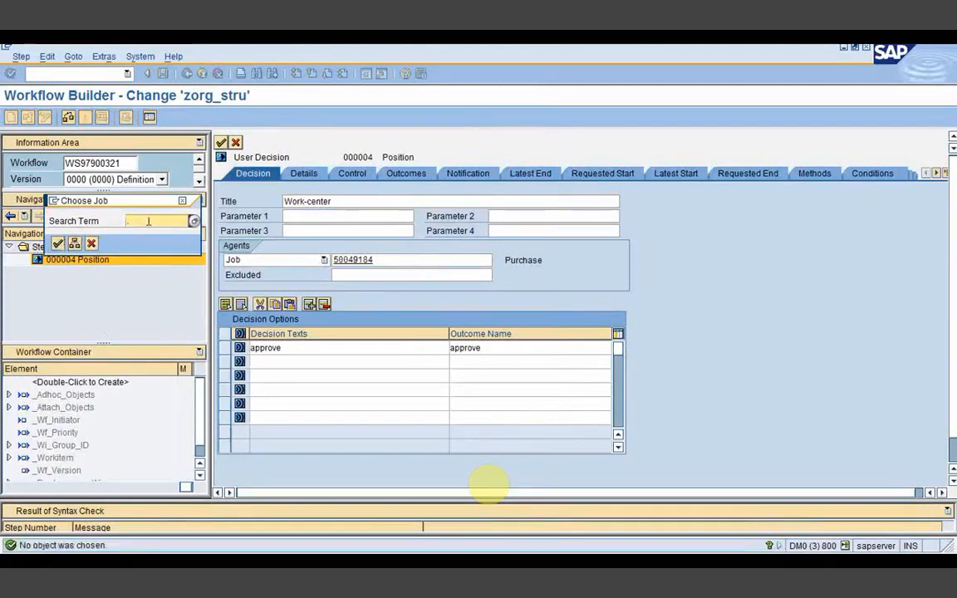
{"action": "key", "text": "ctrl+v"}
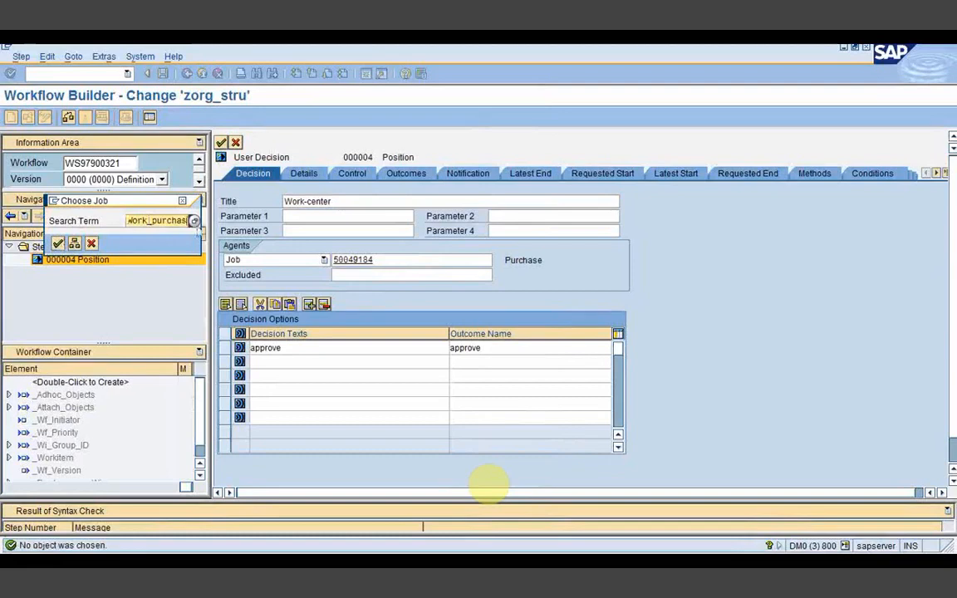
{"action": "key", "text": "Return"}
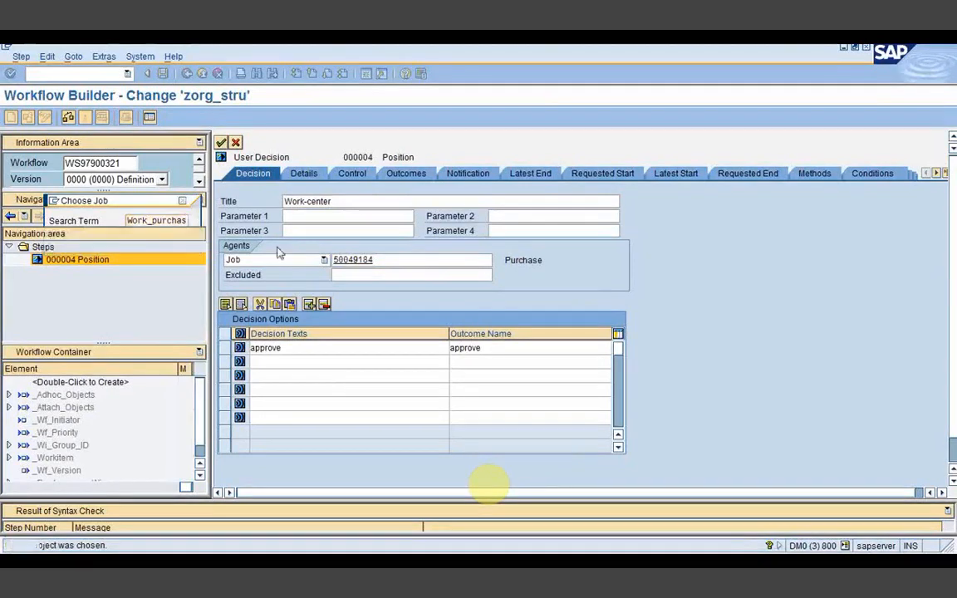
Step: Switch the agent type to Work center, assign Work_purchase (50001949), and return to the diagram
{"action": "left_click", "coordinate": [280, 258]}
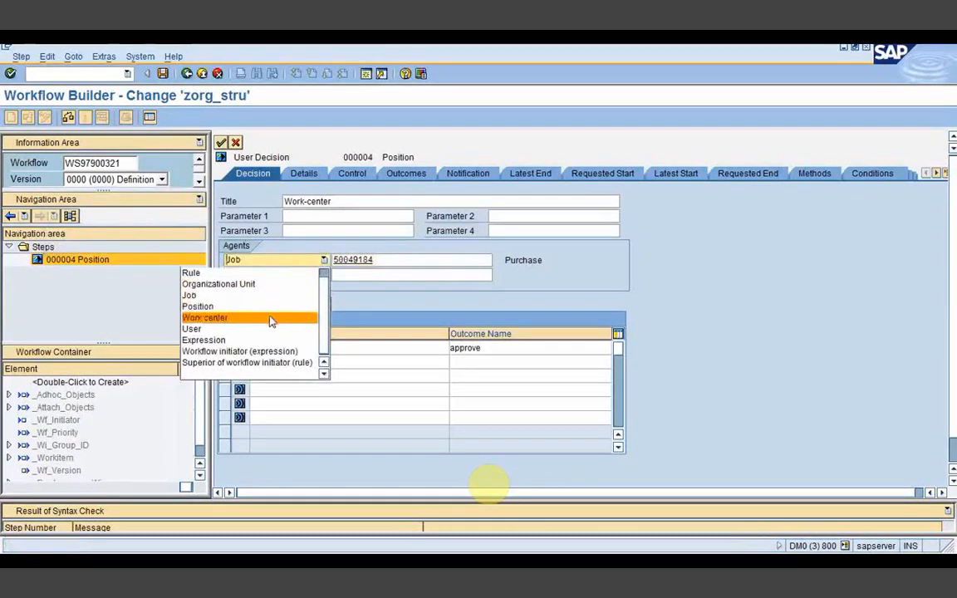
{"action": "left_click", "coordinate": [270, 319]}
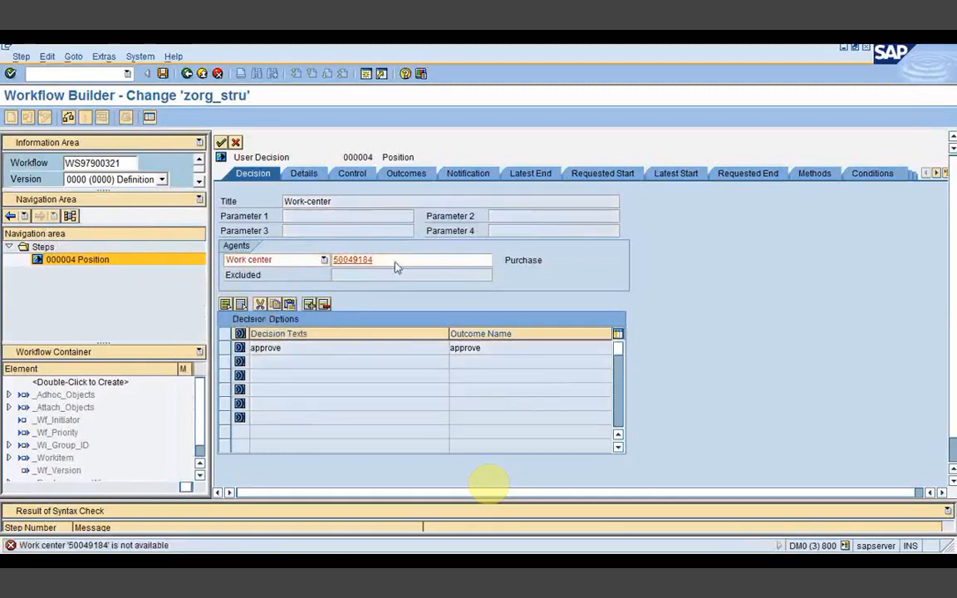
{"action": "key", "text": "F4"}
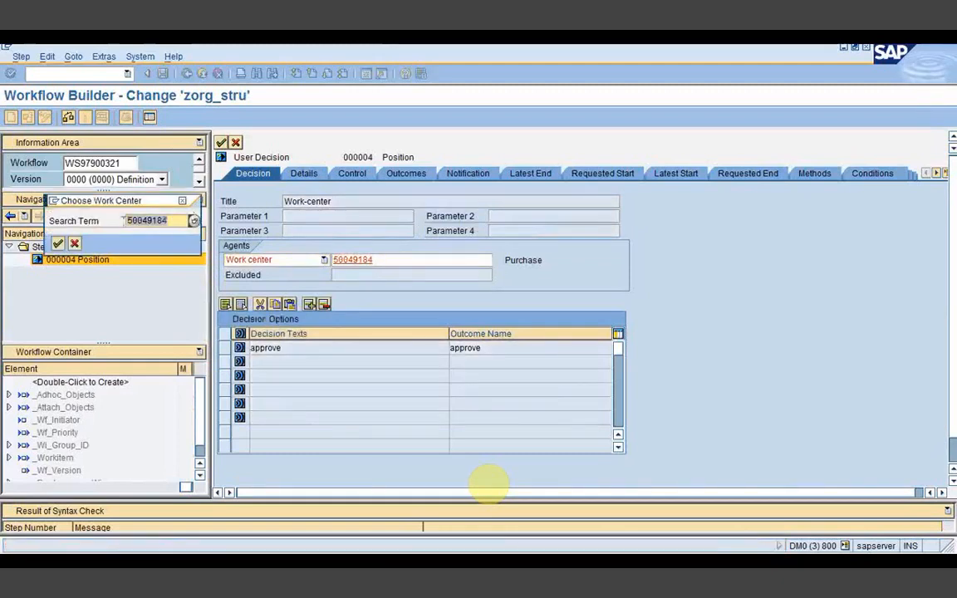
{"action": "type", "text": "Work_purchas"}
{"action": "key", "text": "Return"}
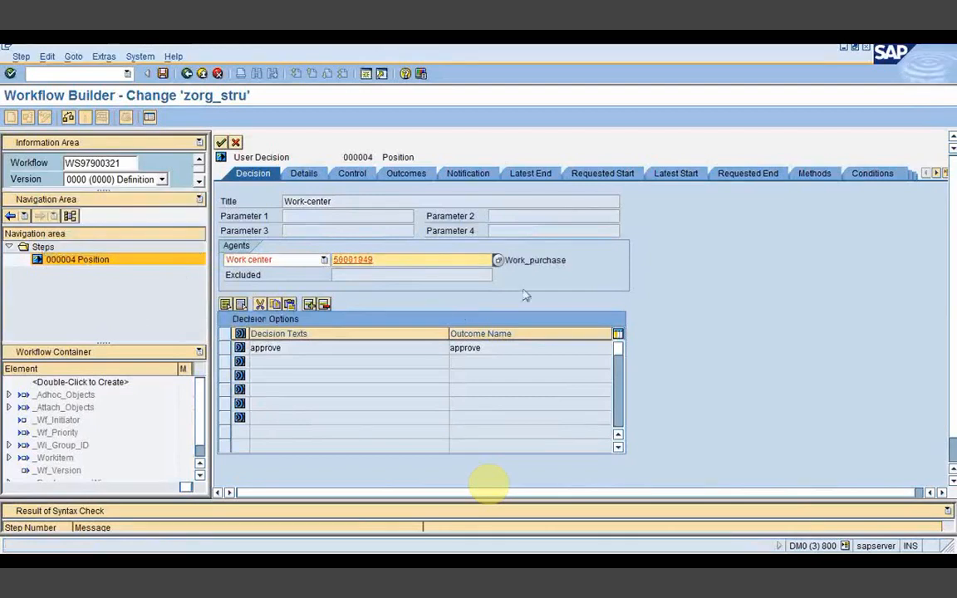
{"action": "left_click", "coordinate": [539, 263]}
{"action": "left_click_drag", "start_coordinate": [379, 261], "coordinate": [329, 262]}
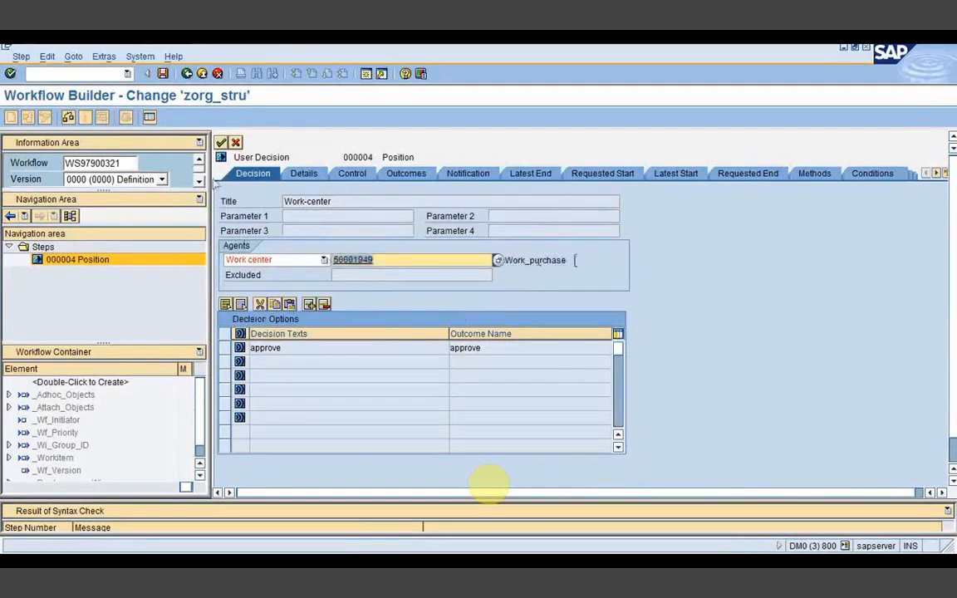
{"action": "left_click", "coordinate": [221, 142]}
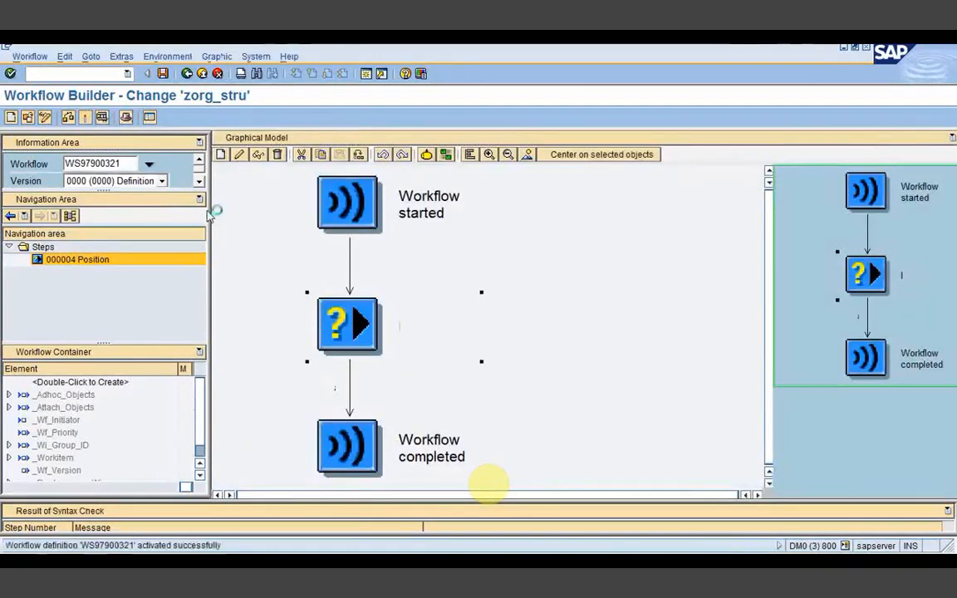
Step: Activate and test-run zorg_stru, cancel the decision, and find the Work-center item in Workflow 103
{"action": "left_click", "coordinate": [87, 118]}
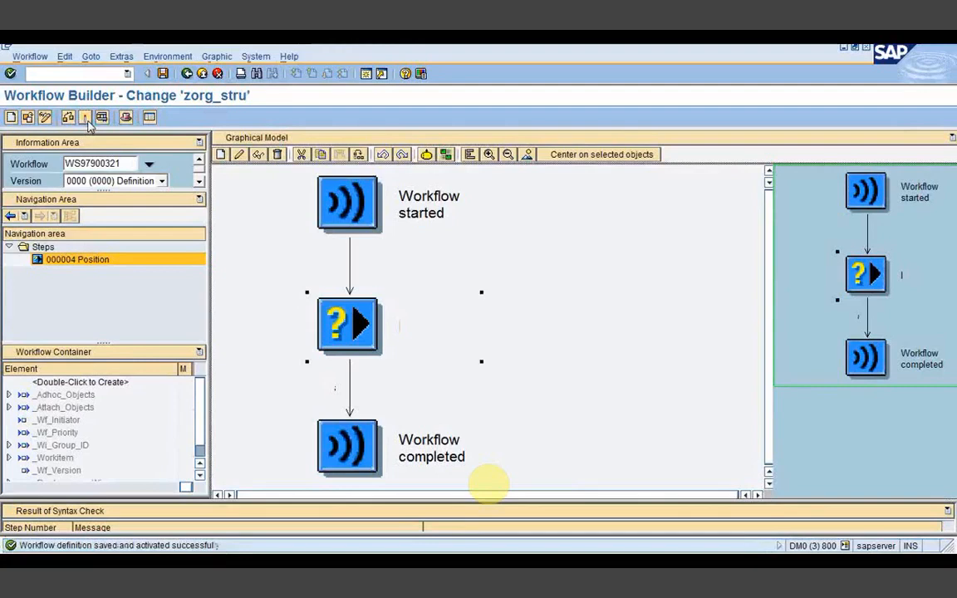
{"action": "left_click", "coordinate": [101, 117]}
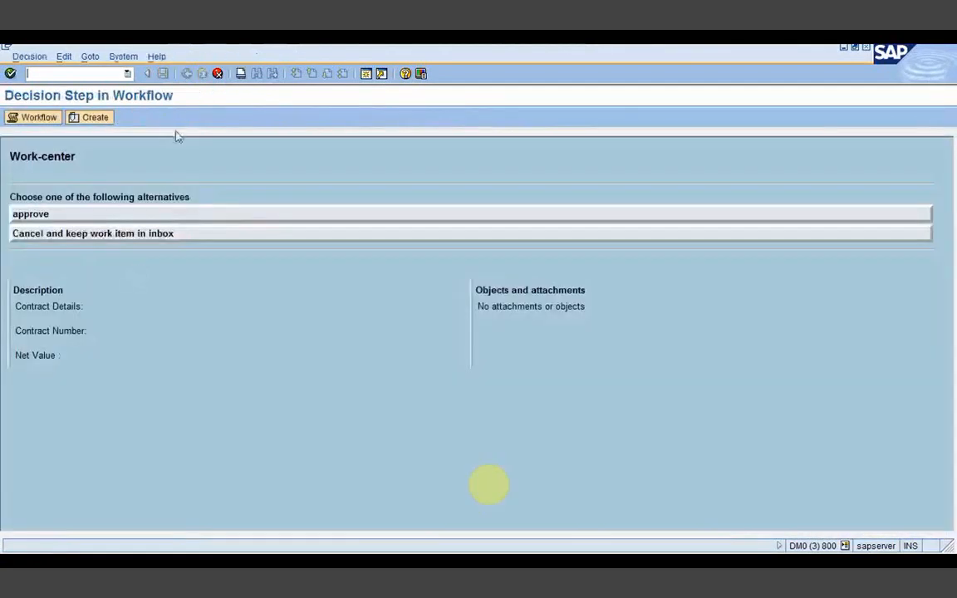
{"action": "left_click", "coordinate": [217, 74]}
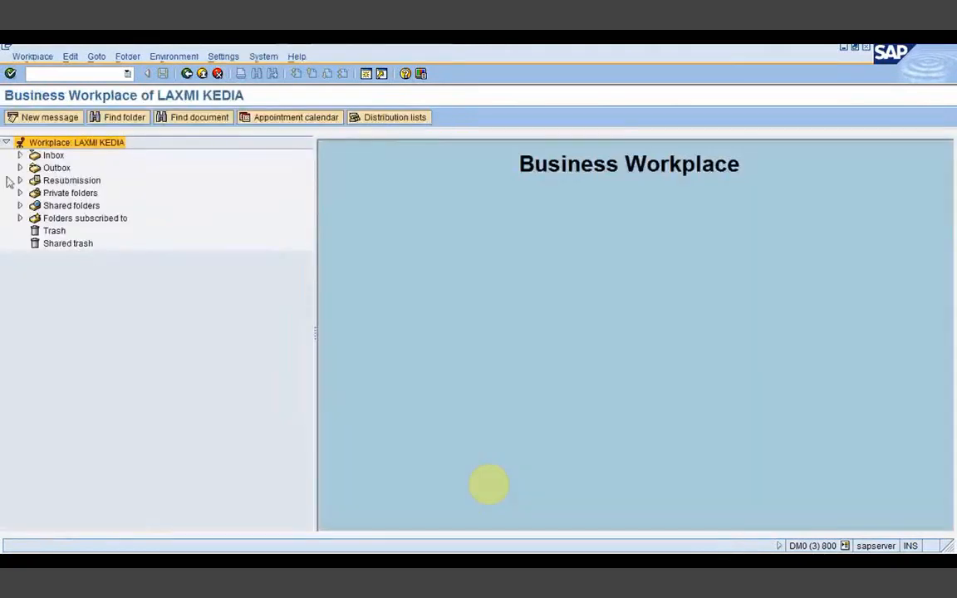
{"action": "left_click", "coordinate": [20, 156]}
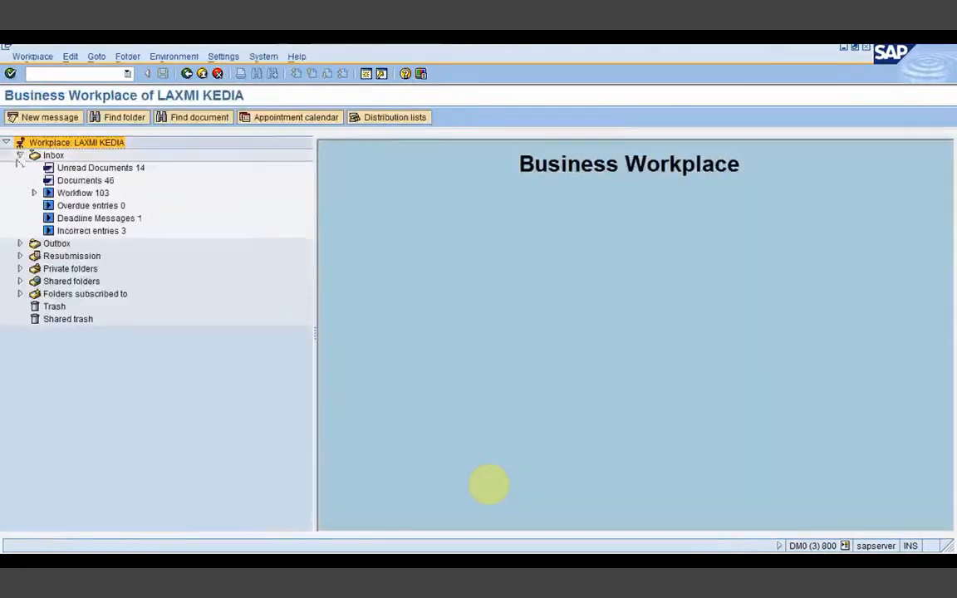
{"action": "left_click", "coordinate": [71, 193]}
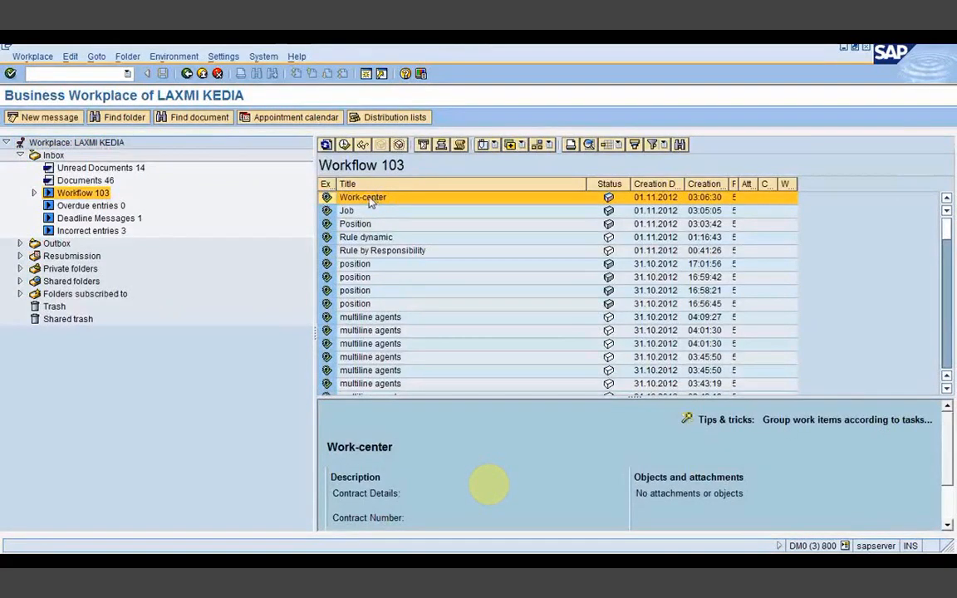
{"action": "left_click", "coordinate": [187, 74]}
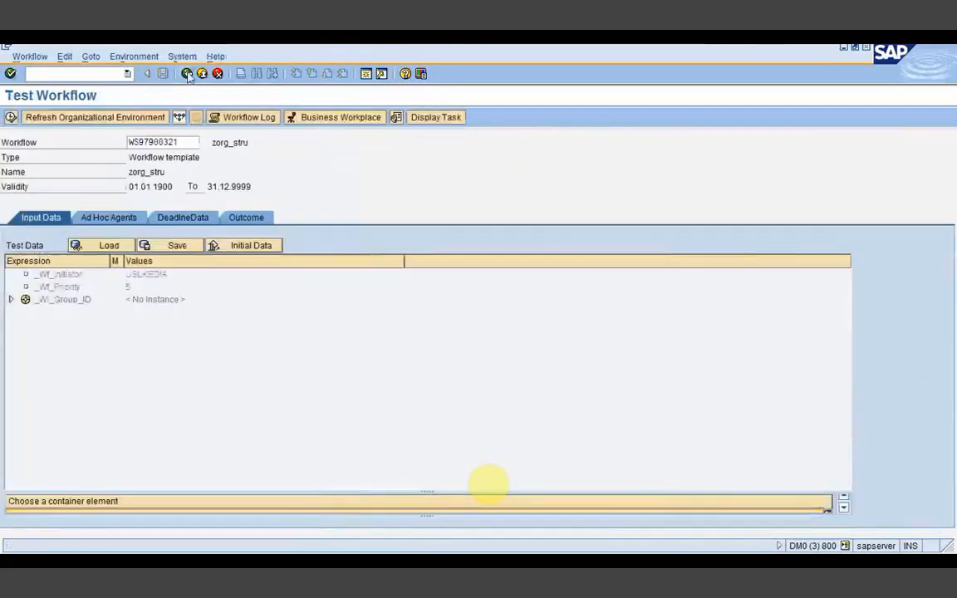
Step: Open the User Decision step, set its agent type to Organizational Unit, and copy 'Purchasing' from the notes
{"action": "left_click", "coordinate": [187, 74]}
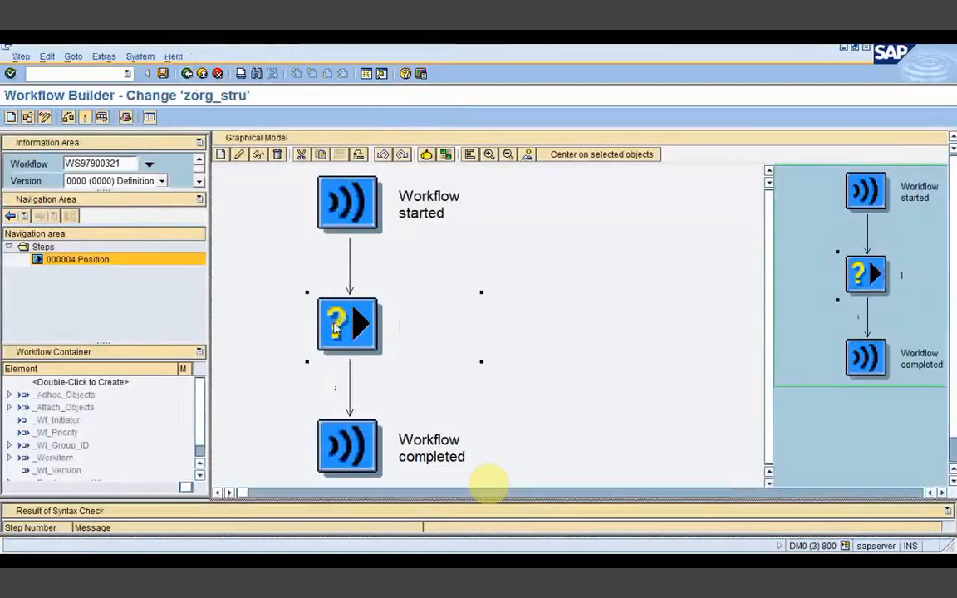
{"action": "double_click", "coordinate": [335, 328]}
{"action": "left_click", "coordinate": [291, 259]}
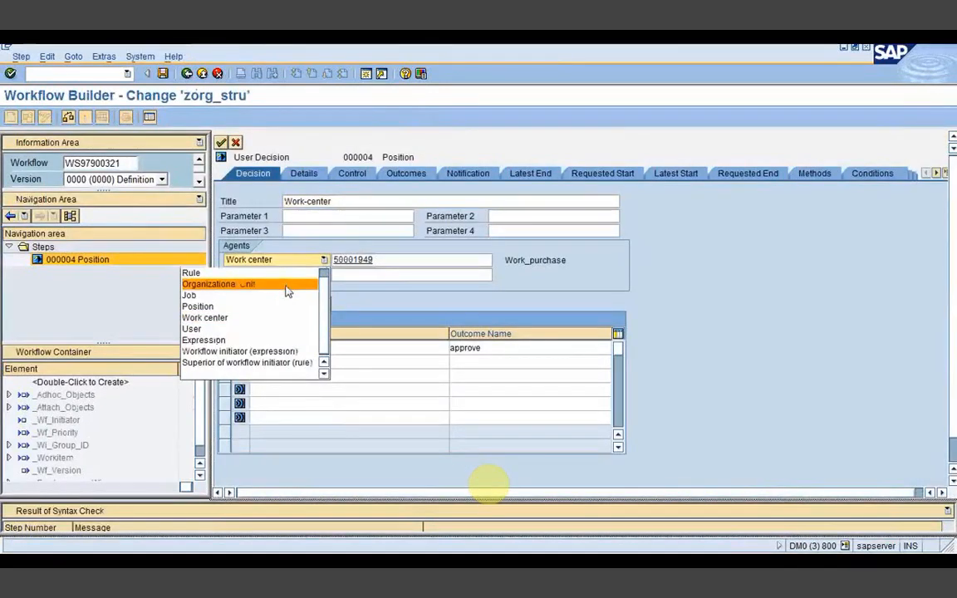
{"action": "left_click", "coordinate": [285, 285]}
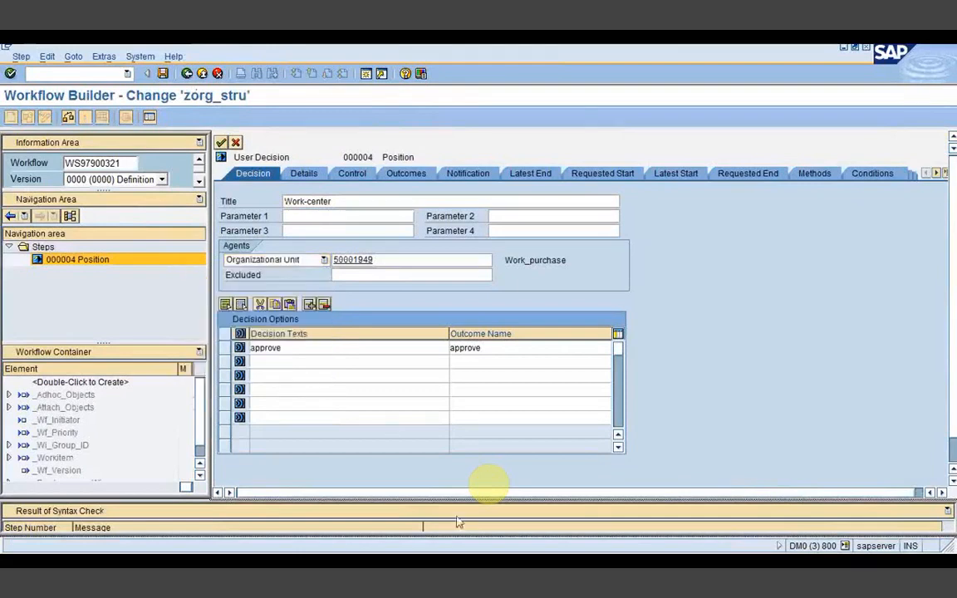
{"action": "key", "text": "alt+Tab"}
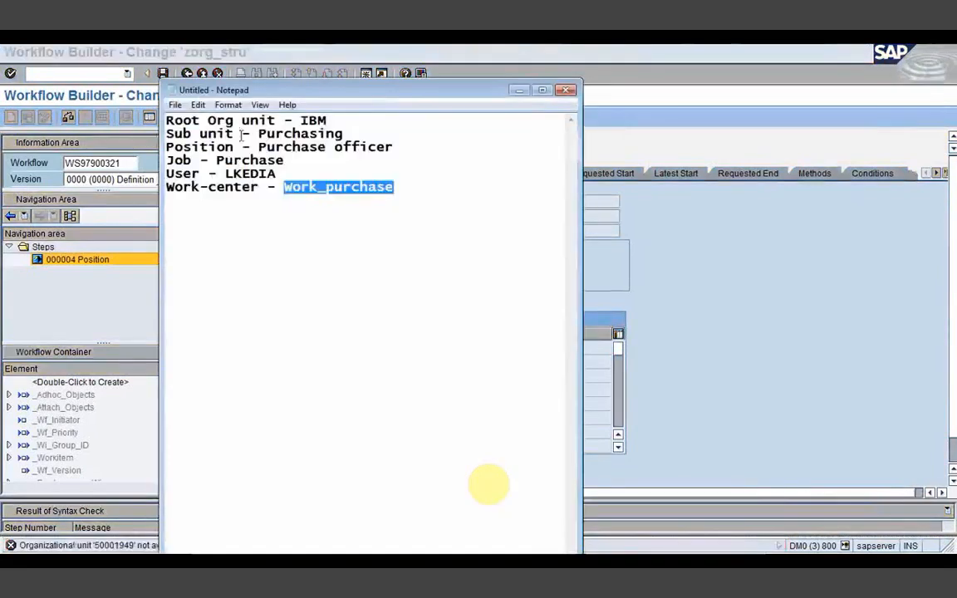
{"action": "left_click_drag", "start_coordinate": [258, 134], "coordinate": [342, 134]}
{"action": "key", "text": "ctrl+c"}
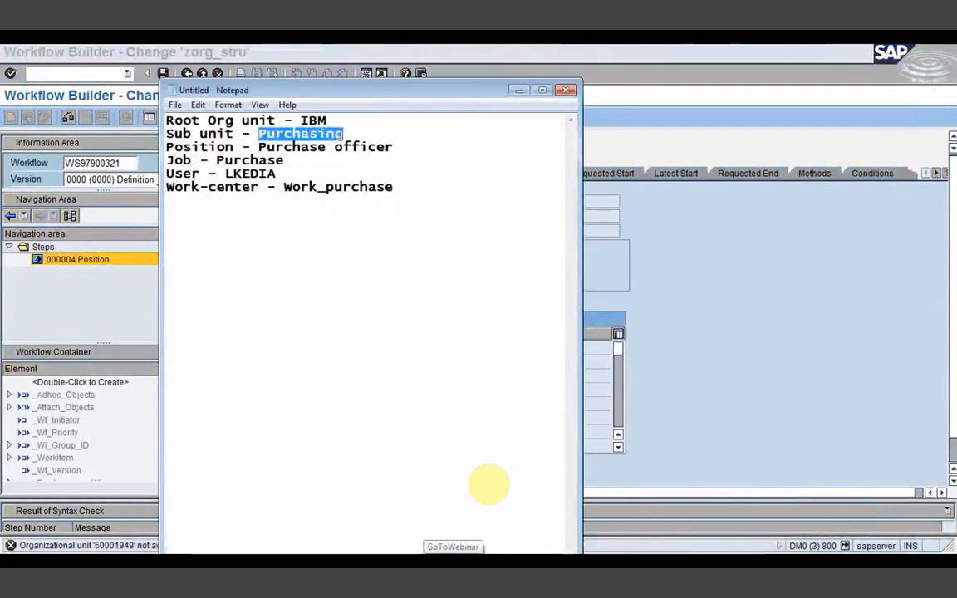
{"action": "left_click", "coordinate": [519, 89]}
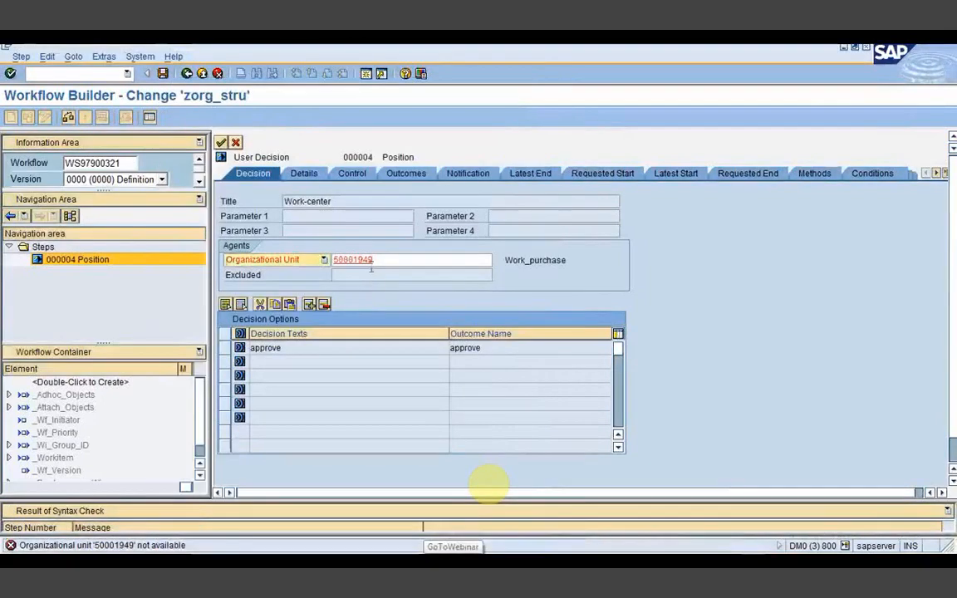
Step: Search org units for 'Purchasing', assign unit 50005004 as the agent, and transfer the step
{"action": "left_click", "coordinate": [380, 261]}
{"action": "left_click", "coordinate": [498, 261]}
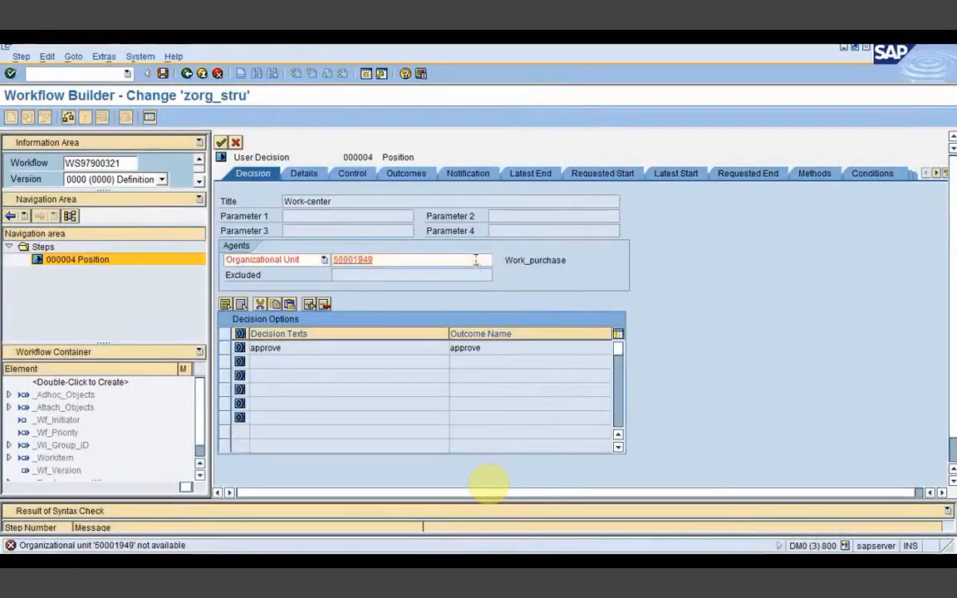
{"action": "left_click_drag", "start_coordinate": [171, 222], "coordinate": [89, 241]}
{"action": "key", "text": "ctrl+v"}
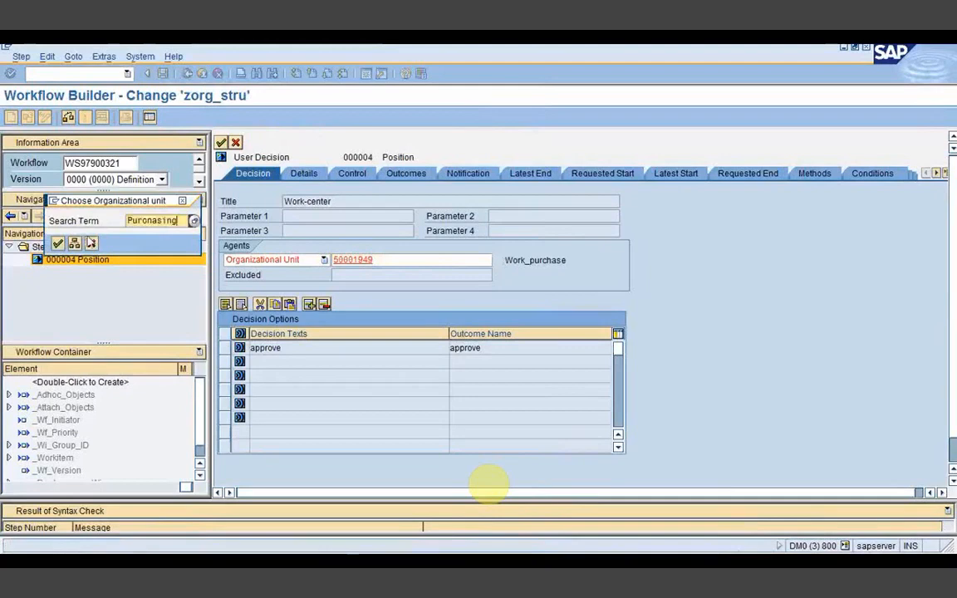
{"action": "left_click", "coordinate": [58, 244]}
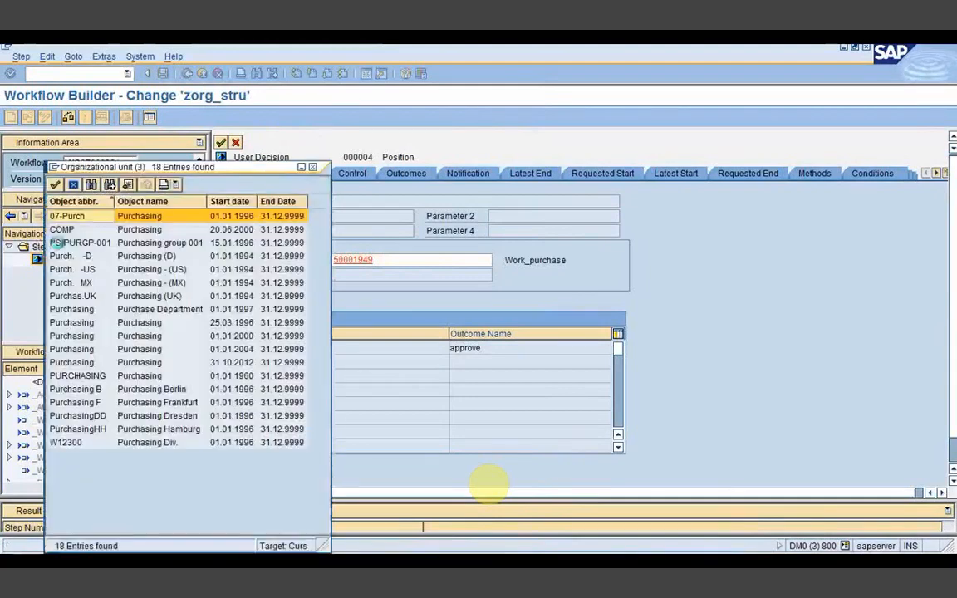
{"action": "left_click", "coordinate": [77, 363]}
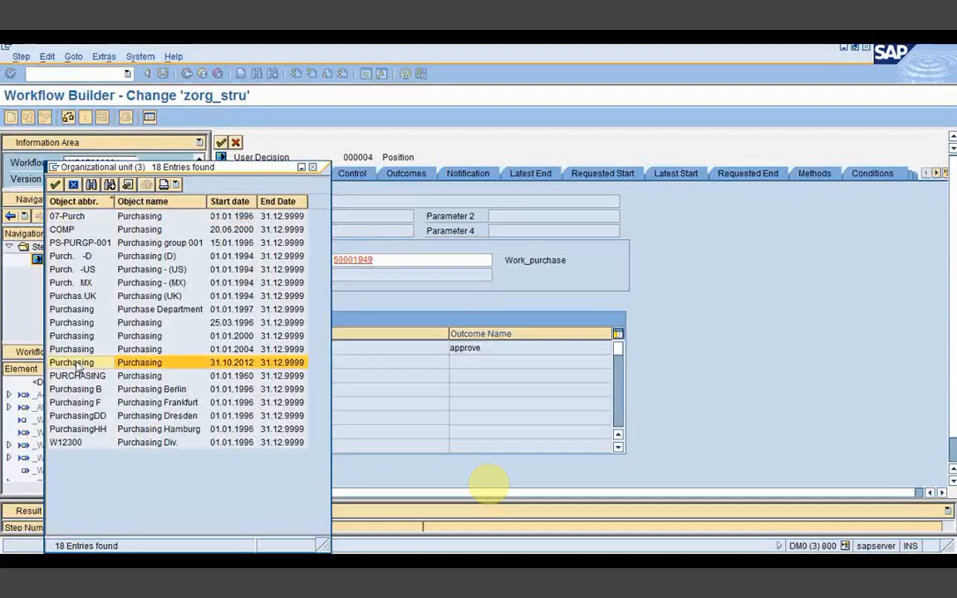
{"action": "double_click", "coordinate": [77, 363]}
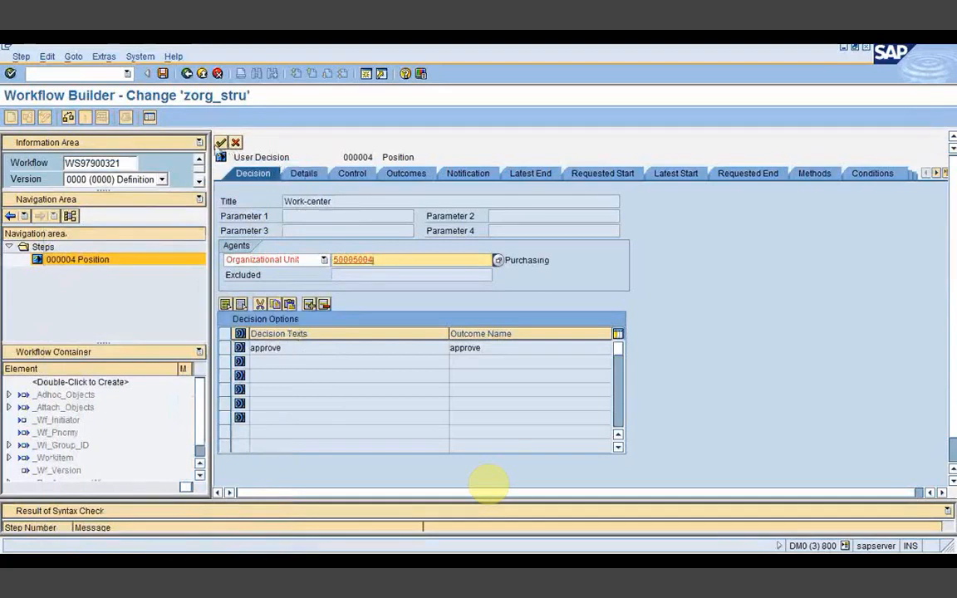
{"action": "left_click", "coordinate": [221, 143]}
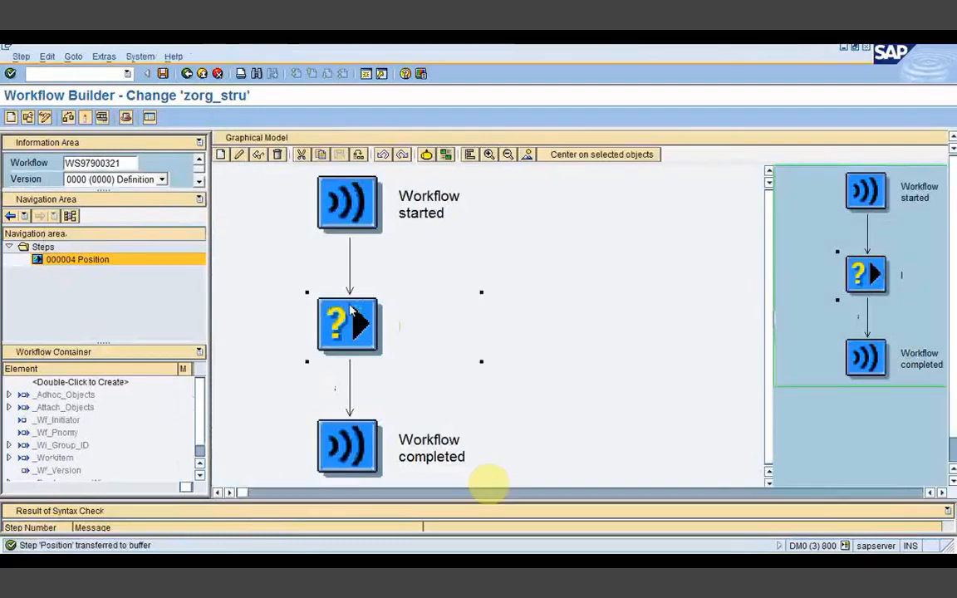
Step: Retitle the decision step from 'Work-center' to 'Org - unit' and transfer it
{"action": "double_click", "coordinate": [352, 310]}
{"action": "key", "text": "BackSpace"}
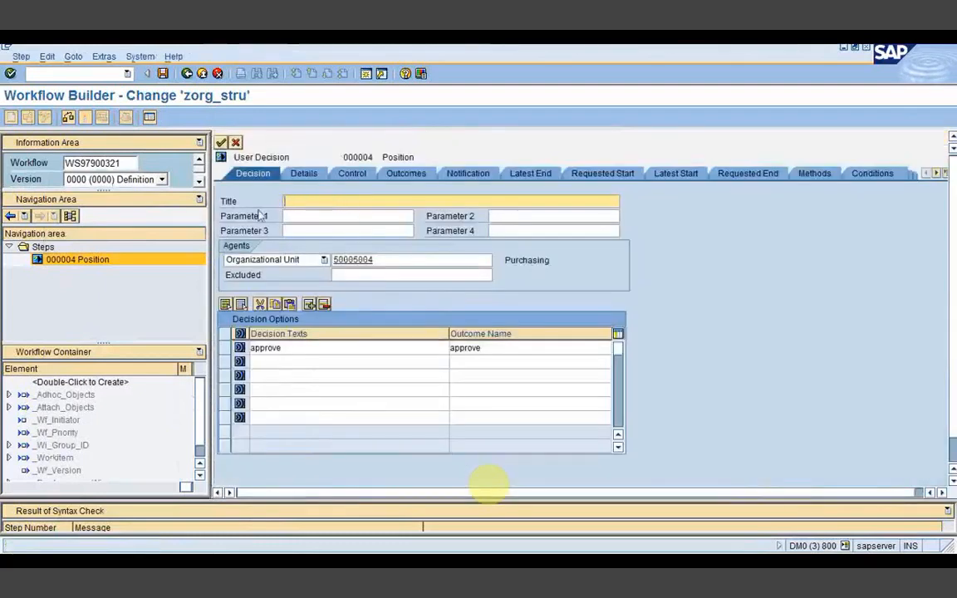
{"action": "type", "text": "Org - unit"}
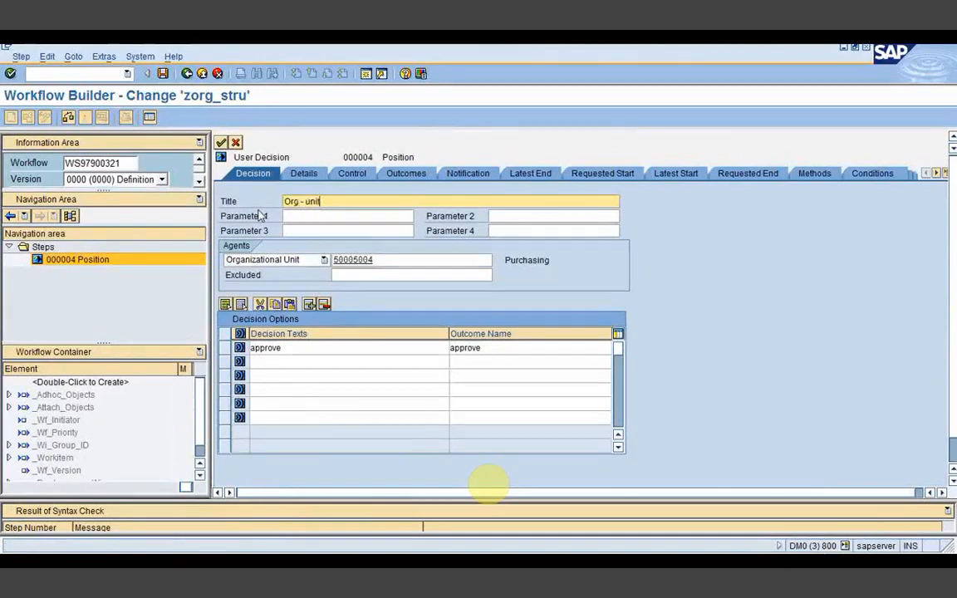
{"action": "key", "text": "Return"}
{"action": "left_click", "coordinate": [220, 142]}
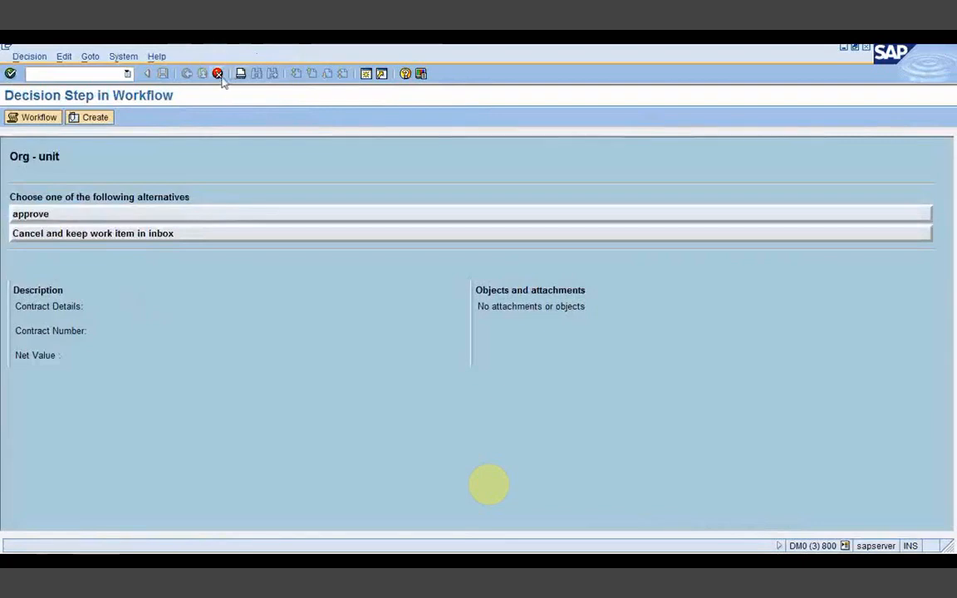
Step: Approve the Org - unit test decision, check the inbox's Workflow list, then return to the builder
{"action": "left_click", "coordinate": [263, 215]}
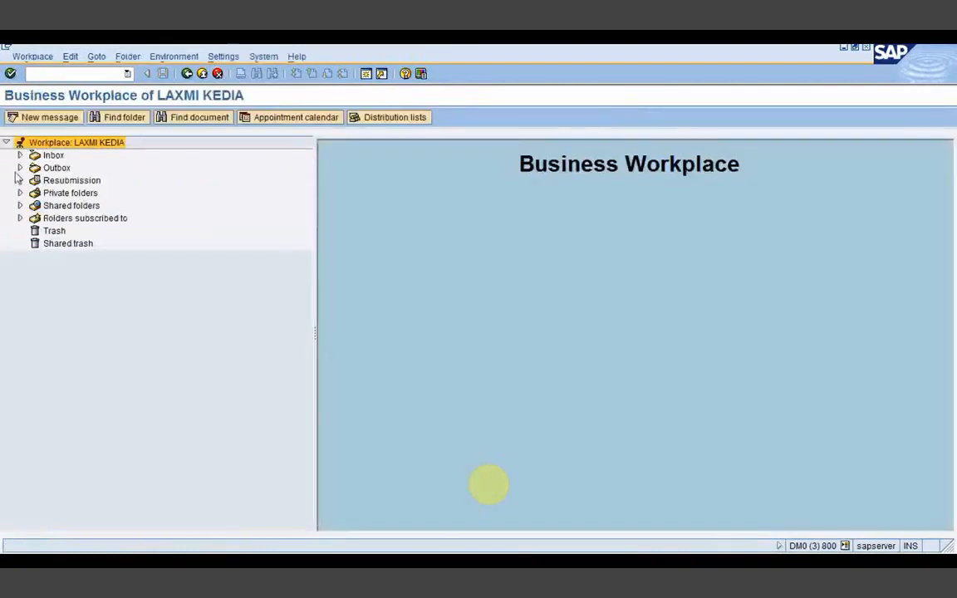
{"action": "left_click", "coordinate": [20, 156]}
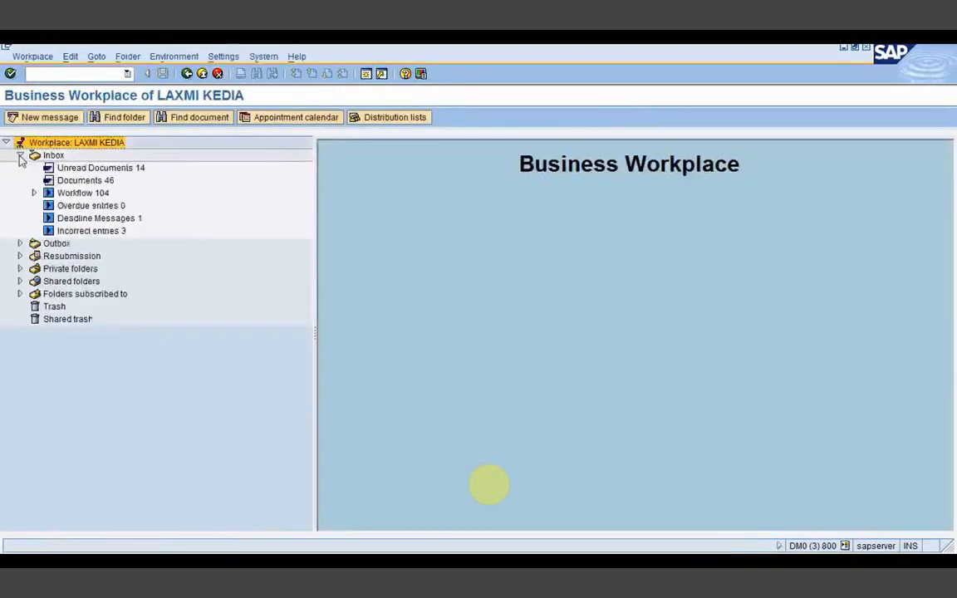
{"action": "left_click", "coordinate": [83, 194]}
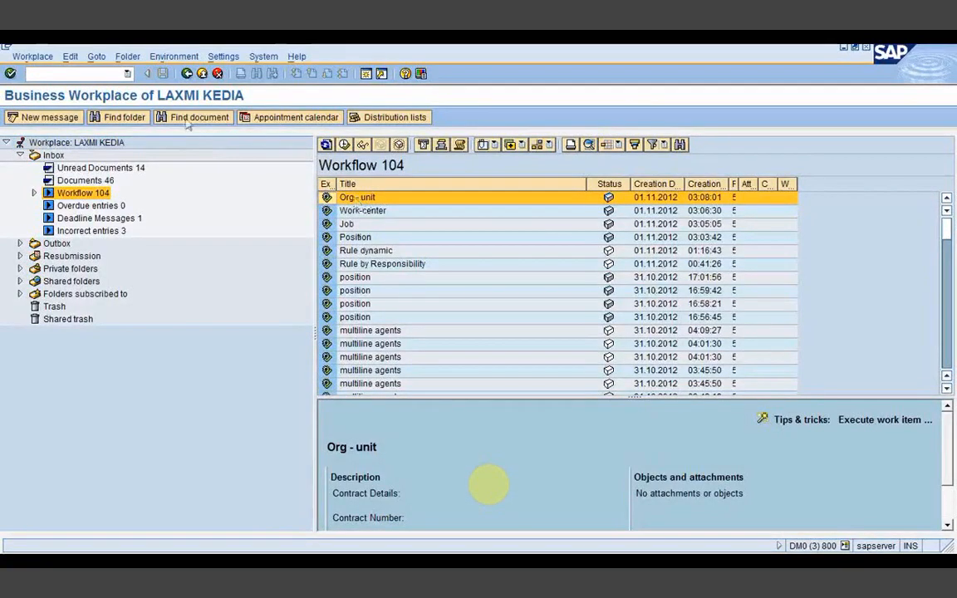
{"action": "left_click", "coordinate": [187, 74]}
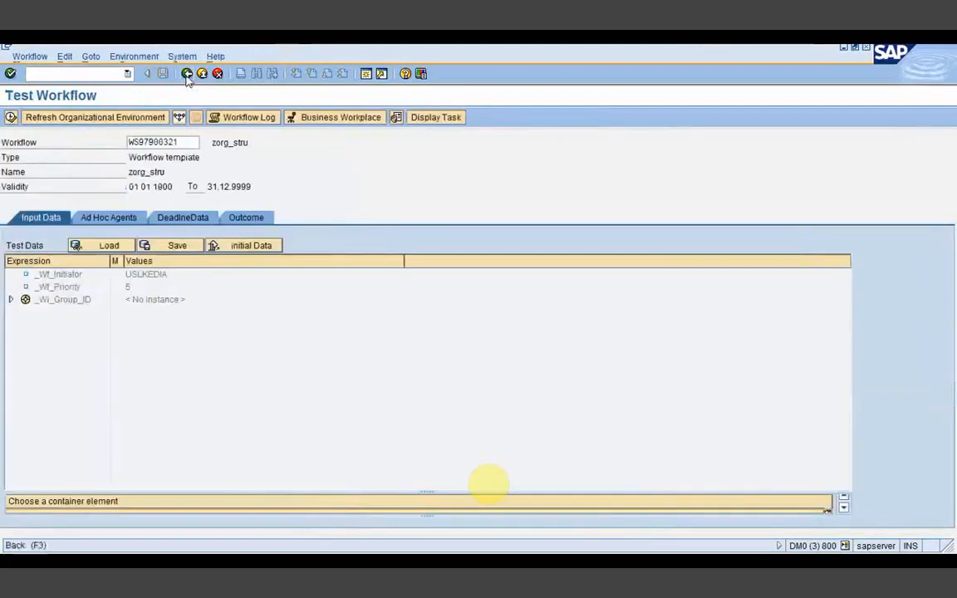
{"action": "left_click", "coordinate": [186, 74]}
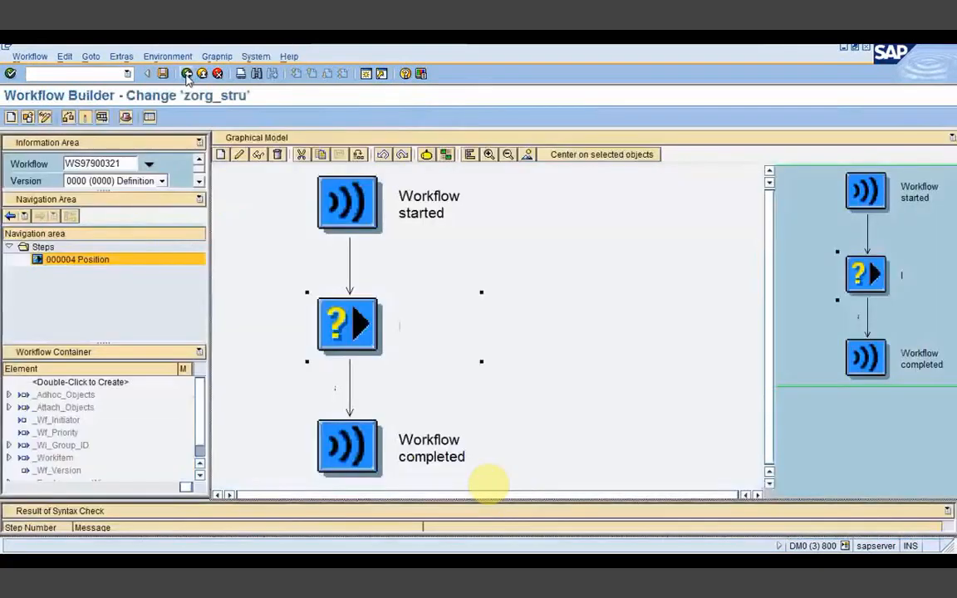
Step: Change the decision step's agent from the organizational unit to a single user ID
{"action": "double_click", "coordinate": [344, 318]}
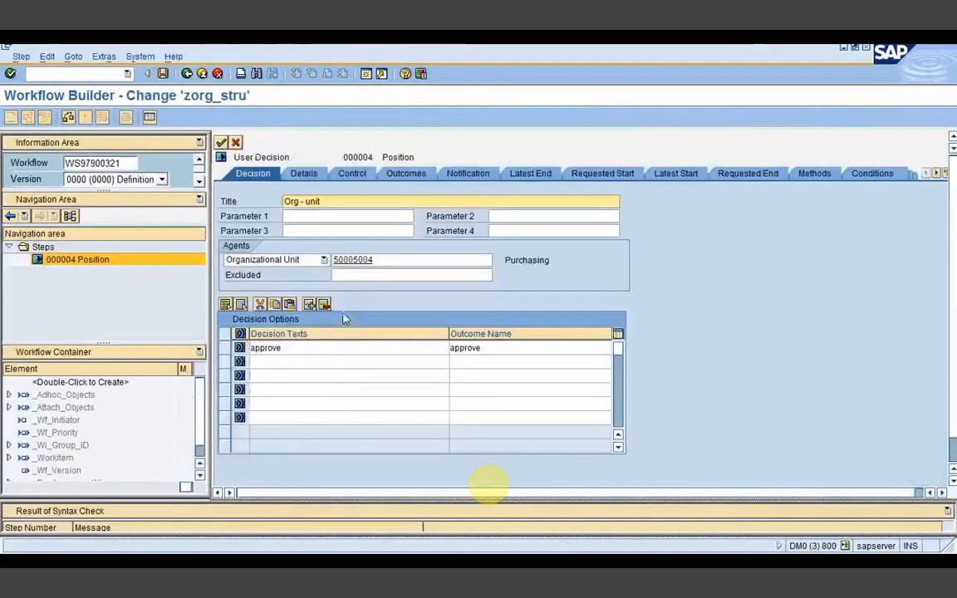
{"action": "left_click", "coordinate": [324, 259]}
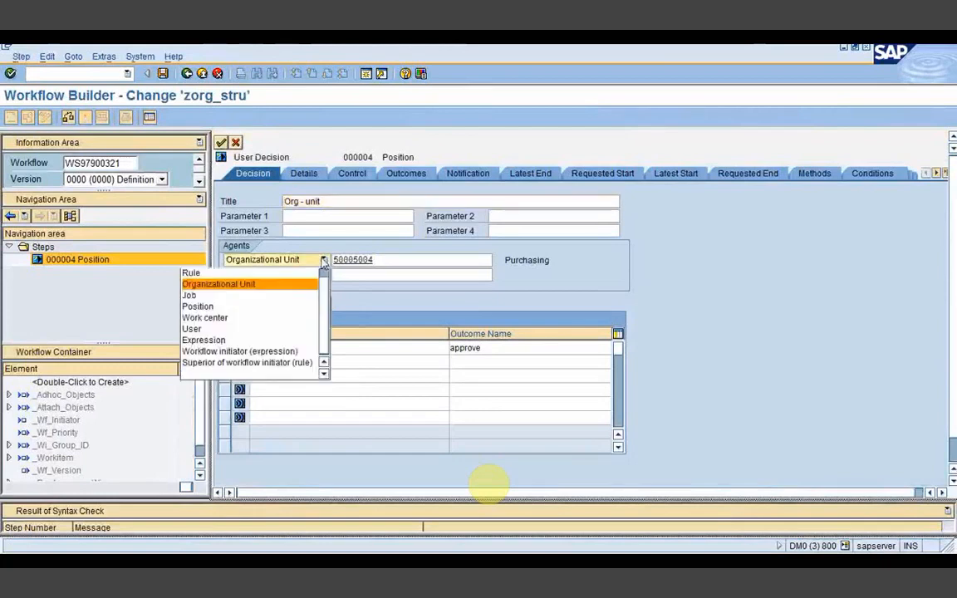
{"action": "left_click", "coordinate": [207, 330]}
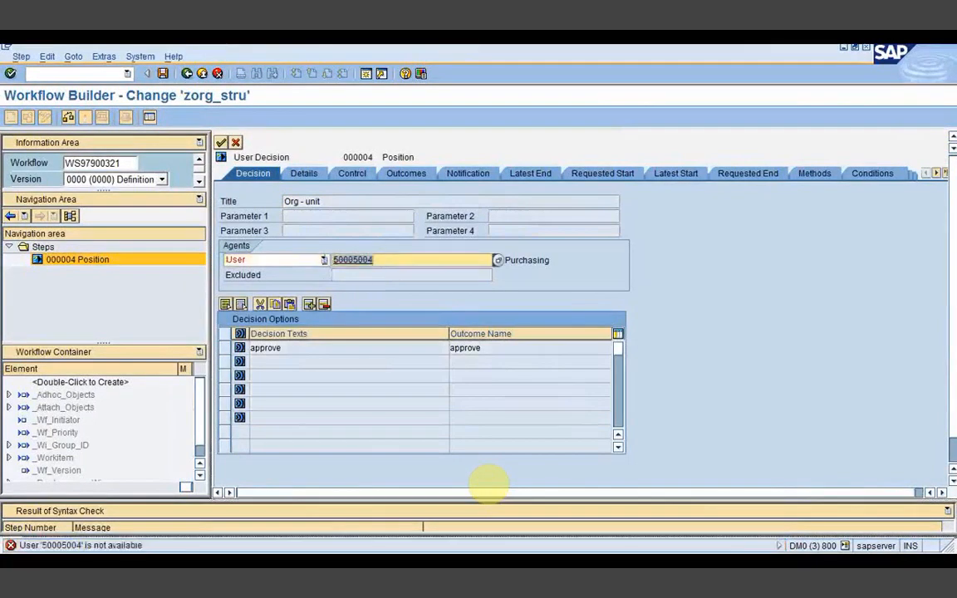
{"action": "key", "text": "Delete"}
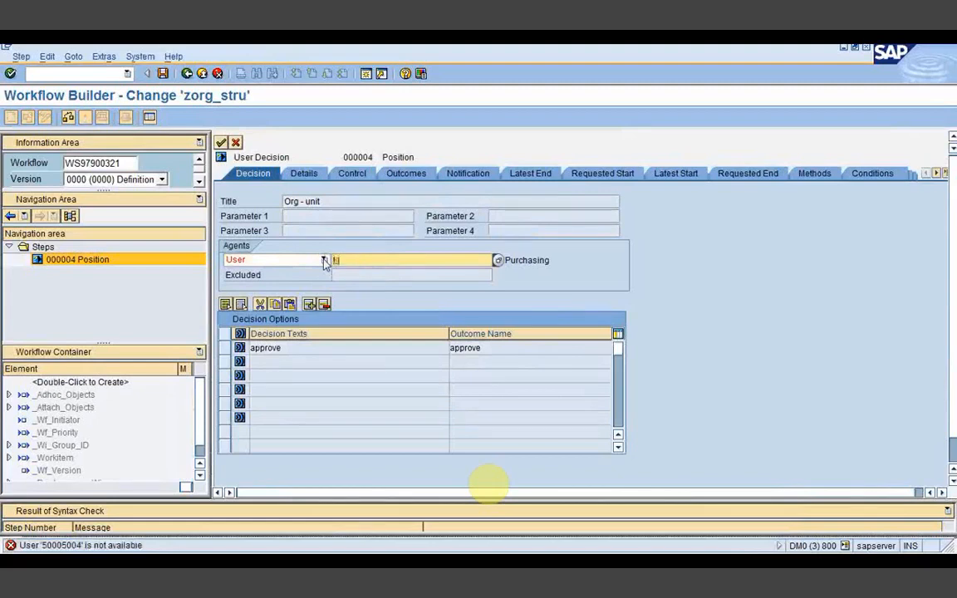
{"action": "left_click", "coordinate": [325, 262]}
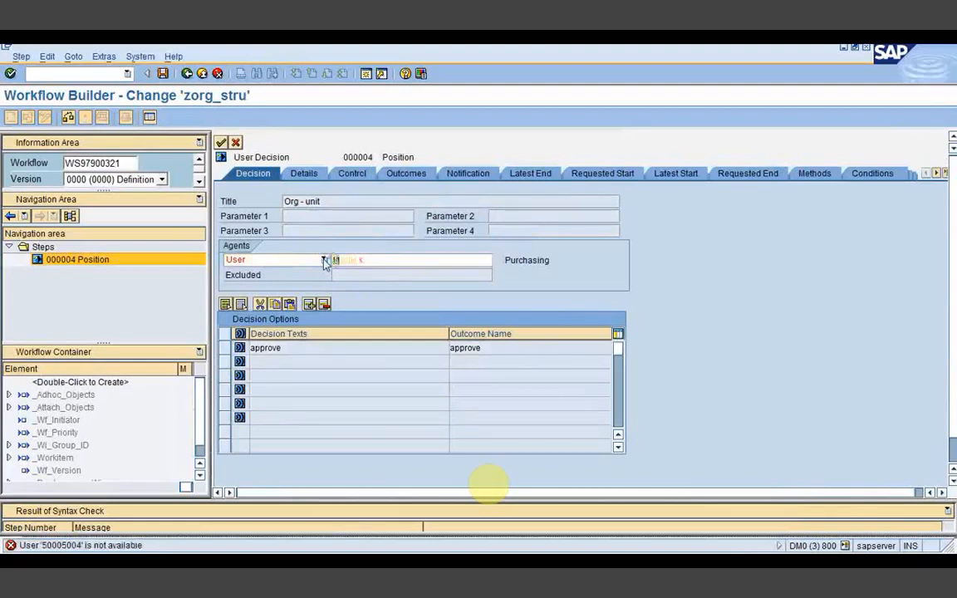
{"action": "type", "text": "kumark"}
{"action": "key", "text": "Return"}
Step: Retitle the step 'User' and save and activate the workflow
{"action": "left_click_drag", "start_coordinate": [326, 203], "coordinate": [255, 201]}
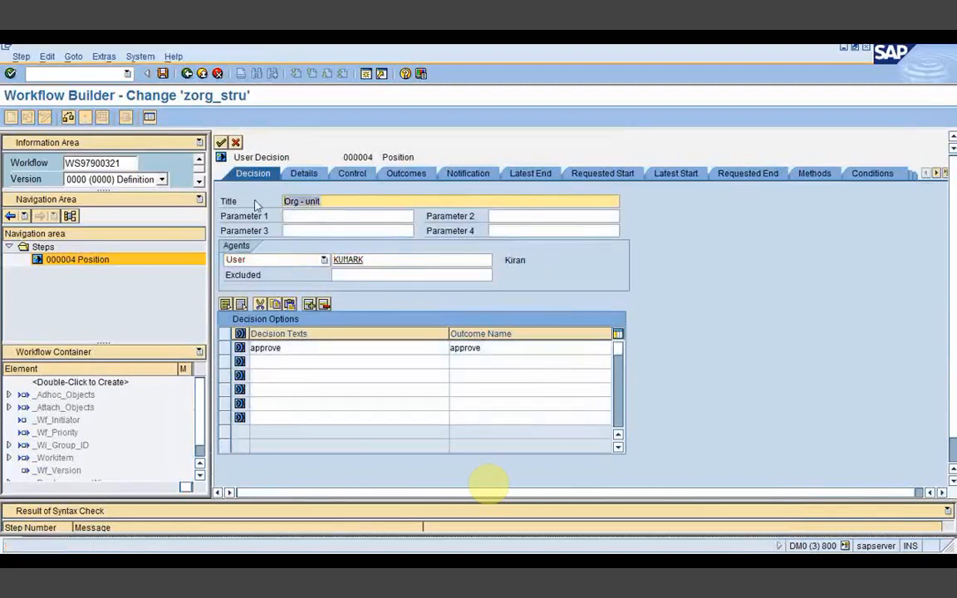
{"action": "type", "text": "User"}
{"action": "key", "text": "Return"}
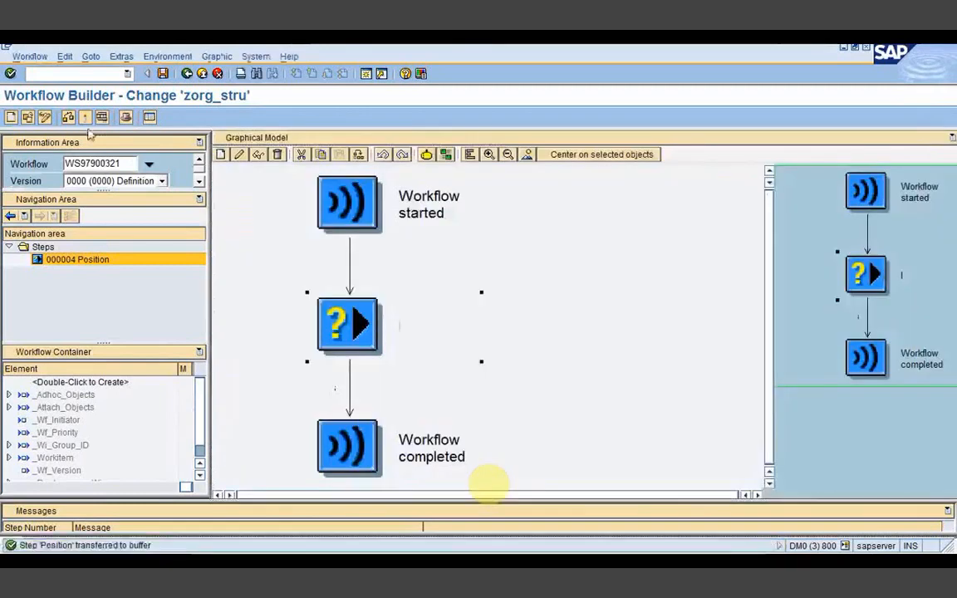
{"action": "left_click", "coordinate": [85, 117]}
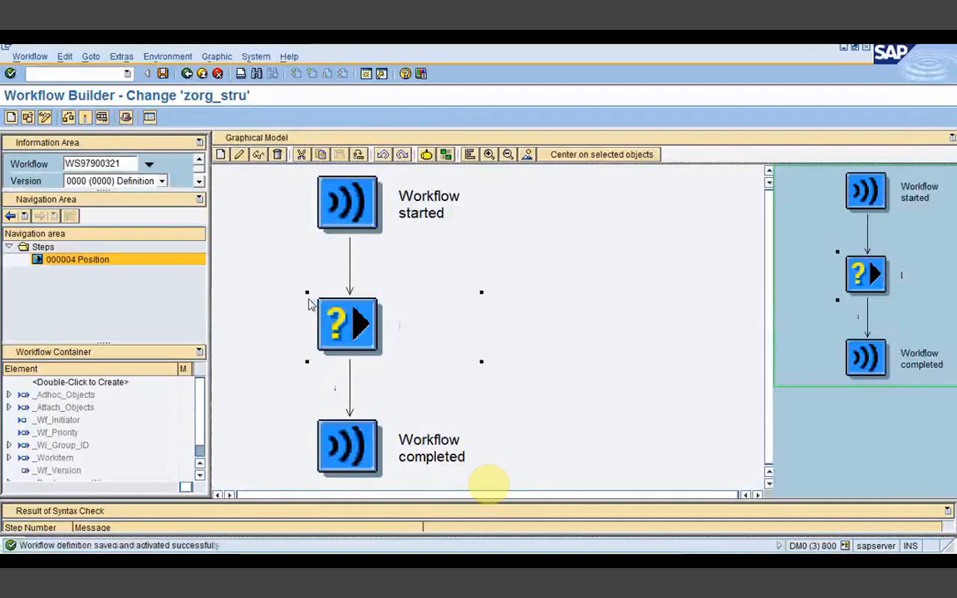
Step: Test-run the activated workflow, open its log, and review the User step's recipient agents
{"action": "left_click", "coordinate": [101, 117]}
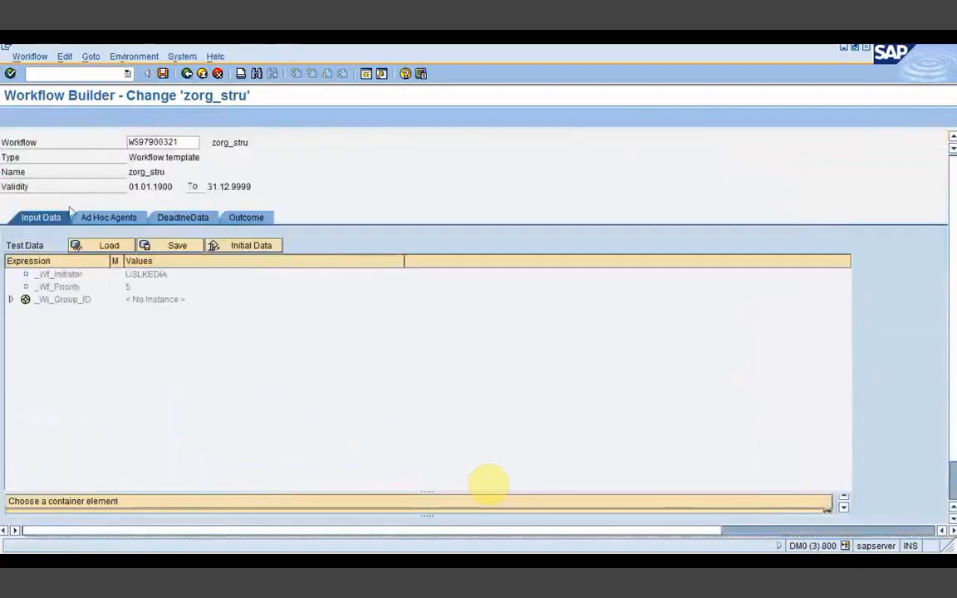
{"action": "left_click", "coordinate": [11, 117]}
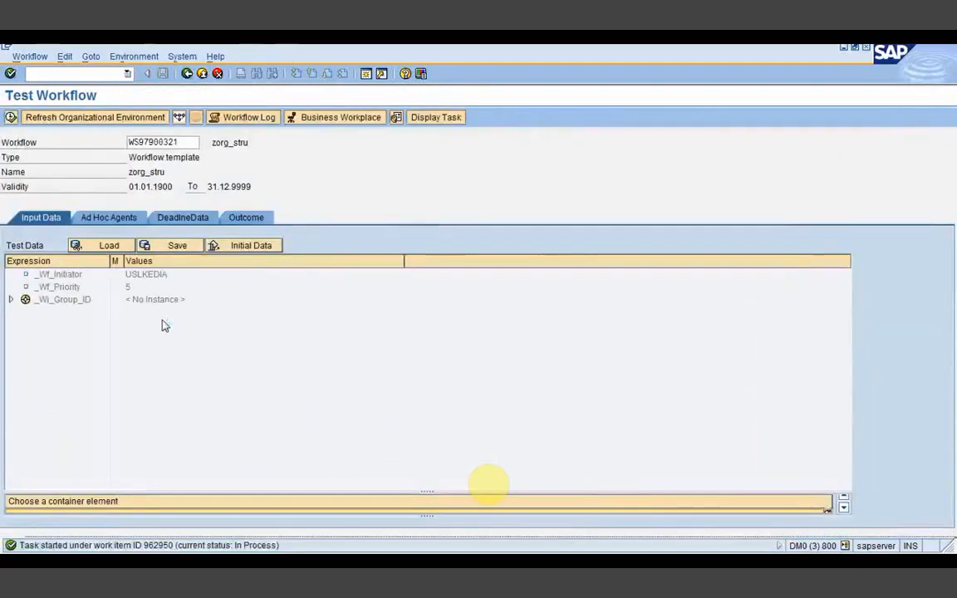
{"action": "left_click", "coordinate": [239, 117]}
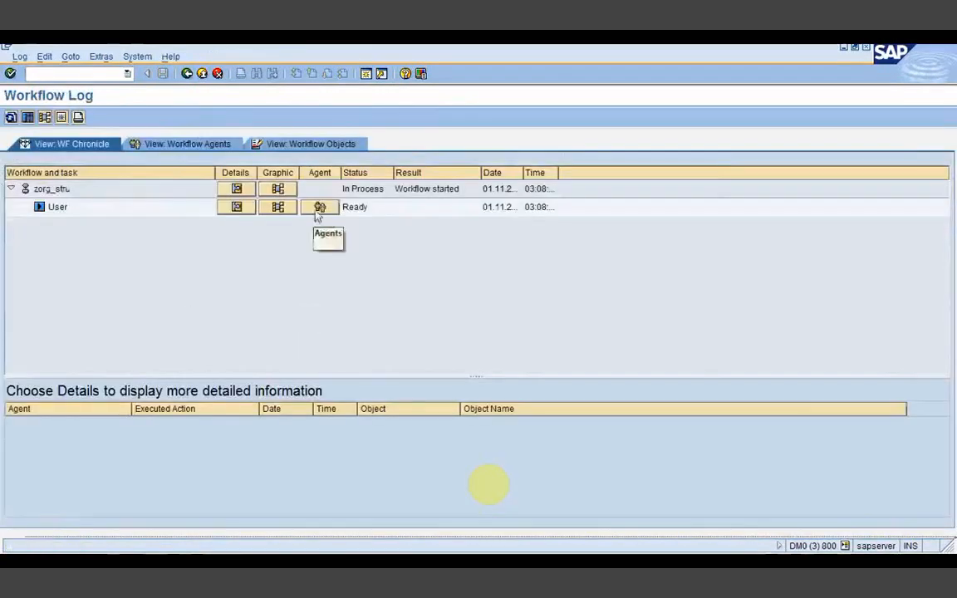
{"action": "left_click", "coordinate": [319, 208]}
{"action": "left_click", "coordinate": [129, 293]}
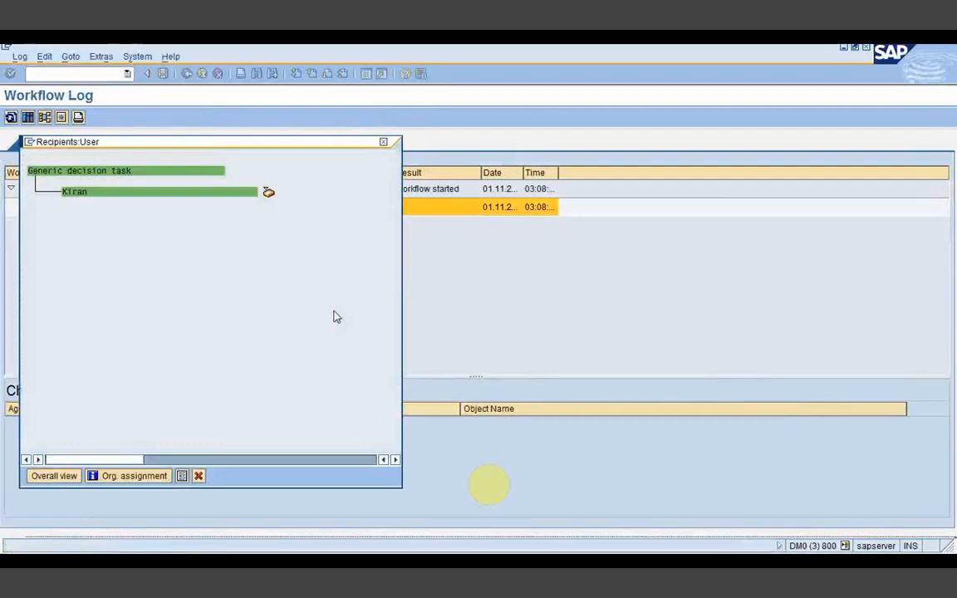
{"action": "left_click", "coordinate": [384, 142]}
{"action": "left_click", "coordinate": [410, 562]}
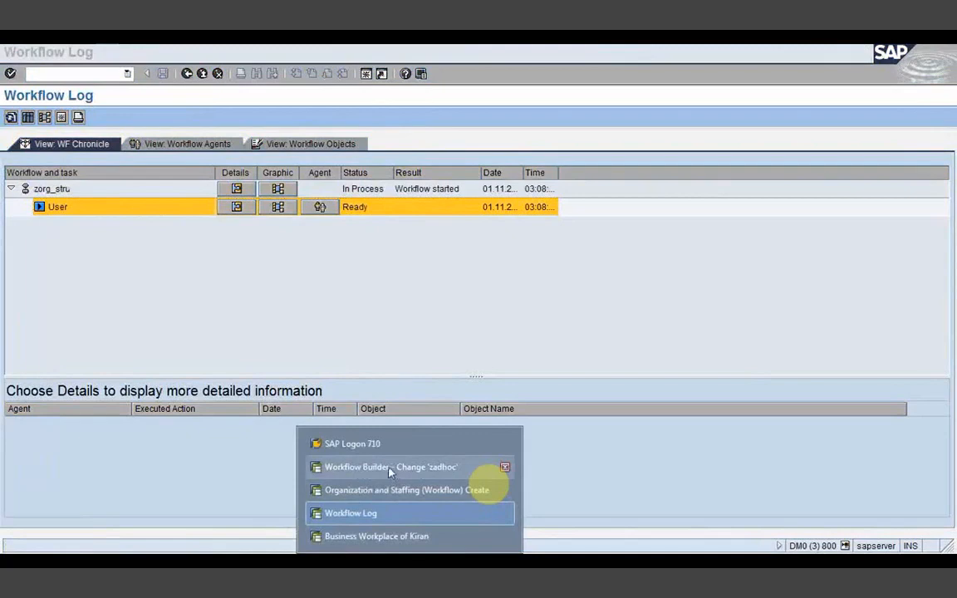
Step: Dismiss the inbox session's broken-connection error and launch SAP Logon for a new session
{"action": "left_click", "coordinate": [387, 537]}
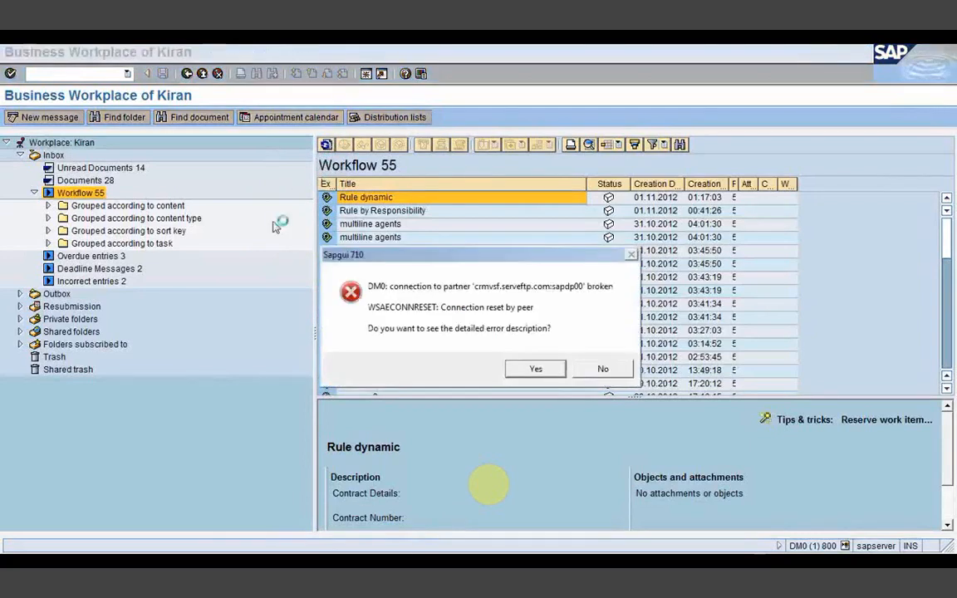
{"action": "left_click", "coordinate": [601, 371]}
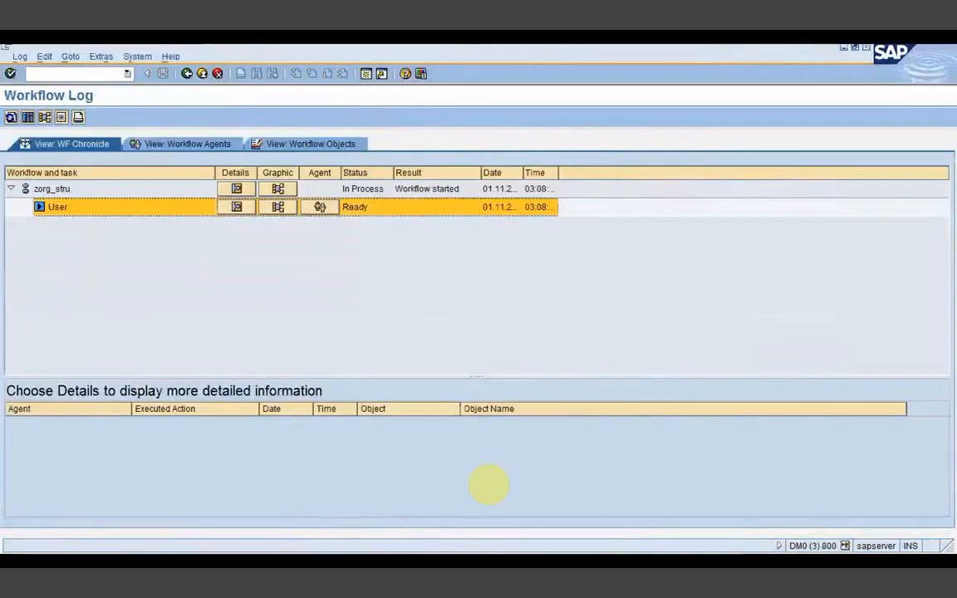
{"action": "left_click", "coordinate": [407, 561]}
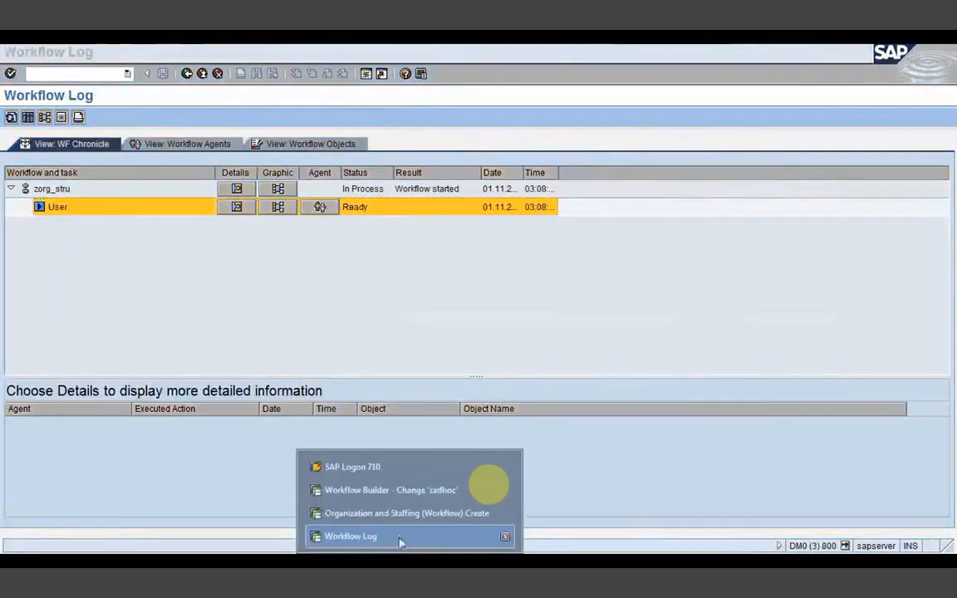
{"action": "left_click", "coordinate": [352, 466]}
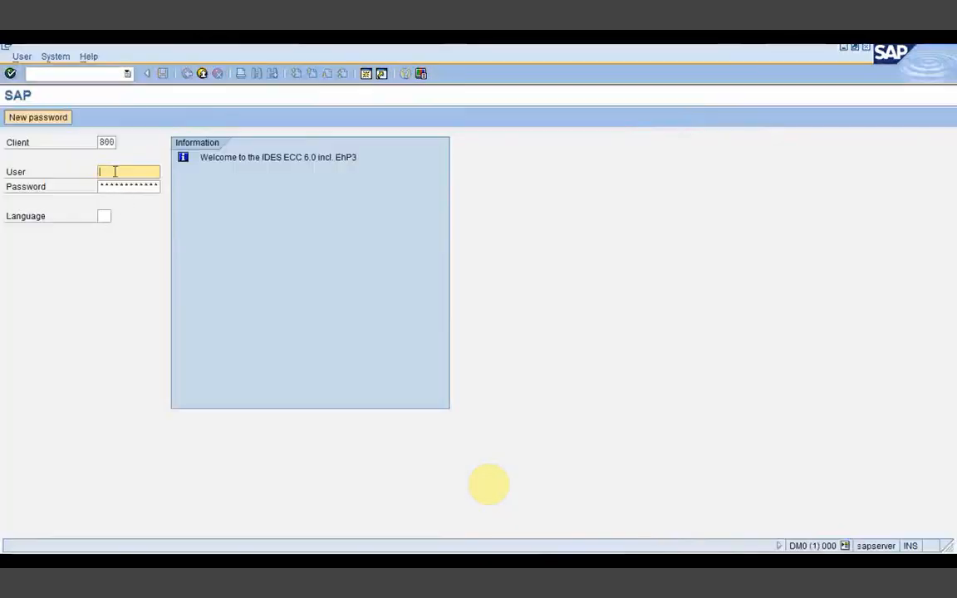
Step: Sign in with the user ID and password, continuing this logon and ending other sessions
{"action": "type", "text": "kumark"}
{"action": "key", "text": "Tab"}
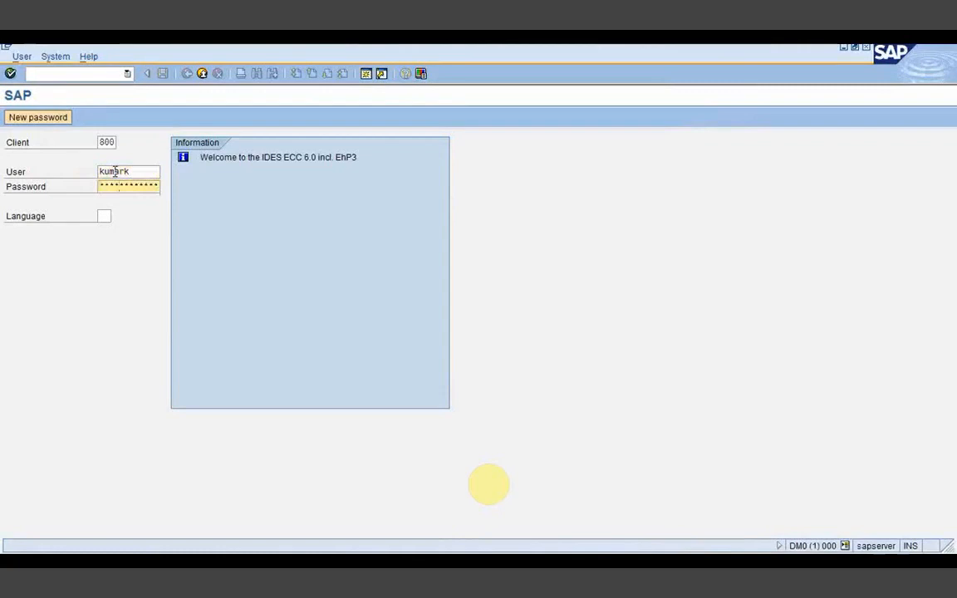
{"action": "key", "text": "Return"}
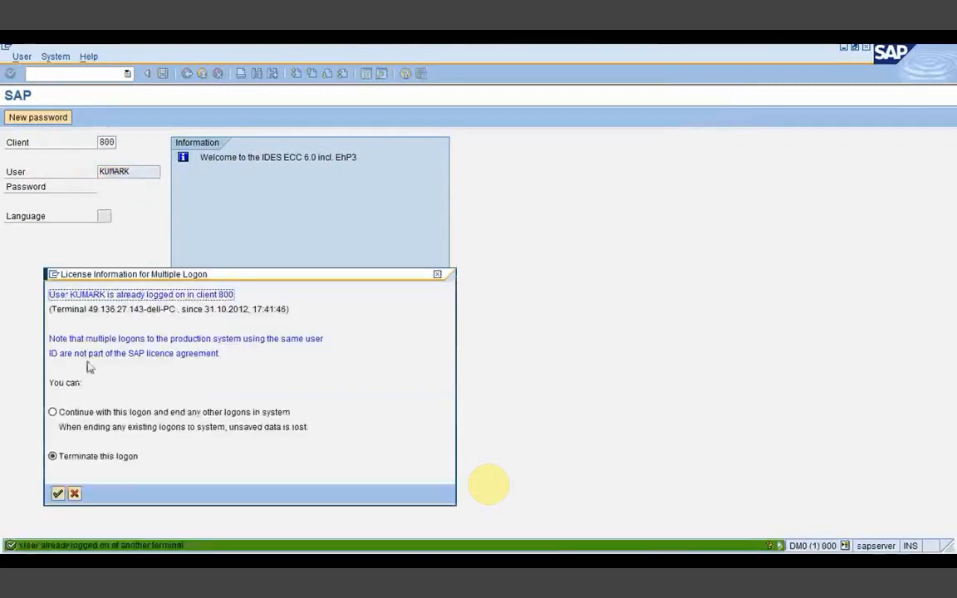
{"action": "left_click", "coordinate": [53, 412]}
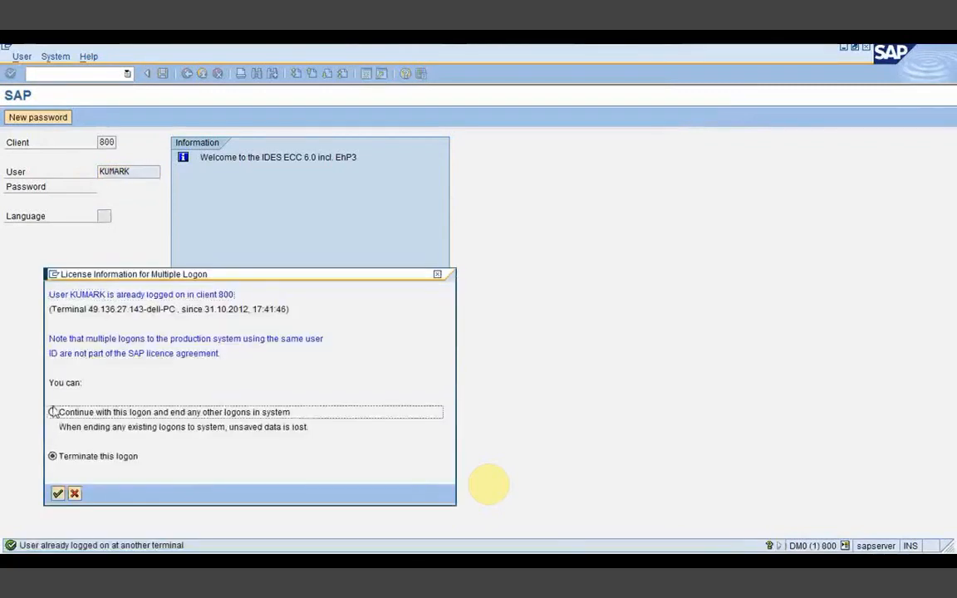
{"action": "key", "text": "Return"}
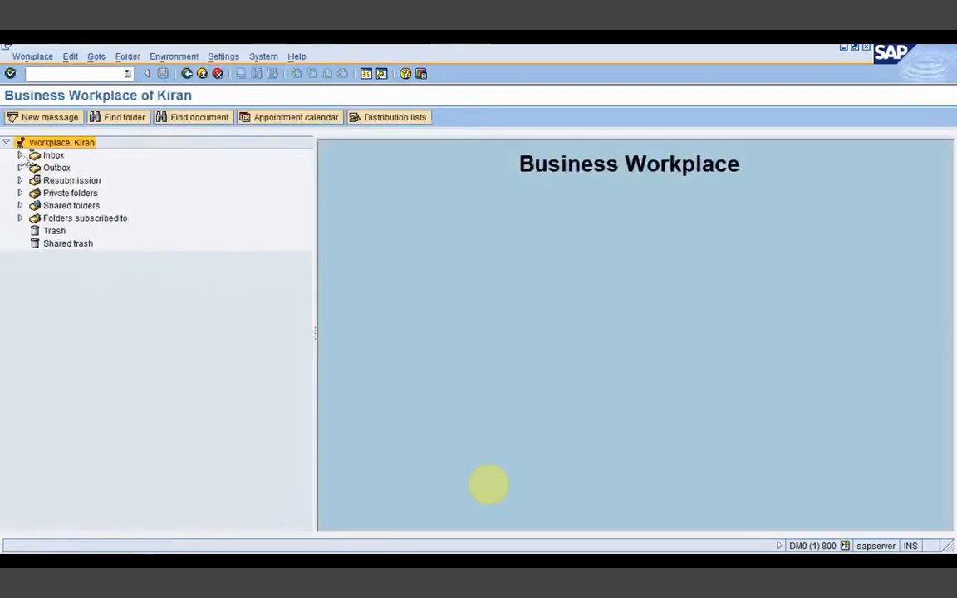
Step: Open the inbox's Workflow folder to see the new User work item at the top
{"action": "left_click", "coordinate": [20, 156]}
{"action": "left_click", "coordinate": [88, 193]}
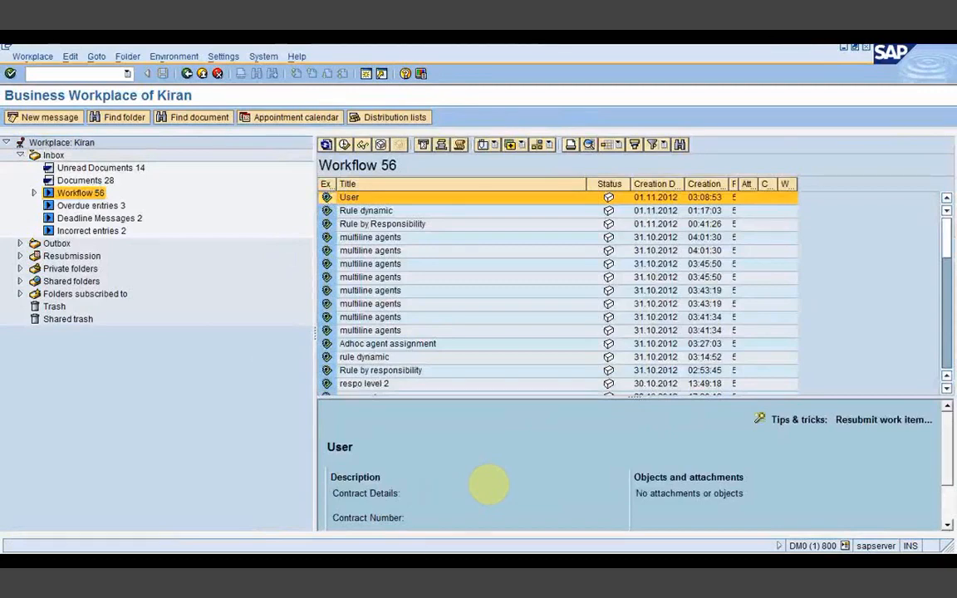
{"action": "left_click", "coordinate": [409, 569]}
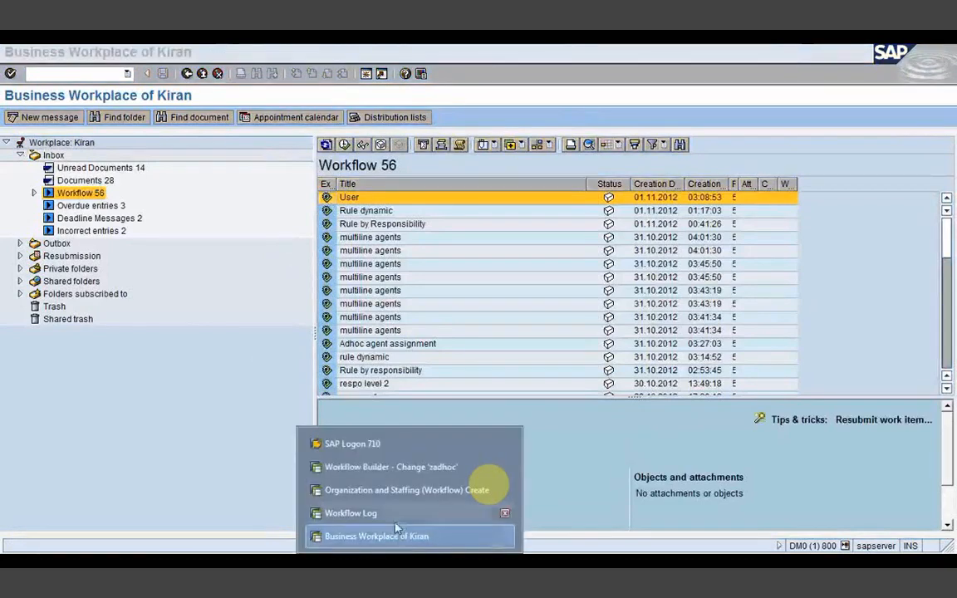
Step: Load workflow WS97900317 (zpos) into the Workflow Builder
{"action": "left_click", "coordinate": [402, 472]}
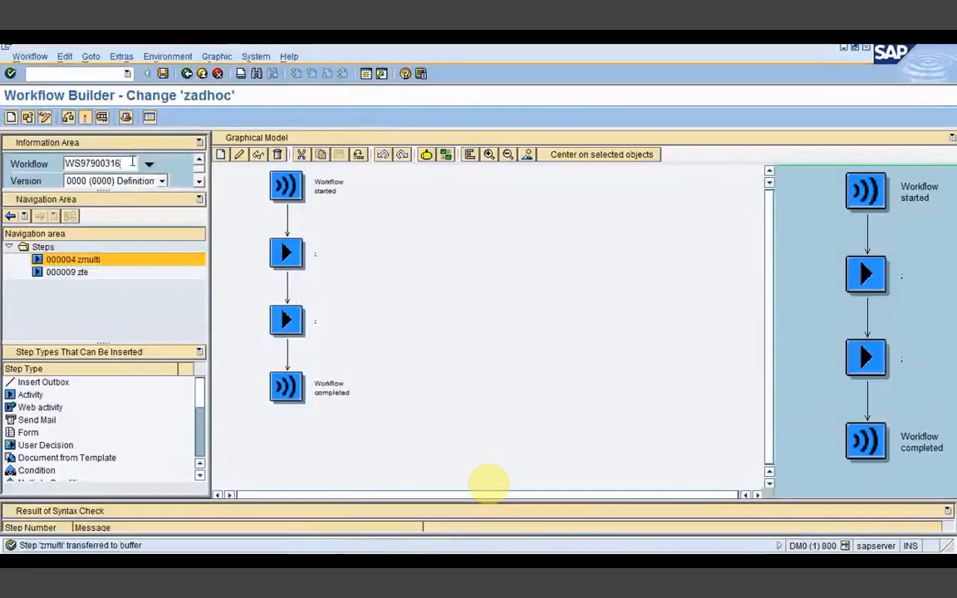
{"action": "key", "text": "BackSpace"}
{"action": "type", "text": "7"}
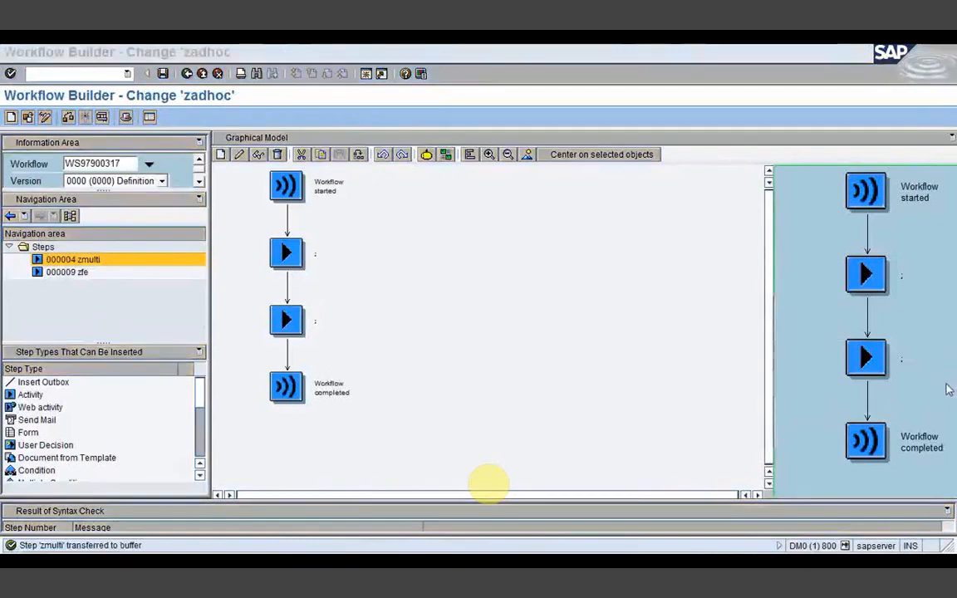
{"action": "key", "text": "F3"}
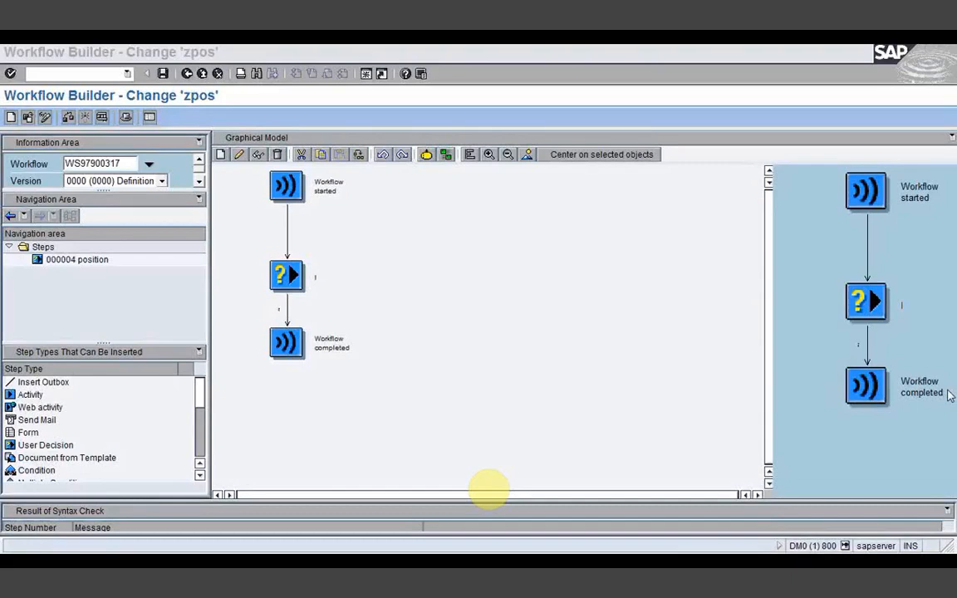
{"action": "left_click", "coordinate": [699, 239]}
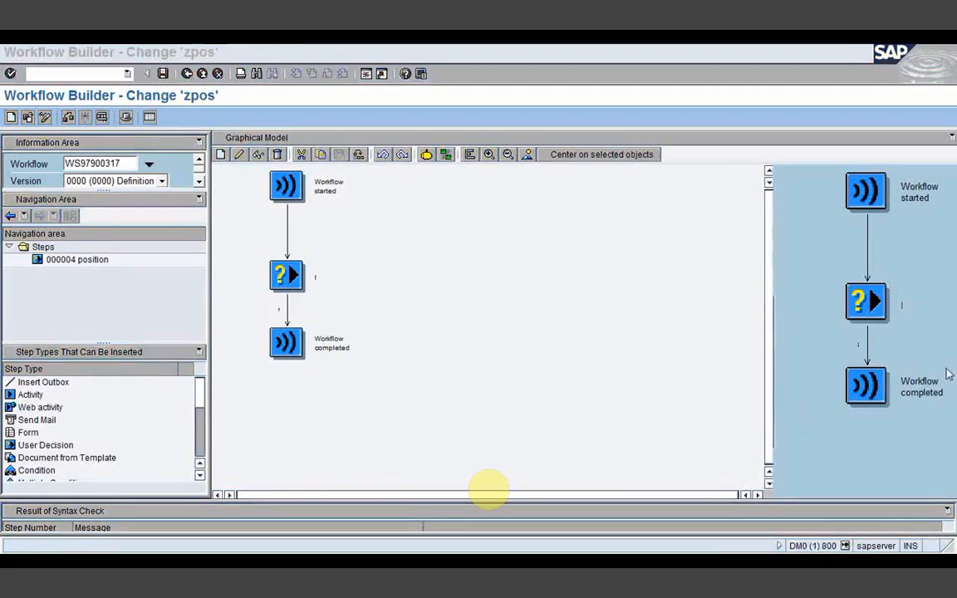
Step: Switch between the open SAP windows, ending on the zpos workflow window
{"action": "left_click", "coordinate": [524, 345]}
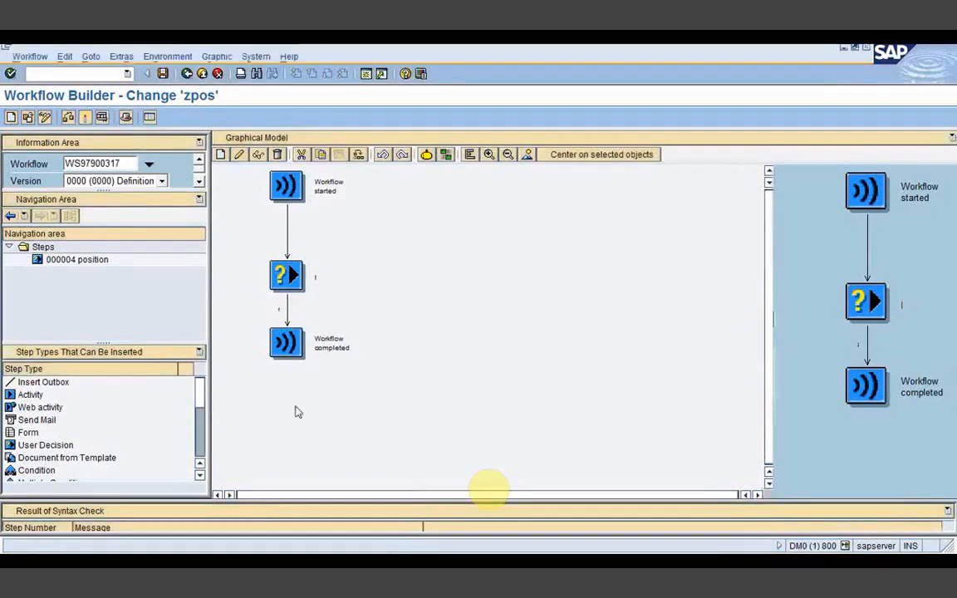
{"action": "left_click", "coordinate": [424, 561]}
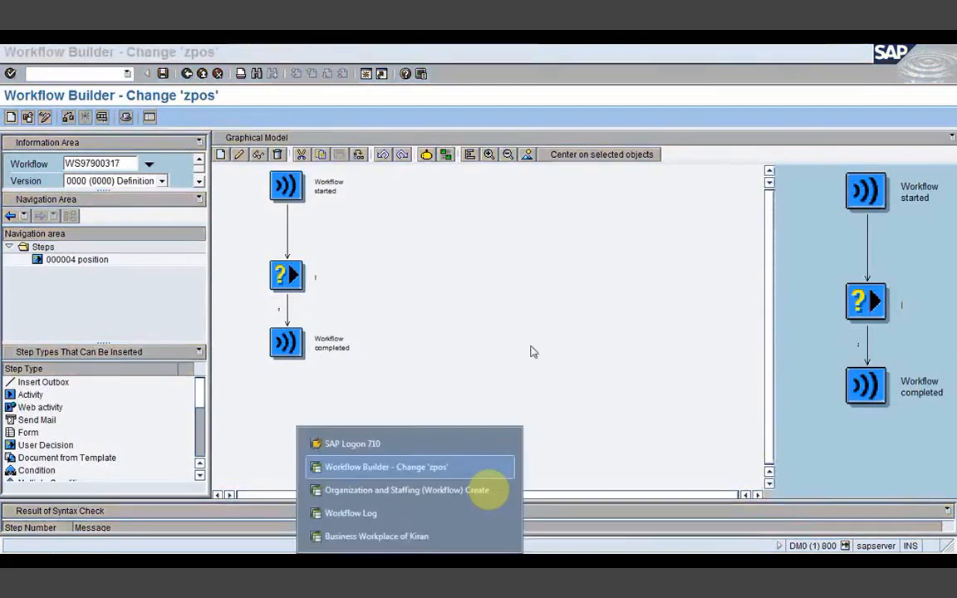
{"action": "left_click", "coordinate": [533, 330]}
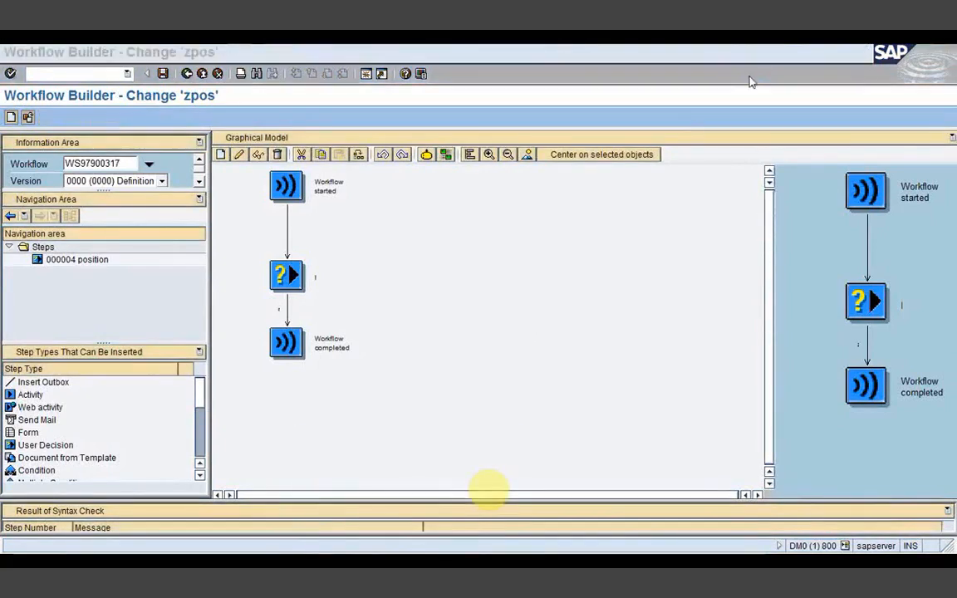
{"action": "left_click", "coordinate": [786, 547]}
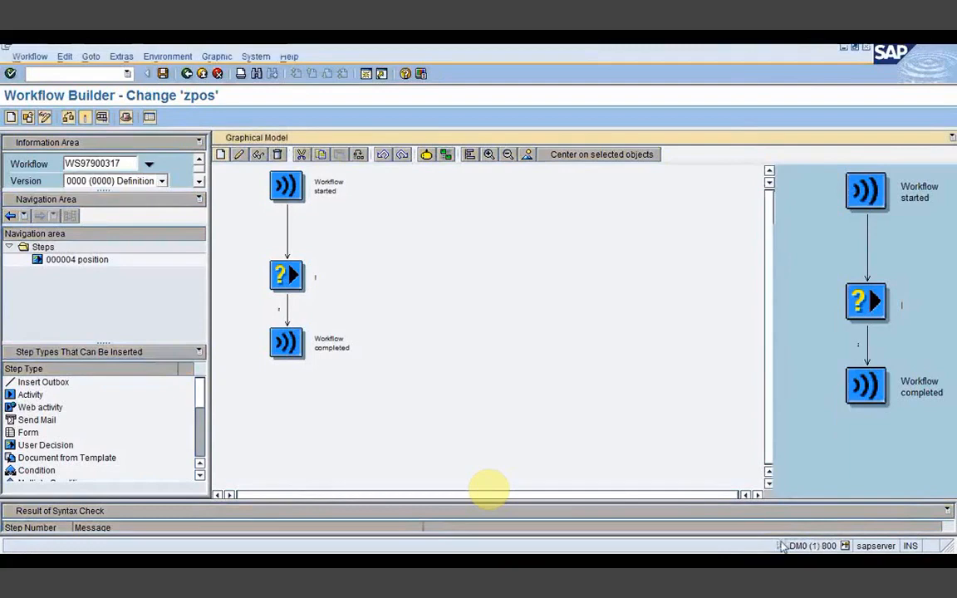
{"action": "left_click", "coordinate": [844, 547]}
{"action": "left_click", "coordinate": [647, 419]}
{"action": "left_click", "coordinate": [407, 562]}
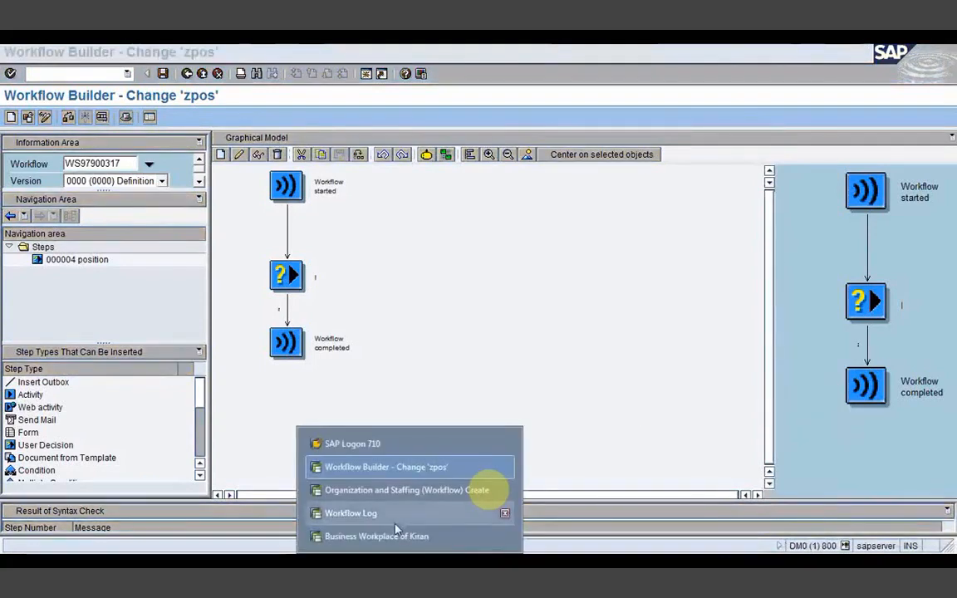
{"action": "left_click", "coordinate": [399, 537]}
{"action": "left_click", "coordinate": [399, 560]}
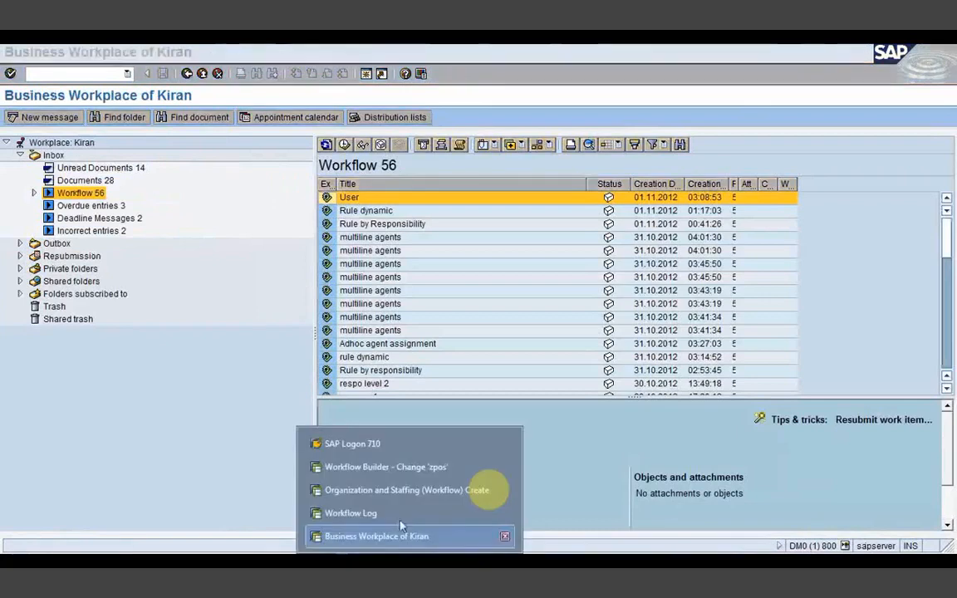
{"action": "left_click", "coordinate": [391, 472]}
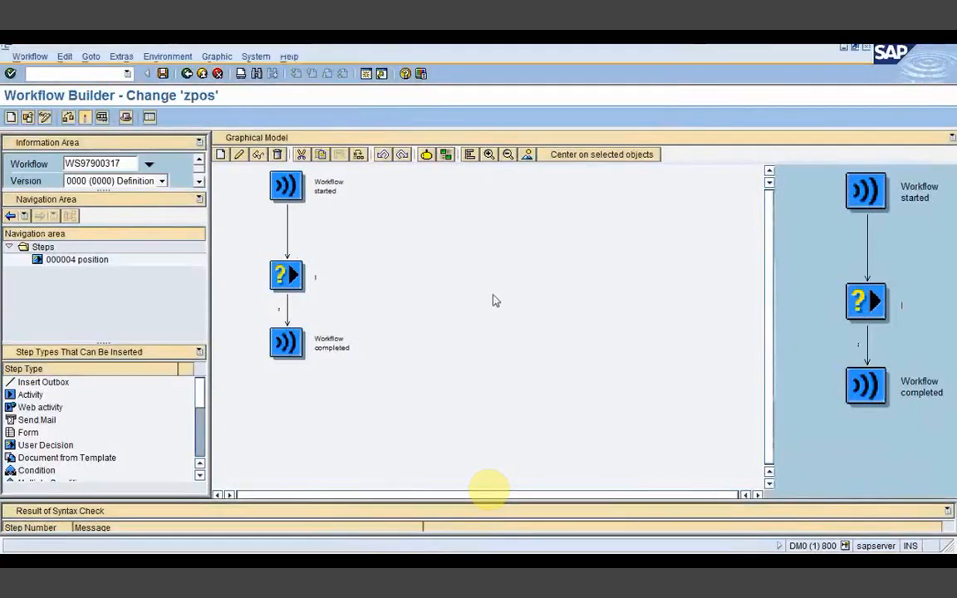
{"action": "left_click", "coordinate": [409, 565]}
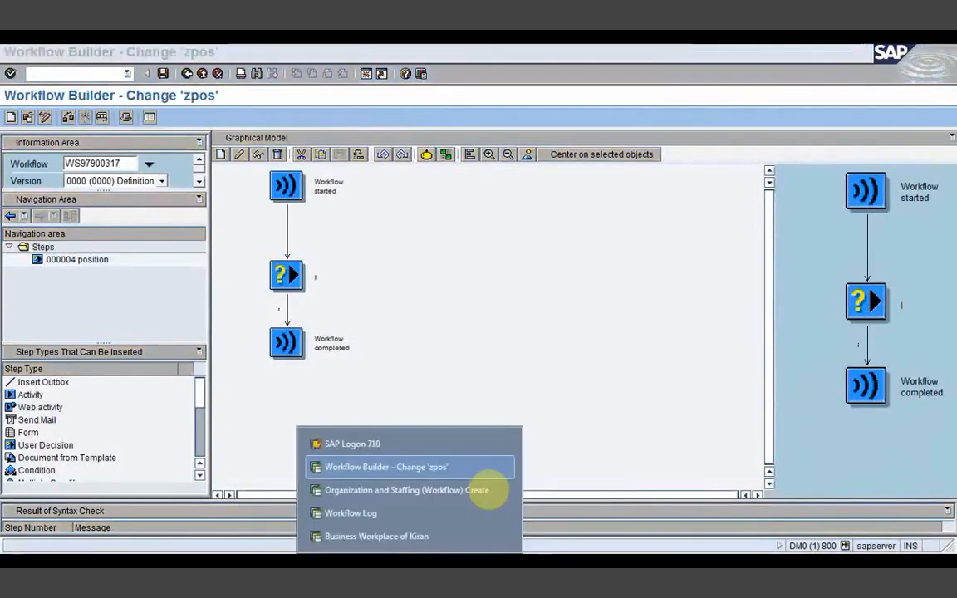
{"action": "left_click", "coordinate": [388, 468]}
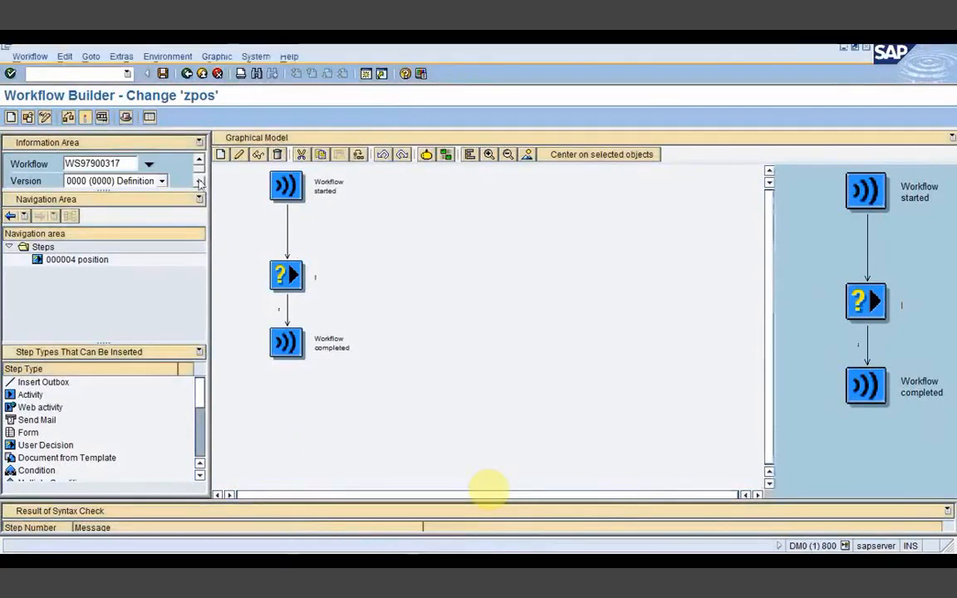
Step: Run /nsbwp and list the Workflow work items in the Business Workplace inbox
{"action": "left_click", "coordinate": [58, 73]}
{"action": "type", "text": "/nsbwp"}
{"action": "key", "text": "Return"}
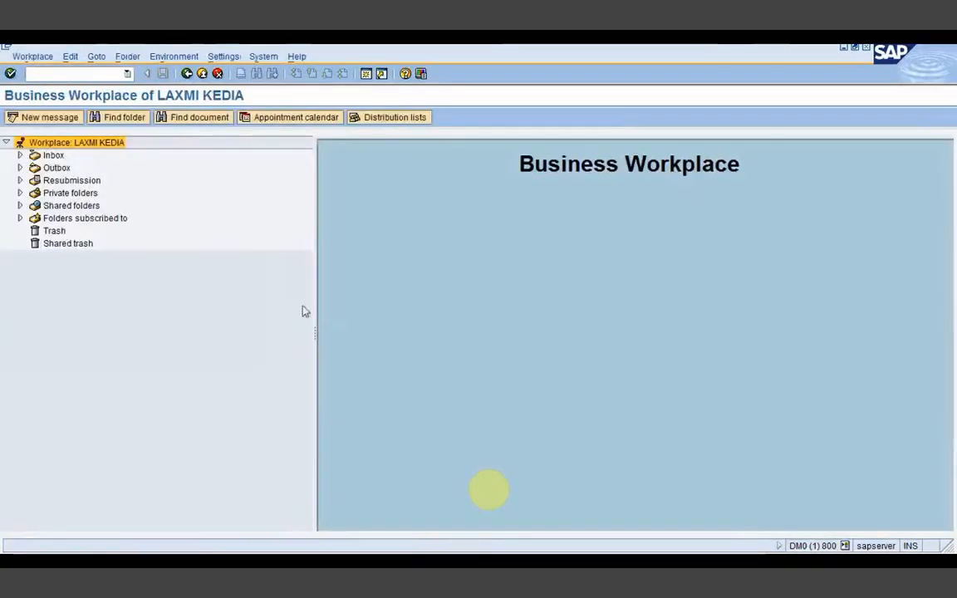
{"action": "left_click", "coordinate": [20, 156]}
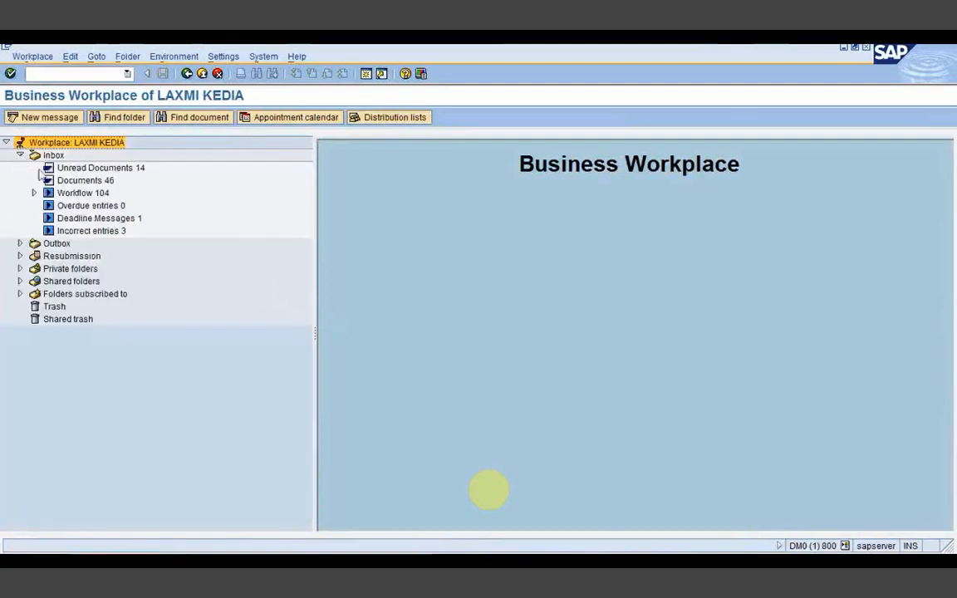
{"action": "left_click", "coordinate": [83, 195]}
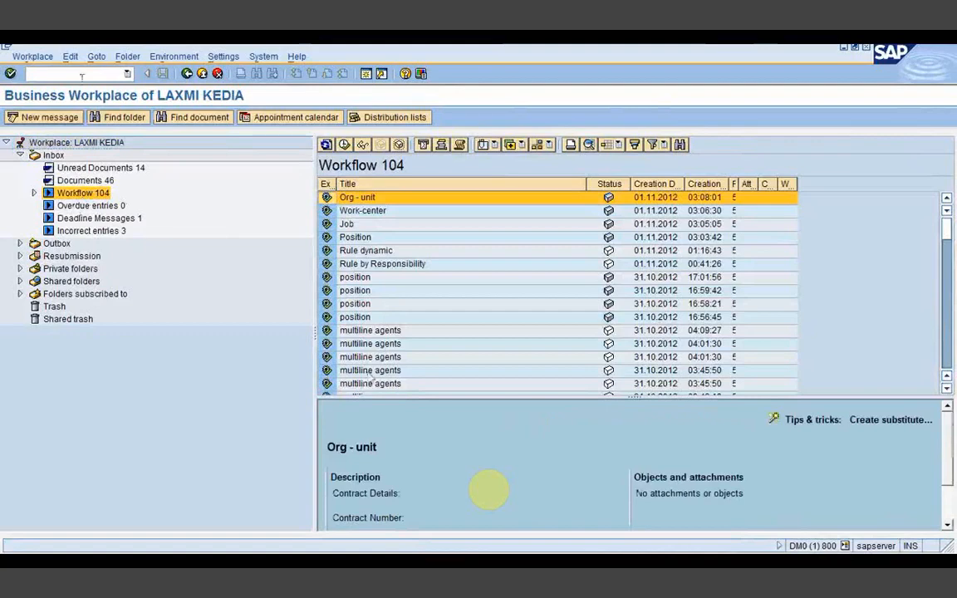
Step: Navigate the menu bar toward Settings > Workflow settings
{"action": "left_click", "coordinate": [128, 58]}
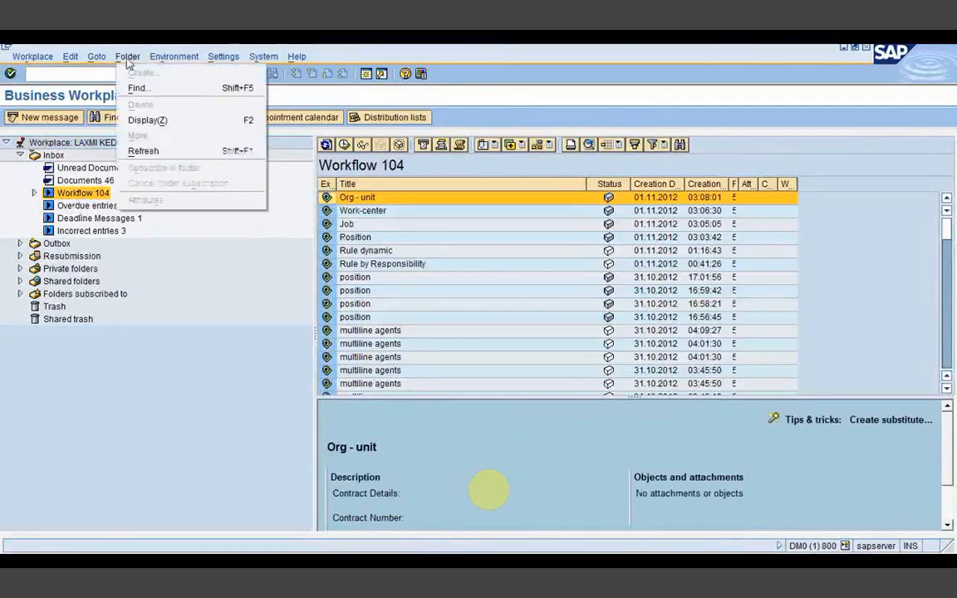
{"action": "left_click", "coordinate": [129, 58]}
{"action": "left_click", "coordinate": [160, 58]}
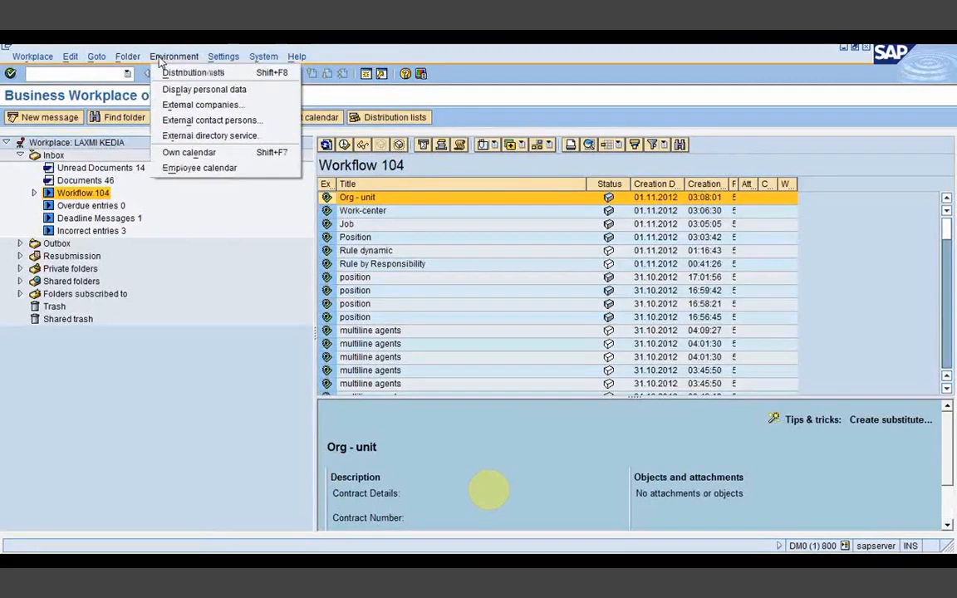
{"action": "mouse_move", "coordinate": [218, 60]}
{"action": "mouse_move", "coordinate": [233, 86]}
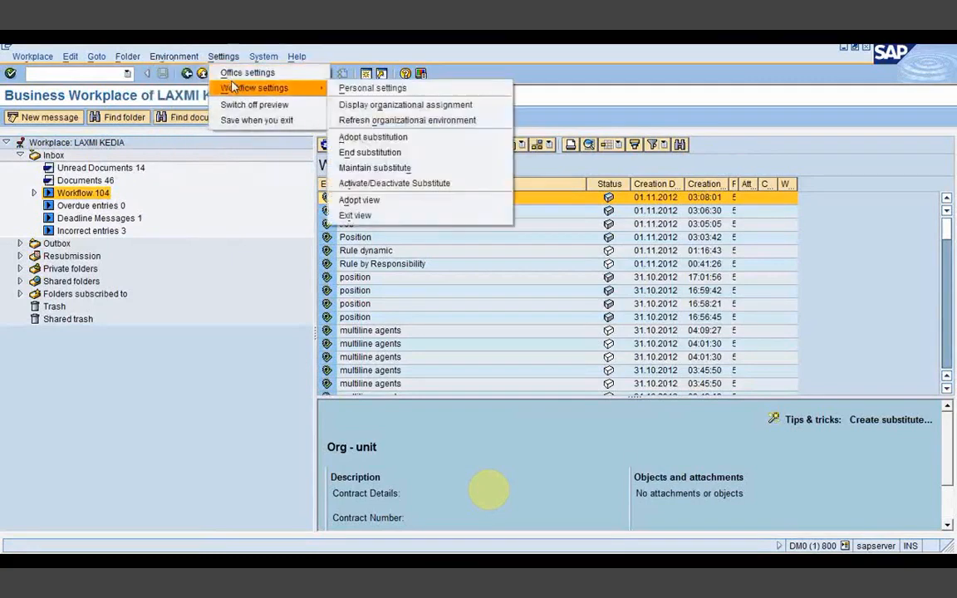